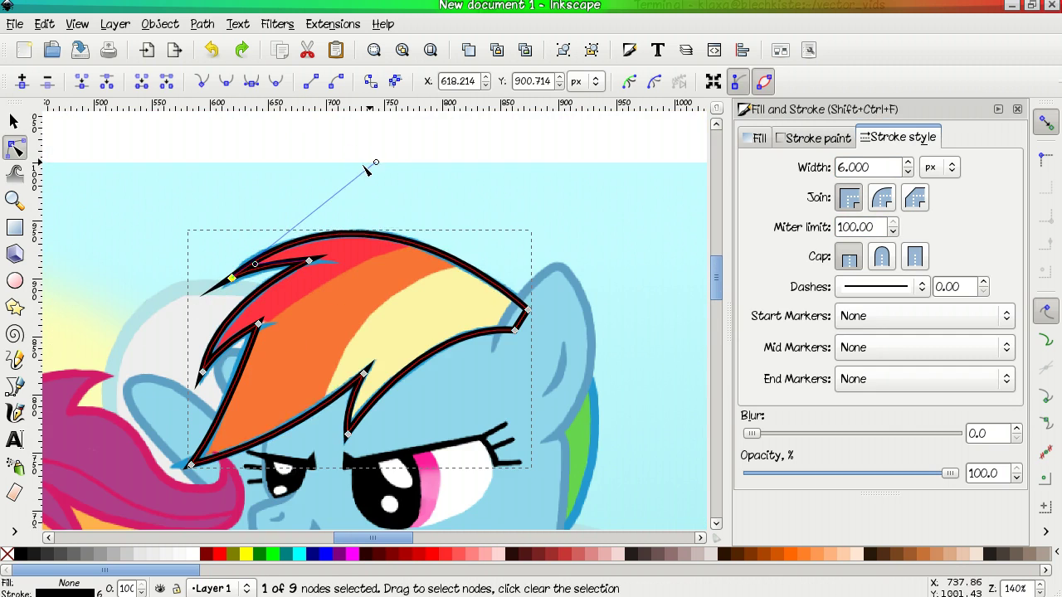
Reshape the mane outline's curve at the forelock and finish the closed straight-segment path around the red mane streak.
{"action": "left_click_drag", "start_coordinate": [237, 256], "coordinate": [250, 261]}
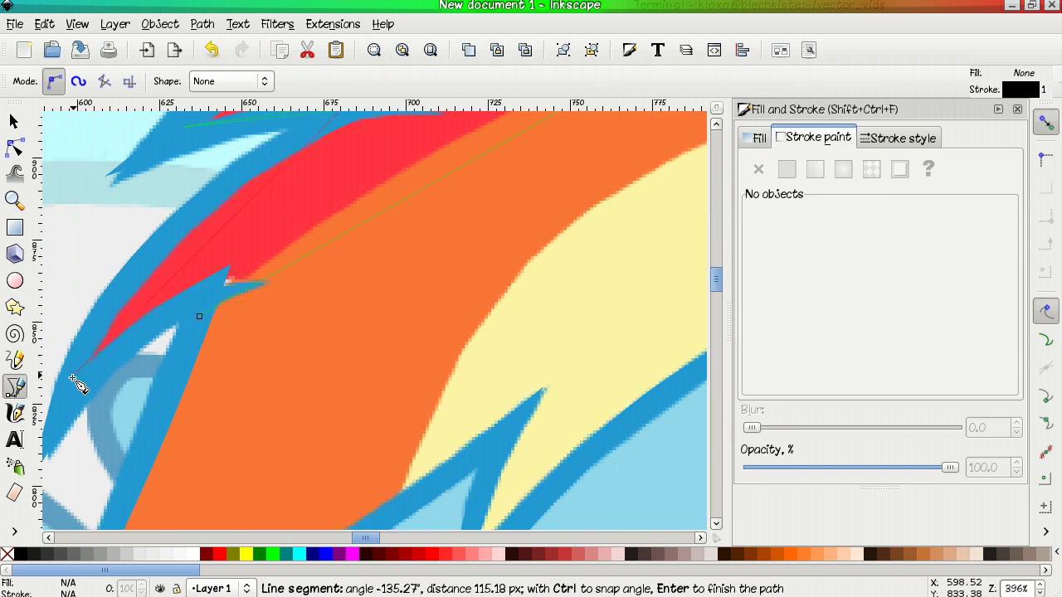
{"action": "key", "text": "Return"}
{"action": "key", "text": "s"}
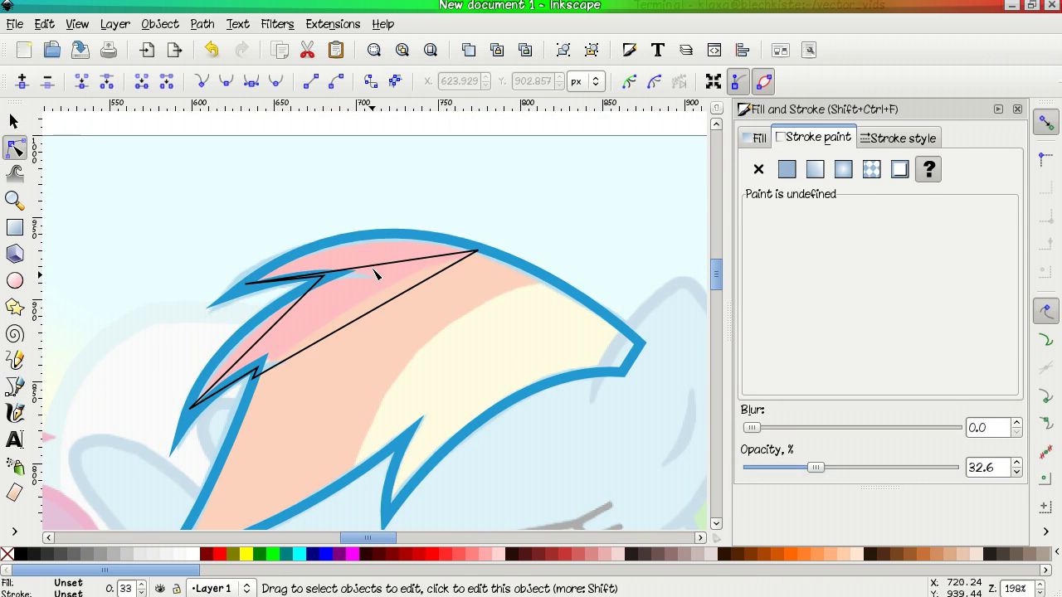
{"action": "left_click", "coordinate": [230, 291]}
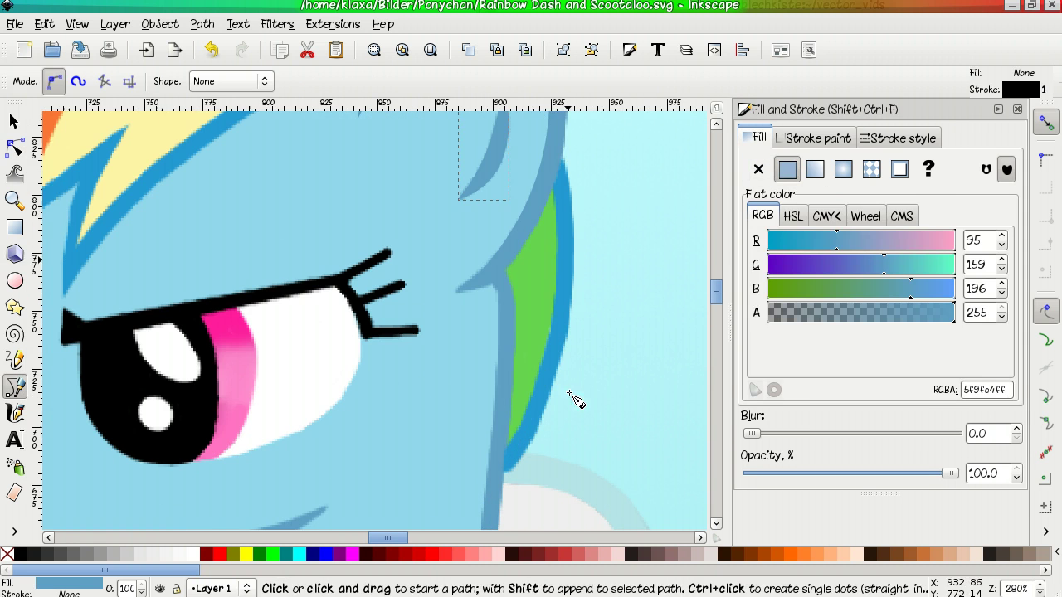
Draw a closed path around the green hair behind the neck and curve its sides to match the reference.
{"action": "left_click", "coordinate": [552, 155]}
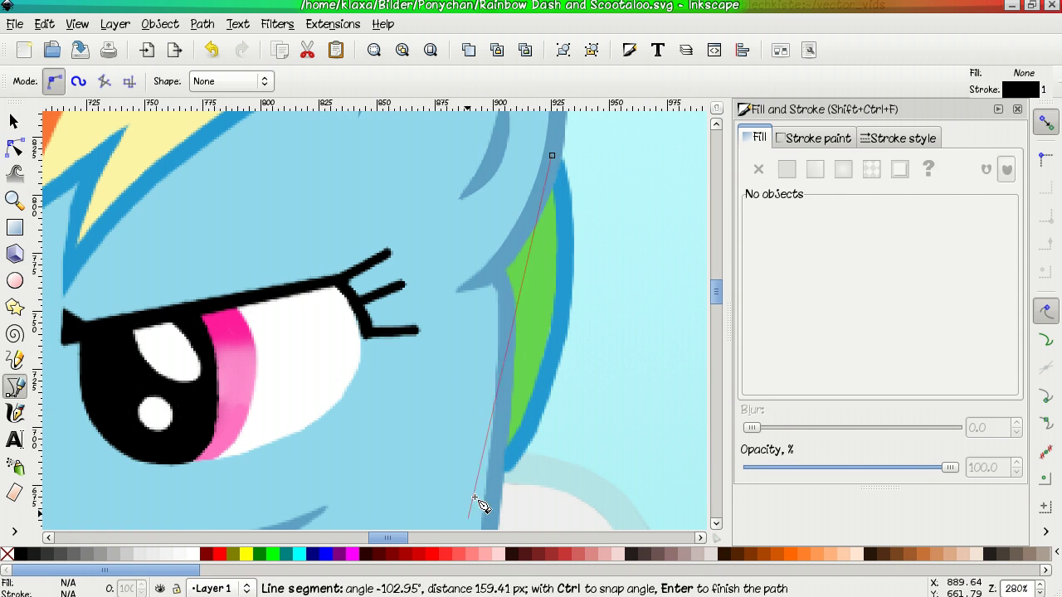
{"action": "left_click", "coordinate": [554, 160]}
{"action": "key", "text": "n"}
{"action": "key", "text": "Delete"}
Apply the reference's blue hair outline colour, 2399d2ff, to the green back-hair shape.
{"action": "left_click", "coordinate": [899, 138]}
{"action": "left_click", "coordinate": [892, 170]}
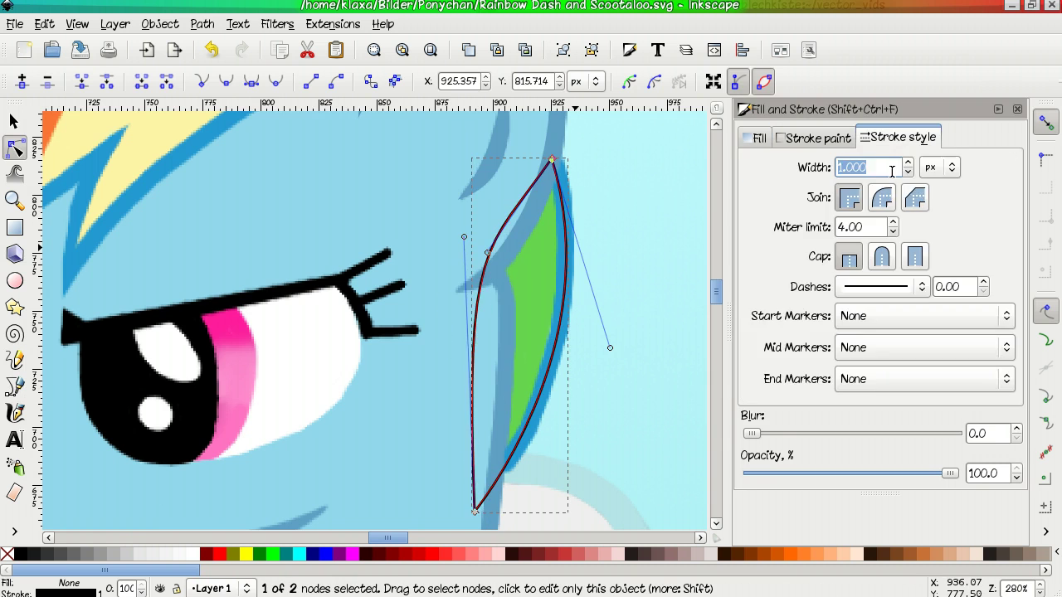
{"action": "left_click", "coordinate": [780, 138]}
{"action": "key", "text": "F7"}
{"action": "scroll", "coordinate": [581, 290], "scroll_direction": "up", "scroll_amount": 3}
{"action": "left_click", "coordinate": [635, 274], "text": "shift"}
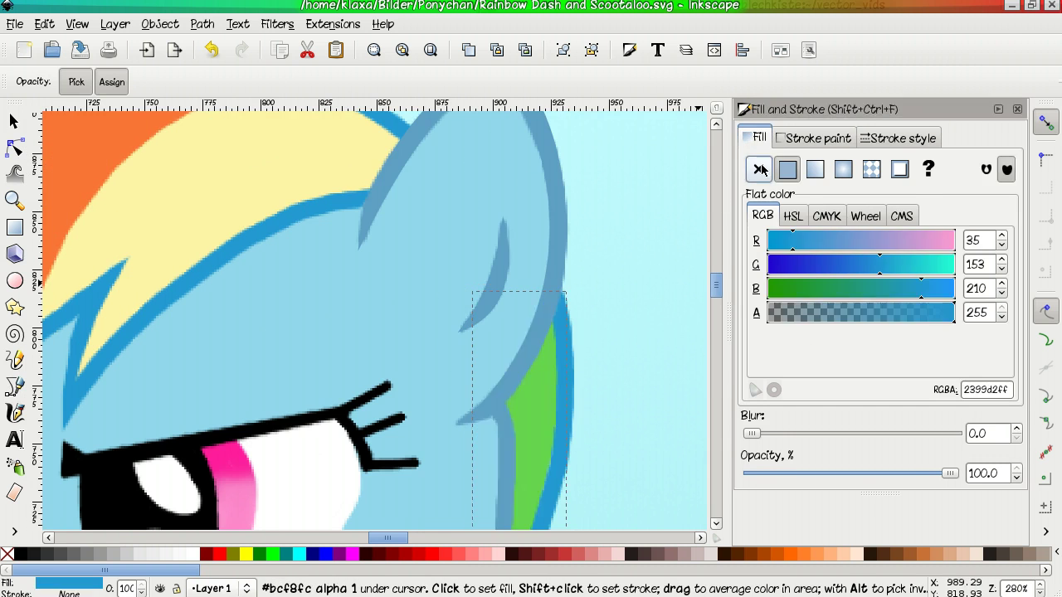
Draw an open straight-segment path from below the ear down the neck and chest to the belly's hind-leg end.
{"action": "scroll", "coordinate": [674, 322], "scroll_direction": "left", "scroll_amount": 2}
{"action": "key", "text": "F1"}
{"action": "scroll", "coordinate": [467, 348], "scroll_direction": "down", "scroll_amount": 3}
{"action": "scroll", "coordinate": [324, 367], "scroll_direction": "down", "scroll_amount": 3}
{"action": "left_click", "coordinate": [438, 379]}
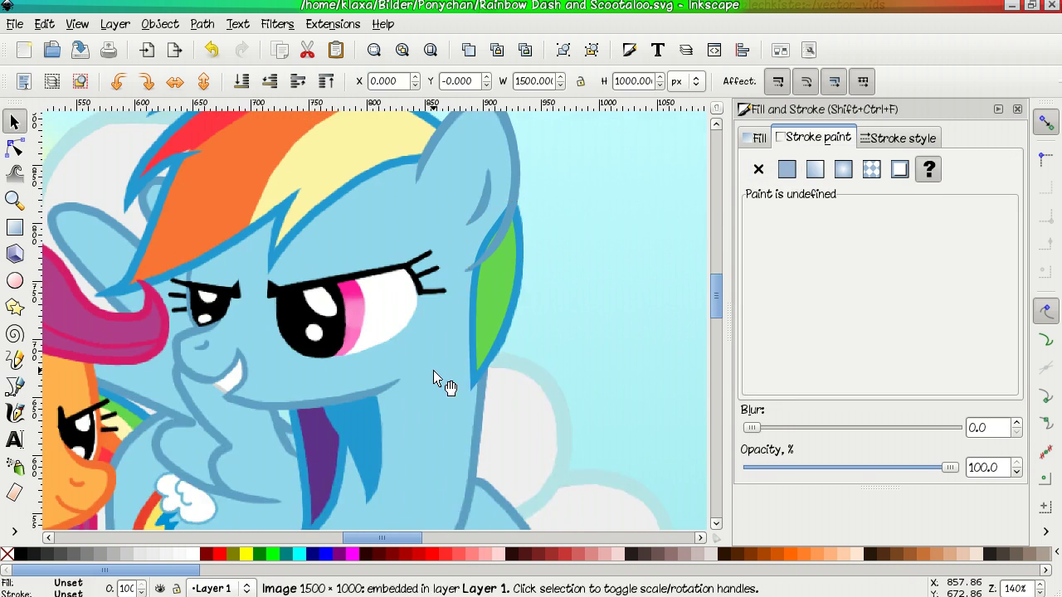
{"action": "scroll", "coordinate": [493, 423], "scroll_direction": "up", "scroll_amount": 1}
{"action": "scroll", "coordinate": [493, 419], "scroll_direction": "up", "scroll_amount": 2}
{"action": "key", "text": "b"}
{"action": "scroll", "coordinate": [569, 315], "scroll_direction": "up", "scroll_amount": 3}
{"action": "left_click", "coordinate": [569, 315]}
{"action": "scroll", "coordinate": [566, 348], "scroll_direction": "down", "scroll_amount": 3}
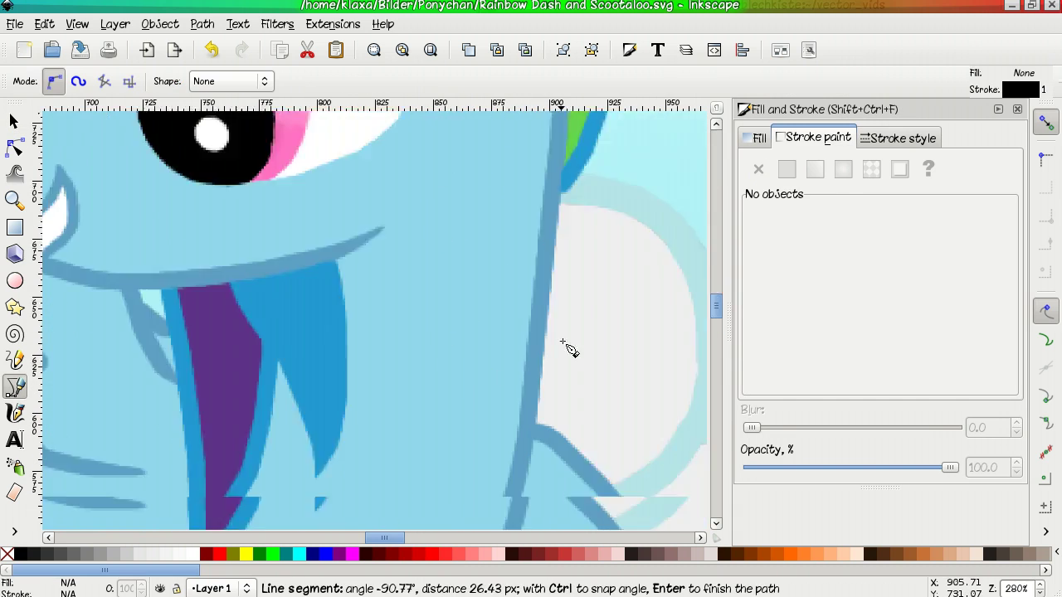
{"action": "scroll", "coordinate": [362, 238], "scroll_direction": "down", "scroll_amount": 2}
{"action": "scroll", "coordinate": [362, 238], "scroll_direction": "up", "scroll_amount": 4}
{"action": "scroll", "coordinate": [362, 238], "scroll_direction": "left", "scroll_amount": 2}
{"action": "left_click", "coordinate": [252, 340]}
{"action": "key", "text": "Return"}
{"action": "key", "text": "n"}
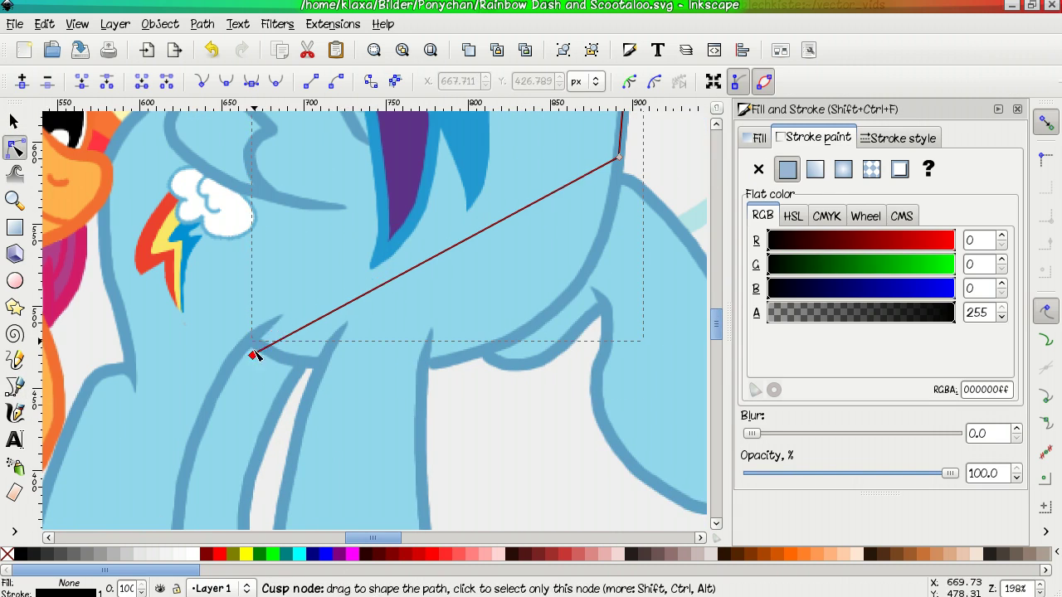
Curve the neck, chest and belly segments of the path so they follow the reference's body outline.
{"action": "scroll", "coordinate": [444, 217], "scroll_direction": "up", "scroll_amount": 5}
{"action": "scroll", "coordinate": [444, 218], "scroll_direction": "right", "scroll_amount": 3}
{"action": "left_click_drag", "start_coordinate": [449, 264], "coordinate": [449, 266]}
{"action": "scroll", "coordinate": [449, 265], "scroll_direction": "down", "scroll_amount": 3}
{"action": "scroll", "coordinate": [404, 420], "scroll_direction": "up", "scroll_amount": 3}
{"action": "left_click_drag", "start_coordinate": [365, 382], "coordinate": [432, 448]}
{"action": "scroll", "coordinate": [526, 455], "scroll_direction": "down", "scroll_amount": 1}
{"action": "left_click", "coordinate": [554, 158]}
{"action": "scroll", "coordinate": [564, 249], "scroll_direction": "up", "scroll_amount": 8}
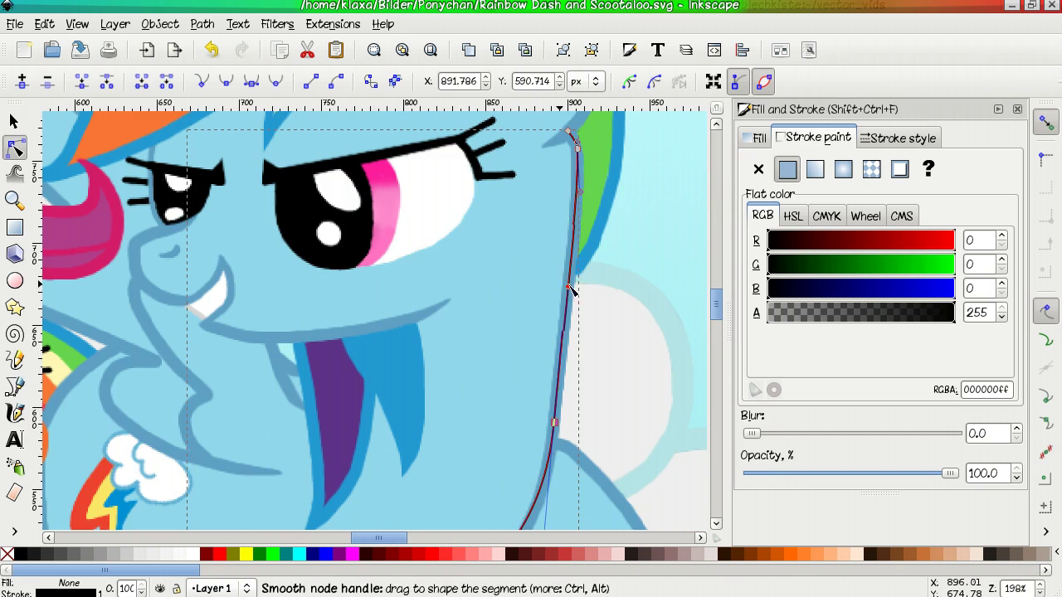
{"action": "scroll", "coordinate": [573, 290], "scroll_direction": "down", "scroll_amount": 6}
{"action": "scroll", "coordinate": [211, 425], "scroll_direction": "down", "scroll_amount": 2}
{"action": "left_click_drag", "start_coordinate": [211, 359], "coordinate": [280, 380]}
{"action": "scroll", "coordinate": [281, 380], "scroll_direction": "up", "scroll_amount": 8}
Colour the 6 px neck and belly line with the darker blue body outline sampled from the reference.
{"action": "key", "text": "d"}
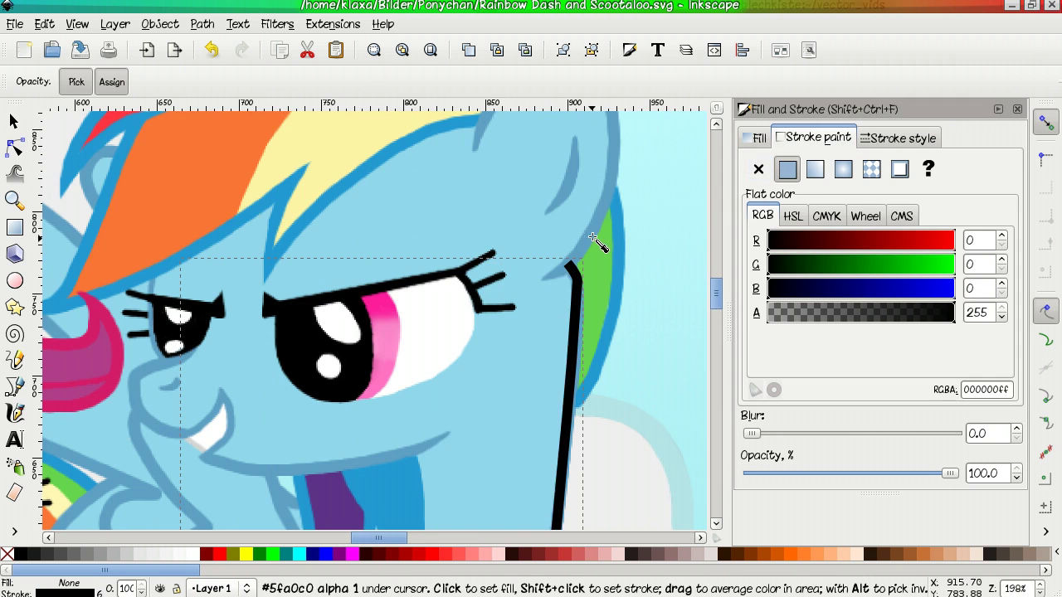
{"action": "left_click", "coordinate": [596, 241], "text": "shift"}
{"action": "scroll", "coordinate": [595, 237], "scroll_direction": "up", "scroll_amount": 1}
{"action": "scroll", "coordinate": [532, 282], "scroll_direction": "down", "scroll_amount": 5}
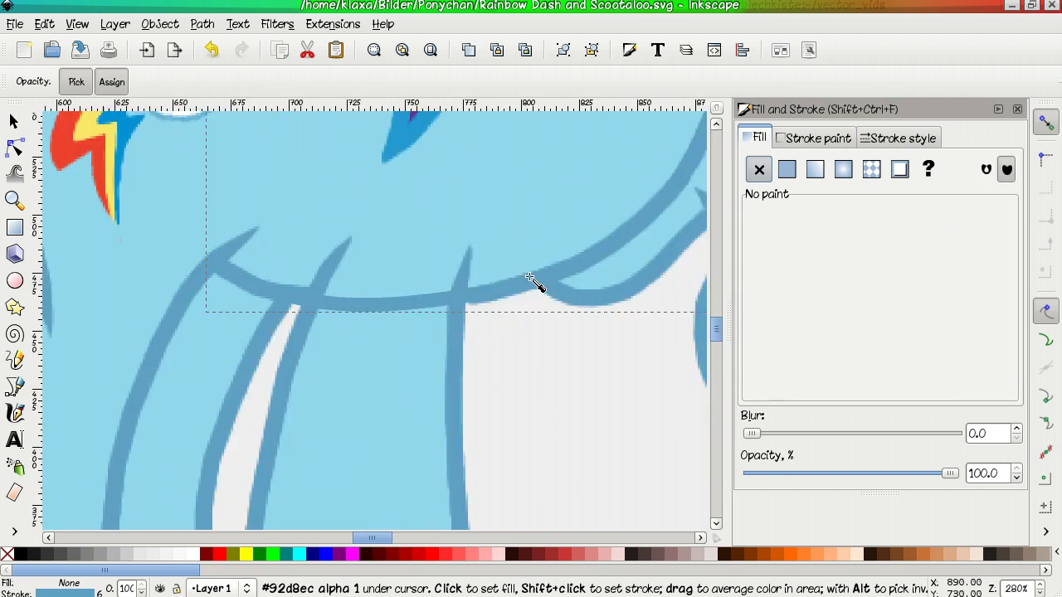
{"action": "key", "text": "minus"}
{"action": "key", "text": "minus"}
{"action": "key", "text": "F1"}
Draw a curved three-node spike where the standing front leg's outer edge meets the belly, filled without a stroke.
{"action": "scroll", "coordinate": [681, 379], "scroll_direction": "down", "scroll_amount": 4}
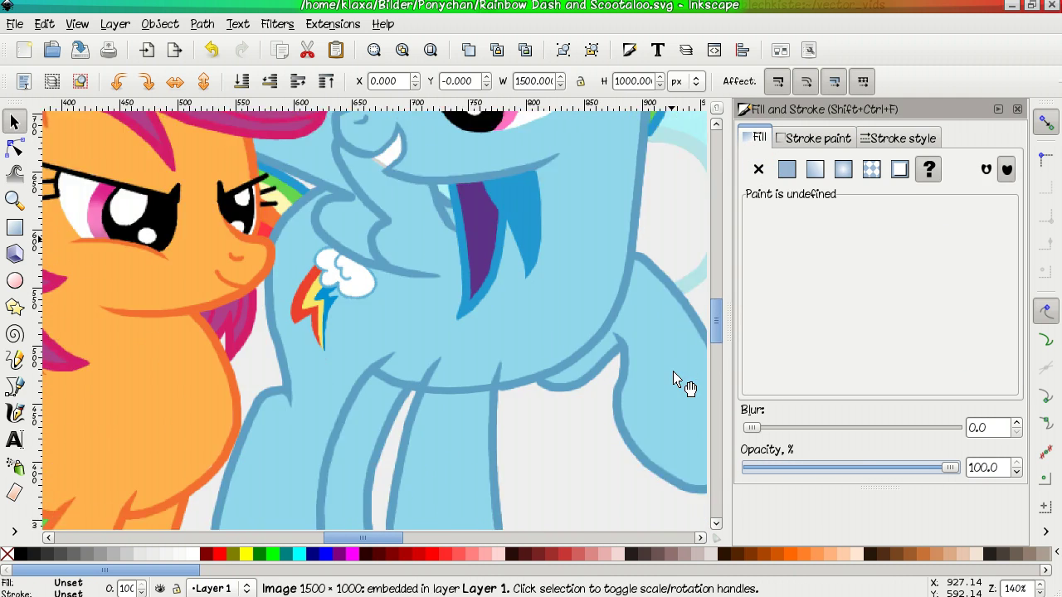
{"action": "scroll", "coordinate": [673, 372], "scroll_direction": "down", "scroll_amount": 3}
{"action": "key", "text": "plus"}
{"action": "key", "text": "plus"}
{"action": "key", "text": "plus"}
{"action": "key", "text": "plus"}
{"action": "key", "text": "b"}
{"action": "left_click", "coordinate": [453, 277]}
{"action": "left_click", "coordinate": [450, 175]}
{"action": "left_click", "coordinate": [406, 279]}
{"action": "left_click", "coordinate": [453, 277]}
{"action": "left_click", "coordinate": [759, 170]}
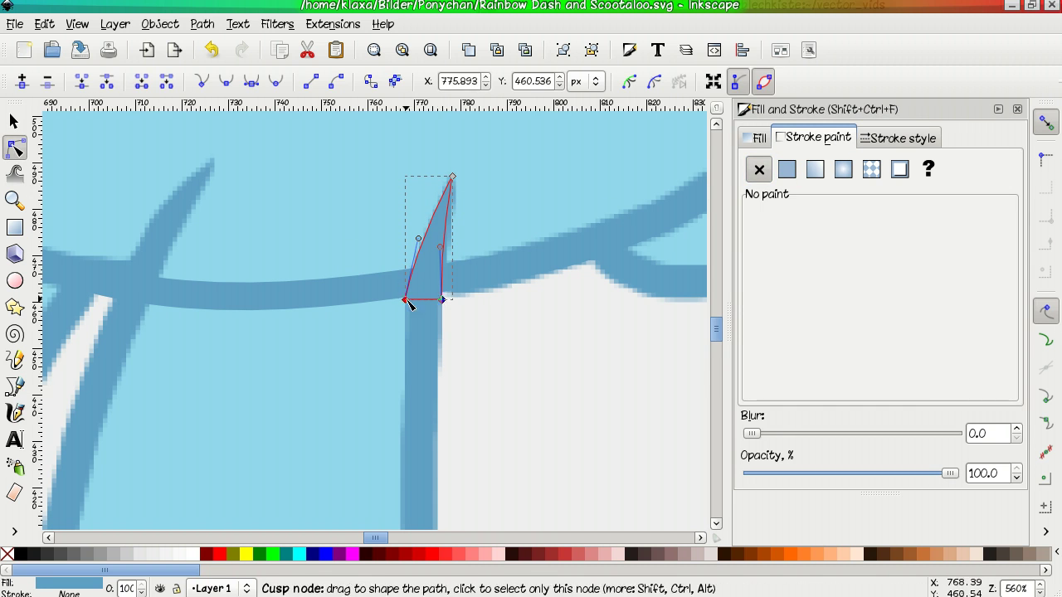
Draw the standing front leg's outer edge from the spike down to the cloud and curve it to the reference.
{"action": "left_click", "coordinate": [423, 296]}
{"action": "scroll", "coordinate": [427, 299], "scroll_direction": "down", "scroll_amount": 15}
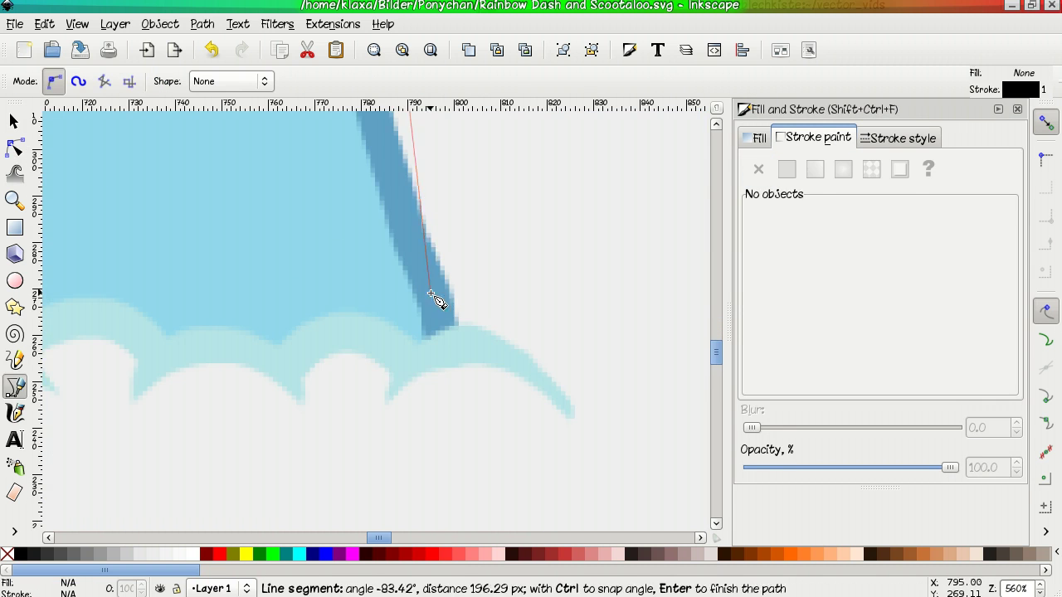
{"action": "left_click", "coordinate": [431, 292]}
{"action": "left_click", "coordinate": [432, 358]}
{"action": "key", "text": "Return"}
{"action": "key", "text": "F2"}
{"action": "left_click_drag", "start_coordinate": [432, 276], "coordinate": [448, 299]}
{"action": "scroll", "coordinate": [462, 373], "scroll_direction": "up", "scroll_amount": 10}
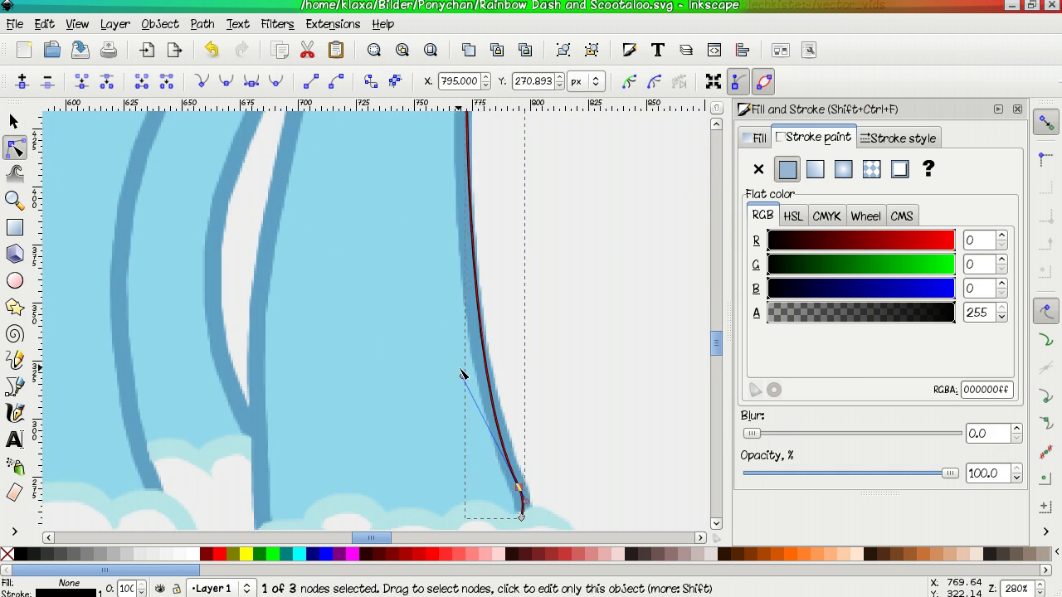
Align the spike's base nodes with the upper end of the front leg line.
{"action": "key", "text": "plus"}
{"action": "key", "text": "plus"}
{"action": "left_click", "coordinate": [397, 258]}
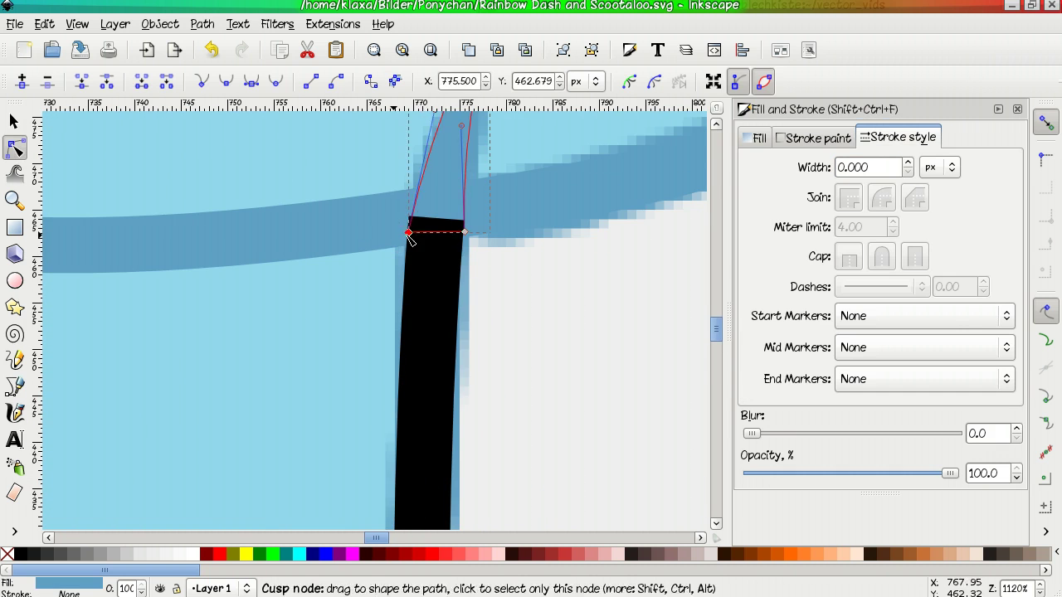
Set the front leg line's stroke colour to 5f9fc4ff.
{"action": "left_click", "coordinate": [431, 274]}
{"action": "left_click", "coordinate": [813, 138]}
{"action": "triple_click", "coordinate": [986, 390]}
{"action": "type", "text": "5f9fc4ff"}
{"action": "key", "text": "Return"}
Draw a curved three-node spike above the standing front leg's inner edge and fill it with the body outline colour.
{"action": "key", "text": "minus"}
{"action": "key", "text": "minus"}
{"action": "key", "text": "minus"}
{"action": "key", "text": "minus"}
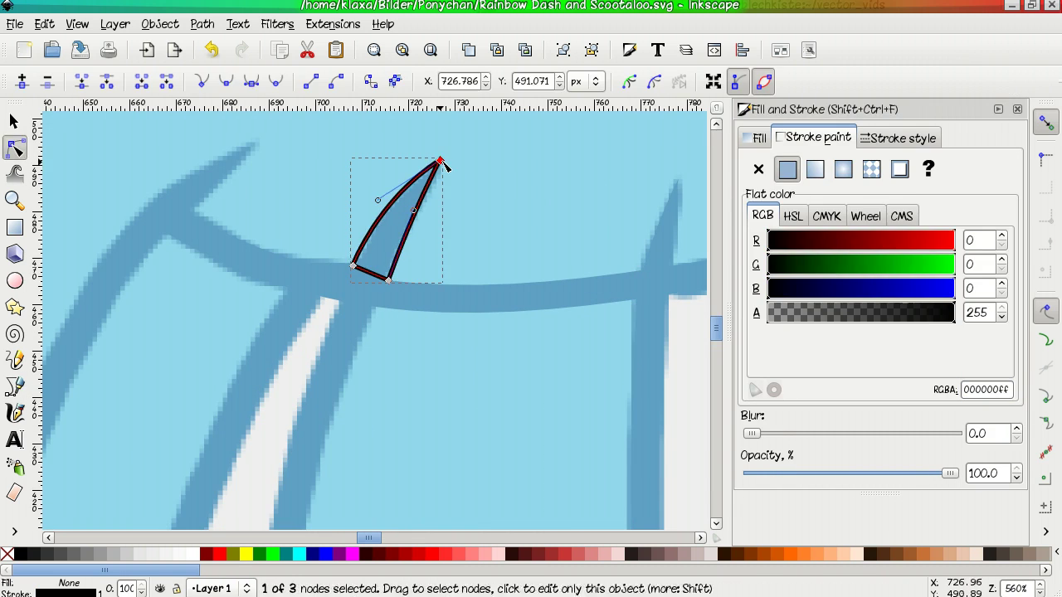
{"action": "key", "text": "d"}
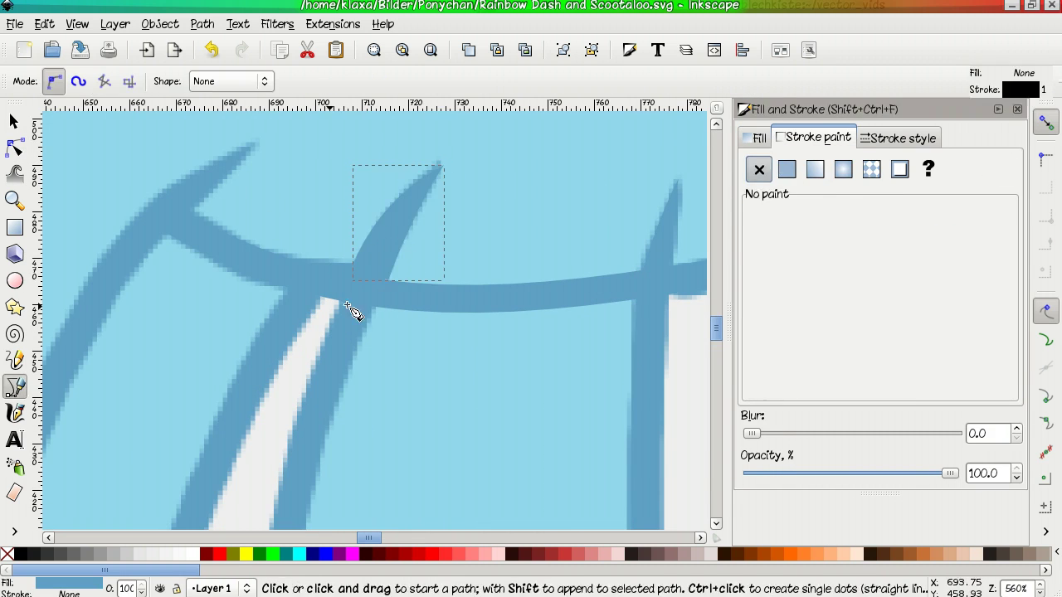
{"action": "mouse_move", "coordinate": [368, 275]}
{"action": "left_mouse_down"}
{"action": "mouse_move", "coordinate": [366, 331]}
{"action": "mouse_move", "coordinate": [368, 284]}
{"action": "left_mouse_up"}
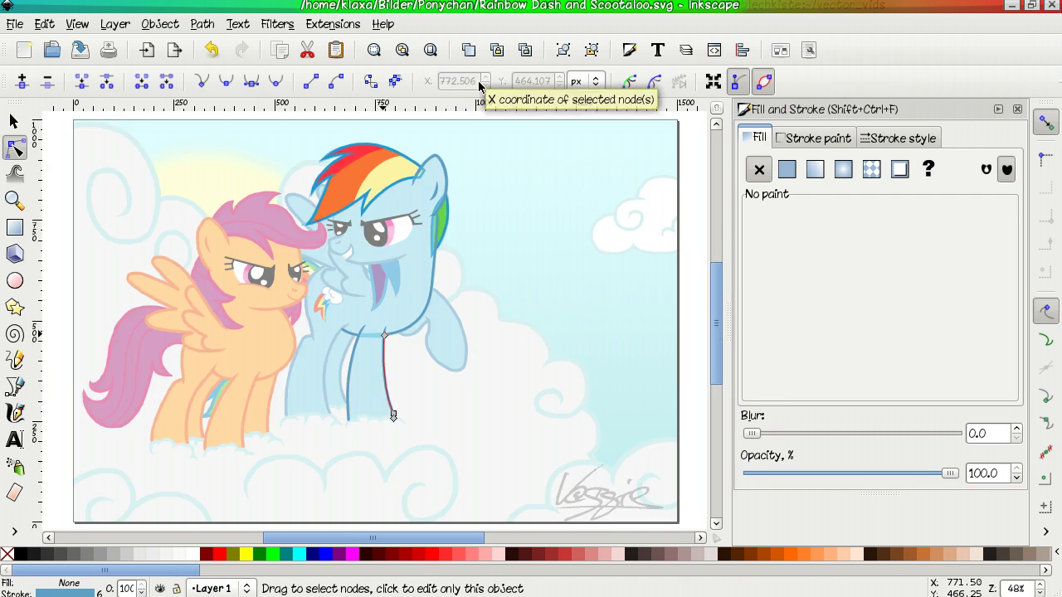
Move the inner spike's lower corner node onto the edge of the leg line beneath it.
{"action": "left_click_drag", "start_coordinate": [300, 391], "coordinate": [306, 391]}
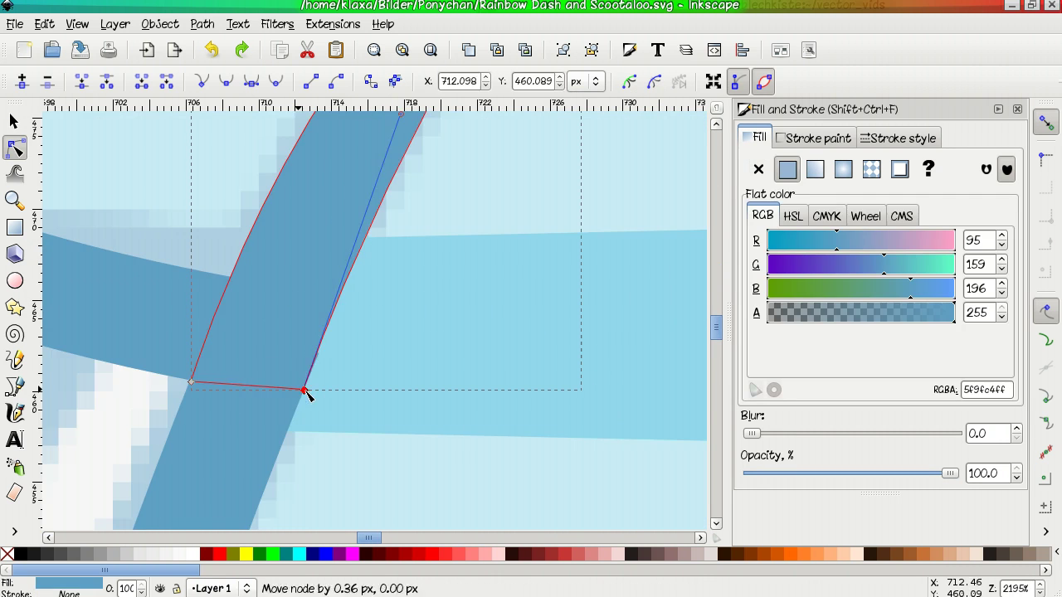
{"action": "left_click_drag", "start_coordinate": [307, 390], "coordinate": [307, 393]}
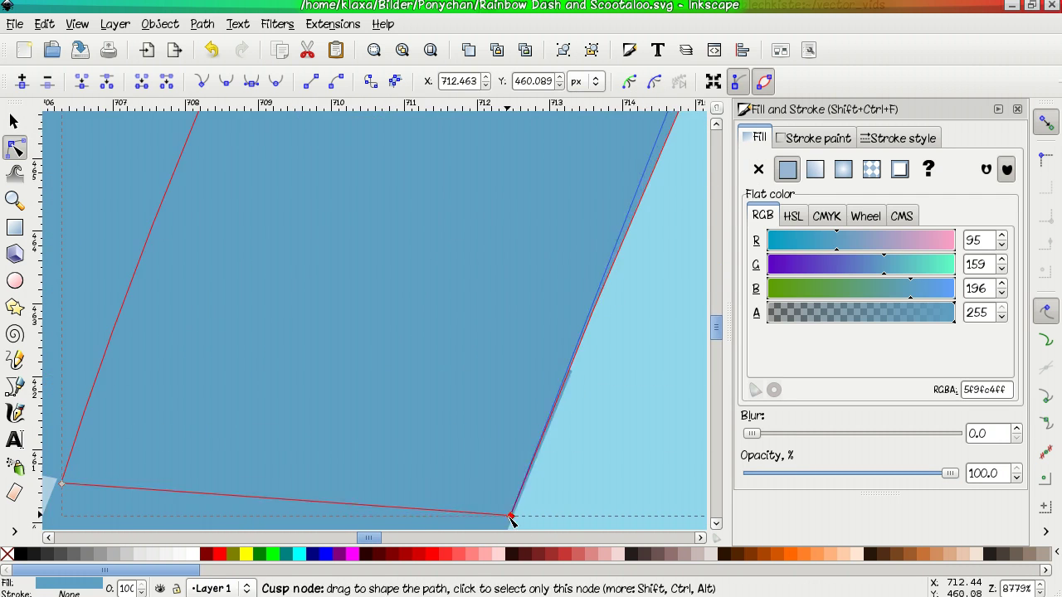
{"action": "left_click", "coordinate": [578, 393]}
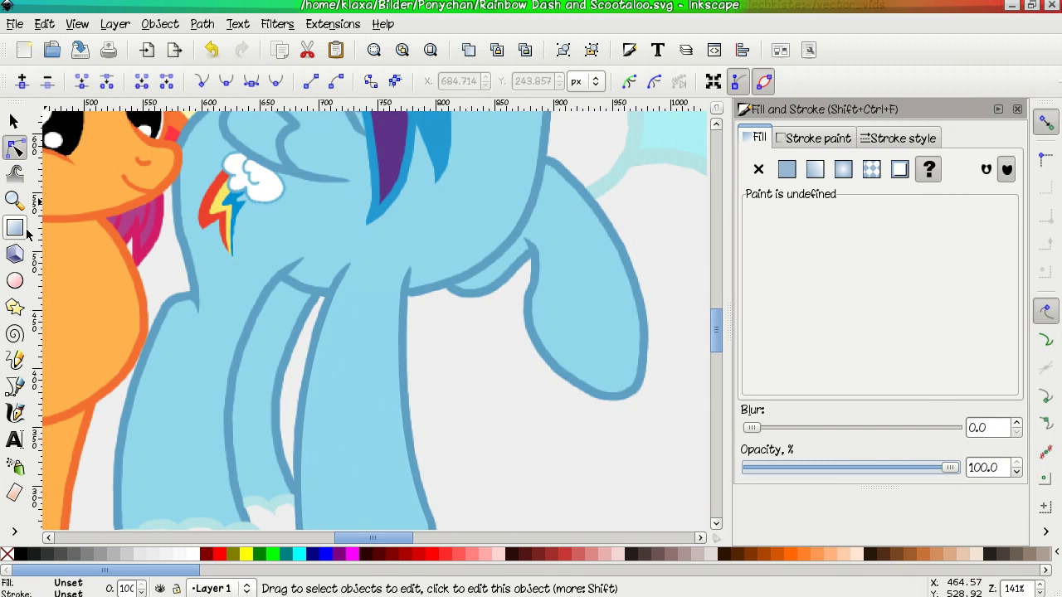
Draw a closed seven-node path of straight segments around the raised front leg.
{"action": "key", "text": "b"}
{"action": "left_click", "coordinate": [540, 161]}
{"action": "double_click", "coordinate": [449, 288]}
{"action": "key", "text": "n"}
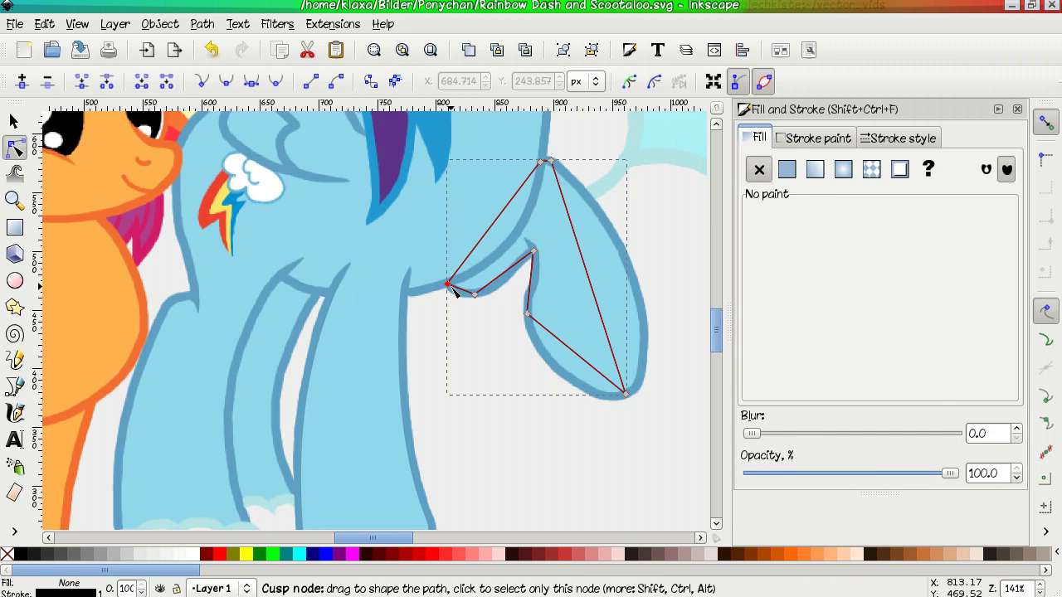
Curve the raised leg path's segments and reposition its nodes to follow the reference outline.
{"action": "scroll", "coordinate": [456, 297], "scroll_direction": "up", "scroll_amount": 4}
{"action": "left_click_drag", "start_coordinate": [418, 240], "coordinate": [472, 294]}
{"action": "scroll", "coordinate": [605, 280], "scroll_direction": "up", "scroll_amount": 2}
{"action": "scroll", "coordinate": [605, 281], "scroll_direction": "right", "scroll_amount": 3}
{"action": "left_click_drag", "start_coordinate": [631, 174], "coordinate": [631, 166]}
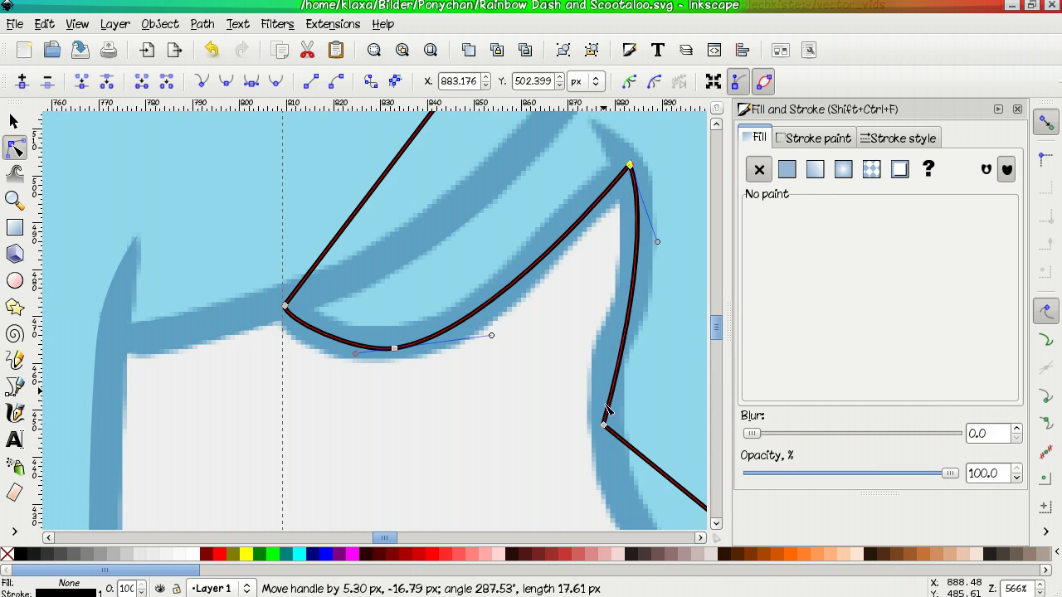
{"action": "scroll", "coordinate": [608, 411], "scroll_direction": "down", "scroll_amount": 5}
{"action": "scroll", "coordinate": [581, 398], "scroll_direction": "down", "scroll_amount": 4}
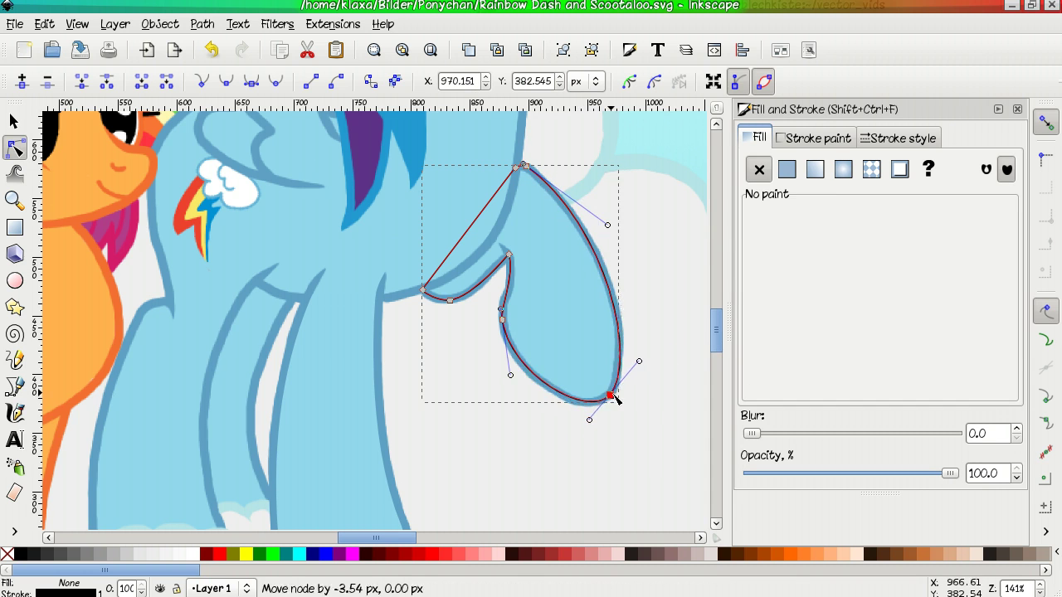
Give the raised leg a light blue fill and a 7 px stroke in the body outline colour.
{"action": "scroll", "coordinate": [515, 249], "scroll_direction": "up", "scroll_amount": 4}
{"action": "scroll", "coordinate": [515, 249], "scroll_direction": "down", "scroll_amount": 2}
{"action": "left_click", "coordinate": [817, 138]}
{"action": "left_click", "coordinate": [899, 138]}
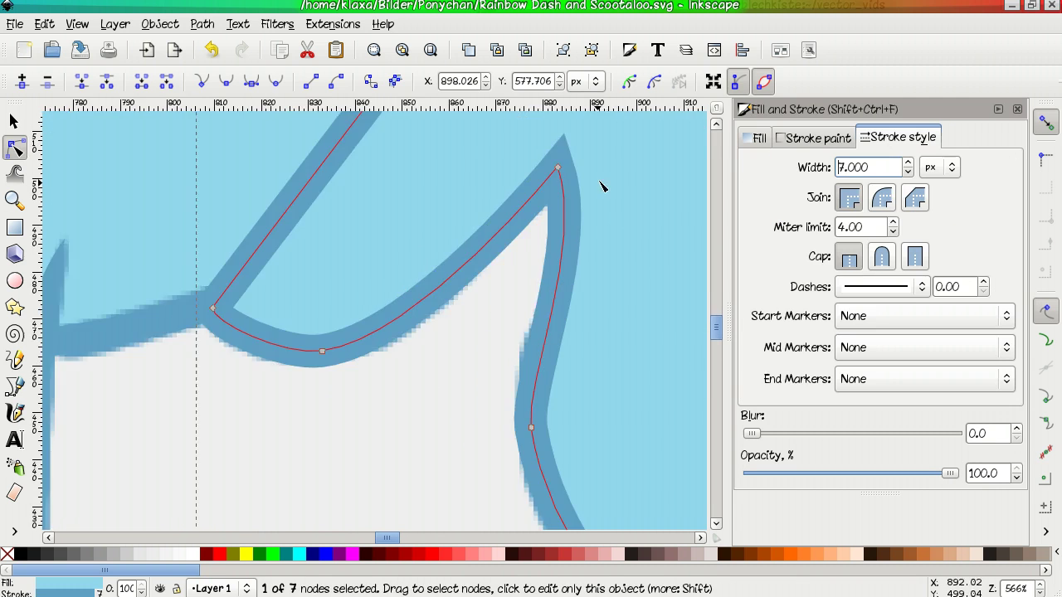
Draw a closed three-node spike at the pointed fold where the raised leg meets the body.
{"action": "scroll", "coordinate": [387, 445], "scroll_direction": "down", "scroll_amount": 3}
{"action": "key", "text": "s"}
{"action": "key", "text": "b"}
{"action": "scroll", "coordinate": [407, 419], "scroll_direction": "up", "scroll_amount": 3}
{"action": "left_click", "coordinate": [340, 308]}
{"action": "left_click", "coordinate": [407, 380]}
{"action": "left_click", "coordinate": [371, 384]}
{"action": "left_click", "coordinate": [340, 309]}
Curve the fold spike's sides and fill it with the sampled body outline colour.
{"action": "left_click", "coordinate": [15, 146]}
{"action": "scroll", "coordinate": [403, 347], "scroll_direction": "up", "scroll_amount": 1}
{"action": "mouse_move", "coordinate": [315, 348]}
{"action": "left_mouse_down"}
{"action": "mouse_move", "coordinate": [351, 344]}
{"action": "mouse_move", "coordinate": [340, 336]}
{"action": "left_mouse_up"}
{"action": "key", "text": "d"}
{"action": "left_click", "coordinate": [378, 390]}
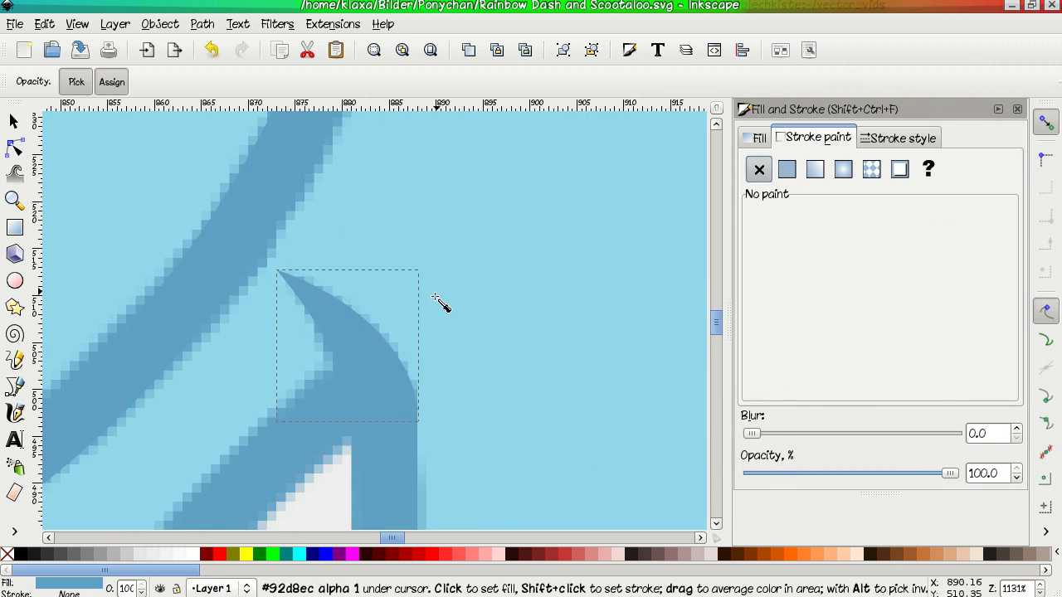
Set the raised leg's stroke join to bevel and fine-tune where the spike meets its corner.
{"action": "key", "text": "n"}
{"action": "left_click", "coordinate": [371, 367]}
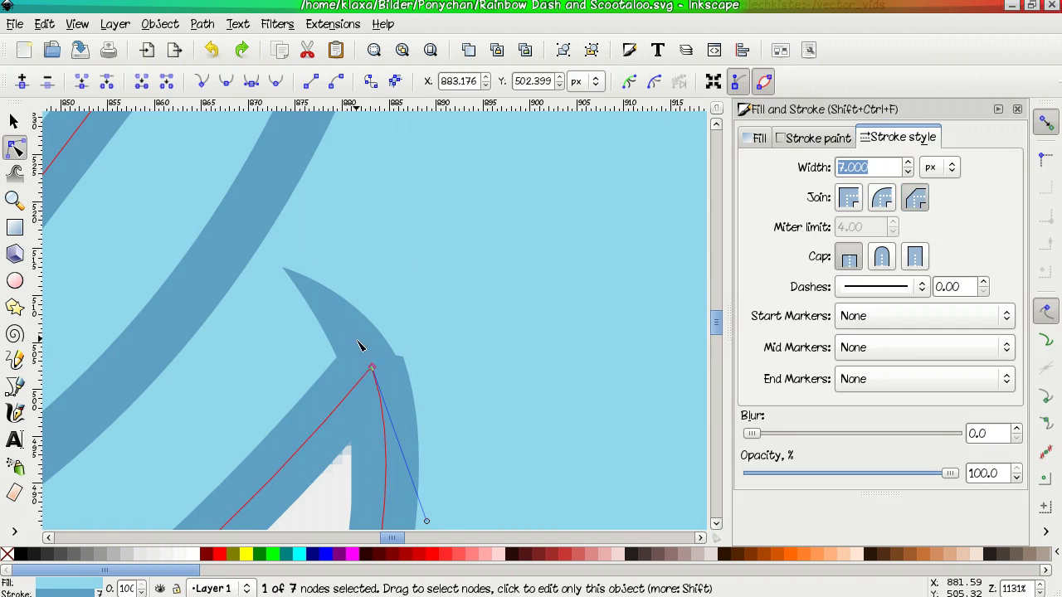
{"action": "left_click_drag", "start_coordinate": [402, 274], "coordinate": [403, 276]}
{"action": "scroll", "coordinate": [422, 408], "scroll_direction": "down", "scroll_amount": 8}
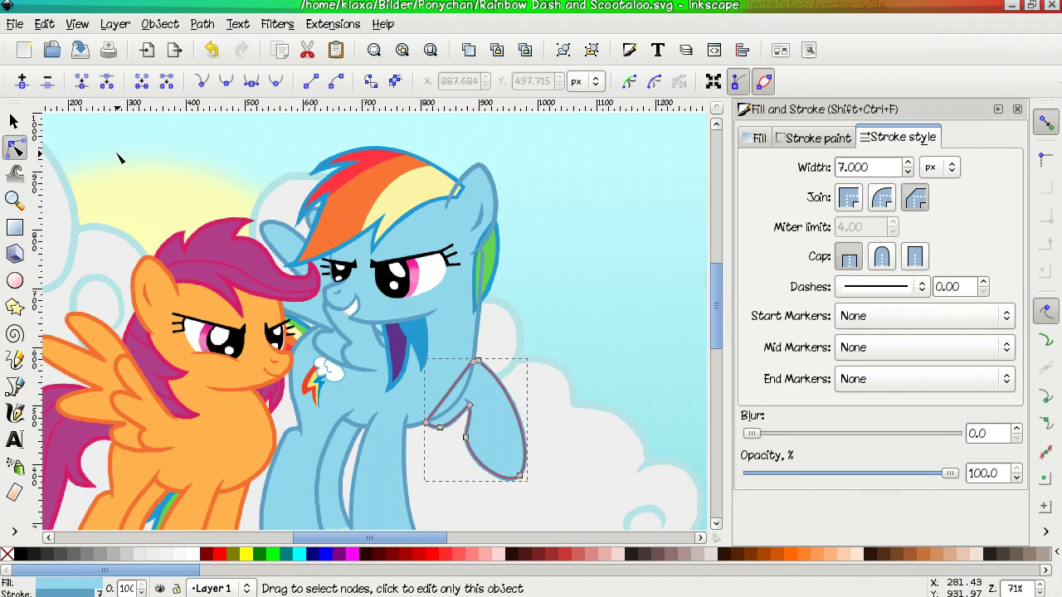
Save the drawing as Rainbow Dash and Scootaloo.svg.
{"action": "key", "text": "s"}
{"action": "left_click", "coordinate": [437, 320]}
{"action": "key", "text": "ctrl+shift+s"}
{"action": "key", "text": "Return"}
{"action": "scroll", "coordinate": [209, 288], "scroll_direction": "up", "scroll_amount": 4}
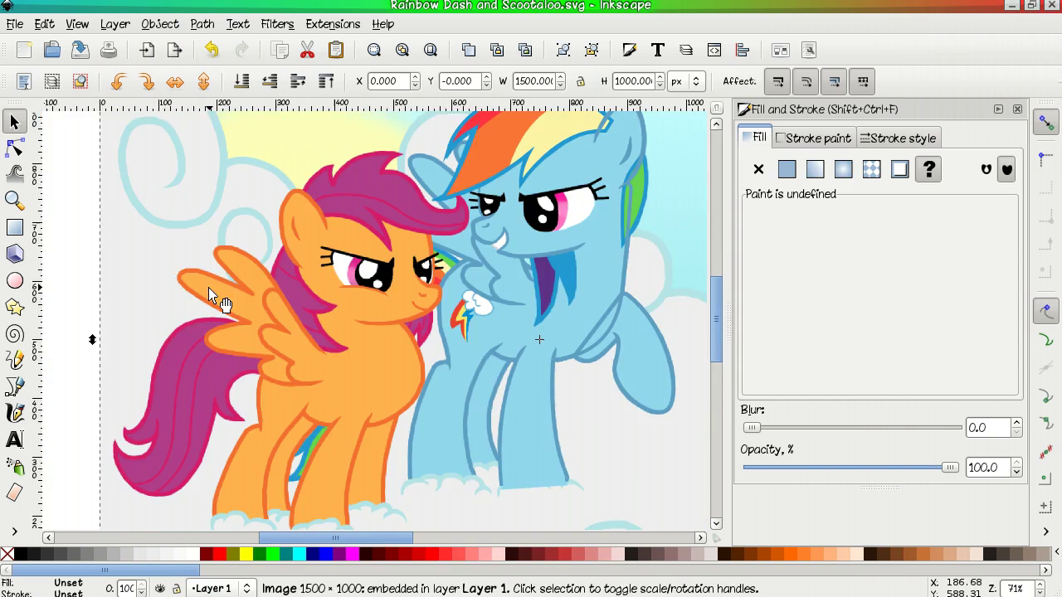
Draw a path along the hind leg's front edge from the belly down to the cloud.
{"action": "key", "text": "b"}
{"action": "left_click", "coordinate": [357, 311]}
{"action": "scroll", "coordinate": [422, 380], "scroll_direction": "down", "scroll_amount": 10}
{"action": "double_click", "coordinate": [417, 374]}
{"action": "key", "text": "n"}
Curve the hind leg line to match the reference and set its stroke to the sampled colour 5f9fc4.
{"action": "key", "text": "minus"}
{"action": "key", "text": "minus"}
{"action": "left_click_drag", "start_coordinate": [405, 475], "coordinate": [348, 312]}
{"action": "left_click_drag", "start_coordinate": [440, 229], "coordinate": [438, 228]}
{"action": "key", "text": "d"}
{"action": "left_click", "coordinate": [442, 223], "text": "shift"}
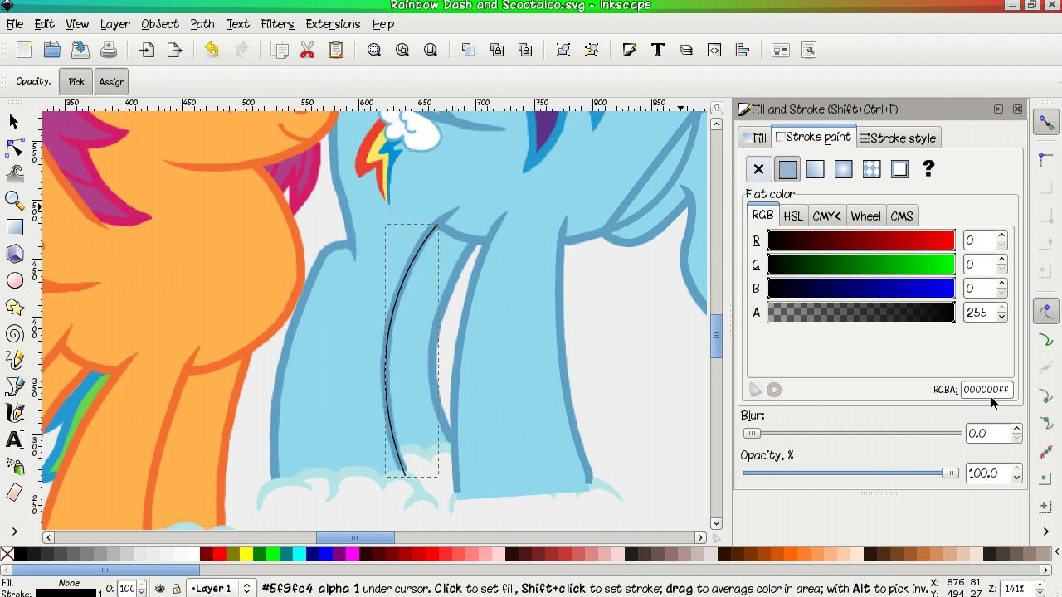
Draw a closed three-node spike at the hind leg line's upper end and paste the outline spike style onto it.
{"action": "scroll", "coordinate": [415, 224], "scroll_direction": "up", "scroll_amount": 3}
{"action": "scroll", "coordinate": [488, 118], "scroll_direction": "up", "scroll_amount": 4}
{"action": "key", "text": "b"}
{"action": "left_click", "coordinate": [289, 296]}
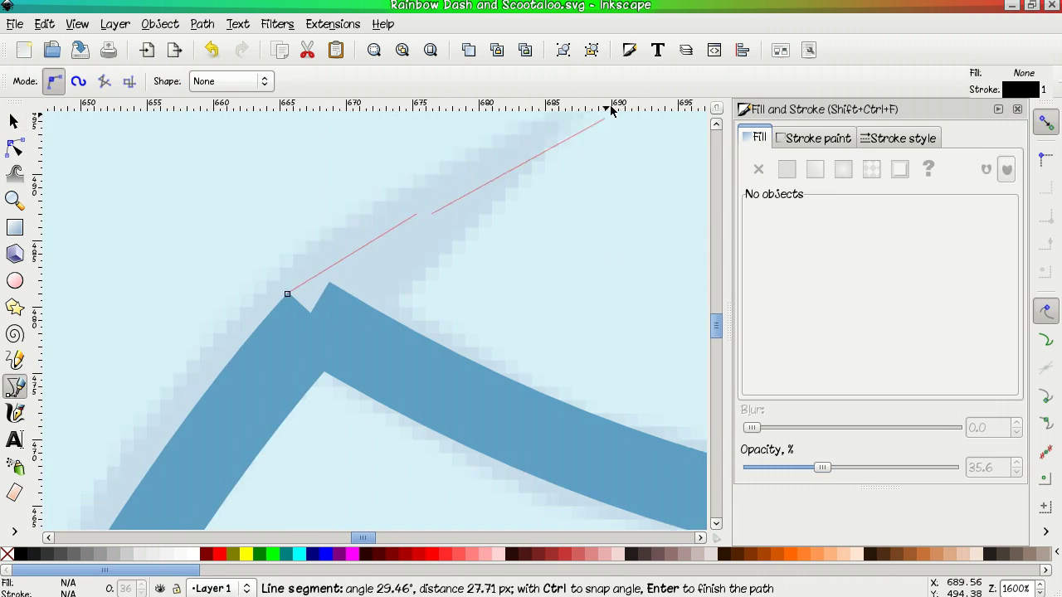
{"action": "left_click", "coordinate": [505, 147]}
{"action": "left_click", "coordinate": [251, 403]}
{"action": "left_click", "coordinate": [219, 320]}
{"action": "key", "text": "ctrl+shift+v"}
Curve the hind leg spike's sides so they follow the tapered stroke in the reference.
{"action": "key", "text": "n"}
{"action": "scroll", "coordinate": [249, 249], "scroll_direction": "up", "scroll_amount": 4}
{"action": "left_click_drag", "start_coordinate": [229, 222], "coordinate": [320, 208]}
{"action": "scroll", "coordinate": [233, 218], "scroll_direction": "down", "scroll_amount": 4}
{"action": "scroll", "coordinate": [246, 383], "scroll_direction": "up", "scroll_amount": 4}
{"action": "scroll", "coordinate": [245, 382], "scroll_direction": "down", "scroll_amount": 3}
Align the hind leg spike's base nodes precisely with the corners of the leg and belly lines.
{"action": "left_click", "coordinate": [381, 373]}
{"action": "left_click", "coordinate": [408, 268]}
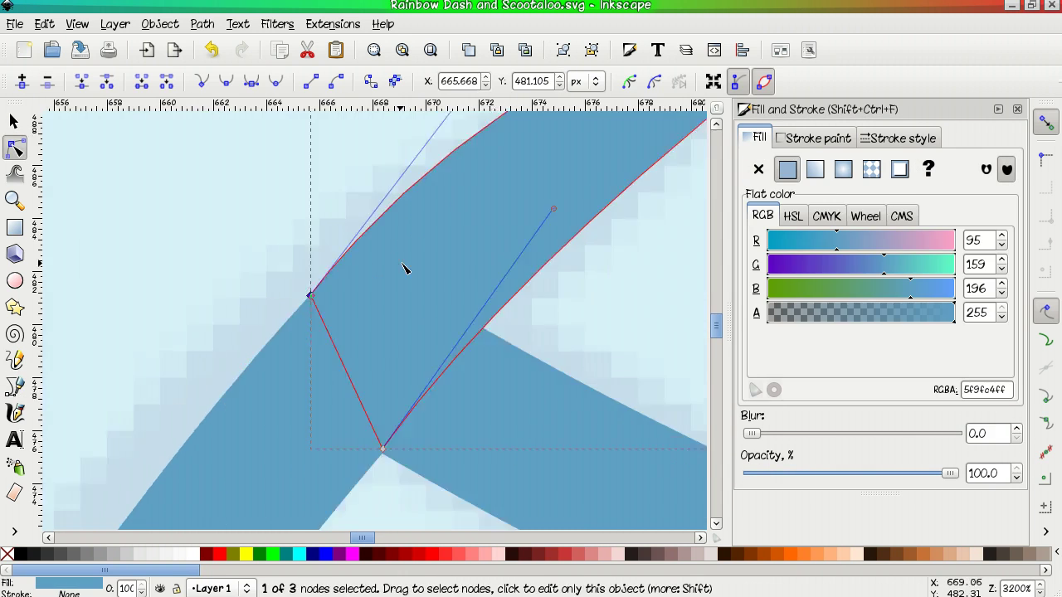
{"action": "scroll", "coordinate": [273, 429], "scroll_direction": "up", "scroll_amount": 3}
{"action": "left_click", "coordinate": [213, 372]}
{"action": "left_click", "coordinate": [212, 373]}
{"action": "left_click", "coordinate": [207, 378]}
{"action": "left_click", "coordinate": [201, 379]}
{"action": "left_click", "coordinate": [214, 392]}
{"action": "scroll", "coordinate": [138, 363], "scroll_direction": "down", "scroll_amount": 10}
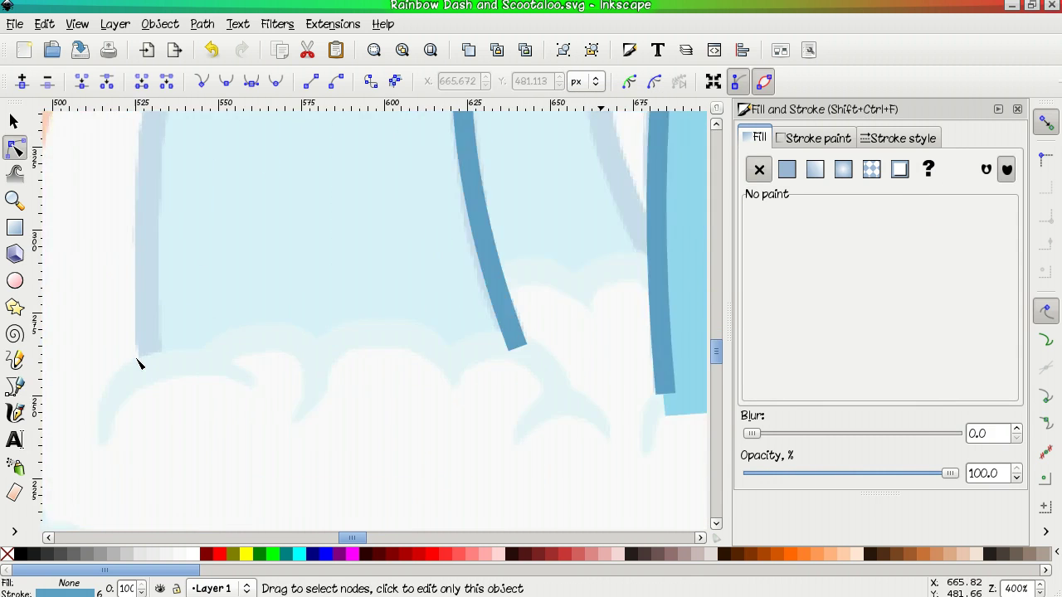
Draw an open four-node line from the rump beside the cutie mark down the hind leg's outer edge to the clouds.
{"action": "key", "text": "b"}
{"action": "left_click", "coordinate": [304, 344]}
{"action": "scroll", "coordinate": [380, 305], "scroll_direction": "up", "scroll_amount": 2}
{"action": "scroll", "coordinate": [380, 307], "scroll_direction": "down", "scroll_amount": 9}
{"action": "scroll", "coordinate": [380, 307], "scroll_direction": "left", "scroll_amount": 2}
{"action": "left_click", "coordinate": [377, 201]}
{"action": "left_click", "coordinate": [403, 261]}
{"action": "key", "text": "Return"}
{"action": "key", "text": "n"}
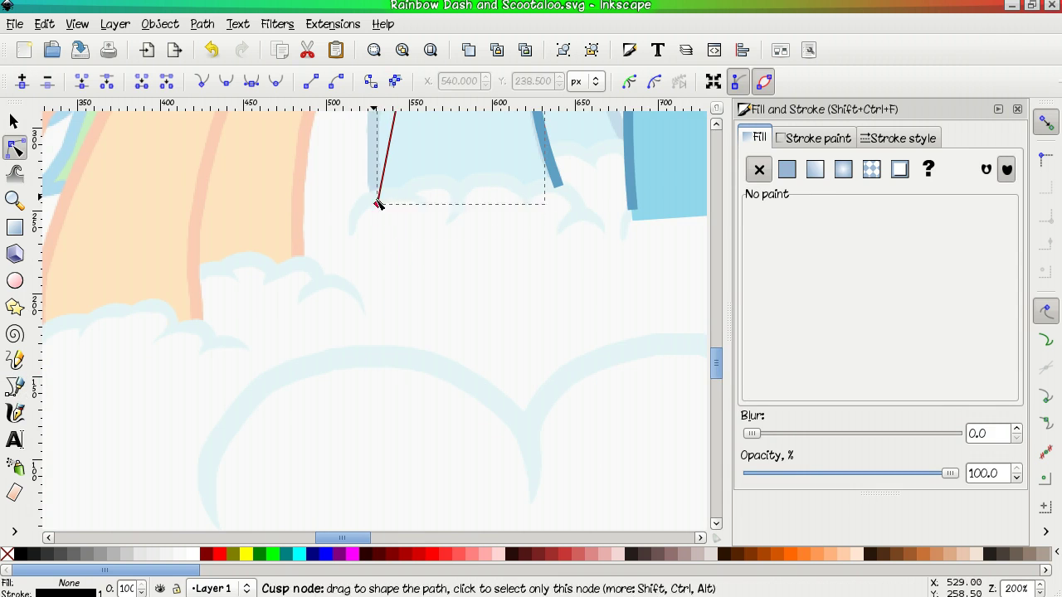
Curve the rump and outer hind leg line to follow the reference outline.
{"action": "scroll", "coordinate": [379, 204], "scroll_direction": "up", "scroll_amount": 8}
{"action": "scroll", "coordinate": [378, 204], "scroll_direction": "right", "scroll_amount": 2}
{"action": "left_click_drag", "start_coordinate": [468, 160], "coordinate": [317, 202]}
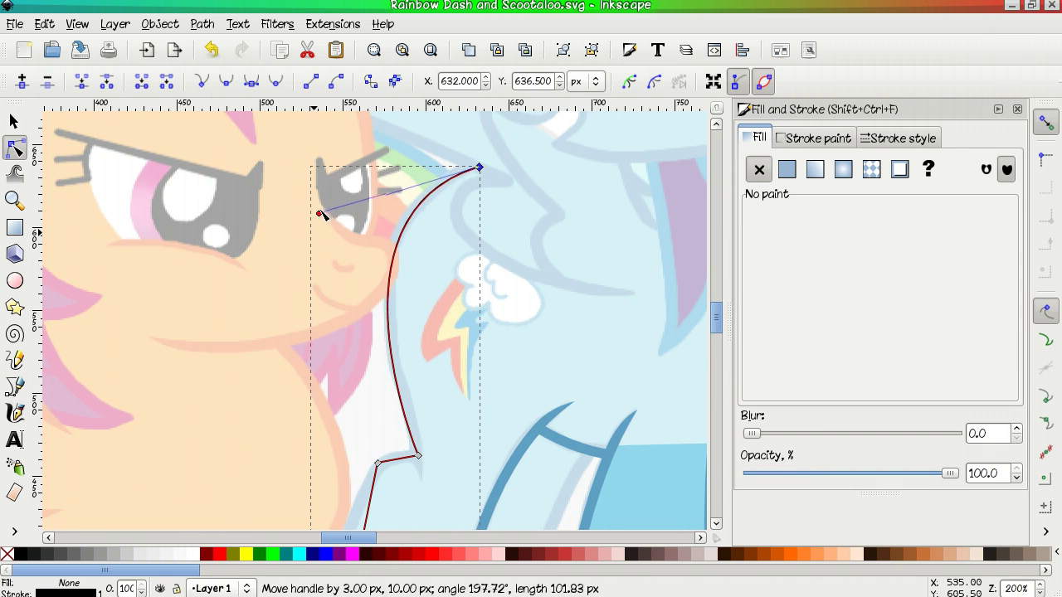
{"action": "scroll", "coordinate": [361, 190], "scroll_direction": "down", "scroll_amount": 4}
{"action": "key", "text": "Tab"}
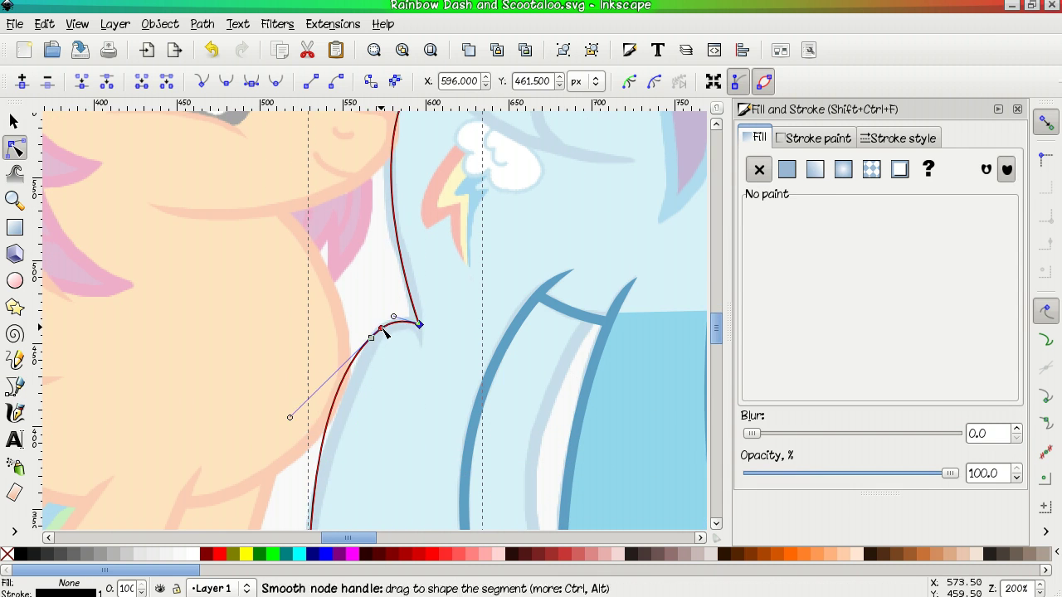
{"action": "scroll", "coordinate": [327, 327], "scroll_direction": "down", "scroll_amount": 6}
{"action": "scroll", "coordinate": [327, 327], "scroll_direction": "left", "scroll_amount": 2}
{"action": "left_click", "coordinate": [440, 147]}
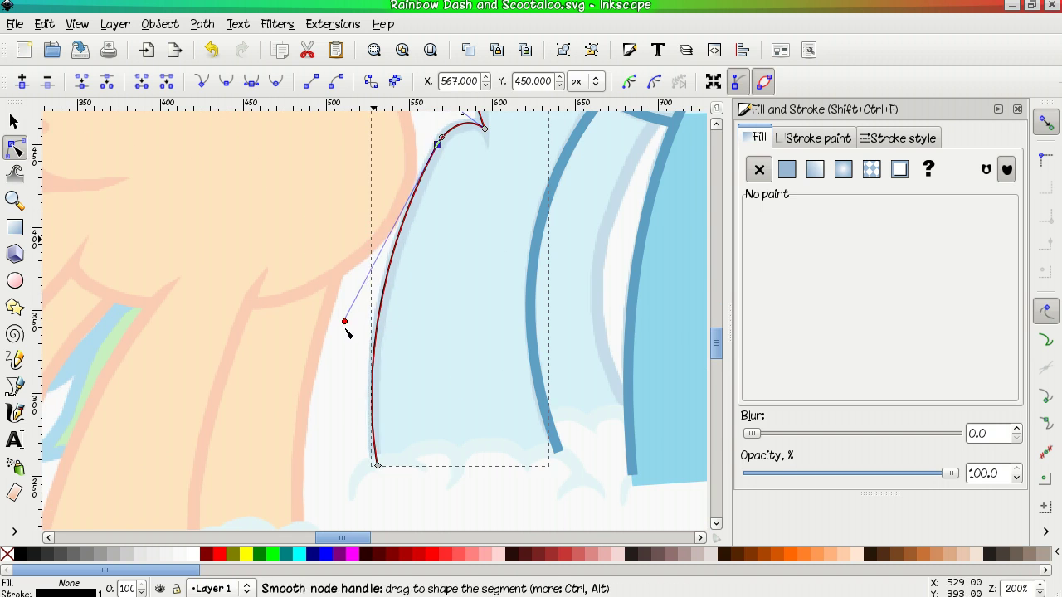
Paste the 6 px blue outline style onto the rump and outer hind leg line.
{"action": "scroll", "coordinate": [352, 470], "scroll_direction": "up", "scroll_amount": 4}
{"action": "left_click", "coordinate": [818, 137]}
{"action": "left_click", "coordinate": [898, 138]}
{"action": "left_click", "coordinate": [755, 138]}
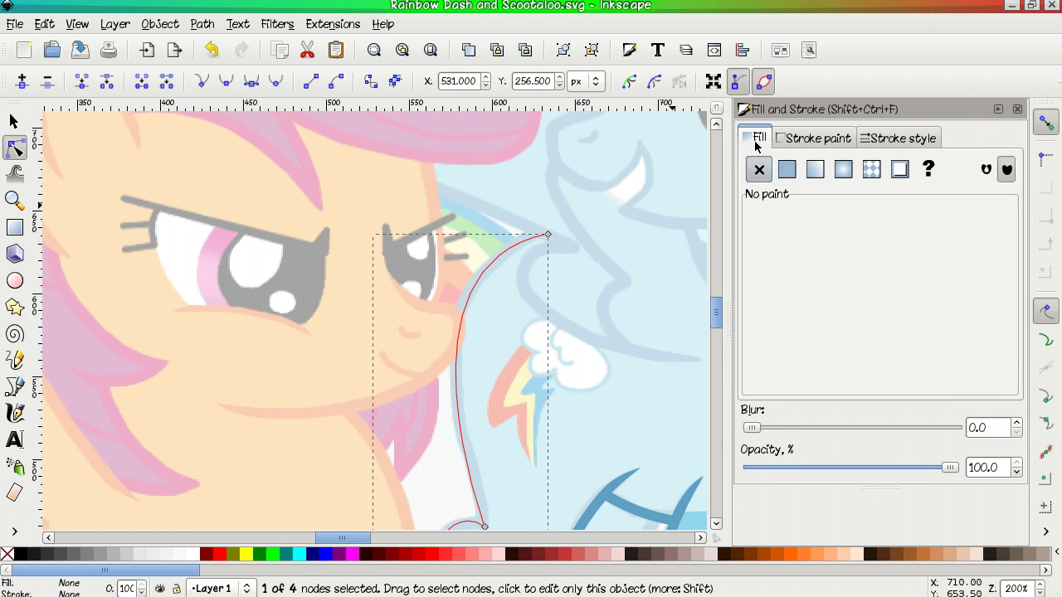
{"action": "left_click", "coordinate": [818, 138]}
{"action": "key", "text": "ctrl+shift+v"}
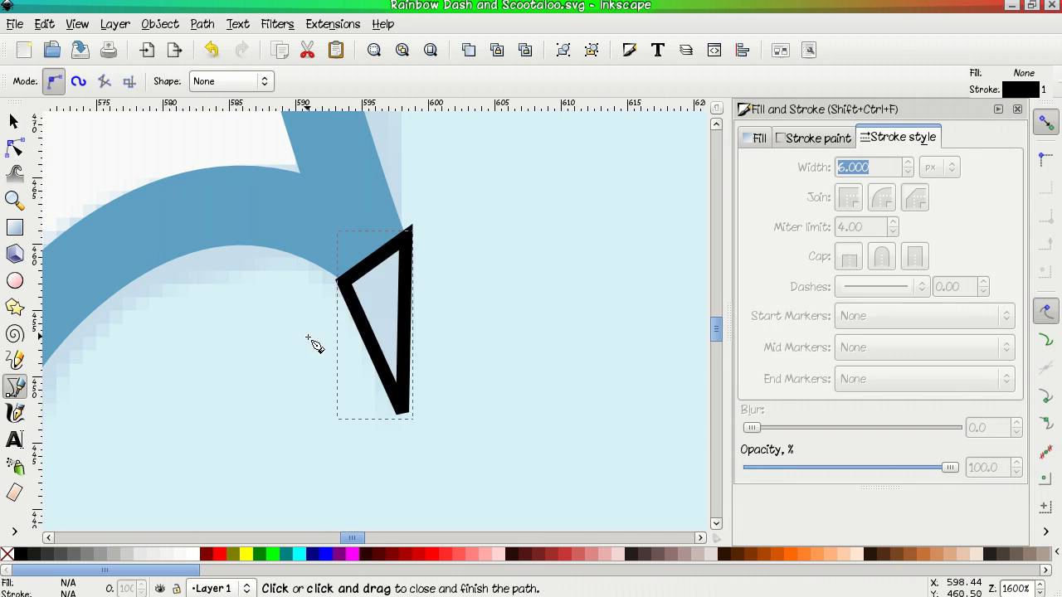
Apply the outline spike style to the three-node triangle where the rump line meets the hind leg line.
{"action": "key", "text": "ctrl+shift+v"}
{"action": "key", "text": "n"}
{"action": "scroll", "coordinate": [450, 332], "scroll_direction": "up", "scroll_amount": 8}
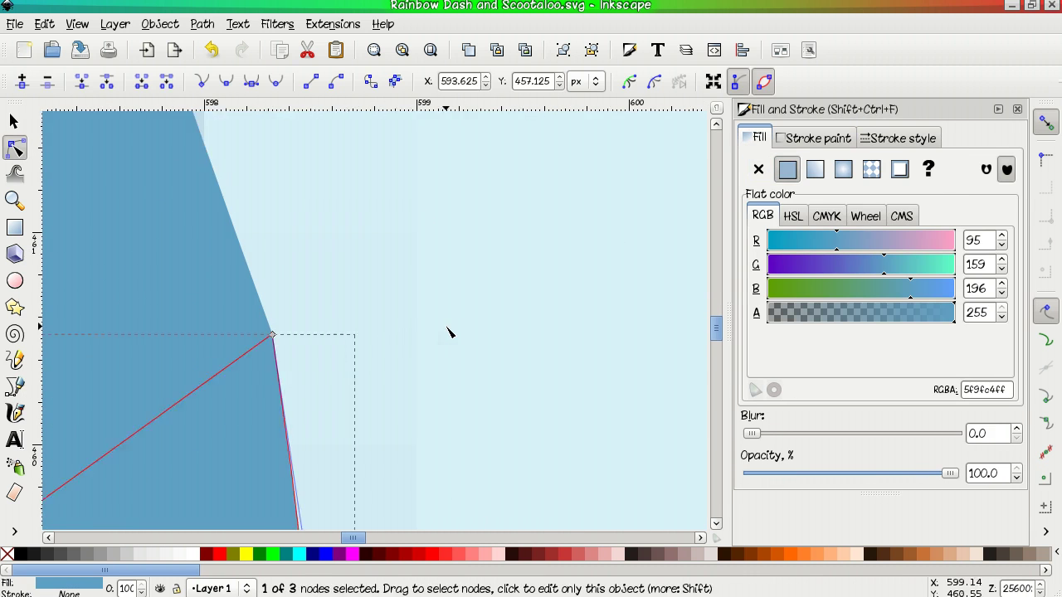
Place the spike's upper base node on the line corner at X 598.321, Y 460.522 px.
{"action": "left_click", "coordinate": [339, 334]}
{"action": "left_click_drag", "start_coordinate": [467, 80], "coordinate": [488, 84]}
{"action": "key", "text": "Tab"}
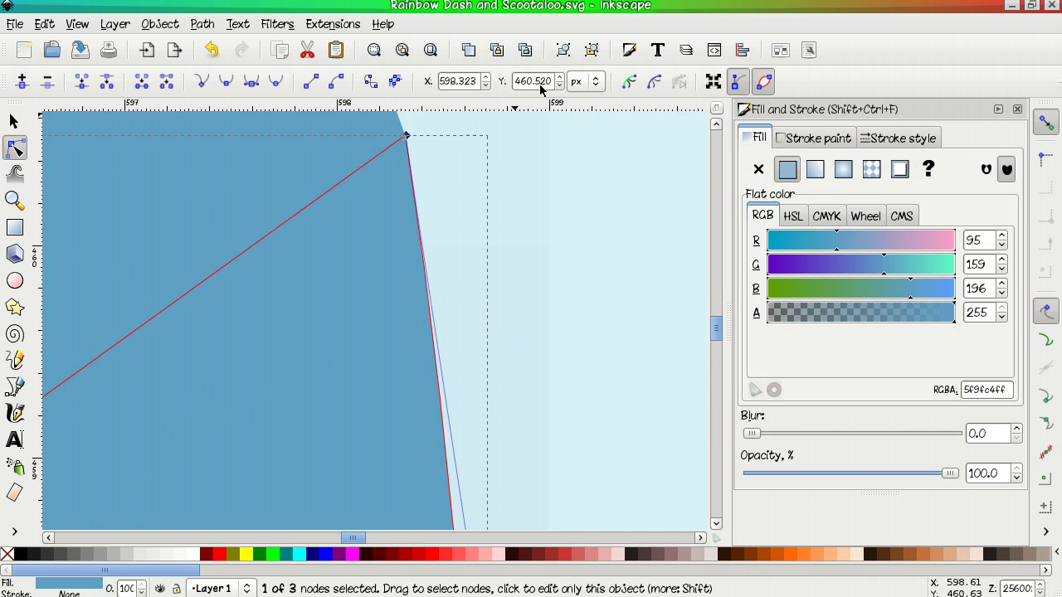
{"action": "type", "text": "460.522"}
{"action": "key", "text": "Return"}
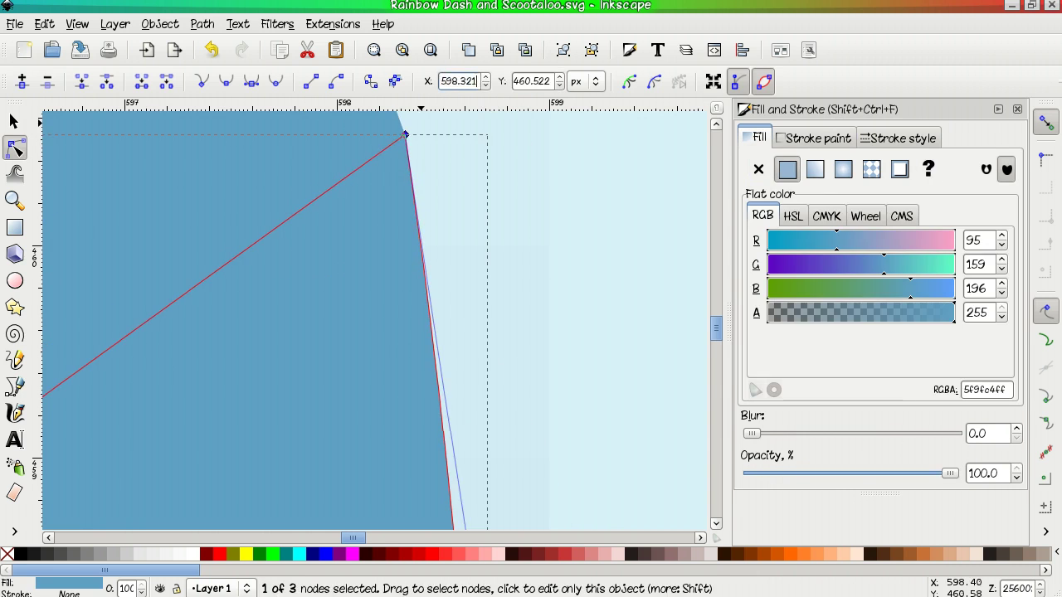
Curve the spike's sides and align its base handles with the edges of the rump and leg lines.
{"action": "scroll", "coordinate": [511, 161], "scroll_direction": "down", "scroll_amount": 6}
{"action": "left_click_drag", "start_coordinate": [511, 161], "coordinate": [513, 192]}
{"action": "left_click_drag", "start_coordinate": [552, 307], "coordinate": [650, 195]}
{"action": "scroll", "coordinate": [479, 225], "scroll_direction": "up", "scroll_amount": 4}
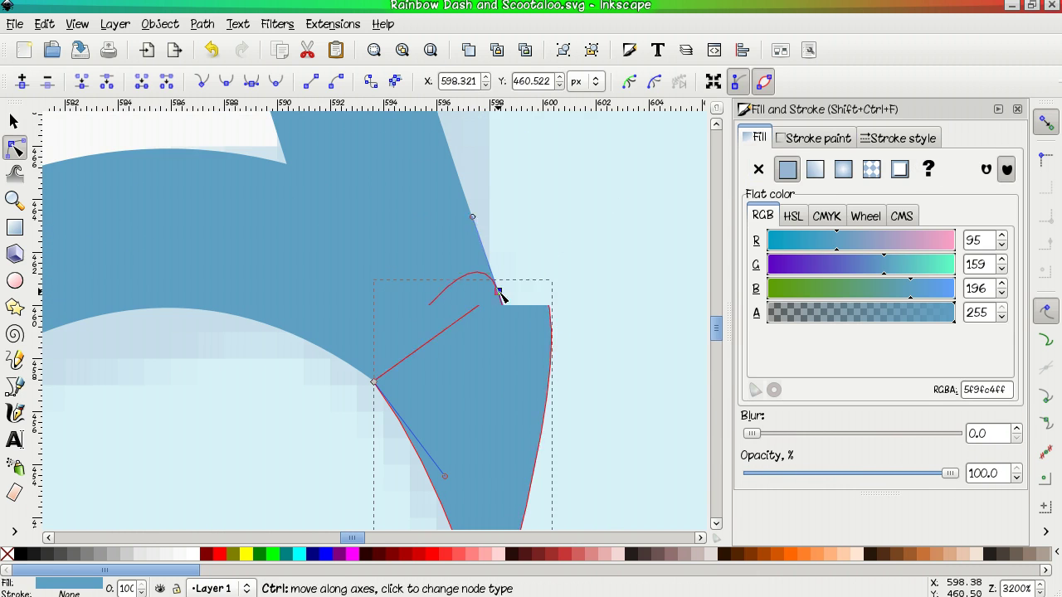
{"action": "scroll", "coordinate": [480, 233], "scroll_direction": "up", "scroll_amount": 6}
{"action": "left_click_drag", "start_coordinate": [367, 135], "coordinate": [360, 296]}
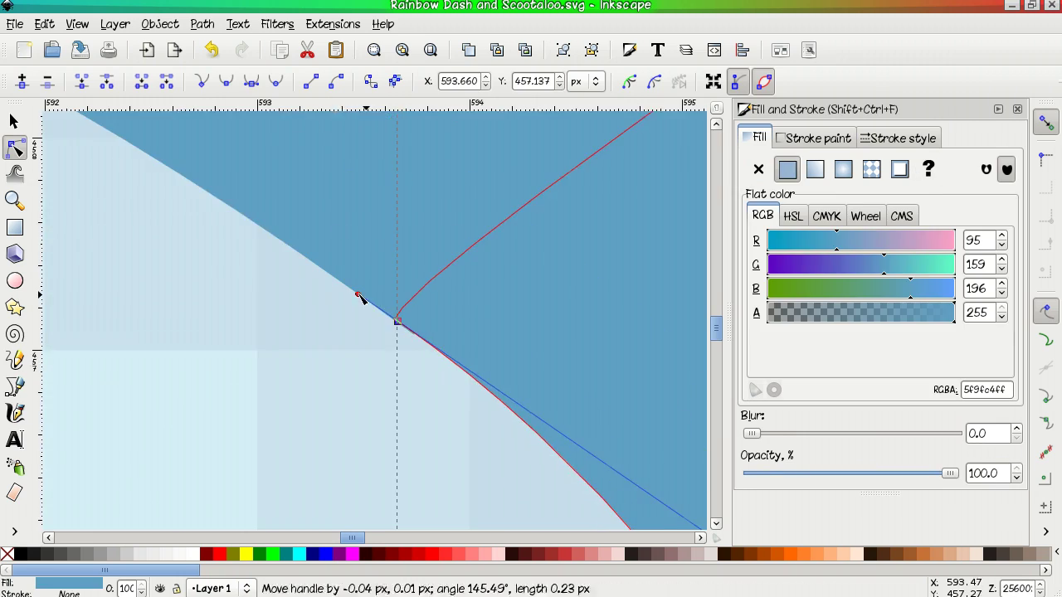
{"action": "scroll", "coordinate": [489, 383], "scroll_direction": "down", "scroll_amount": 8}
{"action": "key", "text": "s"}
{"action": "left_click", "coordinate": [495, 323]}
{"action": "key", "text": "5"}
{"action": "scroll", "coordinate": [342, 339], "scroll_direction": "up", "scroll_amount": 2}
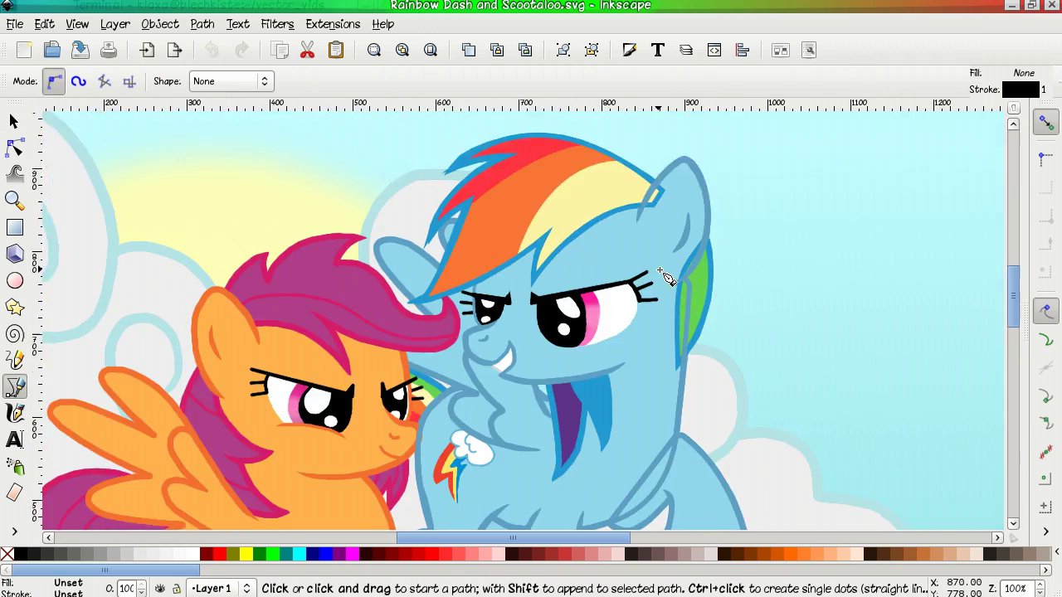
Trace the large eye's pupil as a closed curved four-node path filled black with no stroke.
{"action": "scroll", "coordinate": [581, 279], "scroll_direction": "up", "scroll_amount": 4}
{"action": "left_click", "coordinate": [445, 278]}
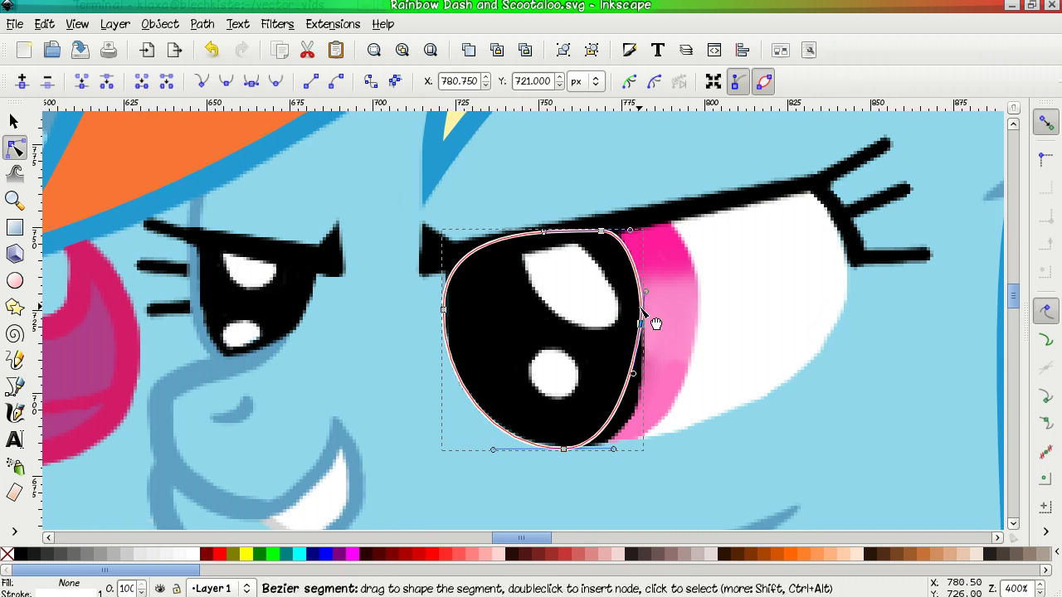
{"action": "right_click", "coordinate": [68, 584]}
{"action": "left_click", "coordinate": [108, 450]}
{"action": "right_click", "coordinate": [68, 594]}
{"action": "left_click", "coordinate": [108, 576]}
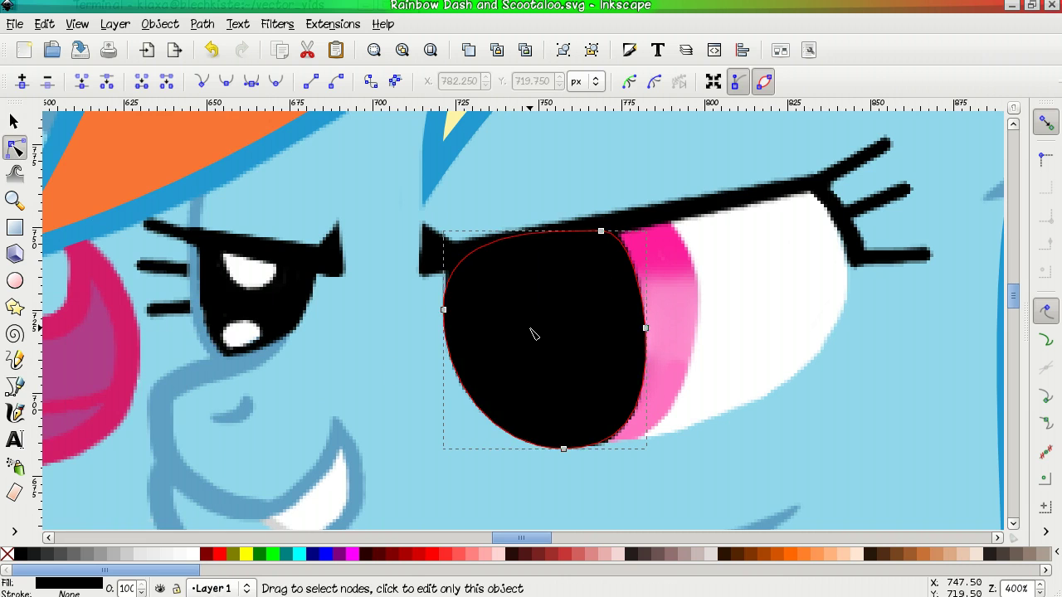
Trace the pupil's upper highlight as a closed curved three-node path and fill it white without a stroke.
{"action": "left_click", "coordinate": [579, 243]}
{"action": "right_click", "coordinate": [68, 595]}
{"action": "left_click", "coordinate": [108, 348]}
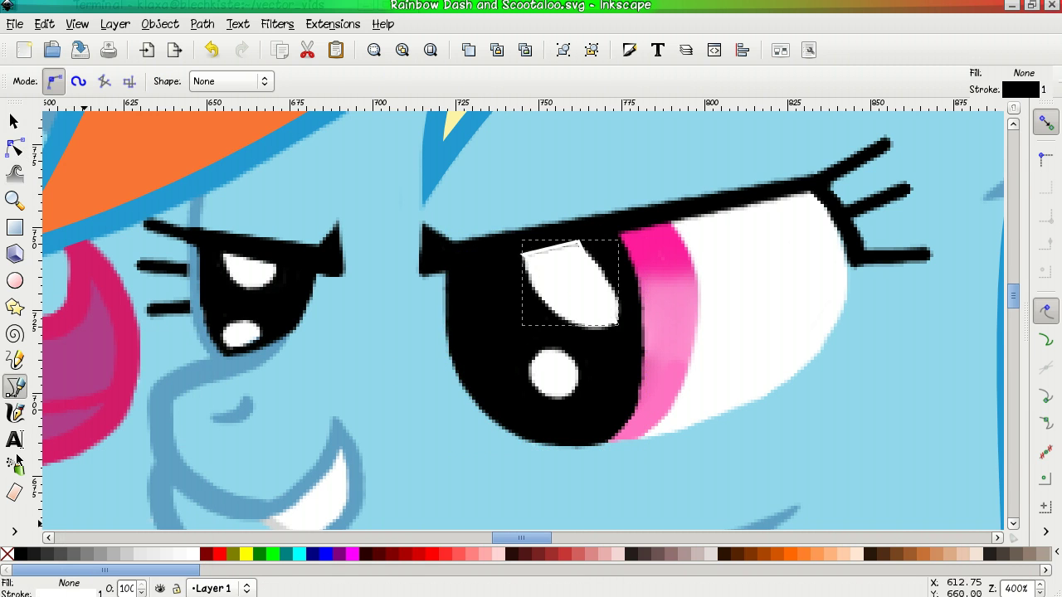
{"action": "key", "text": "n"}
{"action": "key", "text": "ctrl+z"}
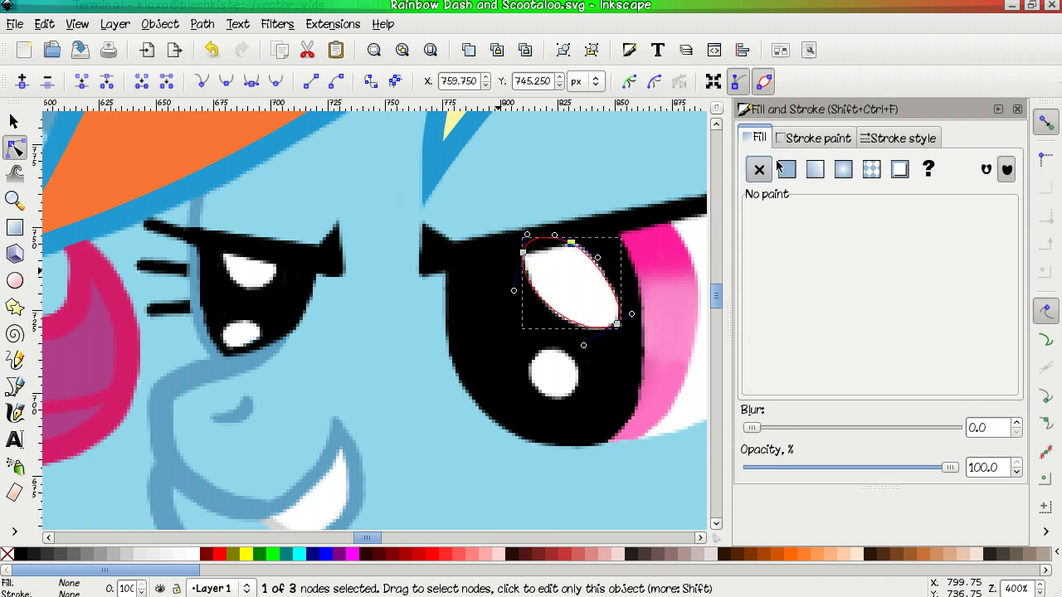
{"action": "key", "text": "Escape"}
Fit a white ellipse about 13 × 14.75 px over the pupil's lower highlight and rotate it to match the reference.
{"action": "left_click", "coordinate": [545, 371]}
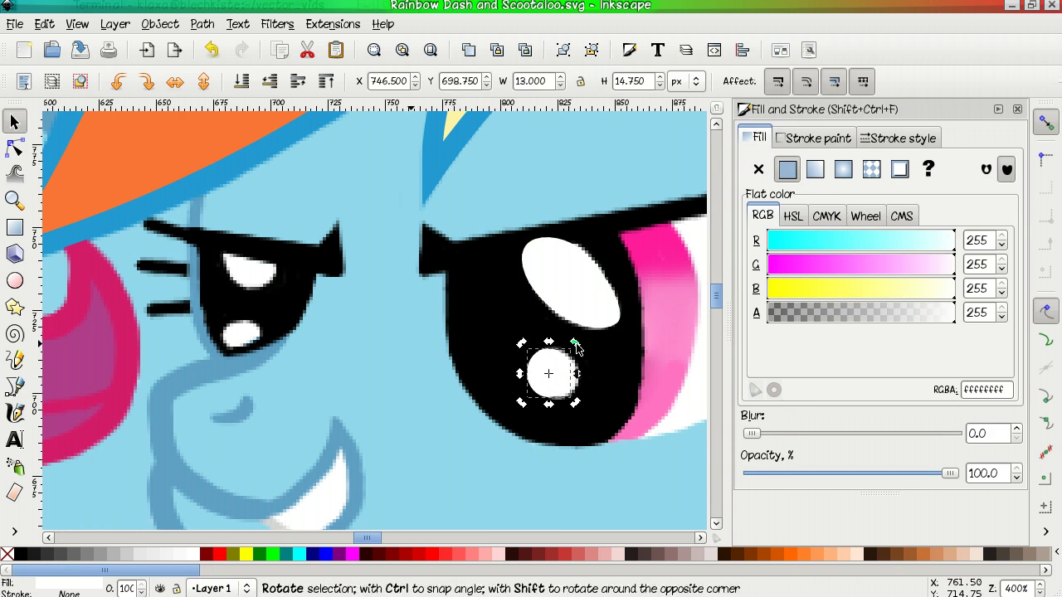
{"action": "left_click", "coordinate": [508, 323]}
{"action": "scroll", "coordinate": [508, 323], "scroll_direction": "up", "scroll_amount": 1}
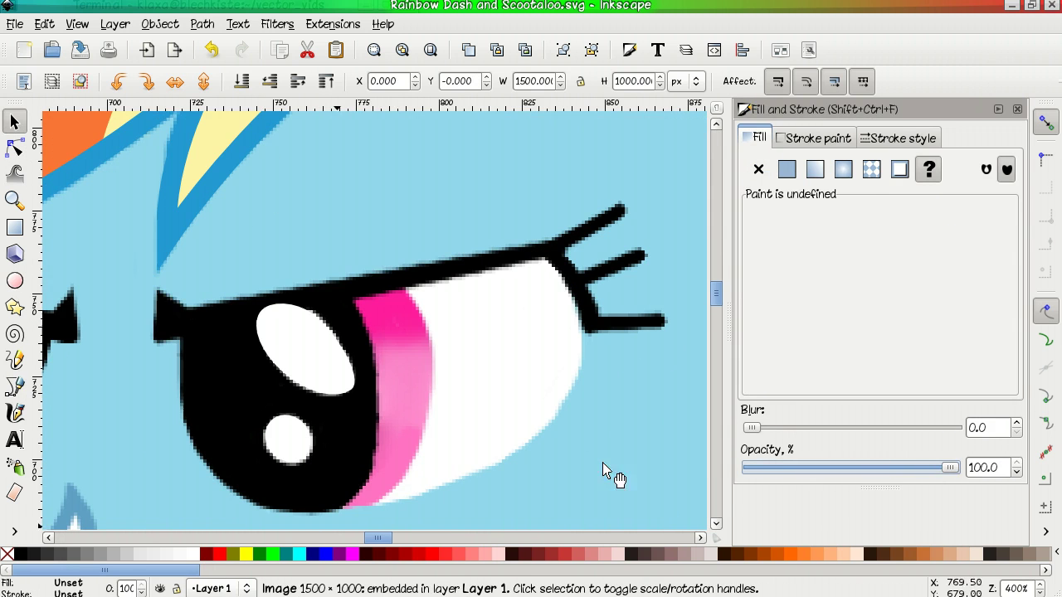
Draw a closed seven-node path around the upper eyelid line and give it a cyan 00ffff stroke.
{"action": "left_click", "coordinate": [160, 291]}
{"action": "left_click", "coordinate": [545, 260]}
{"action": "double_click", "coordinate": [585, 333]}
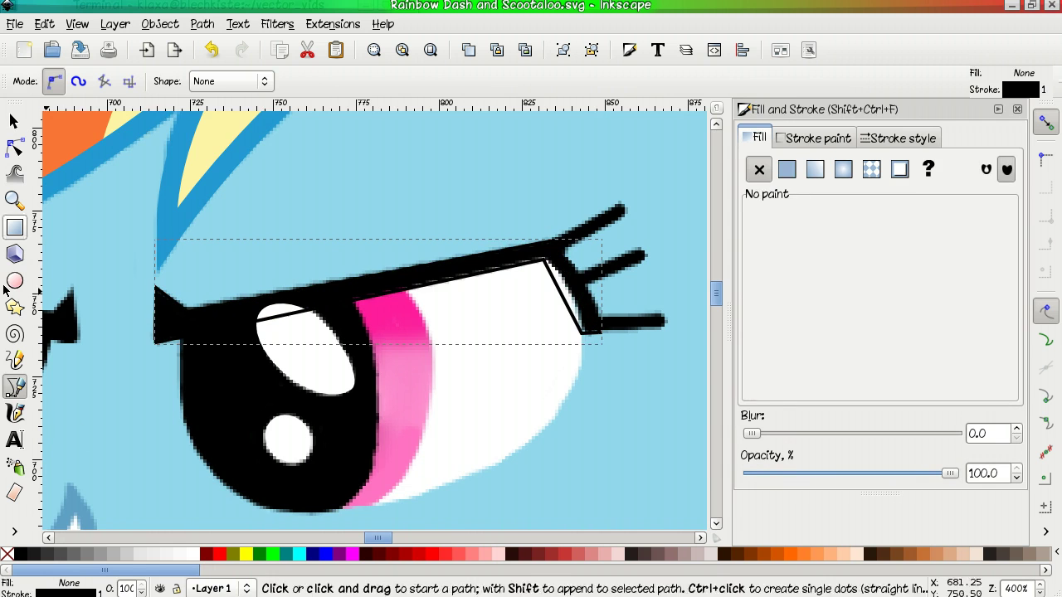
{"action": "left_click", "coordinate": [817, 138]}
{"action": "left_click", "coordinate": [787, 169]}
Curve the eyelid path around the eye's outer corner and fill it black 000000 without a stroke.
{"action": "left_click", "coordinate": [17, 149]}
{"action": "left_click", "coordinate": [554, 242]}
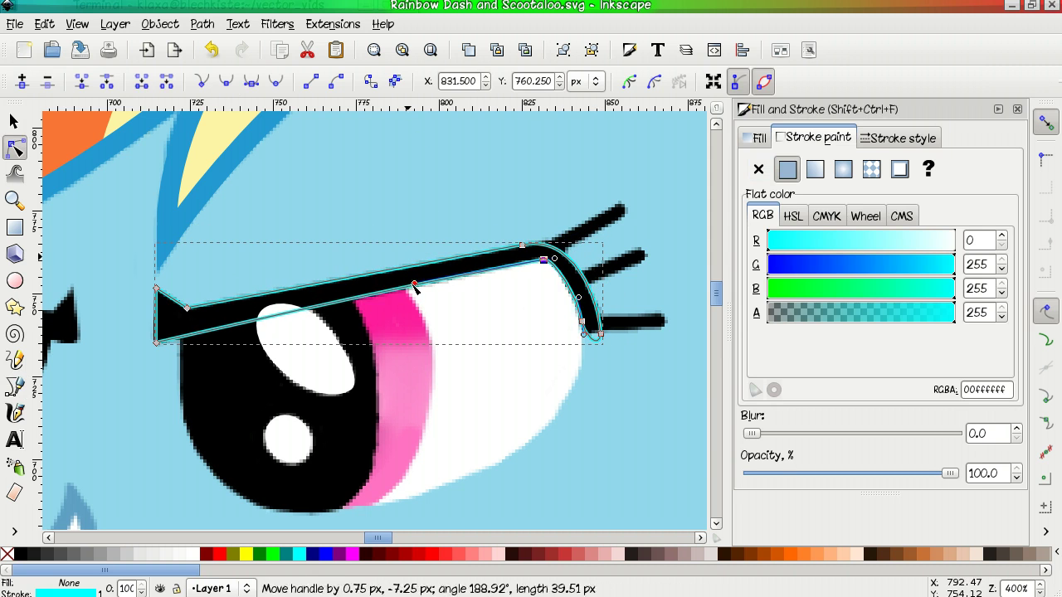
{"action": "key", "text": "s"}
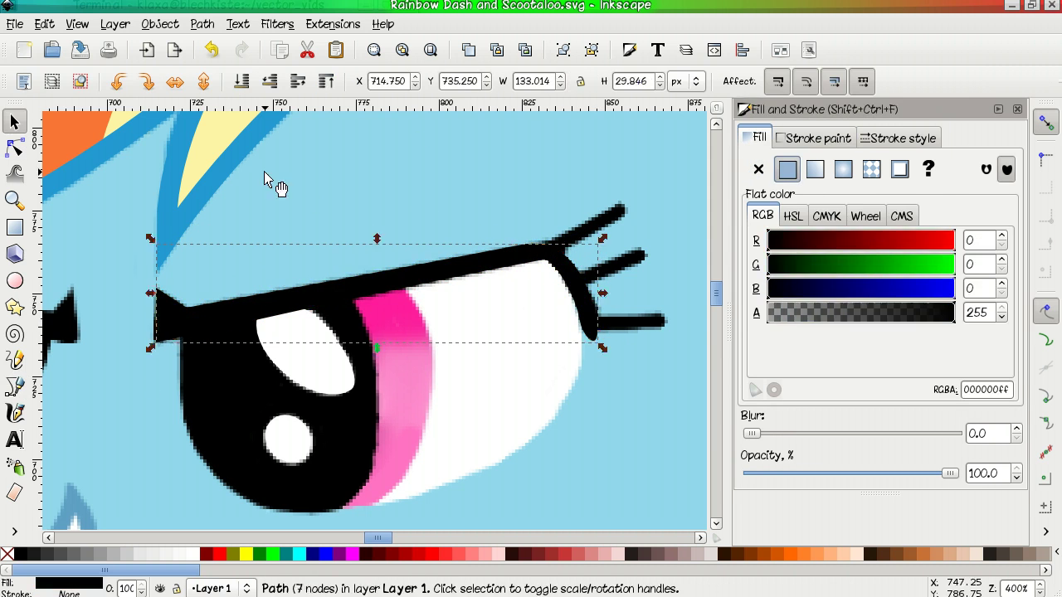
{"action": "left_click", "coordinate": [268, 174]}
Draw a closed four-node path over the pink iris with a green 00ff00 stroke and curve its outer edge.
{"action": "left_click", "coordinate": [14, 387]}
{"action": "left_click", "coordinate": [313, 513]}
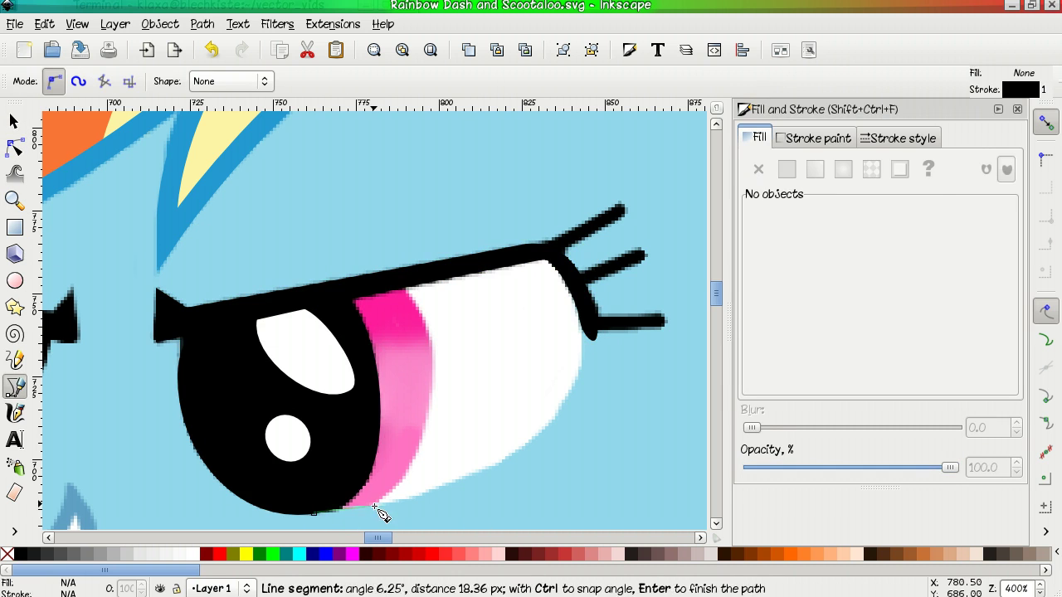
{"action": "left_click", "coordinate": [313, 512]}
{"action": "key", "text": "n"}
{"action": "scroll", "coordinate": [608, 337], "scroll_direction": "down", "scroll_amount": 2}
{"action": "left_click_drag", "start_coordinate": [378, 445], "coordinate": [412, 220]}
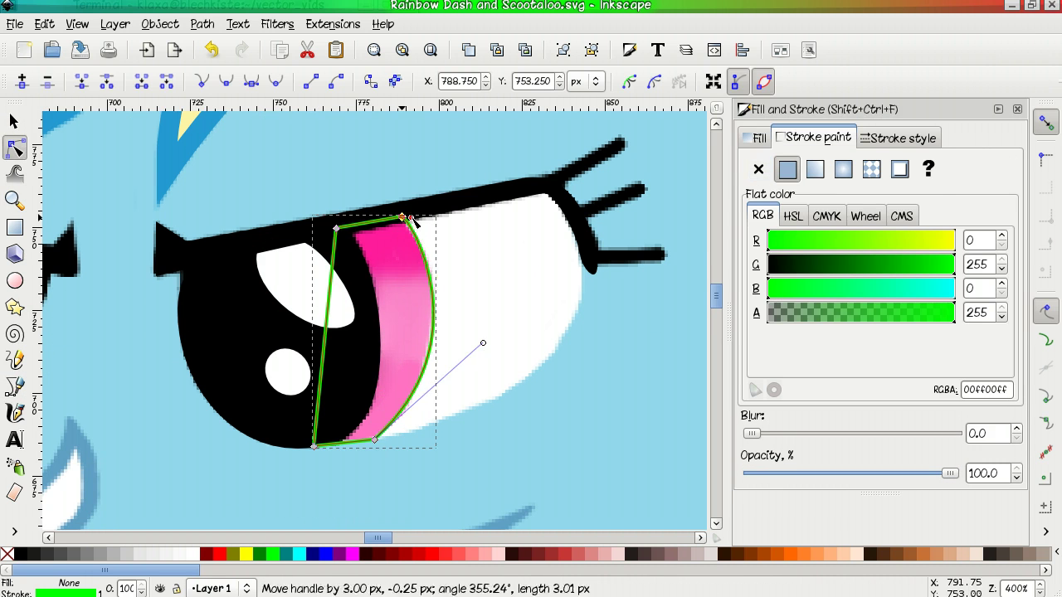
Fill the iris path with pink sampled from the reference and remove its stroke.
{"action": "key", "text": "d"}
{"action": "left_click", "coordinate": [390, 332]}
{"action": "left_click", "coordinate": [760, 170]}
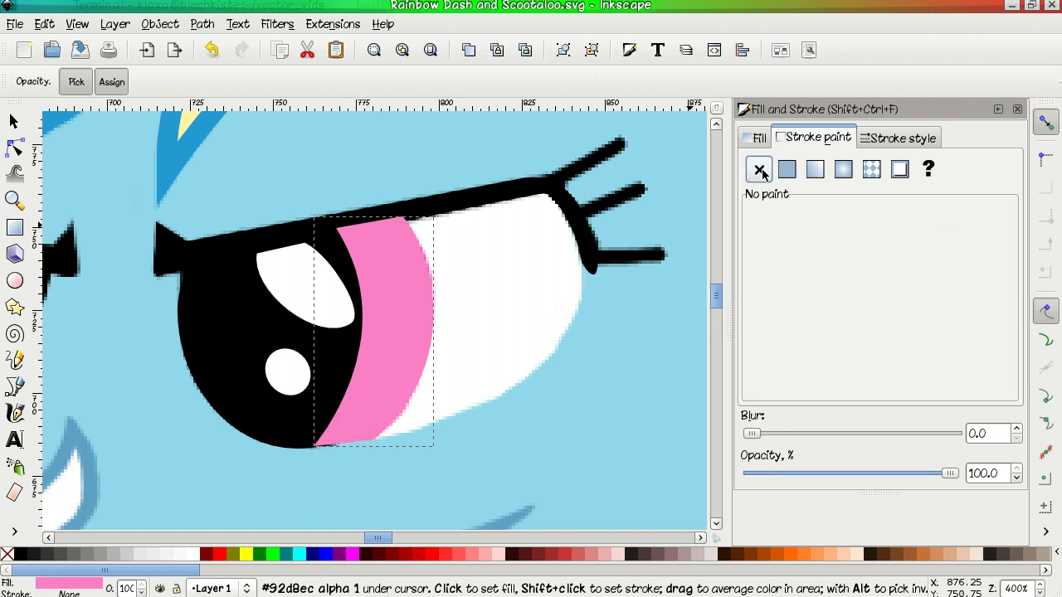
{"action": "key", "text": "s"}
{"action": "left_click", "coordinate": [469, 290]}
Draw a closed four-node path over the eye white and curve its lower edge to match the reference.
{"action": "key", "text": "b"}
{"action": "left_click", "coordinate": [552, 185]}
{"action": "left_click", "coordinate": [361, 438]}
{"action": "left_click", "coordinate": [387, 215]}
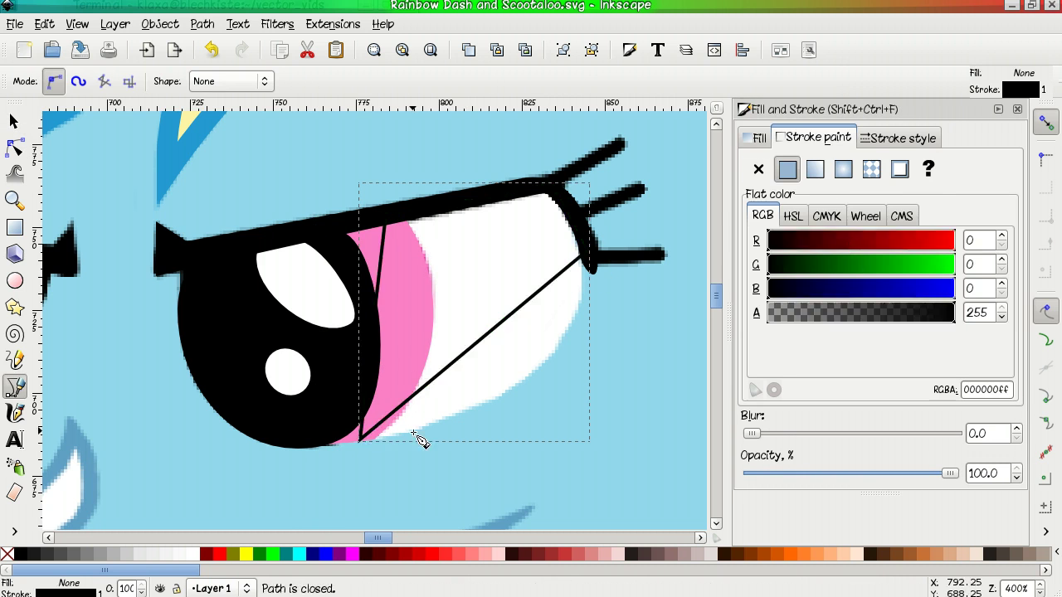
{"action": "key", "text": "n"}
{"action": "left_click_drag", "start_coordinate": [361, 438], "coordinate": [569, 410]}
Fill the eye white path with ffffff, remove its stroke and lower it behind the iris and eyelid.
{"action": "left_click", "coordinate": [755, 138]}
{"action": "left_click", "coordinate": [788, 169]}
{"action": "key", "text": "Page_Down"}
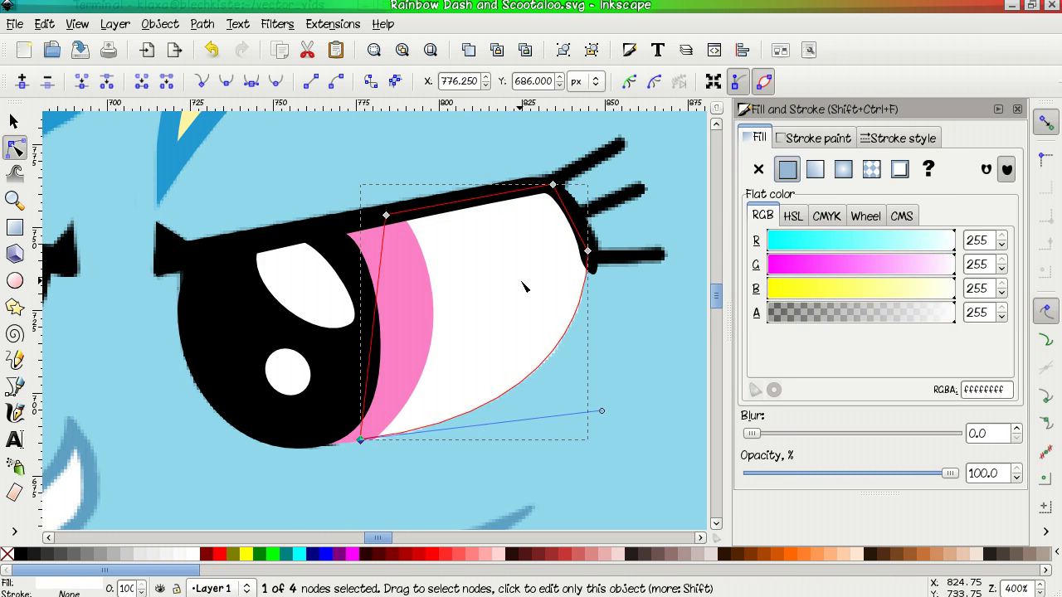
{"action": "key", "text": "s"}
{"action": "left_click", "coordinate": [640, 394]}
{"action": "triple_click", "coordinate": [987, 468]}
{"action": "type", "text": "18"}
{"action": "key", "text": "Return"}
Draw the uppermost eyelash as a closed three-node path, round its tip and fill it black.
{"action": "key", "text": "b"}
{"action": "left_click", "coordinate": [474, 249]}
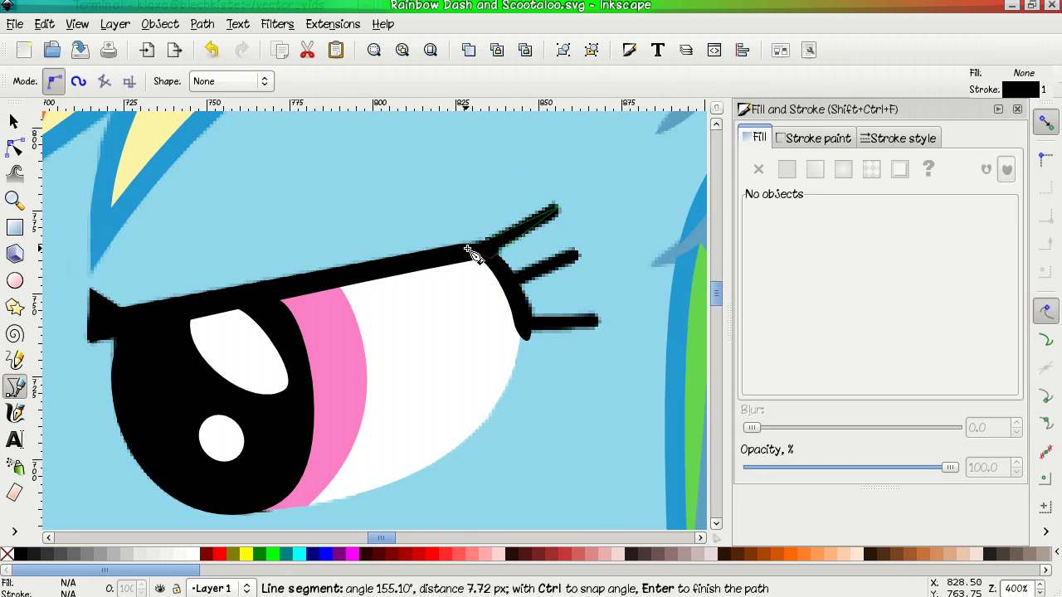
{"action": "key", "text": "Return"}
{"action": "key", "text": "n"}
{"action": "left_click_drag", "start_coordinate": [514, 233], "coordinate": [580, 199]}
{"action": "scroll", "coordinate": [415, 332], "scroll_direction": "up", "scroll_amount": 2}
{"action": "left_click", "coordinate": [788, 170]}
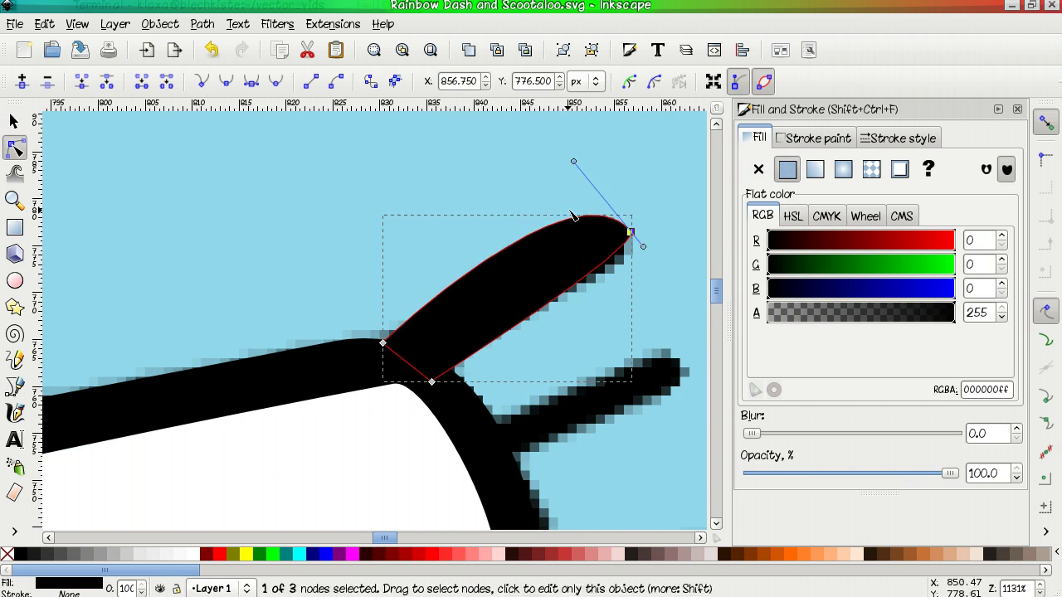
Extend the uppermost eyelash's base along the eyelid and curve it to blend smoothly into the lid line.
{"action": "scroll", "coordinate": [498, 249], "scroll_direction": "down", "scroll_amount": 4}
{"action": "scroll", "coordinate": [415, 232], "scroll_direction": "right", "scroll_amount": 2}
{"action": "left_click", "coordinate": [304, 211]}
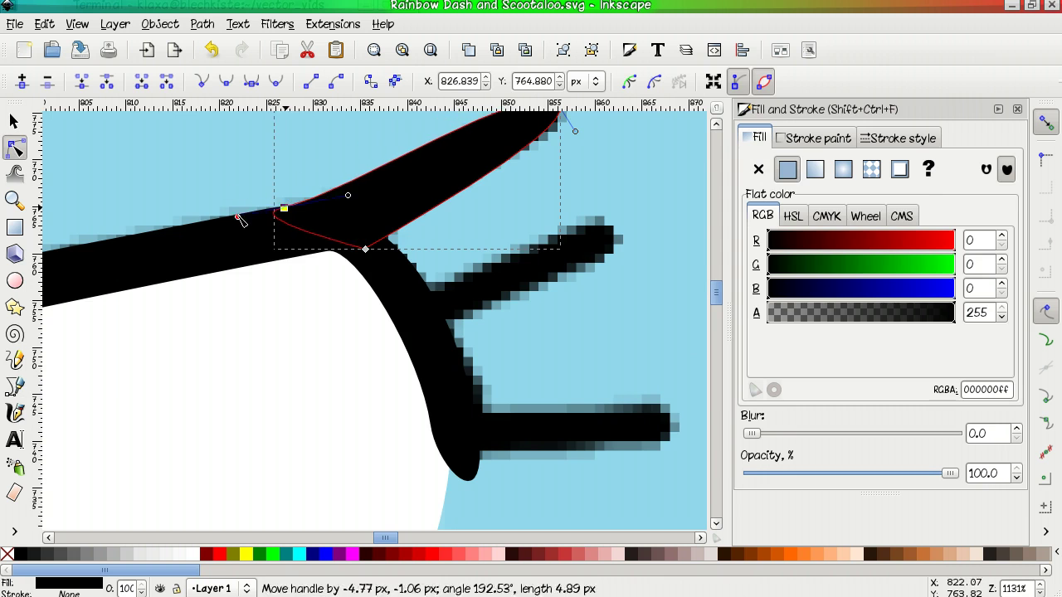
{"action": "scroll", "coordinate": [485, 210], "scroll_direction": "up", "scroll_amount": 2}
{"action": "scroll", "coordinate": [485, 210], "scroll_direction": "right", "scroll_amount": 2}
Trace the middle eyelash as a closed path with a rounded tip and black fill.
{"action": "key", "text": "b"}
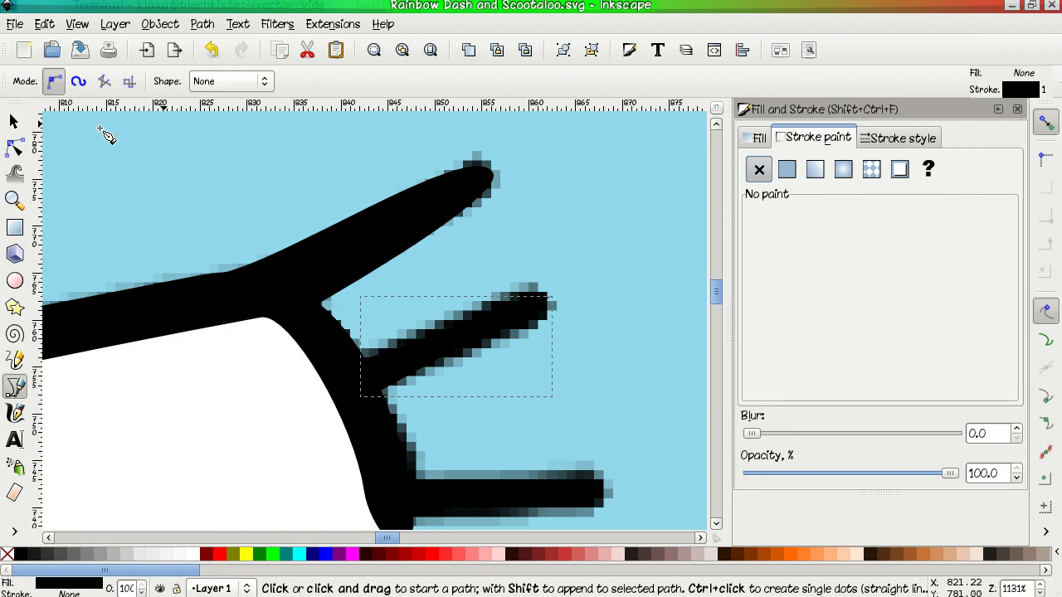
{"action": "key", "text": "n"}
{"action": "scroll", "coordinate": [374, 398], "scroll_direction": "down", "scroll_amount": 4}
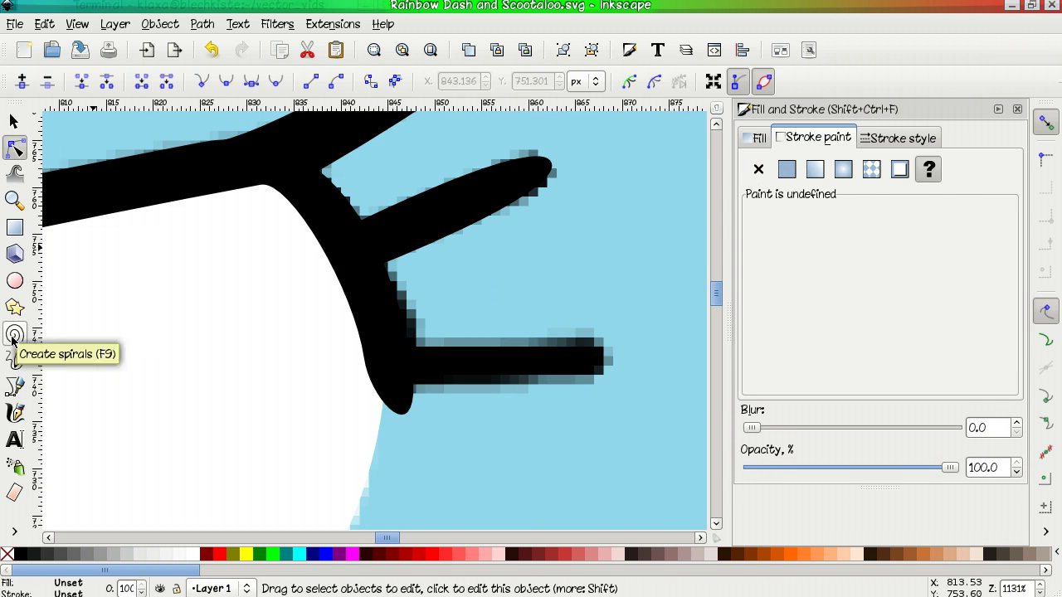
Draw the lowest eyelash as a closed three-node path filled black and round its tip with curve handles.
{"action": "left_click", "coordinate": [14, 387]}
{"action": "left_click", "coordinate": [399, 341]}
{"action": "left_click", "coordinate": [607, 361]}
{"action": "left_click", "coordinate": [403, 386]}
{"action": "left_click", "coordinate": [399, 342]}
{"action": "left_click", "coordinate": [14, 147]}
{"action": "left_click_drag", "start_coordinate": [606, 361], "coordinate": [609, 434]}
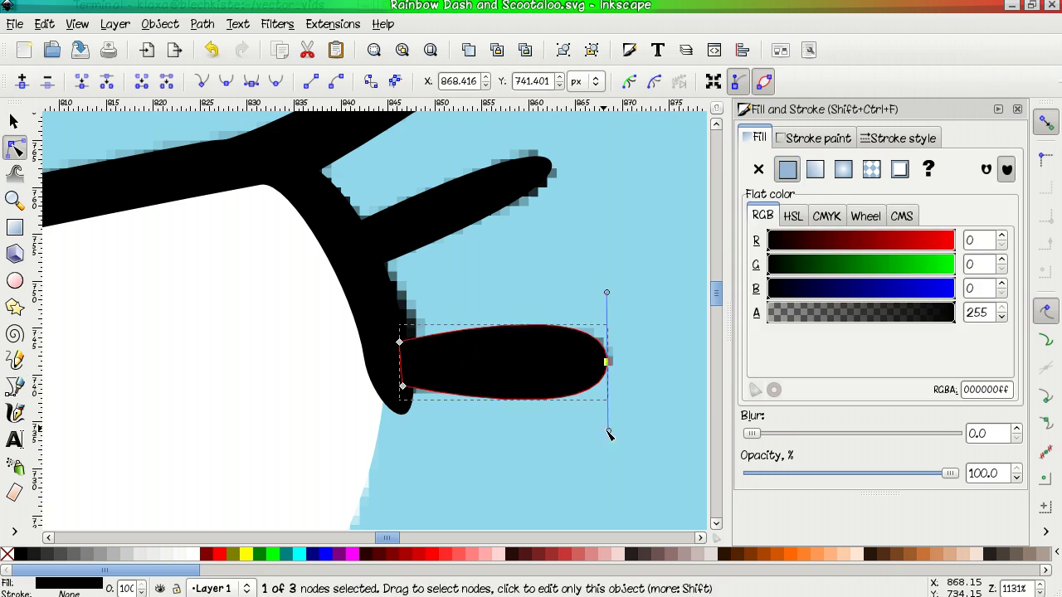
{"action": "scroll", "coordinate": [405, 392], "scroll_direction": "down", "scroll_amount": 4}
{"action": "scroll", "coordinate": [418, 322], "scroll_direction": "down", "scroll_amount": 2}
{"action": "key", "text": "s"}
{"action": "left_click", "coordinate": [628, 304]}
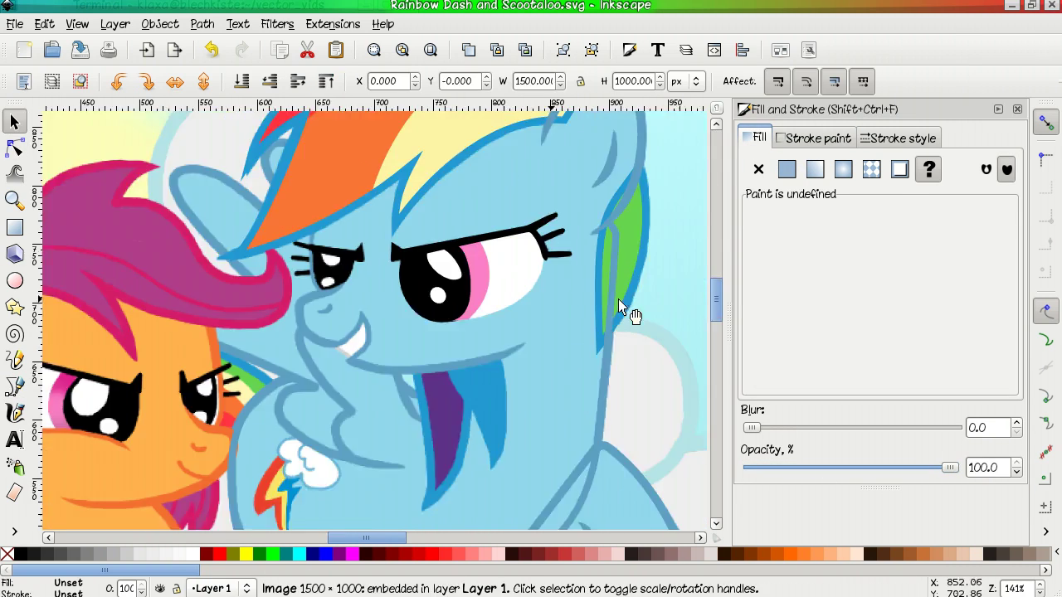
Recolour the iris with a gradient running from dark purple beneath the eyelid to magenta at its lower end.
{"action": "scroll", "coordinate": [628, 304], "scroll_direction": "up", "scroll_amount": 1}
{"action": "left_click", "coordinate": [357, 477]}
{"action": "key", "text": "Tab"}
{"action": "key", "text": "n"}
{"action": "key", "text": "Tab"}
{"action": "key", "text": "s"}
{"action": "scroll", "coordinate": [573, 397], "scroll_direction": "up", "scroll_amount": 3}
{"action": "key", "text": "n"}
{"action": "key", "text": "s"}
Fit a magenta (c6339c) four-node stripe across the upper part of the large eye's iris.
{"action": "left_click", "coordinate": [500, 306]}
{"action": "scroll", "coordinate": [500, 306], "scroll_direction": "up", "scroll_amount": 3}
{"action": "key", "text": "Tab"}
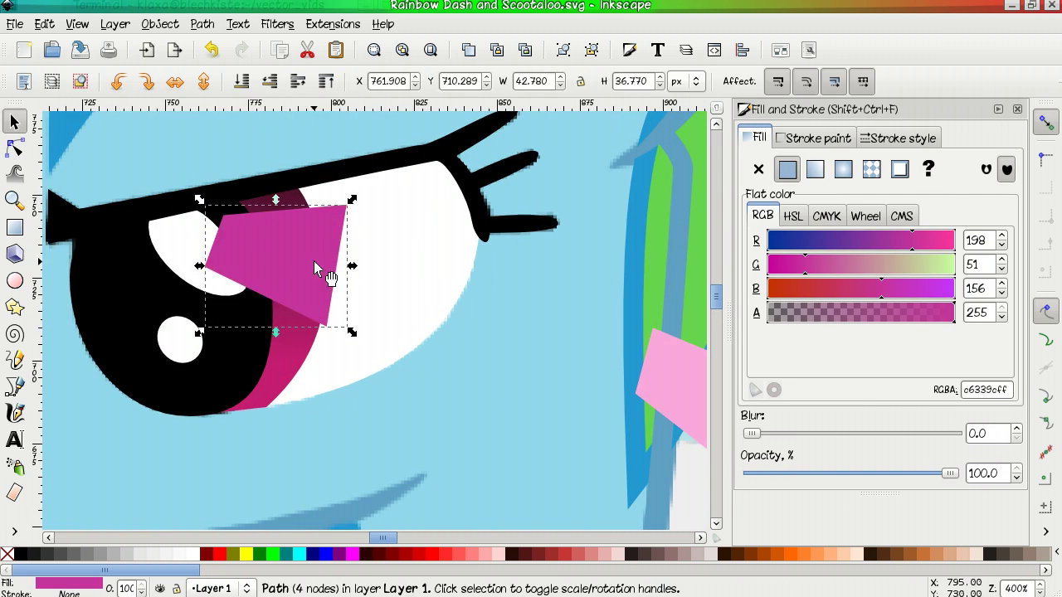
{"action": "key", "text": "n"}
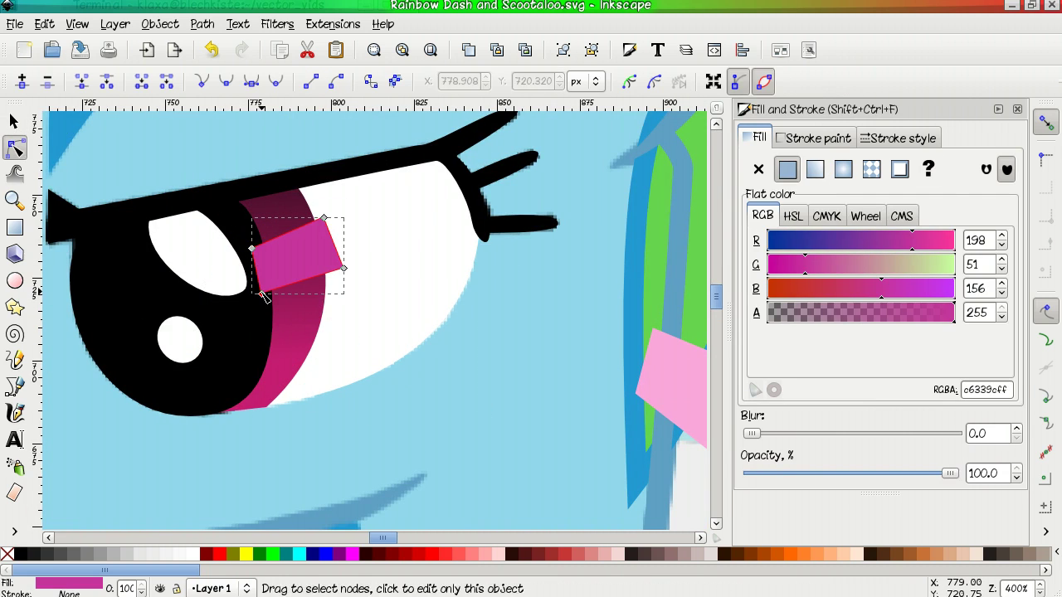
Adjust the large eye's white shape and extend the outer end of the eyelid with a curve handle.
{"action": "key", "text": "s"}
{"action": "key", "text": "Tab"}
{"action": "key", "text": "n"}
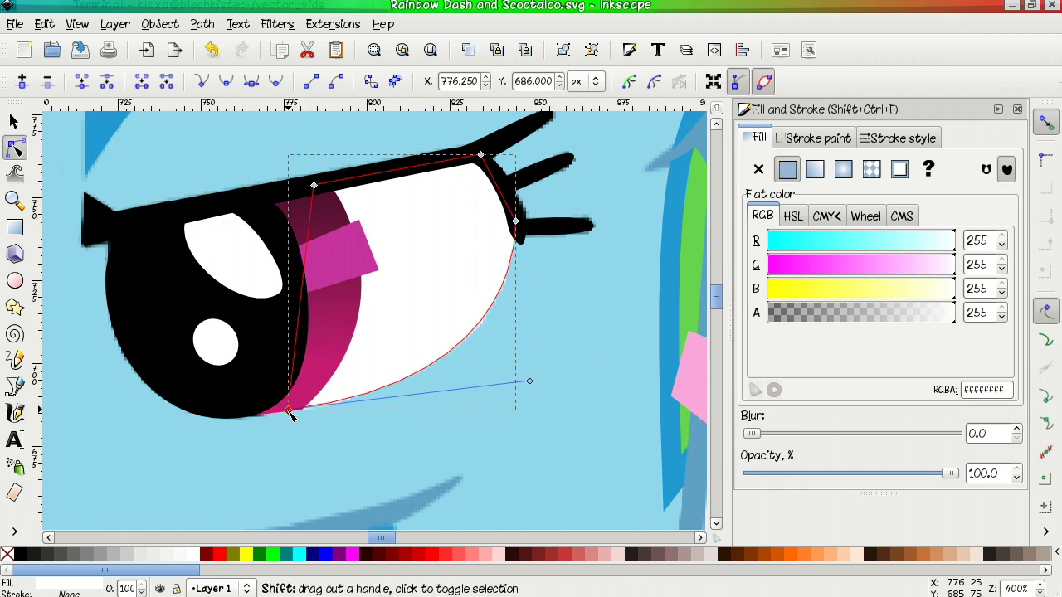
{"action": "left_click", "coordinate": [517, 241]}
{"action": "left_click_drag", "start_coordinate": [524, 266], "coordinate": [522, 264]}
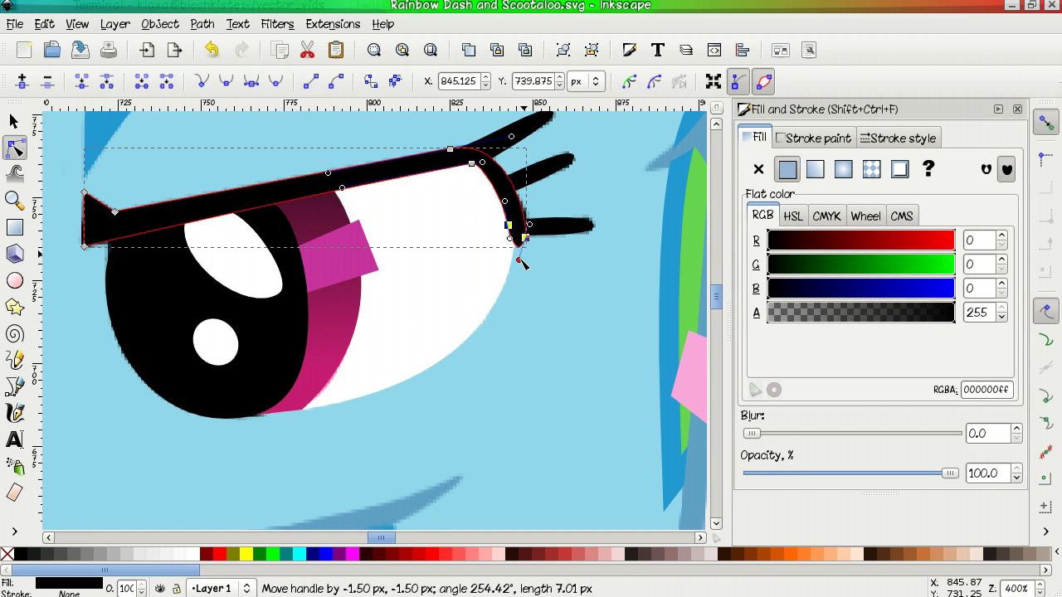
{"action": "key", "text": "Escape"}
Adjust the iris's lower corner and fit the pale pink (faa8db) stripe across the iris beneath the magenta one.
{"action": "left_click", "coordinate": [338, 407]}
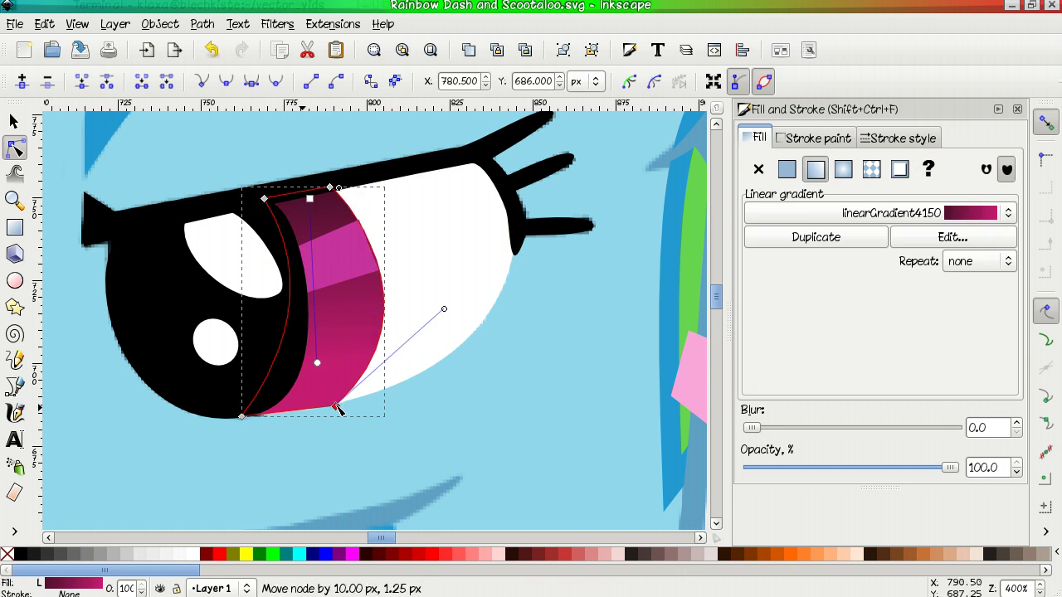
{"action": "left_click", "coordinate": [351, 254]}
{"action": "key", "text": "s"}
{"action": "key", "text": "ctrl+z"}
{"action": "key", "text": "n"}
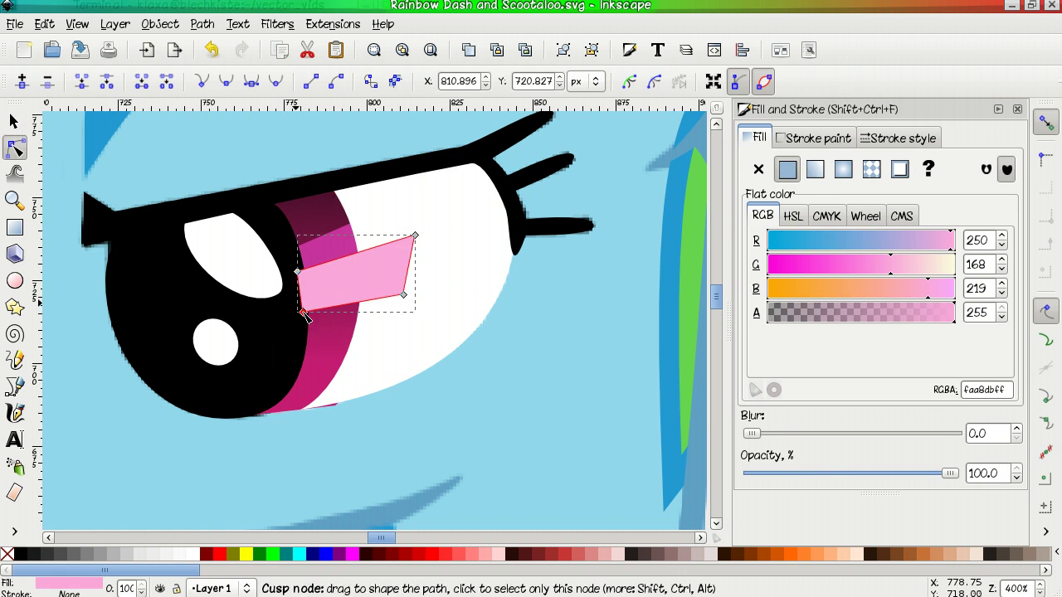
{"action": "key", "text": "s"}
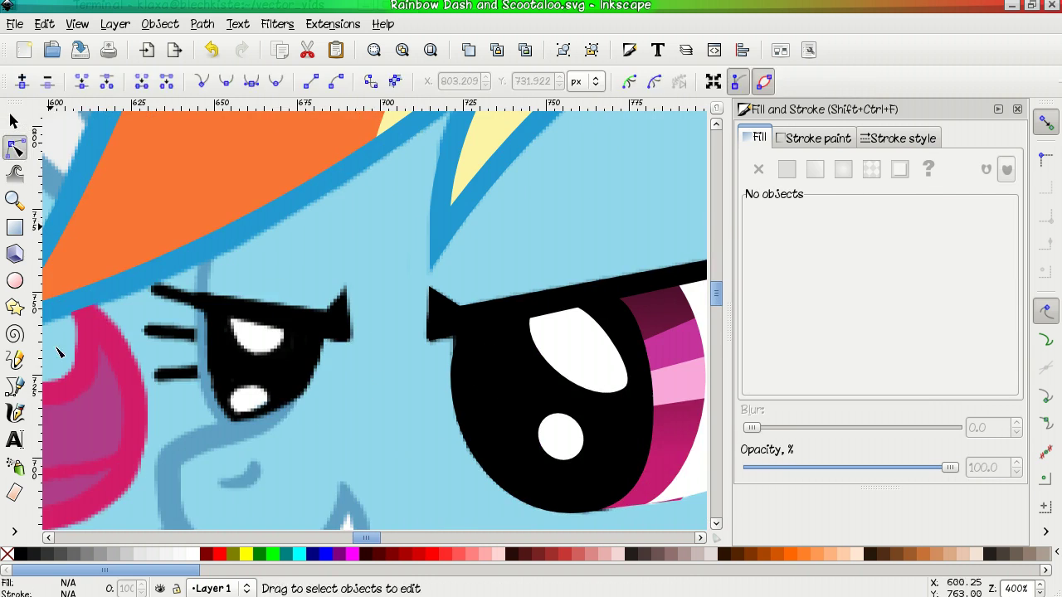
Try to trace the small eye and its eyelid as one seven-node path with black fill and no stroke.
{"action": "key", "text": "b"}
{"action": "left_click", "coordinate": [346, 286]}
{"action": "double_click", "coordinate": [155, 291]}
{"action": "key", "text": "n"}
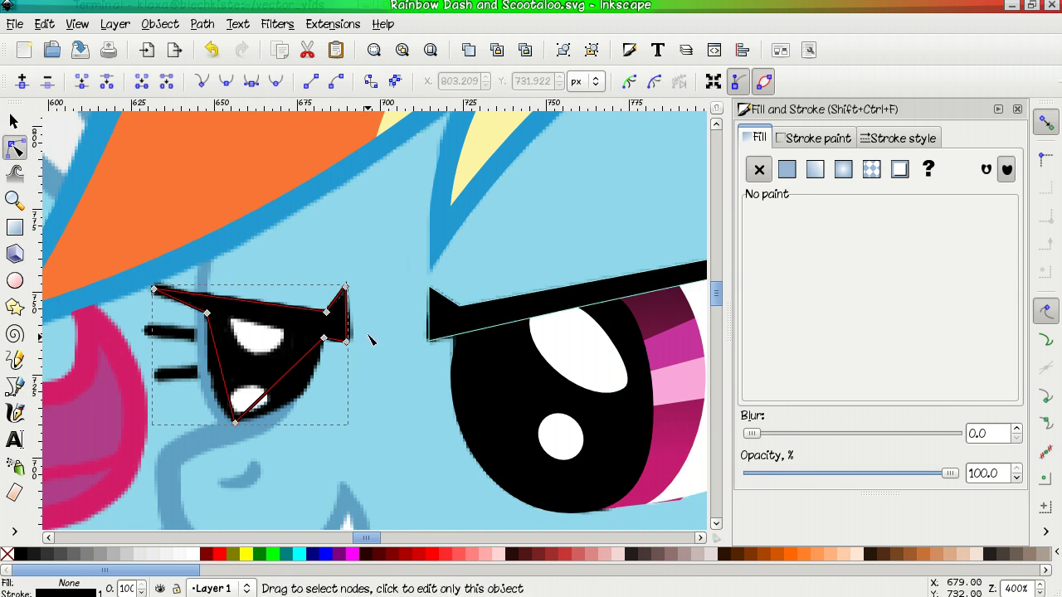
{"action": "scroll", "coordinate": [345, 348], "scroll_direction": "up", "scroll_amount": 3}
{"action": "scroll", "coordinate": [344, 351], "scroll_direction": "down", "scroll_amount": 3}
{"action": "left_click", "coordinate": [223, 424], "text": "ctrl"}
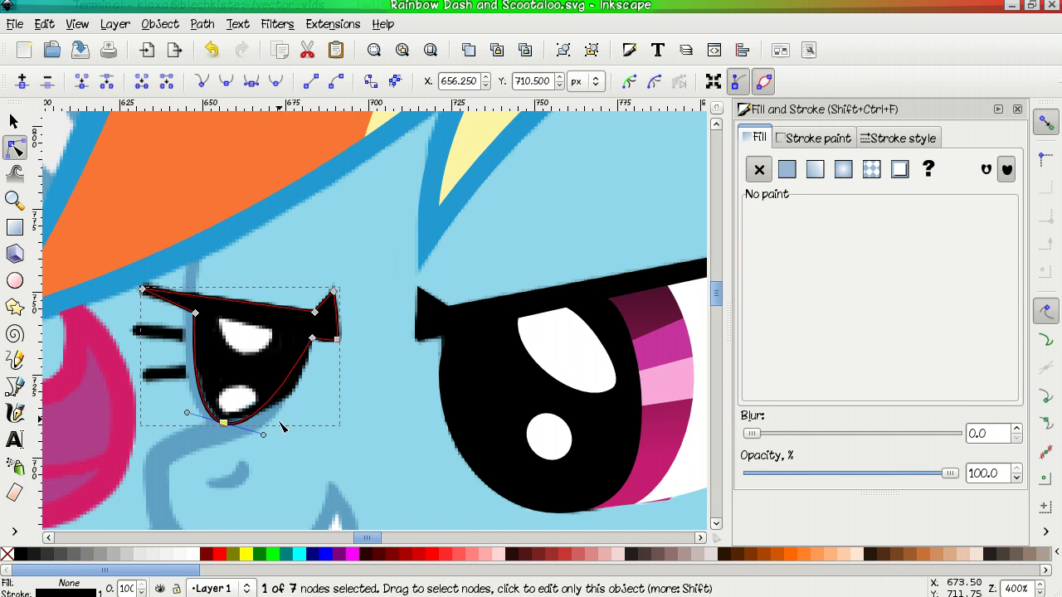
{"action": "left_click", "coordinate": [815, 137]}
{"action": "left_click", "coordinate": [759, 169]}
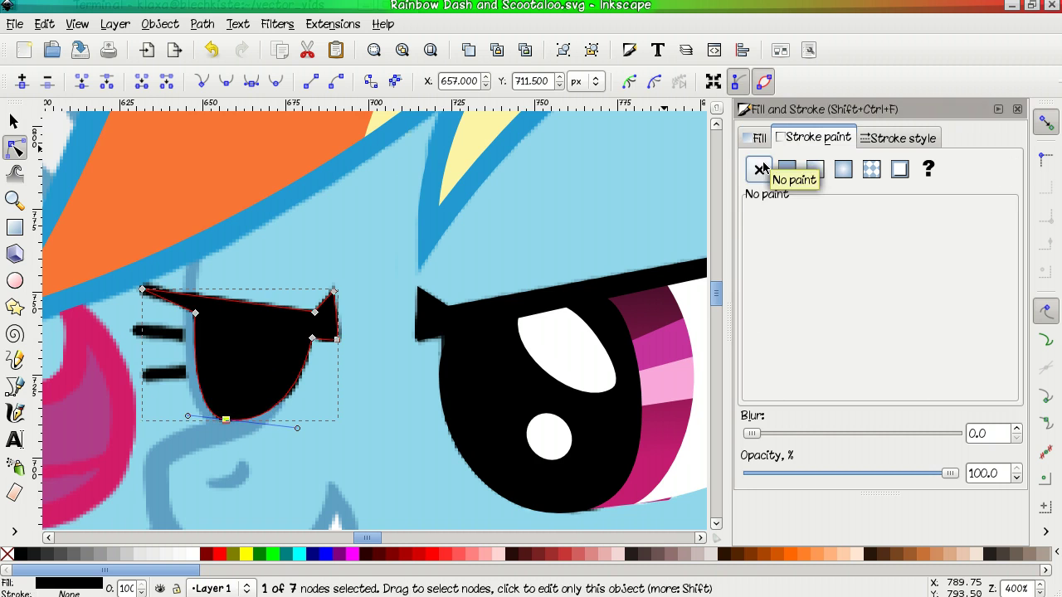
Trace the small eye's upper eyelid as a closed path and round its inner lower corner with curve handles.
{"action": "key", "text": "b"}
{"action": "left_click", "coordinate": [140, 293]}
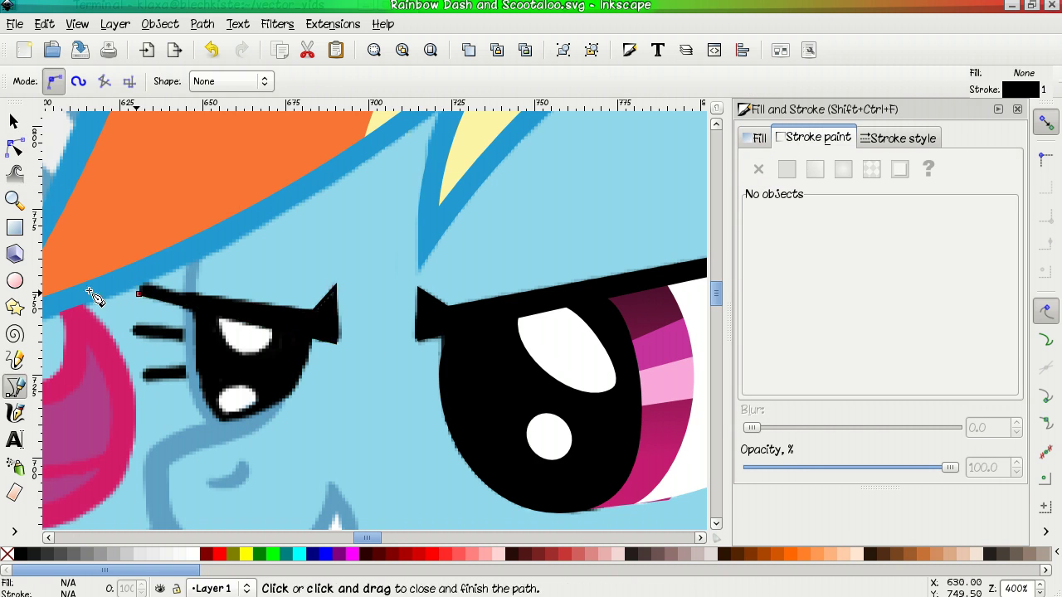
{"action": "left_click", "coordinate": [139, 292]}
{"action": "key", "text": "n"}
{"action": "scroll", "coordinate": [335, 349], "scroll_direction": "up", "scroll_amount": 3}
{"action": "left_click_drag", "start_coordinate": [273, 332], "coordinate": [327, 313]}
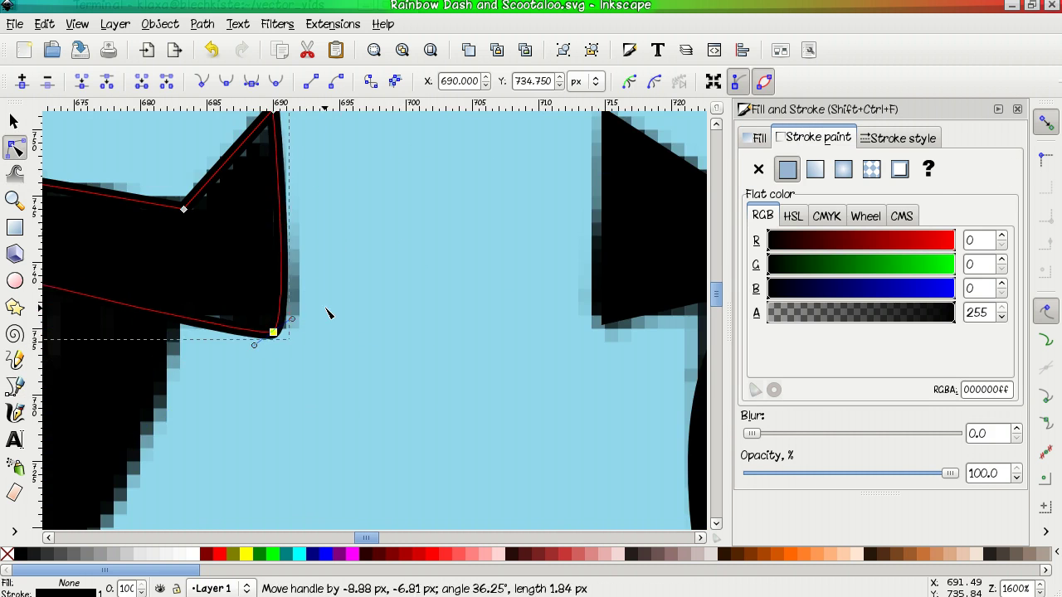
{"action": "scroll", "coordinate": [327, 313], "scroll_direction": "down", "scroll_amount": 3}
{"action": "key", "text": "Escape"}
Trace the small eye's pupil as a closed three-node path, curve its lower edge and fill it black.
{"action": "key", "text": "b"}
{"action": "left_click", "coordinate": [268, 427]}
{"action": "left_click", "coordinate": [250, 314]}
{"action": "left_click", "coordinate": [355, 342]}
{"action": "left_click", "coordinate": [268, 427]}
{"action": "key", "text": "n"}
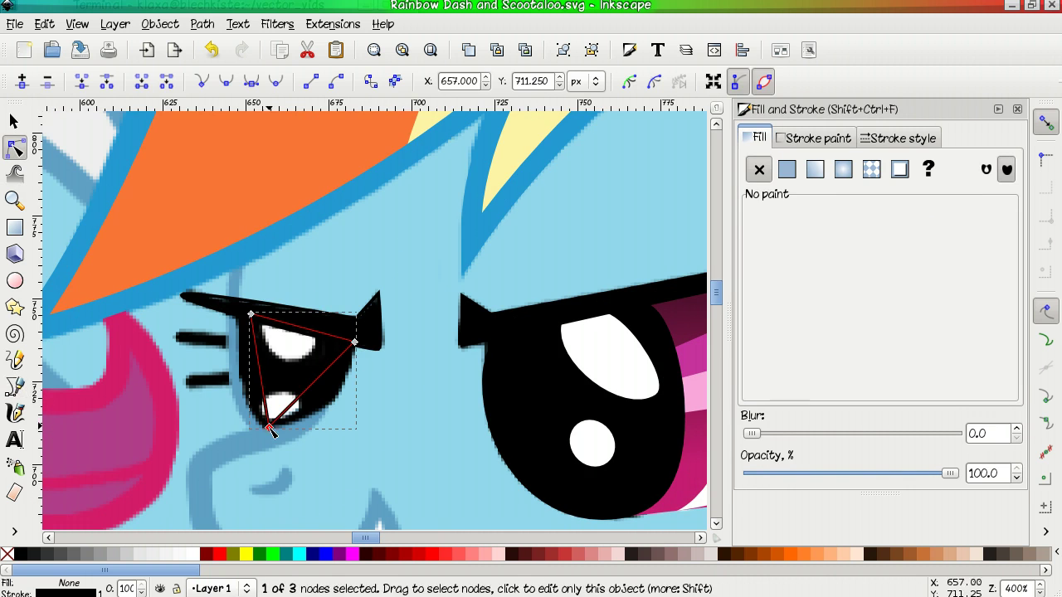
{"action": "left_click_drag", "start_coordinate": [355, 342], "coordinate": [354, 338]}
{"action": "left_click", "coordinate": [788, 169]}
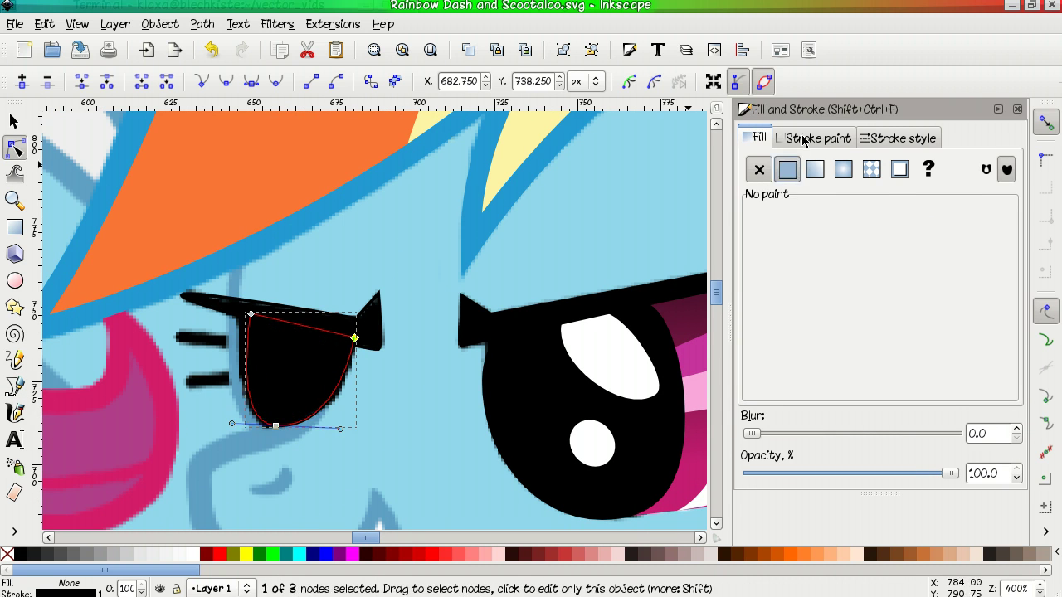
Trace the small eye's iris as a closed three-node path, curve its outer edge and fill it with linearGradient4150.
{"action": "left_click", "coordinate": [13, 377]}
{"action": "scroll", "coordinate": [244, 343], "scroll_direction": "up", "scroll_amount": 4}
{"action": "scroll", "coordinate": [244, 332], "scroll_direction": "down", "scroll_amount": 3}
{"action": "left_click", "coordinate": [244, 239]}
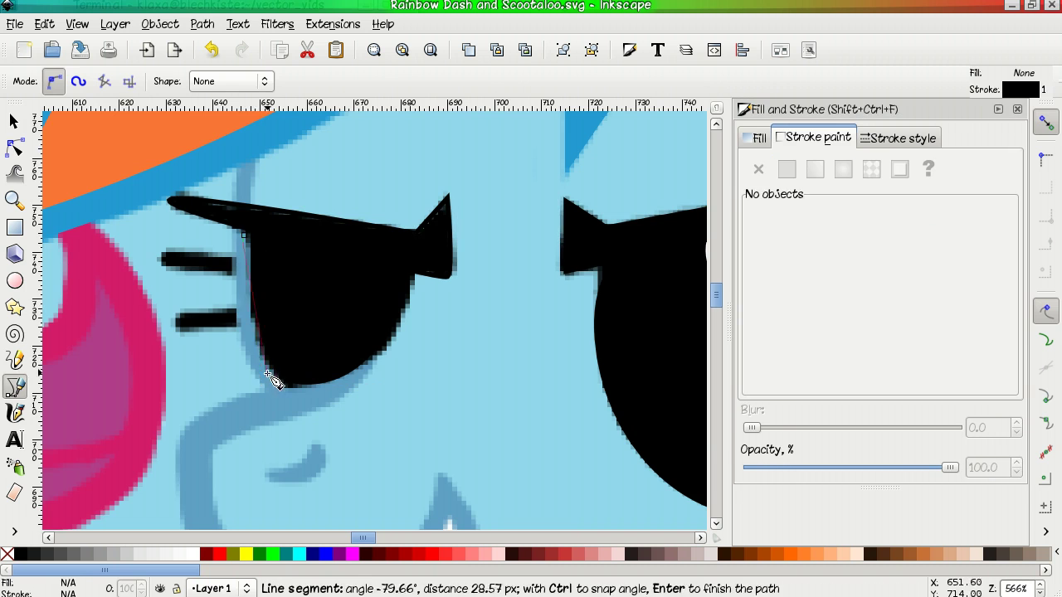
{"action": "left_click", "coordinate": [261, 369]}
{"action": "left_click", "coordinate": [305, 237]}
{"action": "left_click", "coordinate": [243, 239]}
{"action": "key", "text": "n"}
{"action": "left_click", "coordinate": [899, 138]}
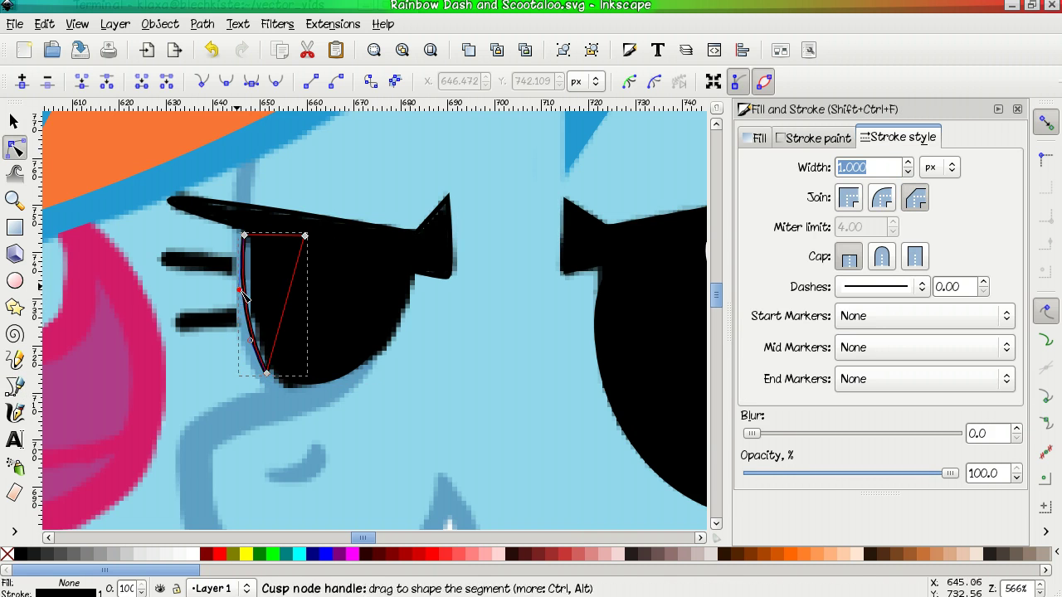
{"action": "left_click", "coordinate": [756, 137]}
{"action": "left_click", "coordinate": [787, 169]}
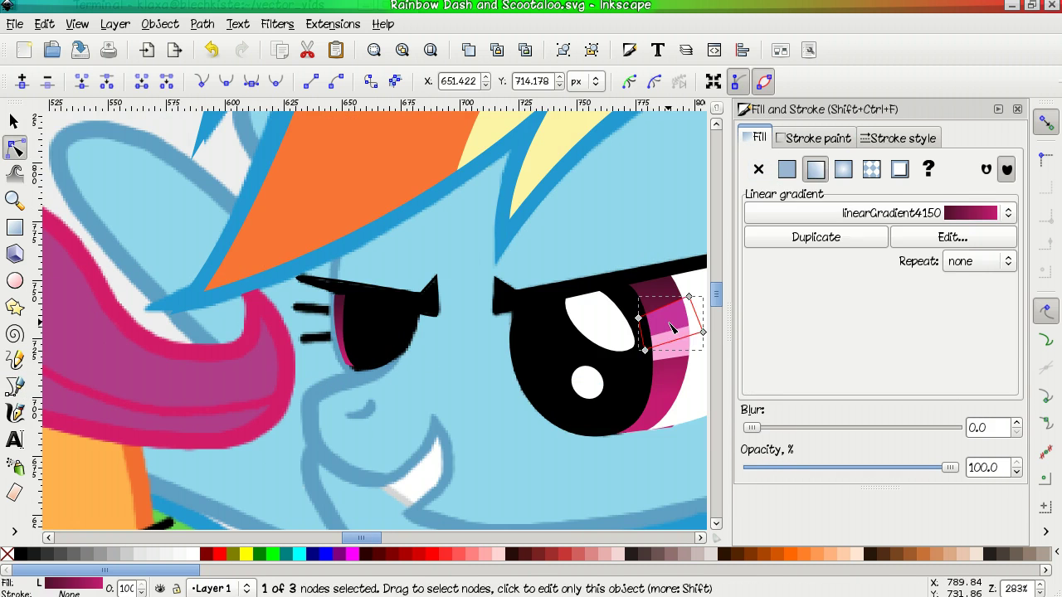
Copy the large eye's magenta and pale pink stripes onto the small eye's iris.
{"action": "key", "text": "n"}
{"action": "scroll", "coordinate": [347, 334], "scroll_direction": "up", "scroll_amount": 2}
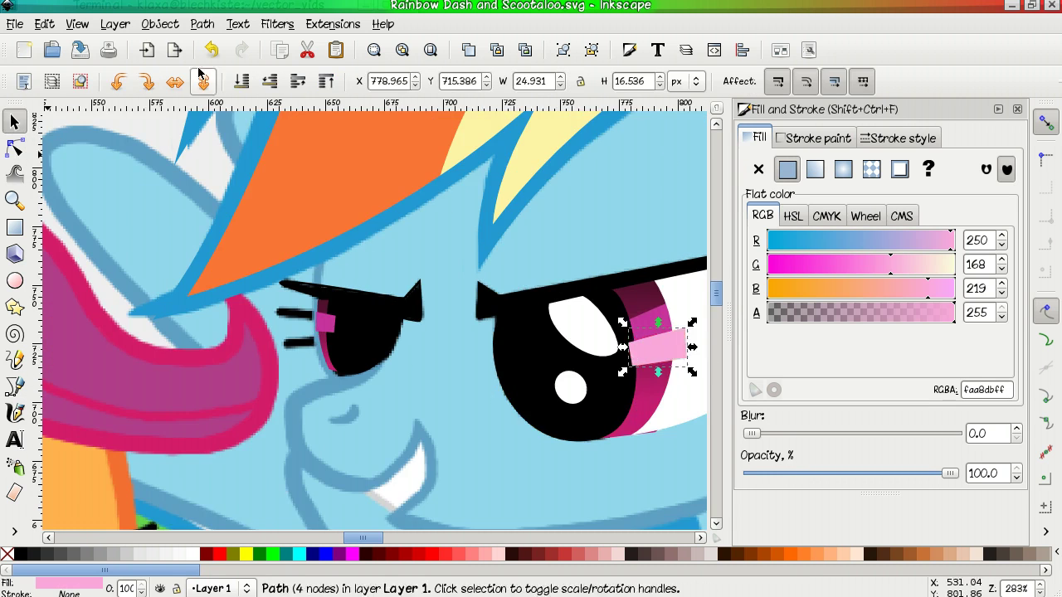
{"action": "scroll", "coordinate": [647, 328], "scroll_direction": "up", "scroll_amount": 4}
{"action": "left_click_drag", "start_coordinate": [219, 379], "coordinate": [319, 349]}
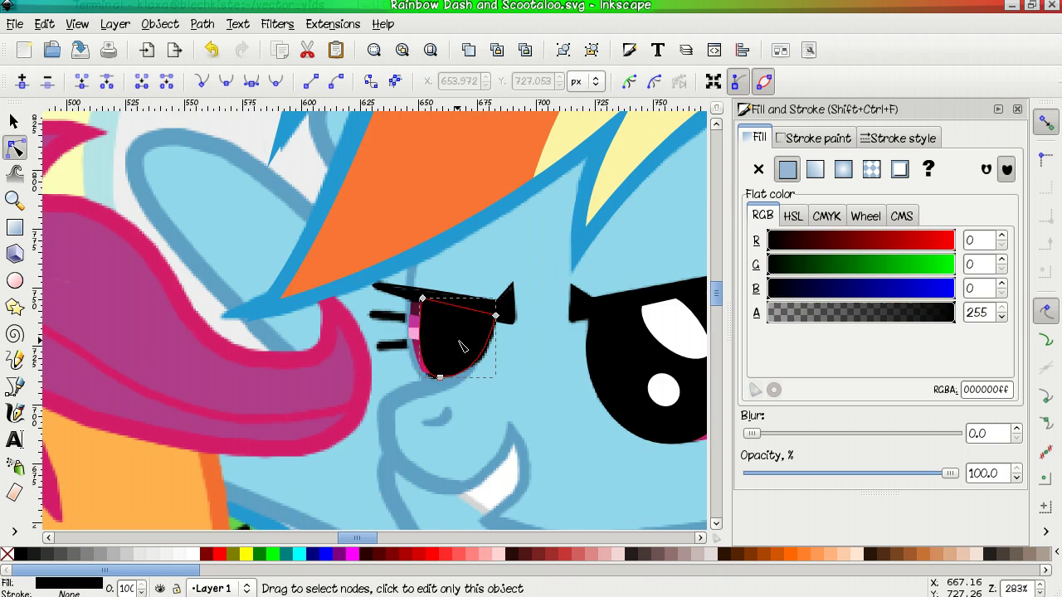
Trace the small eye's upper highlight as a closed four-node path, smooth its nodes and fill it white.
{"action": "key", "text": "Escape"}
{"action": "key", "text": "b"}
{"action": "scroll", "coordinate": [490, 329], "scroll_direction": "up", "scroll_amount": 4}
{"action": "left_click", "coordinate": [325, 227]}
{"action": "left_click", "coordinate": [406, 348]}
{"action": "left_click", "coordinate": [488, 289]}
{"action": "left_click", "coordinate": [425, 227]}
{"action": "left_click", "coordinate": [325, 226]}
{"action": "key", "text": "n"}
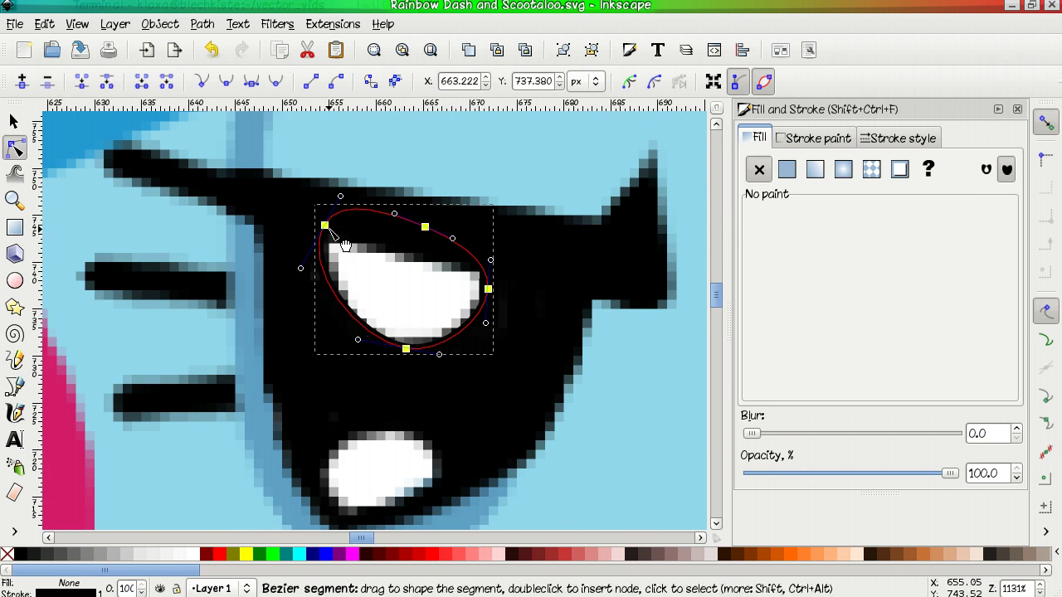
{"action": "left_click", "coordinate": [786, 170]}
Trace the small eye's lower highlight as a closed path with smooth nodes, white fill and no stroke.
{"action": "key", "text": "b"}
{"action": "left_click", "coordinate": [391, 373]}
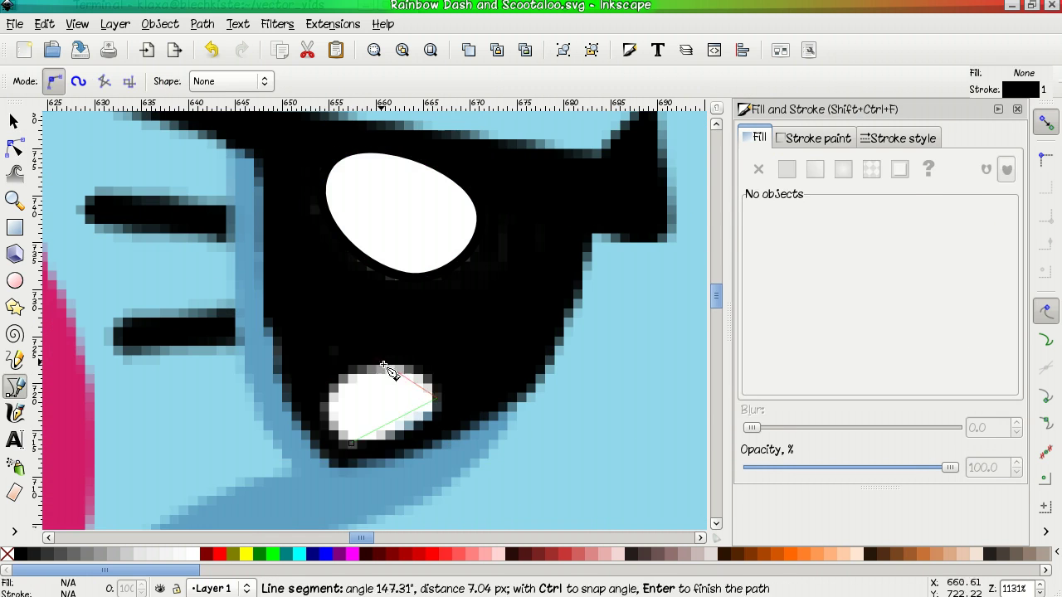
{"action": "left_click", "coordinate": [462, 451]}
{"action": "left_click", "coordinate": [434, 486]}
{"action": "key", "text": "n"}
{"action": "key", "text": "ctrl+a"}
{"action": "key", "text": "shift+s"}
{"action": "left_click", "coordinate": [818, 138]}
{"action": "left_click", "coordinate": [759, 170]}
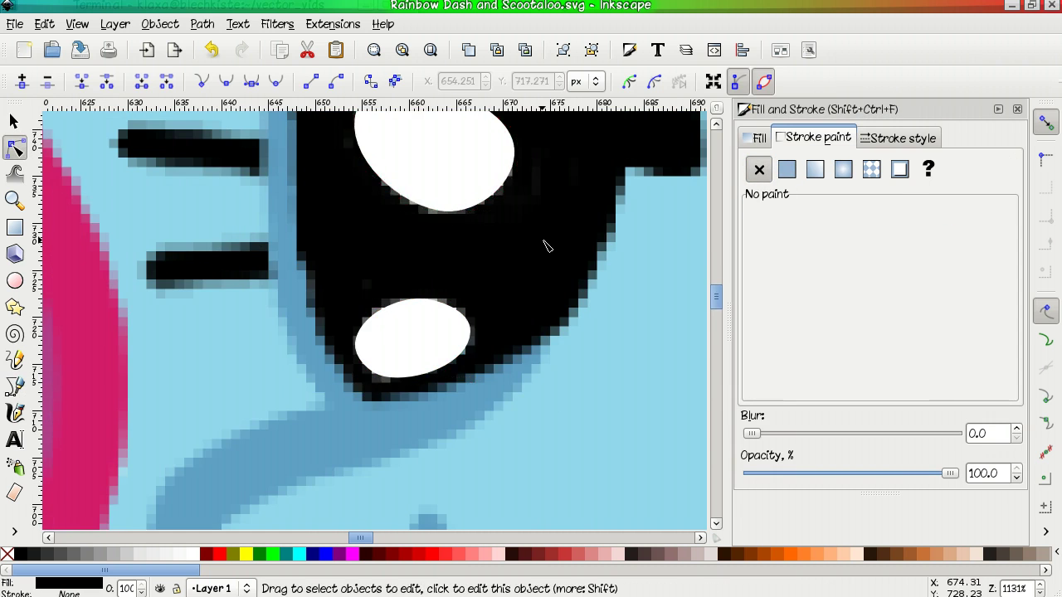
Restack the small eye's parts so the pupil covers the iris and the eyelid covers the upper highlight.
{"action": "scroll", "coordinate": [544, 242], "scroll_direction": "down", "scroll_amount": 4}
{"action": "scroll", "coordinate": [521, 192], "scroll_direction": "up", "scroll_amount": 3}
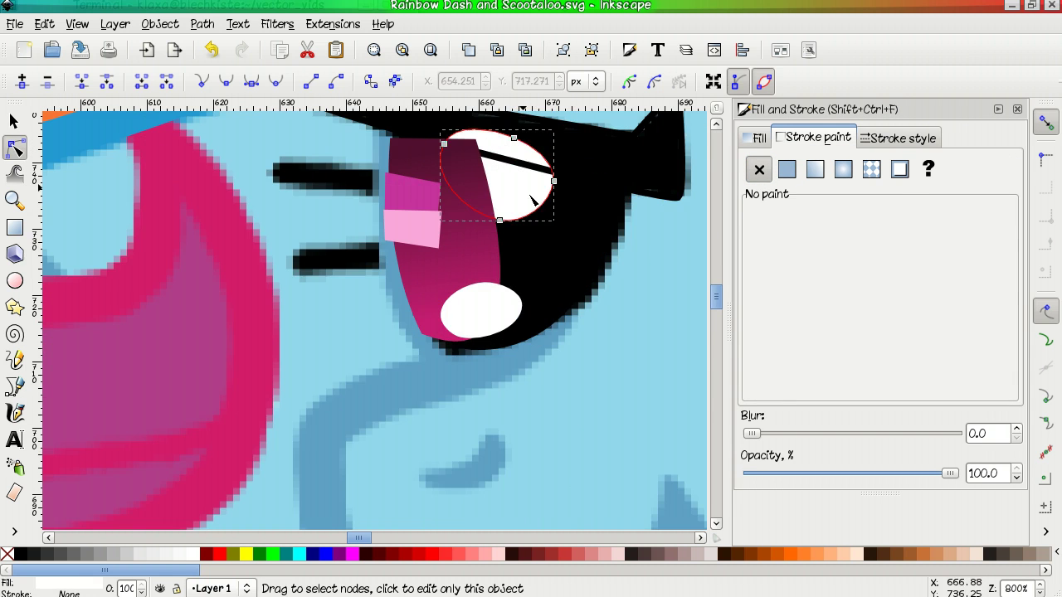
{"action": "left_click", "coordinate": [535, 201], "text": "alt"}
{"action": "scroll", "coordinate": [490, 324], "scroll_direction": "up", "scroll_amount": 4}
{"action": "key", "text": "Page_Up"}
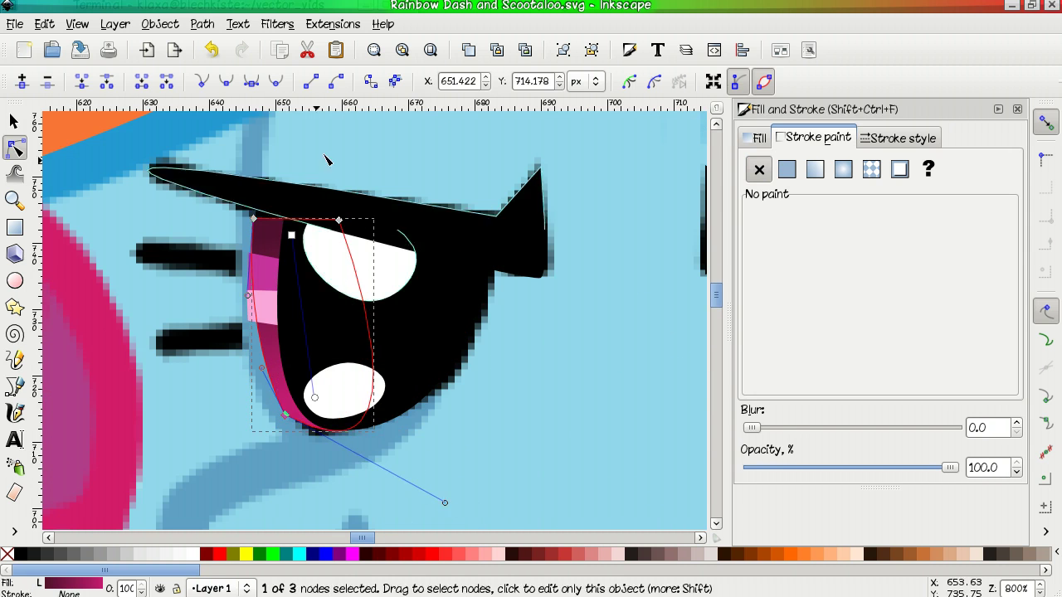
{"action": "scroll", "coordinate": [371, 456], "scroll_direction": "down", "scroll_amount": 2}
Reduce the opacity of the reference picture to 64.9%.
{"action": "scroll", "coordinate": [420, 403], "scroll_direction": "down", "scroll_amount": 8}
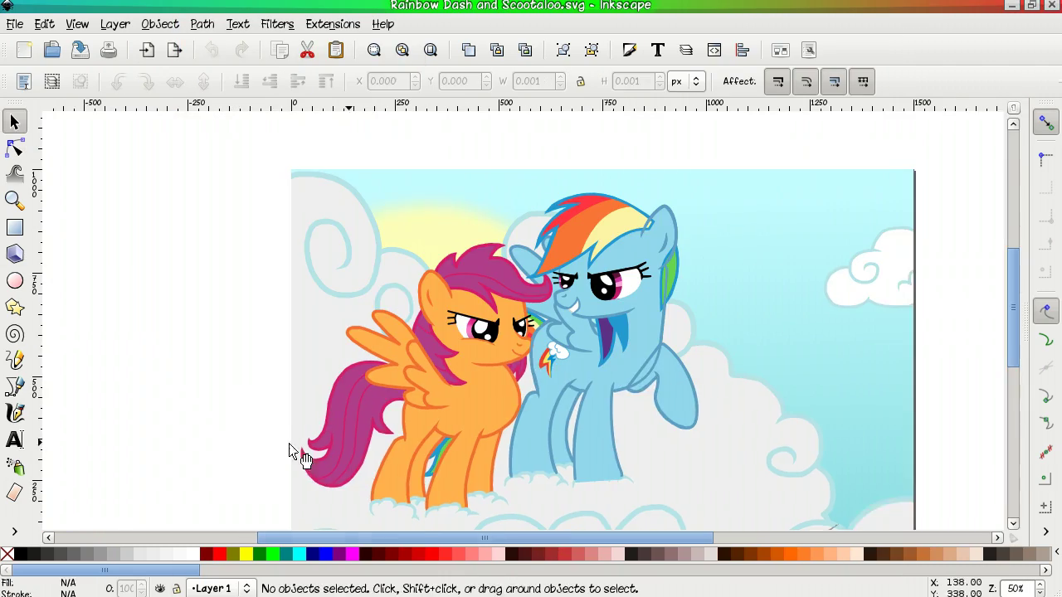
{"action": "left_click", "coordinate": [289, 451]}
{"action": "key", "text": "shift+ctrl+f"}
{"action": "mouse_move", "coordinate": [955, 473]}
{"action": "left_mouse_down"}
{"action": "mouse_move", "coordinate": [868, 472]}
{"action": "mouse_move", "coordinate": [880, 473]}
{"action": "left_mouse_up"}
{"action": "scroll", "coordinate": [66, 174], "scroll_direction": "up", "scroll_amount": 4}
Start a straight-segment outline of the face line from beside the small eye, around the muzzle and grin, to the jaw line's far tip.
{"action": "key", "text": "b"}
{"action": "scroll", "coordinate": [315, 274], "scroll_direction": "up", "scroll_amount": 2}
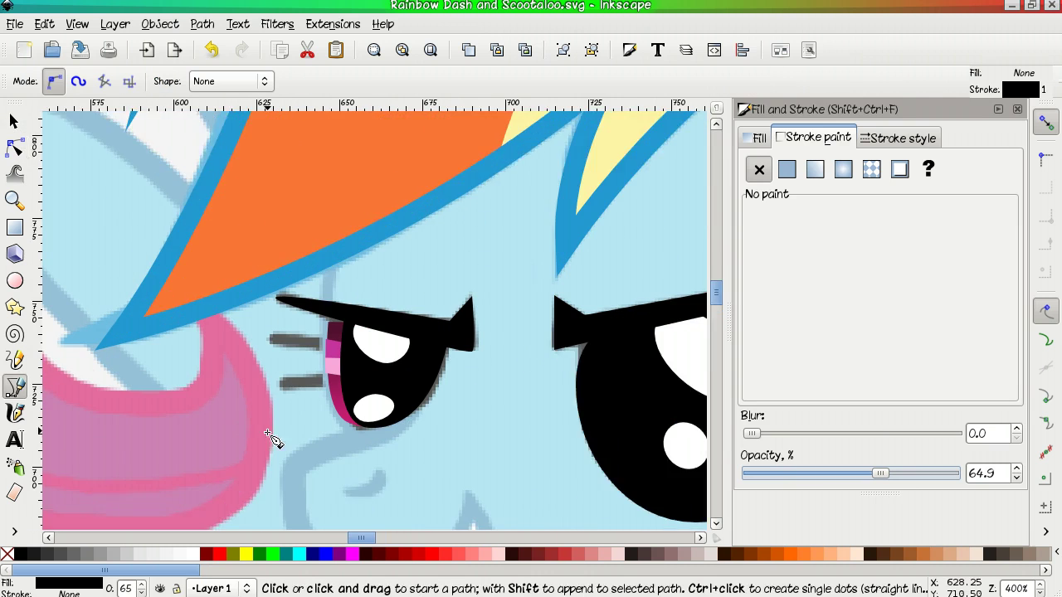
{"action": "left_click", "coordinate": [325, 369]}
{"action": "left_click", "coordinate": [274, 398]}
{"action": "scroll", "coordinate": [415, 368], "scroll_direction": "down", "scroll_amount": 2}
{"action": "left_click", "coordinate": [341, 290]}
{"action": "left_click", "coordinate": [347, 352]}
{"action": "left_click", "coordinate": [292, 395]}
{"action": "left_click", "coordinate": [395, 438]}
{"action": "scroll", "coordinate": [498, 415], "scroll_direction": "down", "scroll_amount": 3}
{"action": "left_click", "coordinate": [613, 405]}
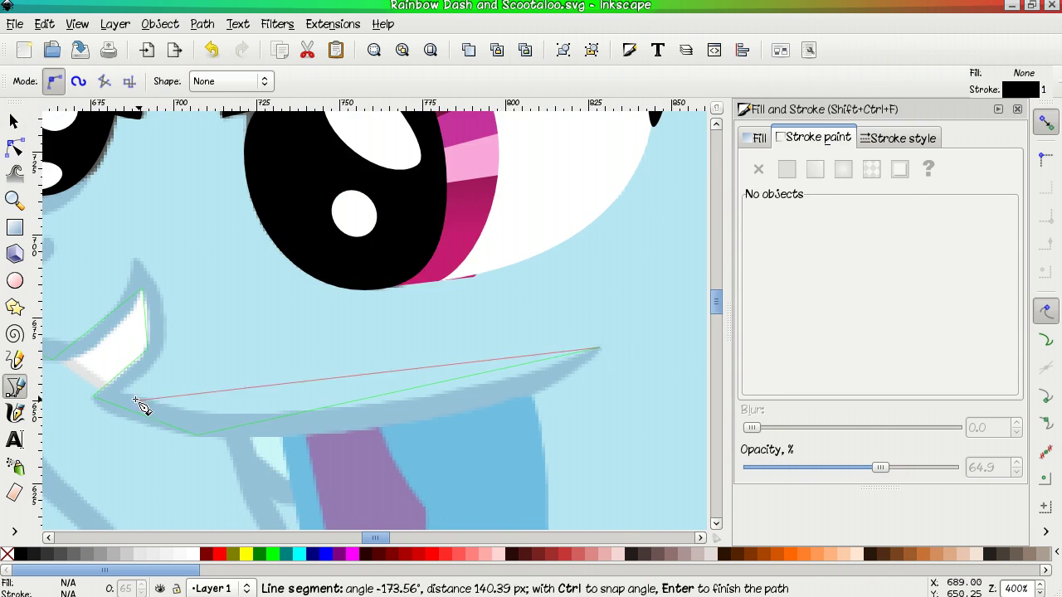
Continue the face outline back along the inner edge of the jaw, grin and muzzle and close it beneath the small eye.
{"action": "left_click", "coordinate": [142, 407]}
{"action": "scroll", "coordinate": [248, 332], "scroll_direction": "up", "scroll_amount": 3}
{"action": "left_click", "coordinate": [108, 307]}
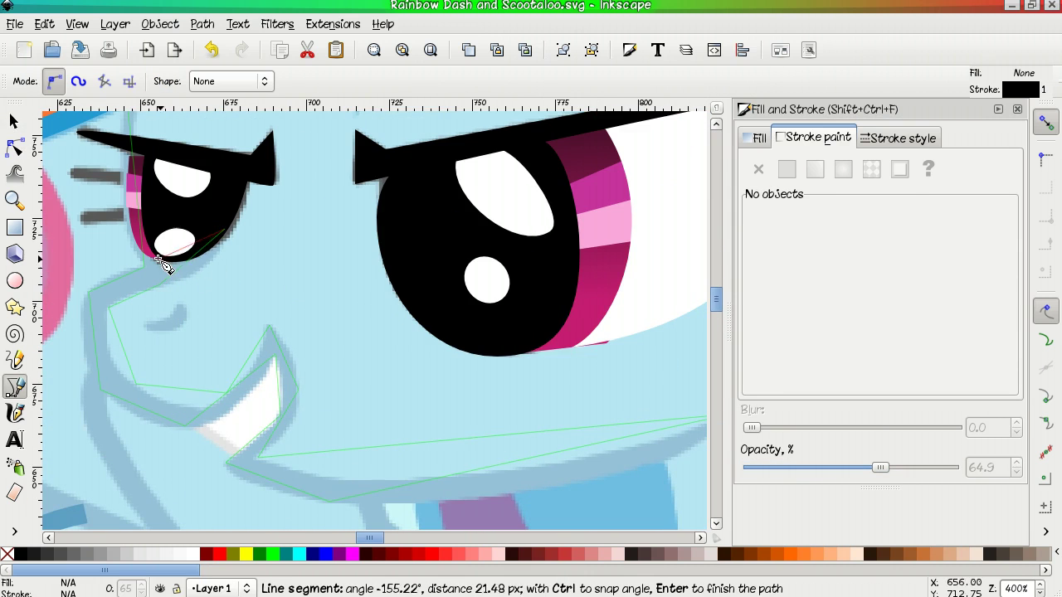
{"action": "left_click", "coordinate": [163, 264]}
Set the face outline's stroke width to 0.1 px and curve its outer edge beside the small eye and over the muzzle.
{"action": "left_click", "coordinate": [898, 138]}
{"action": "key", "text": "n"}
{"action": "scroll", "coordinate": [220, 262], "scroll_direction": "up", "scroll_amount": 1}
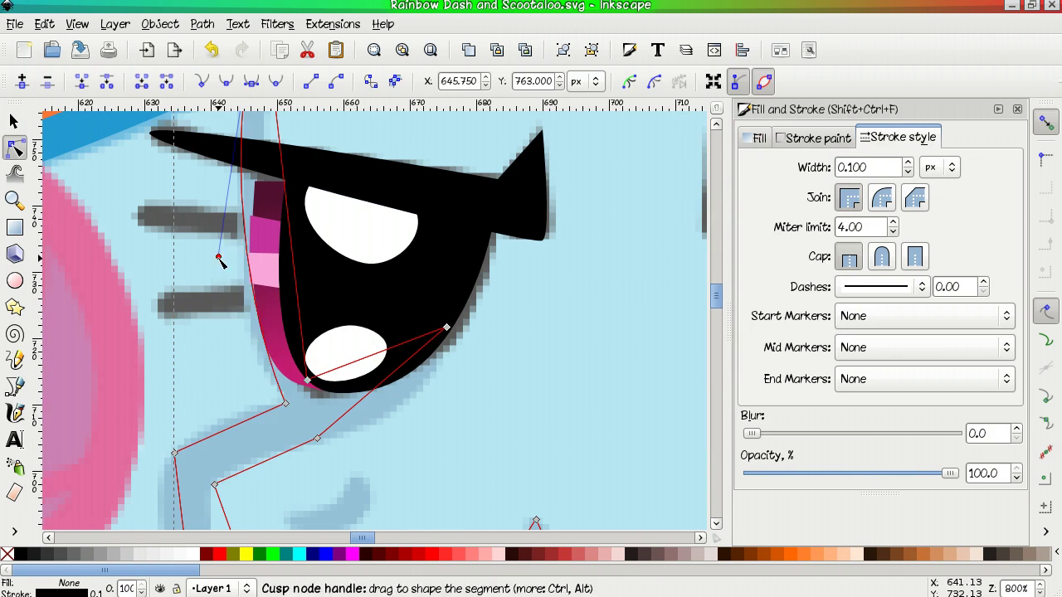
{"action": "left_click", "coordinate": [274, 409]}
{"action": "scroll", "coordinate": [276, 348], "scroll_direction": "down", "scroll_amount": 4}
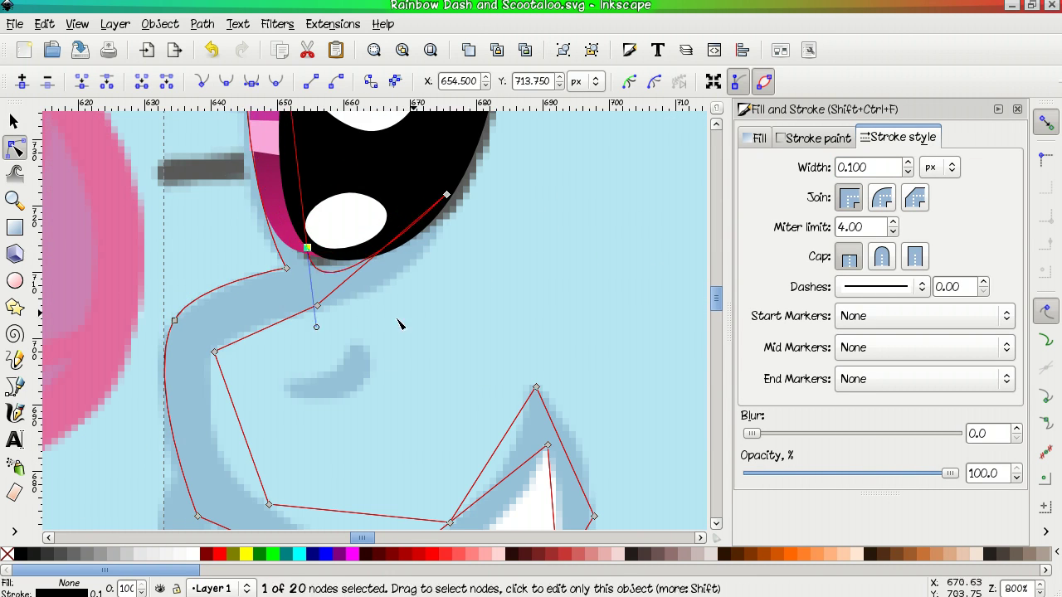
Curve the face outline's outer edge around the lower muzzle and along the upper side of the grin.
{"action": "scroll", "coordinate": [398, 323], "scroll_direction": "down", "scroll_amount": 4}
{"action": "left_click", "coordinate": [366, 389]}
{"action": "scroll", "coordinate": [332, 249], "scroll_direction": "left", "scroll_amount": 2}
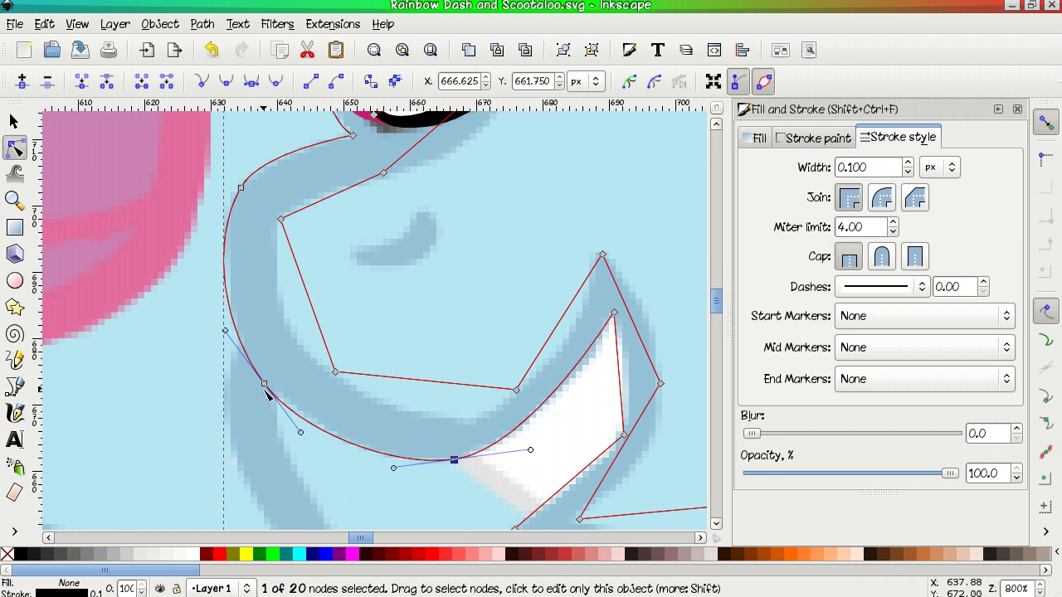
{"action": "left_click", "coordinate": [264, 384]}
Curve the face outline around the grin's far side and along both edges of the jaw line.
{"action": "scroll", "coordinate": [437, 324], "scroll_direction": "right", "scroll_amount": 6}
{"action": "scroll", "coordinate": [465, 407], "scroll_direction": "down", "scroll_amount": 6}
{"action": "left_click", "coordinate": [523, 408]}
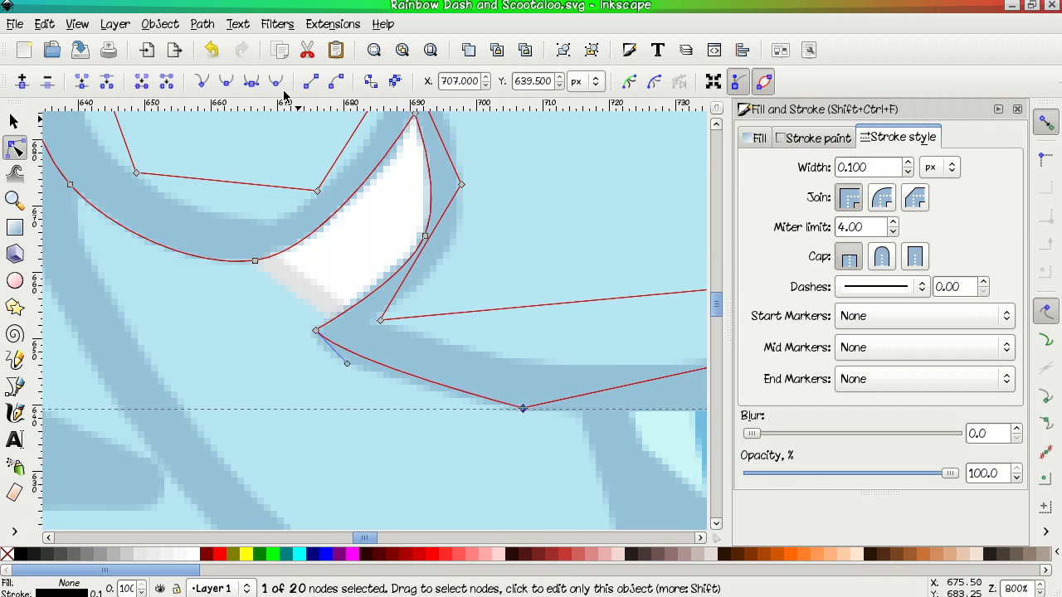
{"action": "key", "text": "minus"}
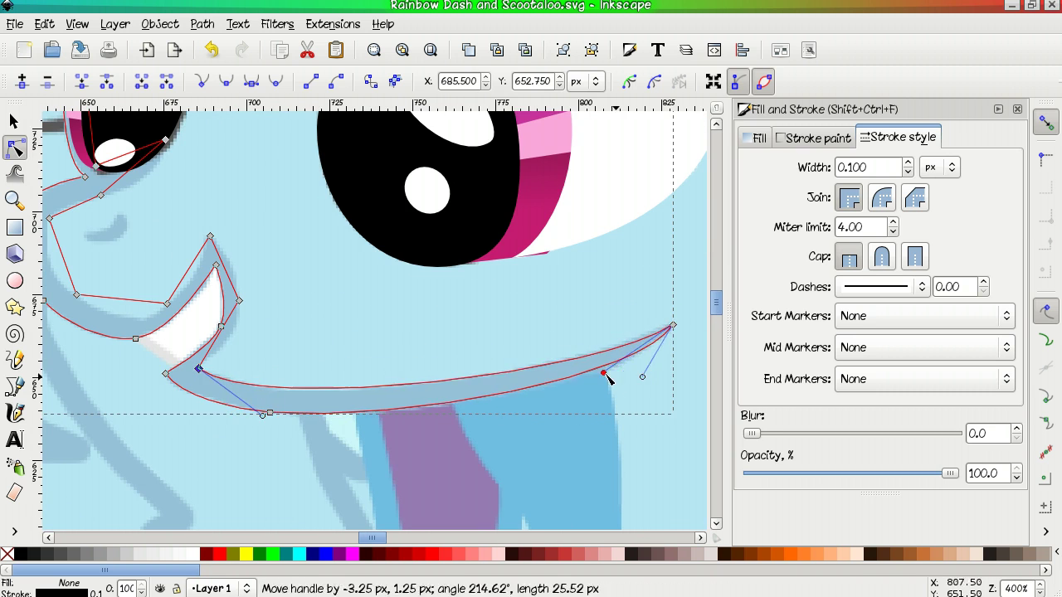
Curve the face outline's inner edge around the grin corner and muzzle and up along the underside of the small eye.
{"action": "key", "text": "plus"}
{"action": "scroll", "coordinate": [277, 283], "scroll_direction": "up", "scroll_amount": 6}
{"action": "scroll", "coordinate": [277, 284], "scroll_direction": "left", "scroll_amount": 6}
{"action": "left_click", "coordinate": [327, 393], "text": "ctrl"}
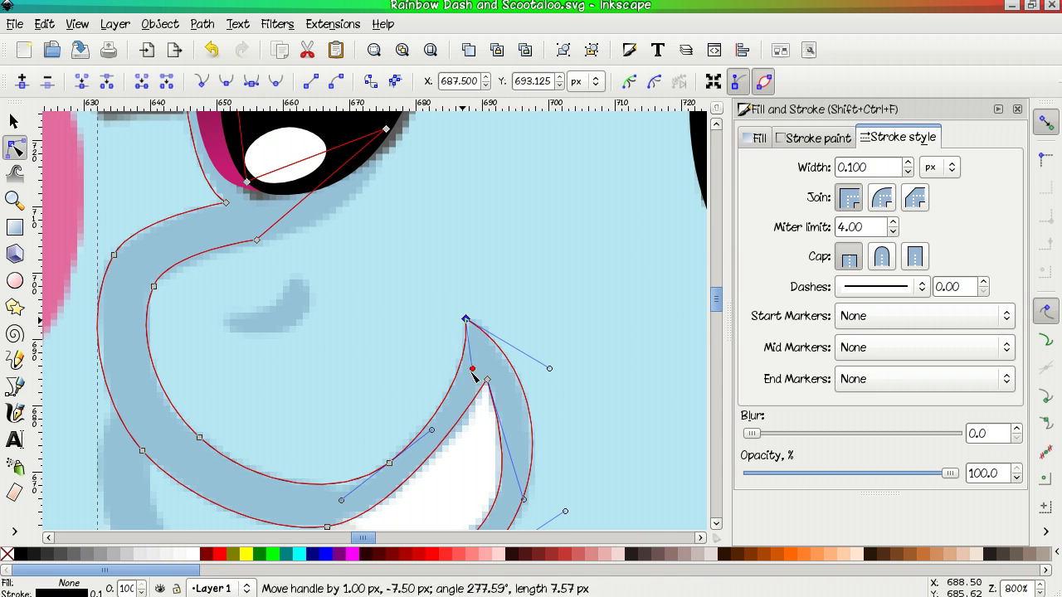
{"action": "scroll", "coordinate": [146, 291], "scroll_direction": "up", "scroll_amount": 4}
{"action": "left_click_drag", "start_coordinate": [257, 373], "coordinate": [407, 316]}
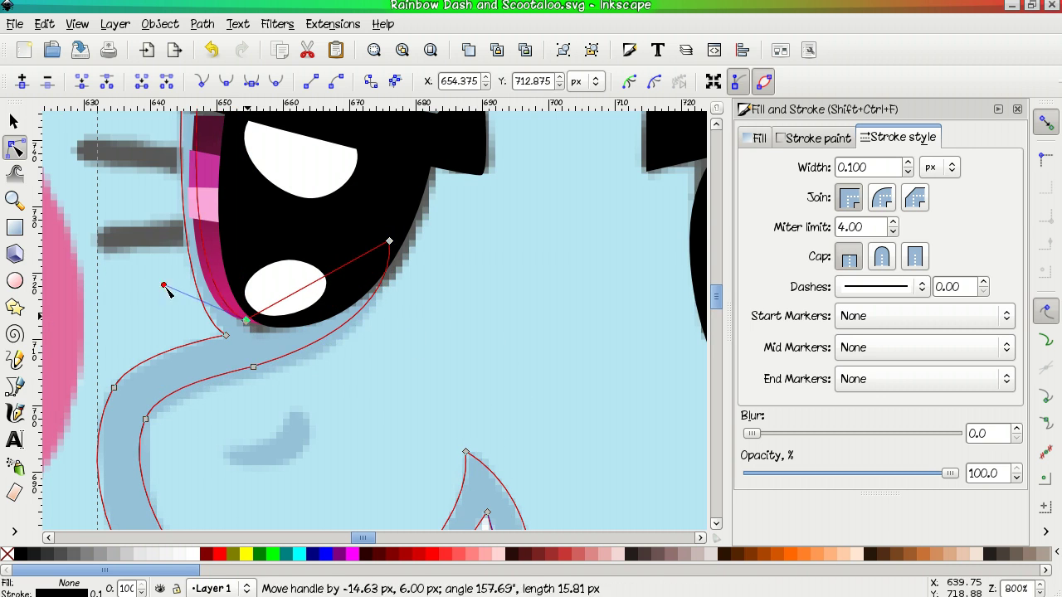
Fill the face outline with the sampled outline blue and place the small eye's pupil and lashes above it.
{"action": "scroll", "coordinate": [165, 290], "scroll_direction": "up", "scroll_amount": 4}
{"action": "scroll", "coordinate": [165, 290], "scroll_direction": "left", "scroll_amount": 2}
{"action": "key", "text": "d"}
{"action": "key", "text": "s"}
{"action": "left_click", "coordinate": [345, 353]}
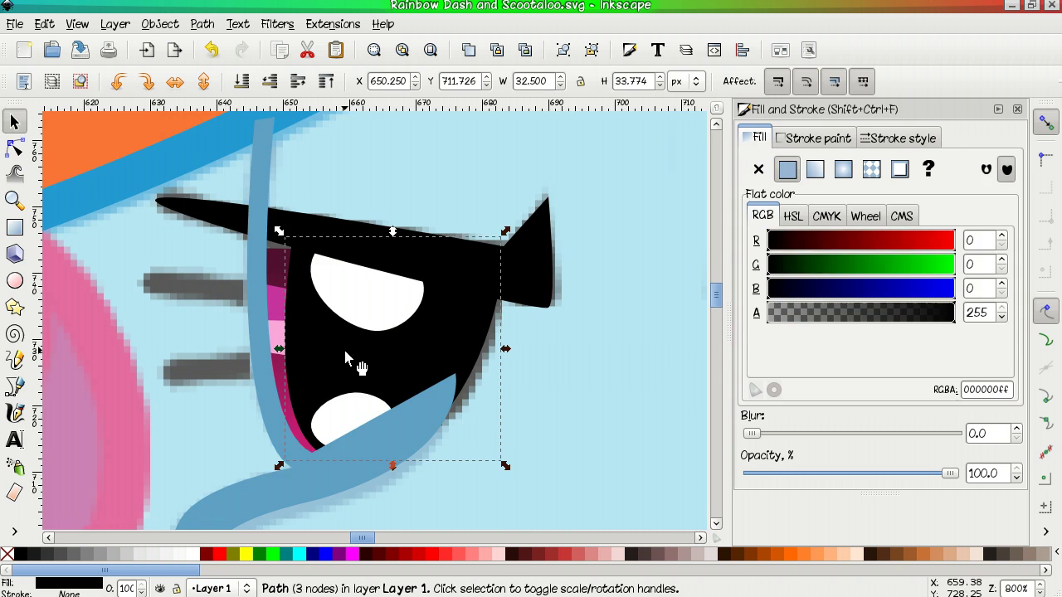
{"action": "left_click", "coordinate": [475, 270], "text": "shift"}
{"action": "left_click", "coordinate": [318, 238]}
Set the reference picture's opacity to 53.1% and fit the lower edge of the large eye's iris to the eye white.
{"action": "key", "text": "n"}
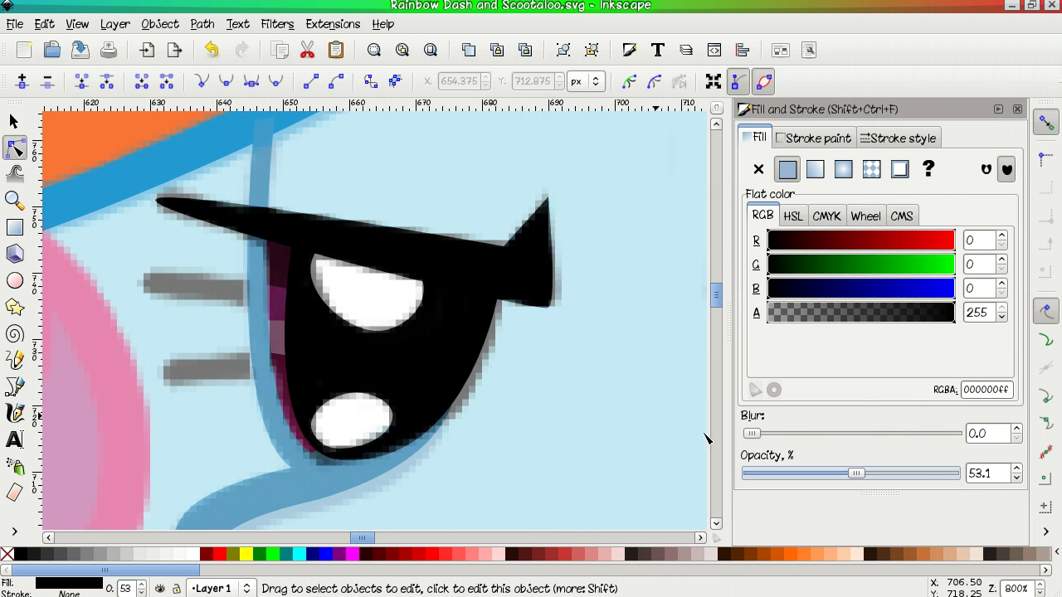
{"action": "left_click", "coordinate": [330, 467]}
{"action": "left_click", "coordinate": [325, 470]}
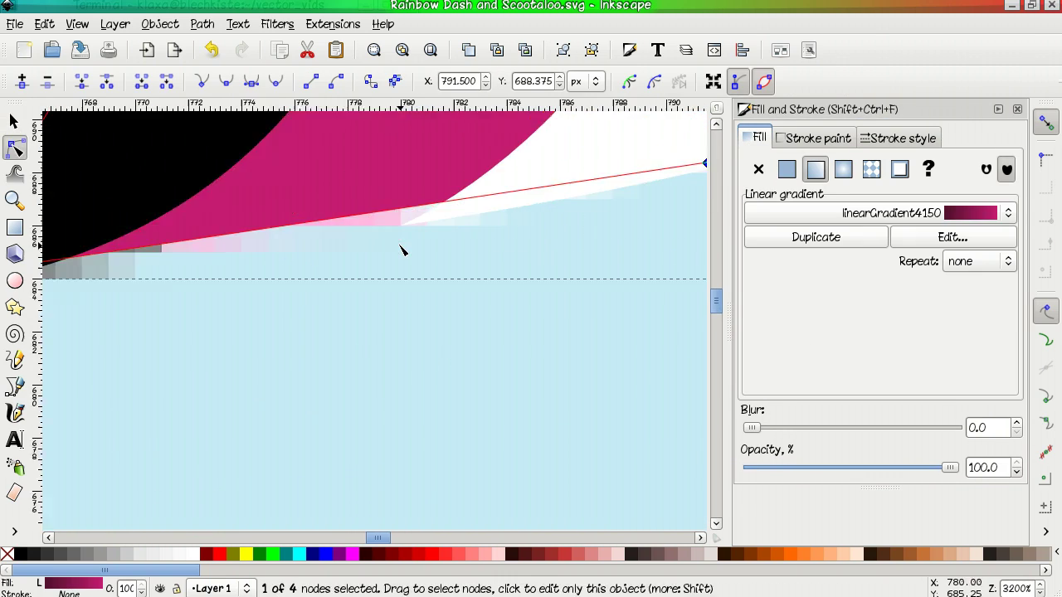
{"action": "left_click_drag", "start_coordinate": [164, 262], "coordinate": [484, 241]}
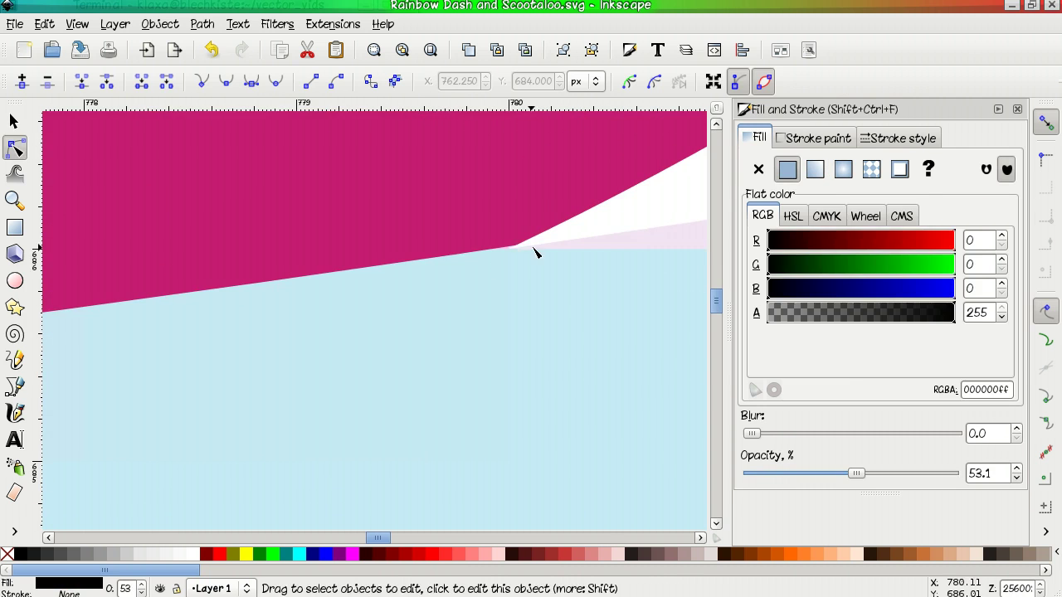
Trace the closed body outline between the muzzle and the cutie mark, curving the bend at the end of its straight band.
{"action": "key", "text": "5"}
{"action": "key", "text": "1"}
{"action": "key", "text": "b"}
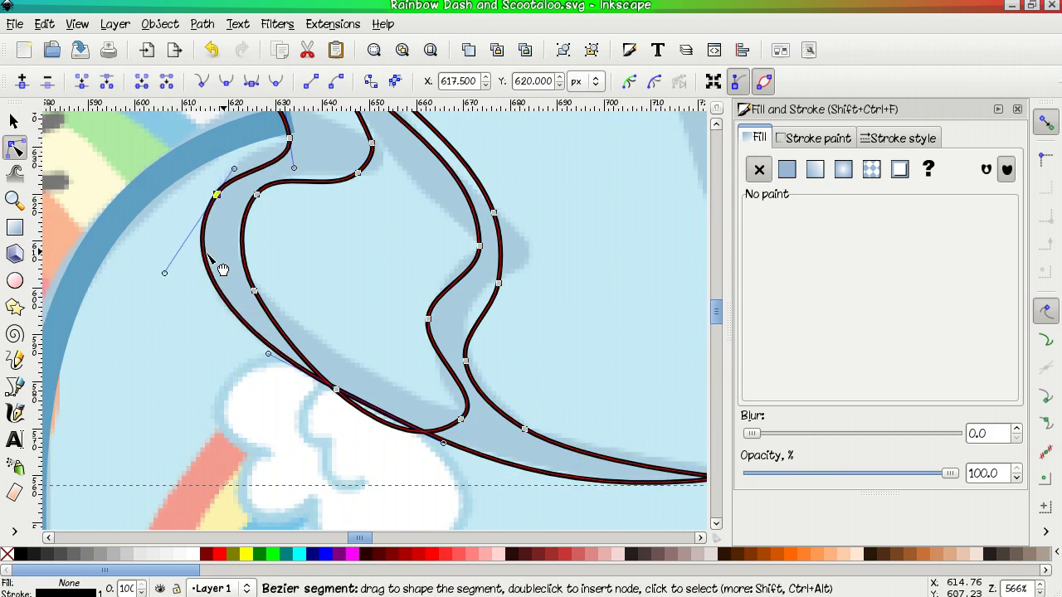
{"action": "scroll", "coordinate": [222, 270], "scroll_direction": "up", "scroll_amount": 6}
{"action": "left_click", "coordinate": [289, 337]}
{"action": "left_click_drag", "start_coordinate": [246, 362], "coordinate": [106, 328]}
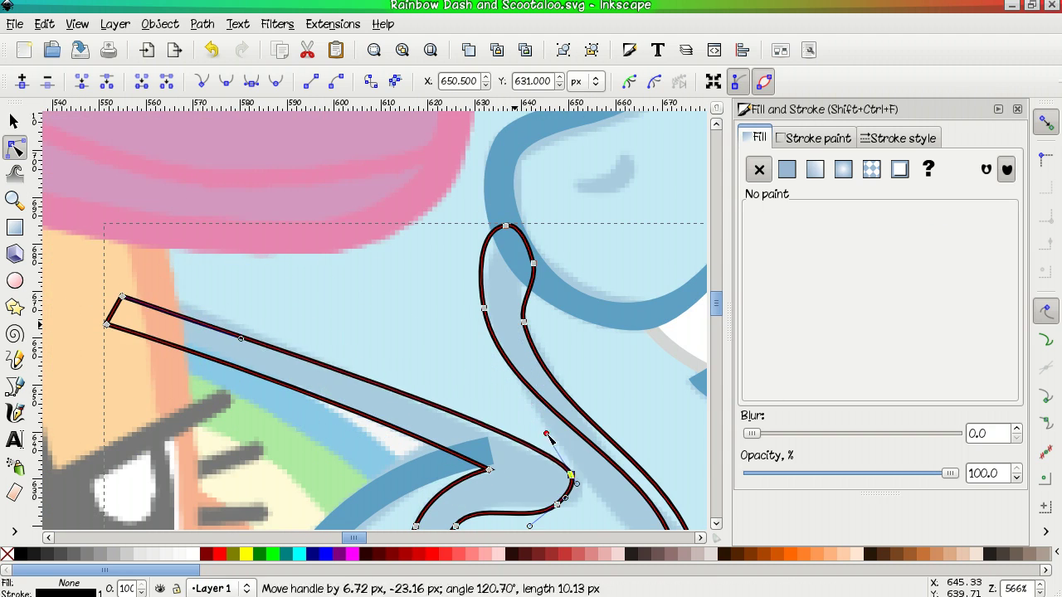
Curve the body outline's inner loop above the cutie mark and adjust the bend on its outer edge.
{"action": "scroll", "coordinate": [592, 434], "scroll_direction": "up", "scroll_amount": 1}
{"action": "scroll", "coordinate": [343, 202], "scroll_direction": "down", "scroll_amount": 2}
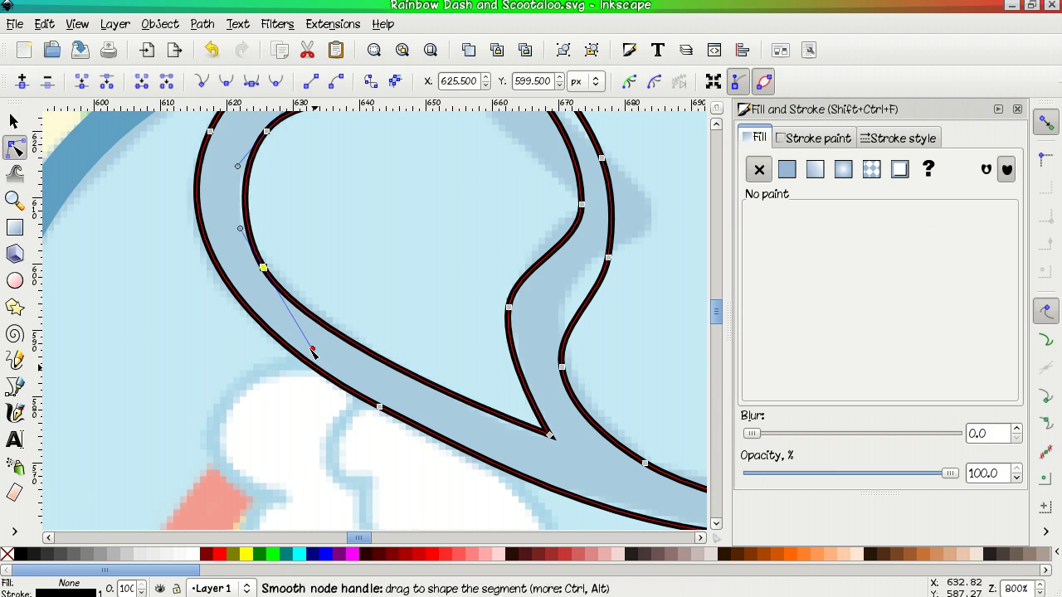
{"action": "scroll", "coordinate": [395, 362], "scroll_direction": "down", "scroll_amount": 2}
{"action": "left_click", "coordinate": [517, 208]}
{"action": "left_click", "coordinate": [595, 221]}
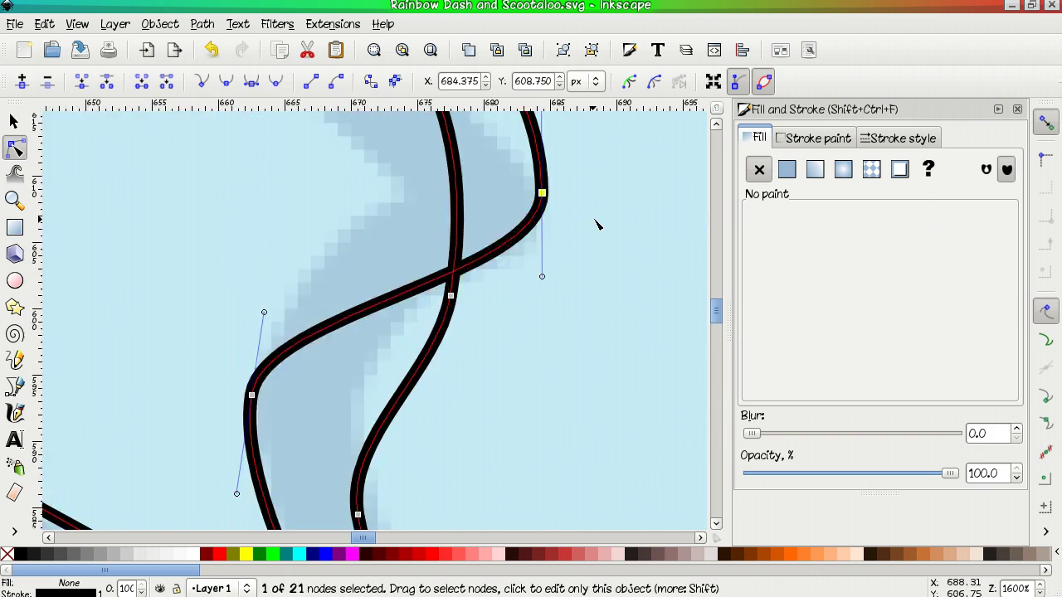
Shape the body outline's upper end beneath the muzzle and curve the neck edge running down from it.
{"action": "scroll", "coordinate": [531, 292], "scroll_direction": "up", "scroll_amount": 2}
{"action": "scroll", "coordinate": [531, 293], "scroll_direction": "up", "scroll_amount": 15}
{"action": "scroll", "coordinate": [465, 262], "scroll_direction": "left", "scroll_amount": 8}
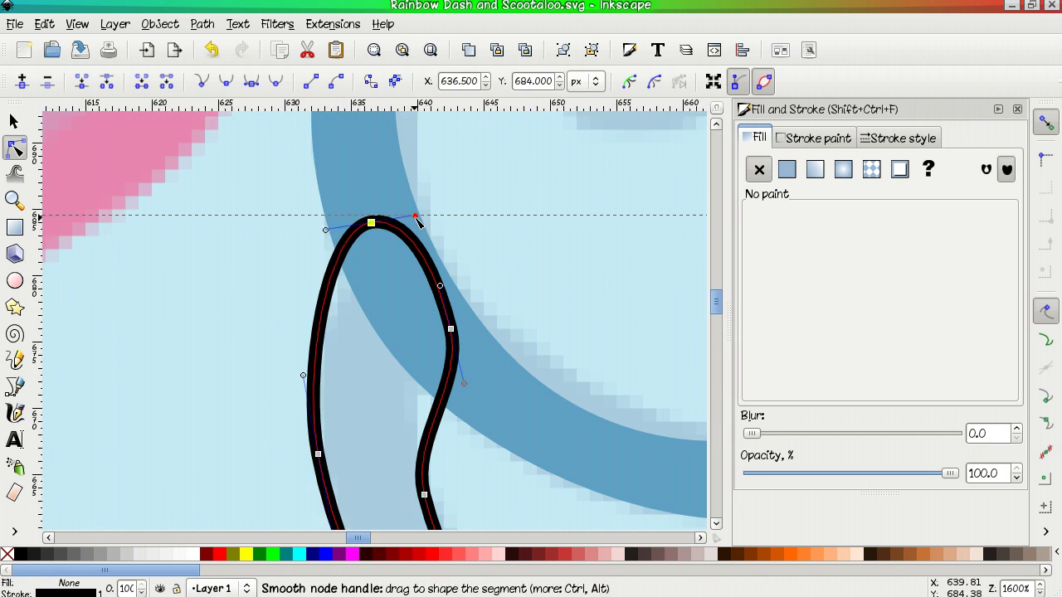
{"action": "scroll", "coordinate": [437, 312], "scroll_direction": "down", "scroll_amount": 2, "text": "ctrl"}
{"action": "scroll", "coordinate": [374, 332], "scroll_direction": "down", "scroll_amount": 5}
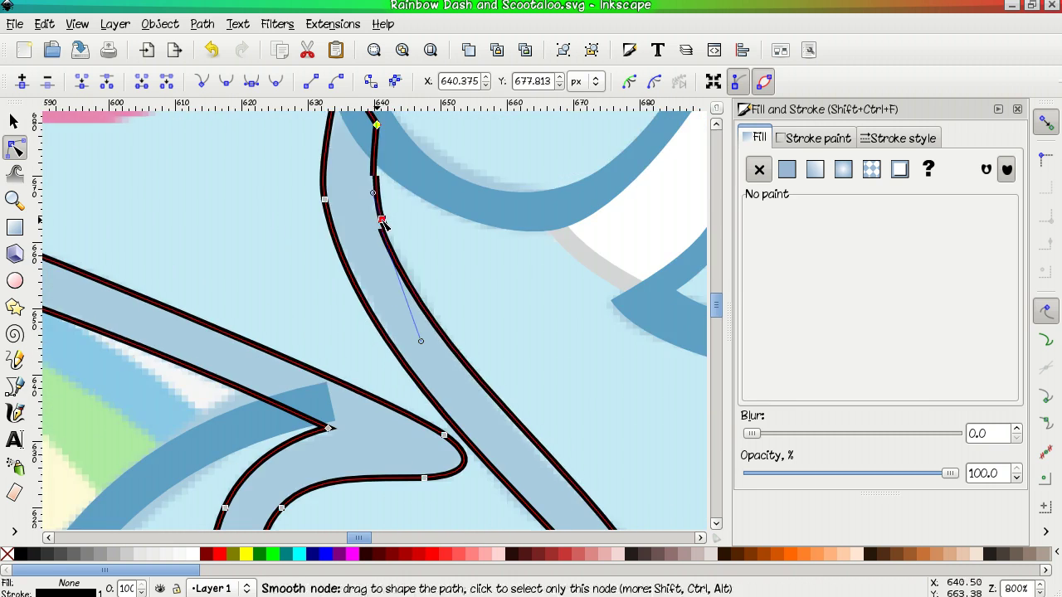
Curve the body outline towards its lower point and fill it with the sampled outline blue, without a stroke.
{"action": "scroll", "coordinate": [357, 336], "scroll_direction": "right", "scroll_amount": 4}
{"action": "left_click", "coordinate": [345, 340]}
{"action": "scroll", "coordinate": [371, 330], "scroll_direction": "down", "scroll_amount": 3, "text": "ctrl"}
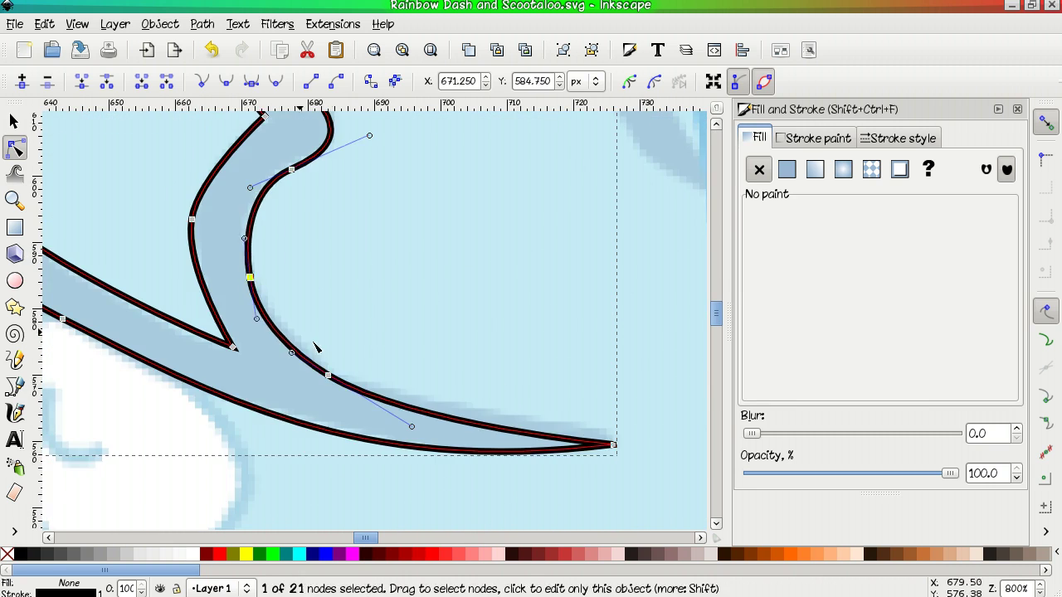
{"action": "key", "text": "d"}
{"action": "scroll", "coordinate": [458, 348], "scroll_direction": "down", "scroll_amount": 4, "text": "ctrl"}
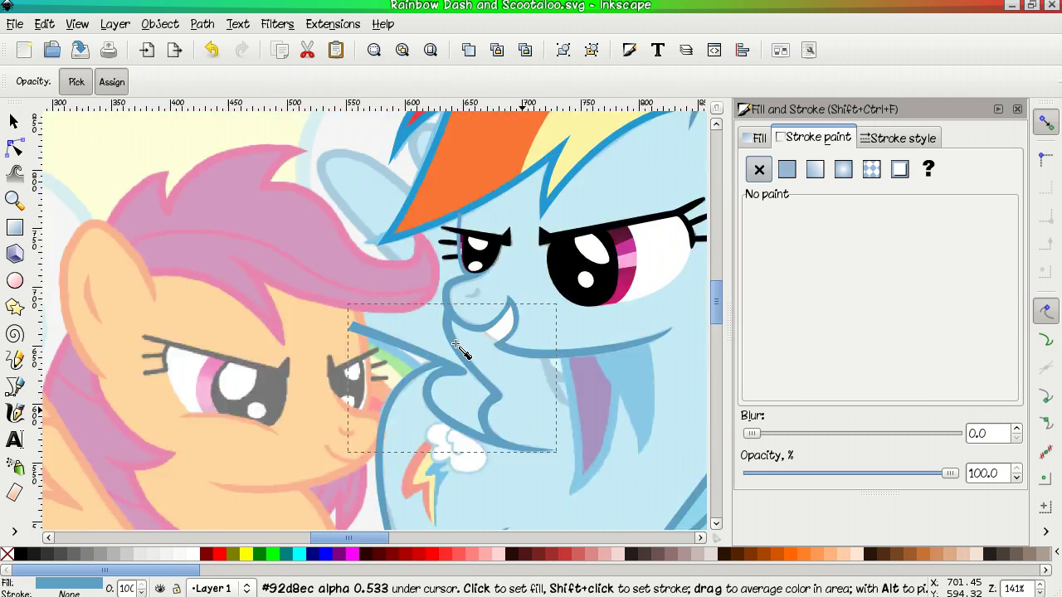
Trace a closed outline around Rainbow Dash's far ear, including the small part showing between the mane tufts.
{"action": "scroll", "coordinate": [356, 333], "scroll_direction": "up", "scroll_amount": 2, "text": "ctrl"}
{"action": "scroll", "coordinate": [357, 332], "scroll_direction": "left", "scroll_amount": 2}
{"action": "key", "text": "b"}
{"action": "left_click", "coordinate": [360, 352]}
{"action": "left_click", "coordinate": [268, 223]}
{"action": "left_click", "coordinate": [392, 268]}
{"action": "left_click", "coordinate": [359, 197]}
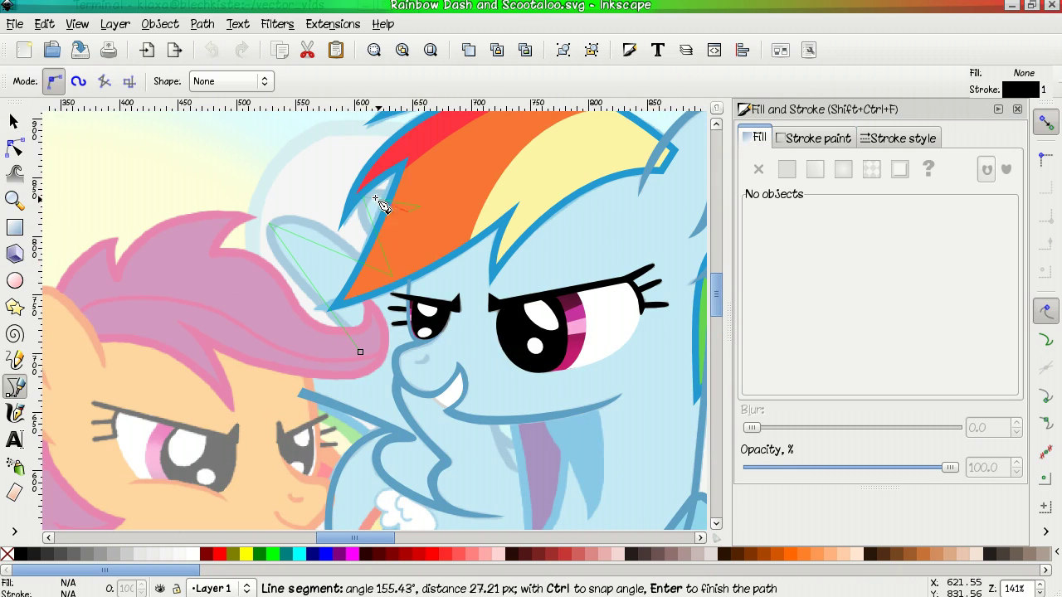
{"action": "left_click", "coordinate": [360, 352]}
Curve the outer edge of the far ear around its rounded tip and down to the mane.
{"action": "key", "text": "n"}
{"action": "scroll", "coordinate": [374, 227], "scroll_direction": "up", "scroll_amount": 4, "text": "ctrl"}
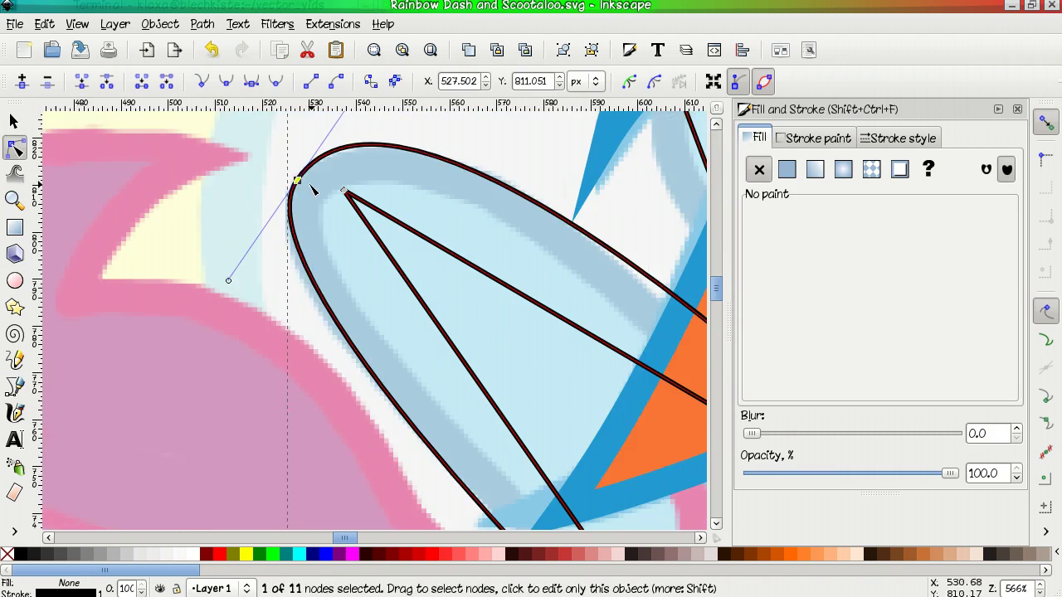
{"action": "left_click_drag", "start_coordinate": [363, 310], "coordinate": [296, 124]}
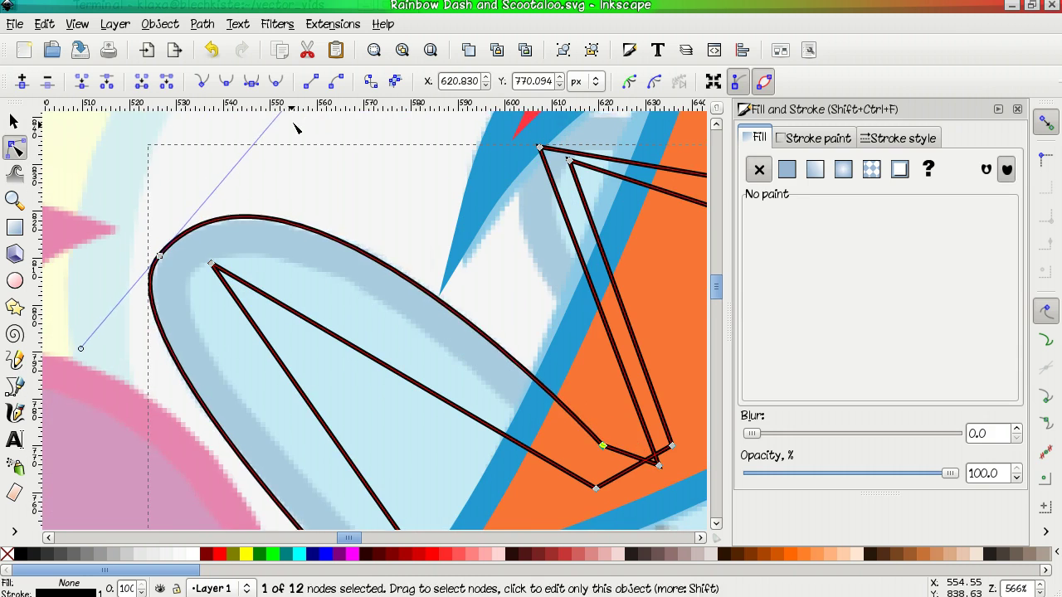
{"action": "scroll", "coordinate": [578, 481], "scroll_direction": "right", "scroll_amount": 4}
{"action": "scroll", "coordinate": [661, 355], "scroll_direction": "up", "scroll_amount": 4}
{"action": "scroll", "coordinate": [661, 355], "scroll_direction": "left", "scroll_amount": 3}
{"action": "scroll", "coordinate": [661, 356], "scroll_direction": "right", "scroll_amount": 6}
Curve both edges of the small ear part showing through the gap in the mane.
{"action": "left_click_drag", "start_coordinate": [325, 220], "coordinate": [348, 189]}
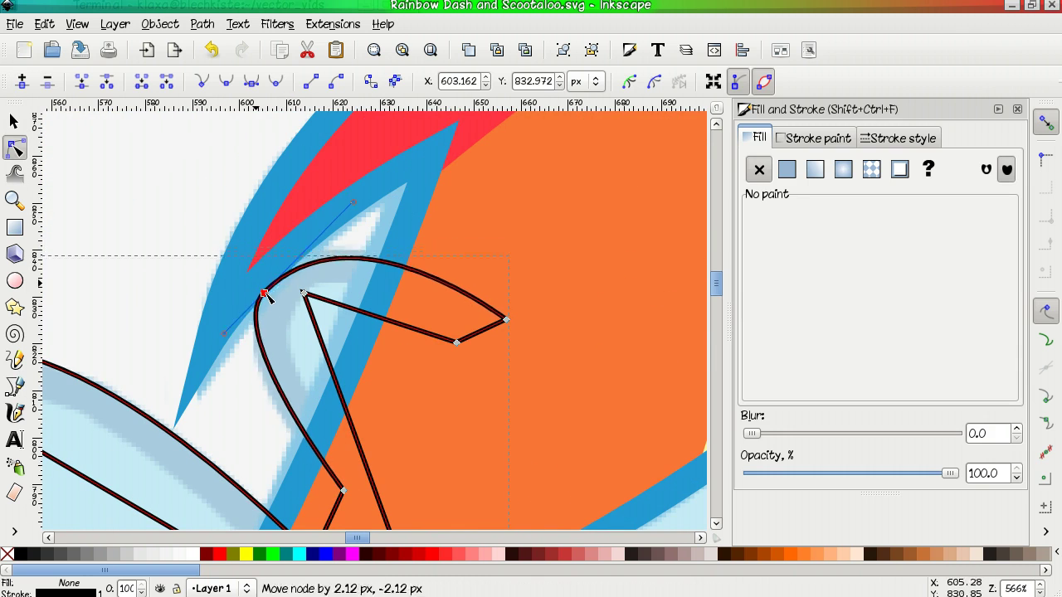
{"action": "scroll", "coordinate": [260, 363], "scroll_direction": "down", "scroll_amount": 3}
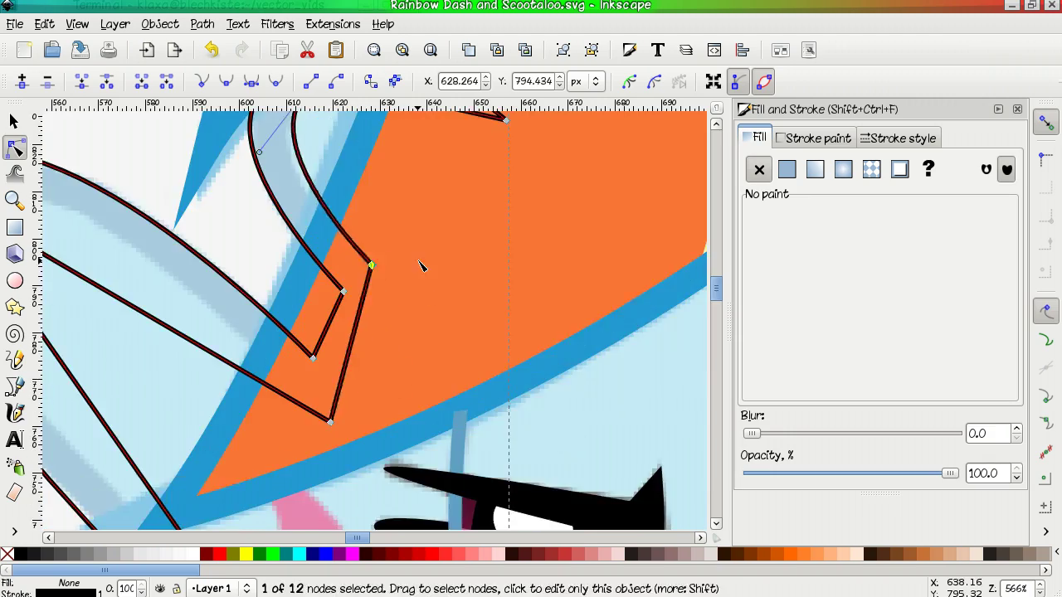
{"action": "scroll", "coordinate": [259, 363], "scroll_direction": "up", "scroll_amount": 2}
{"action": "left_click", "coordinate": [356, 249]}
Curve the far ear's inner edge around its tip and refine the inner edge of the small ear part.
{"action": "scroll", "coordinate": [219, 244], "scroll_direction": "left", "scroll_amount": 4}
{"action": "scroll", "coordinate": [219, 244], "scroll_direction": "down", "scroll_amount": 2, "text": "ctrl"}
{"action": "left_click_drag", "start_coordinate": [145, 299], "coordinate": [168, 257]}
{"action": "scroll", "coordinate": [131, 302], "scroll_direction": "up", "scroll_amount": 2, "text": "ctrl"}
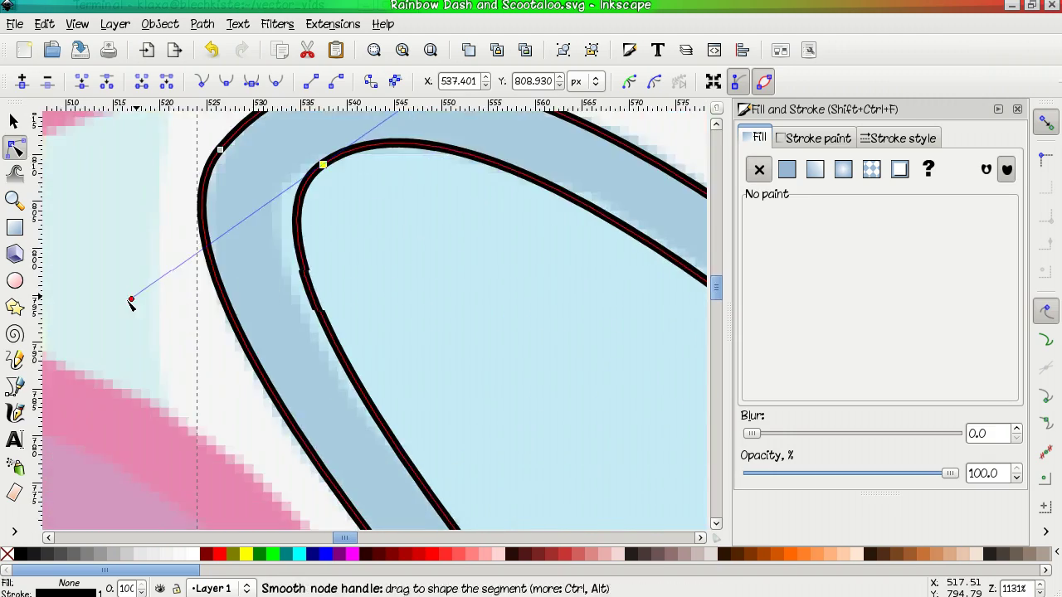
{"action": "scroll", "coordinate": [262, 230], "scroll_direction": "down", "scroll_amount": 2, "text": "ctrl"}
{"action": "left_click_drag", "start_coordinate": [456, 434], "coordinate": [469, 427]}
{"action": "scroll", "coordinate": [216, 235], "scroll_direction": "up", "scroll_amount": 4, "text": "ctrl"}
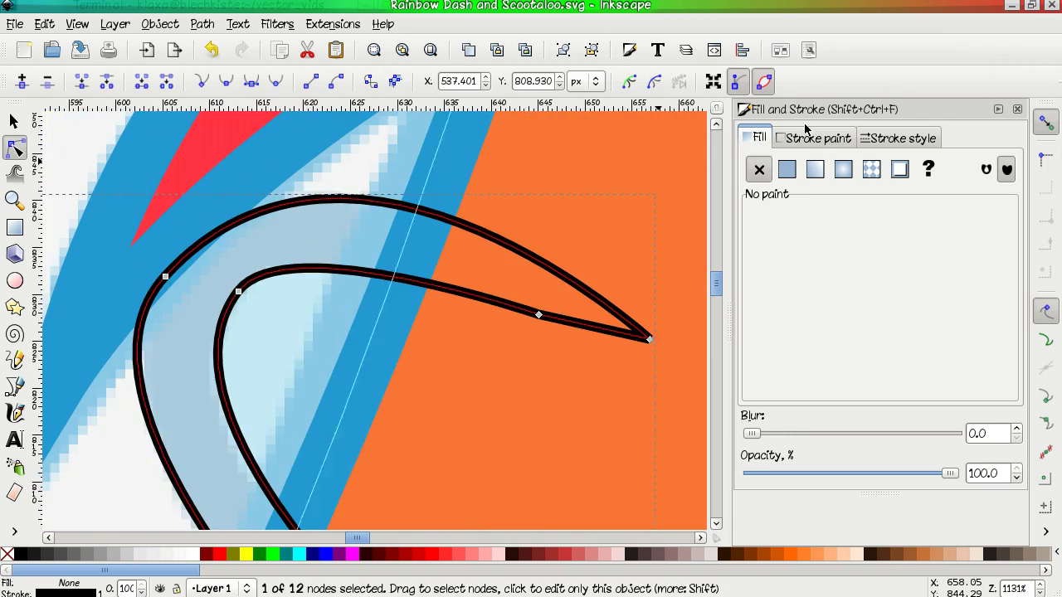
Fill the far ear outline with the sampled outline blue, without a stroke, and place it beneath the mane.
{"action": "key", "text": "d"}
{"action": "left_click", "coordinate": [434, 310]}
{"action": "scroll", "coordinate": [433, 310], "scroll_direction": "down", "scroll_amount": 6, "text": "ctrl"}
{"action": "key", "text": "s"}
{"action": "scroll", "coordinate": [440, 308], "scroll_direction": "up", "scroll_amount": 2, "text": "ctrl"}
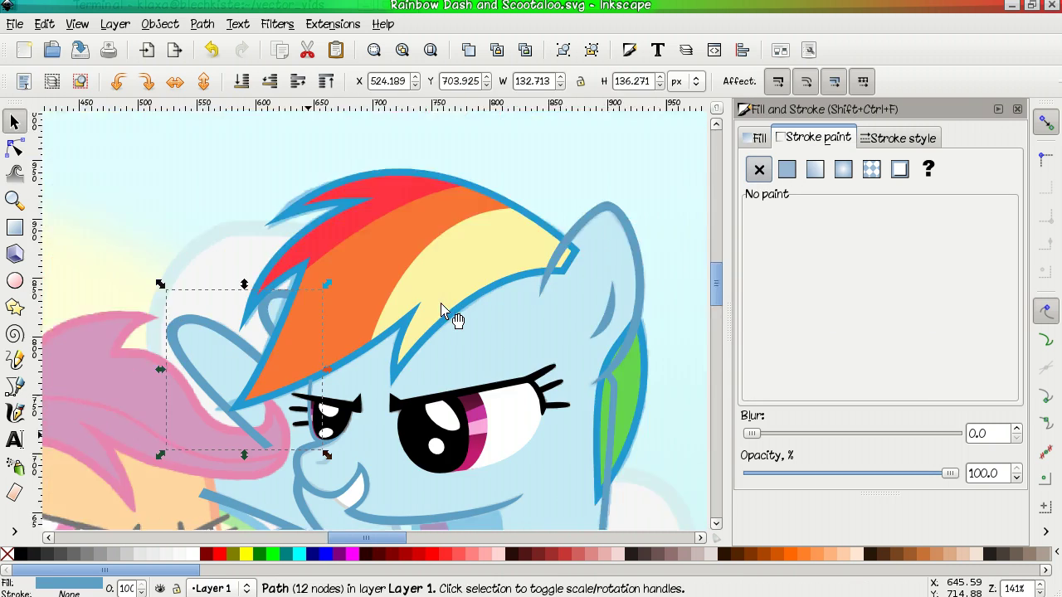
Trace the two-pointed blue mane lock hanging beneath the jaw as a closed five-node path.
{"action": "scroll", "coordinate": [362, 291], "scroll_direction": "down", "scroll_amount": 3}
{"action": "key", "text": "b"}
{"action": "left_click", "coordinate": [337, 156]}
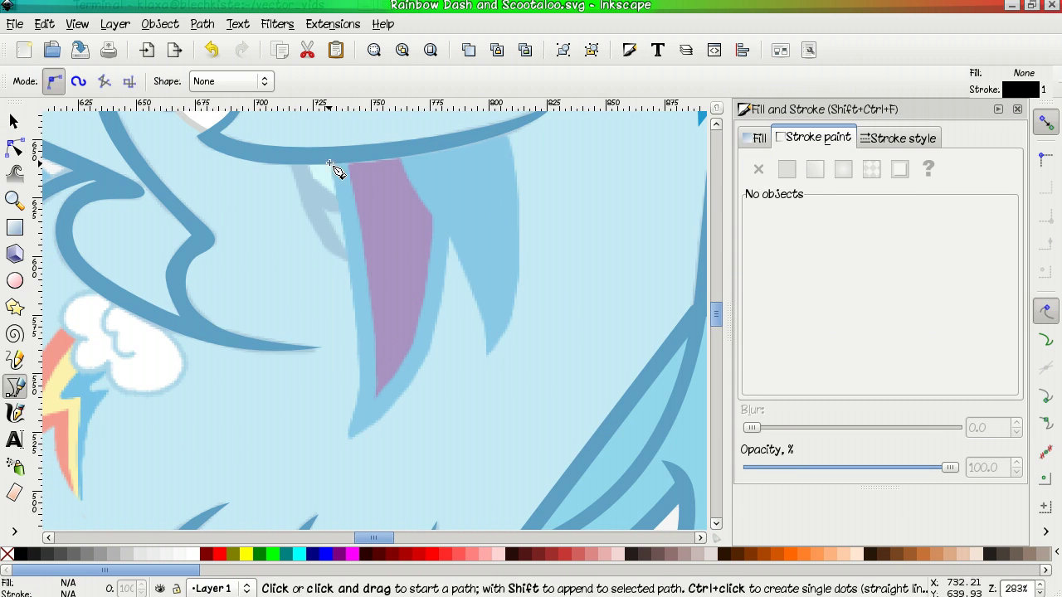
{"action": "left_click", "coordinate": [506, 131]}
{"action": "left_click", "coordinate": [331, 159]}
Curve the sides of the hanging mane lock and fill it with the sampled blue, without a stroke.
{"action": "key", "text": "n"}
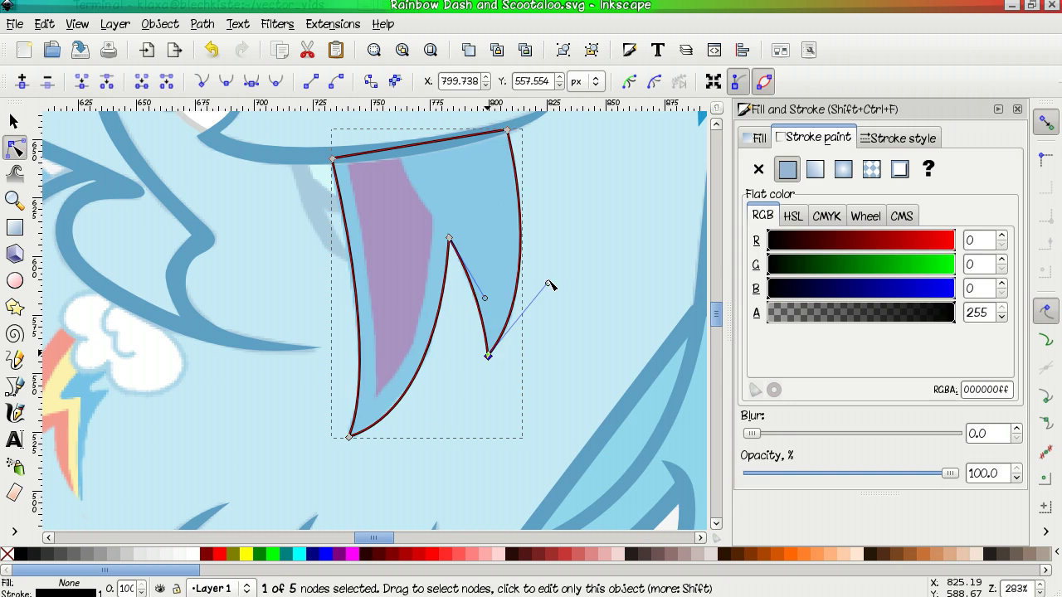
{"action": "key", "text": "d"}
{"action": "left_click", "coordinate": [550, 285]}
Trace the purple stripe inside the hanging mane lock as a closed four-node path.
{"action": "key", "text": "b"}
{"action": "scroll", "coordinate": [368, 173], "scroll_direction": "up", "scroll_amount": 4, "text": "ctrl"}
{"action": "left_click", "coordinate": [355, 154]}
{"action": "scroll", "coordinate": [368, 448], "scroll_direction": "down", "scroll_amount": 4, "text": "ctrl"}
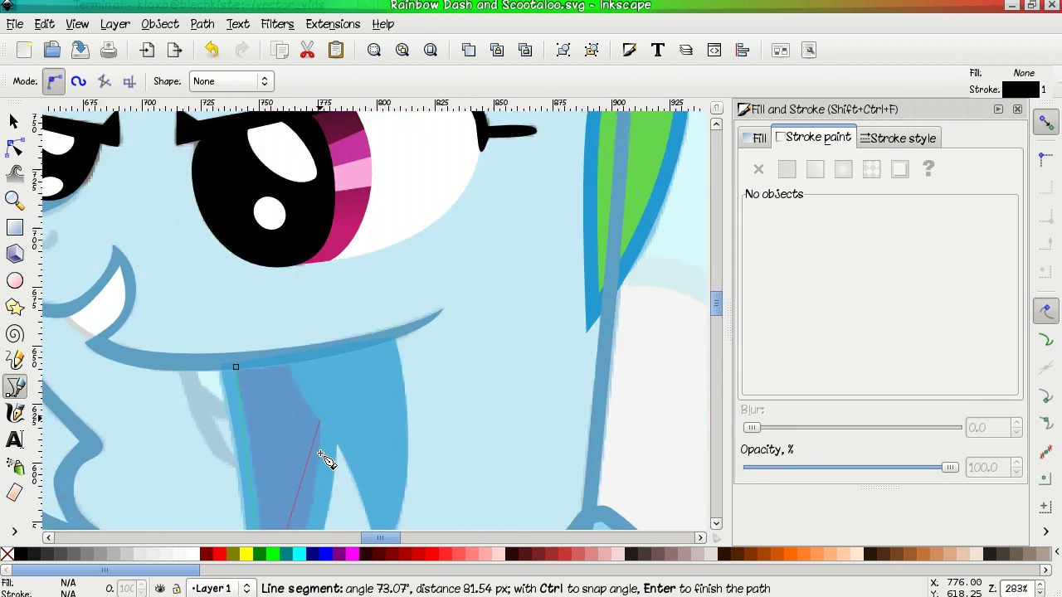
{"action": "left_click", "coordinate": [320, 419]}
{"action": "scroll", "coordinate": [320, 419], "scroll_direction": "down", "scroll_amount": 3}
{"action": "left_click", "coordinate": [254, 260]}
{"action": "left_click", "coordinate": [201, 266]}
Curve the long edges of the purple stripe and undo the last handle move near its upper corner.
{"action": "key", "text": "n"}
{"action": "scroll", "coordinate": [315, 374], "scroll_direction": "left", "scroll_amount": 2}
{"action": "left_click_drag", "start_coordinate": [298, 503], "coordinate": [357, 453]}
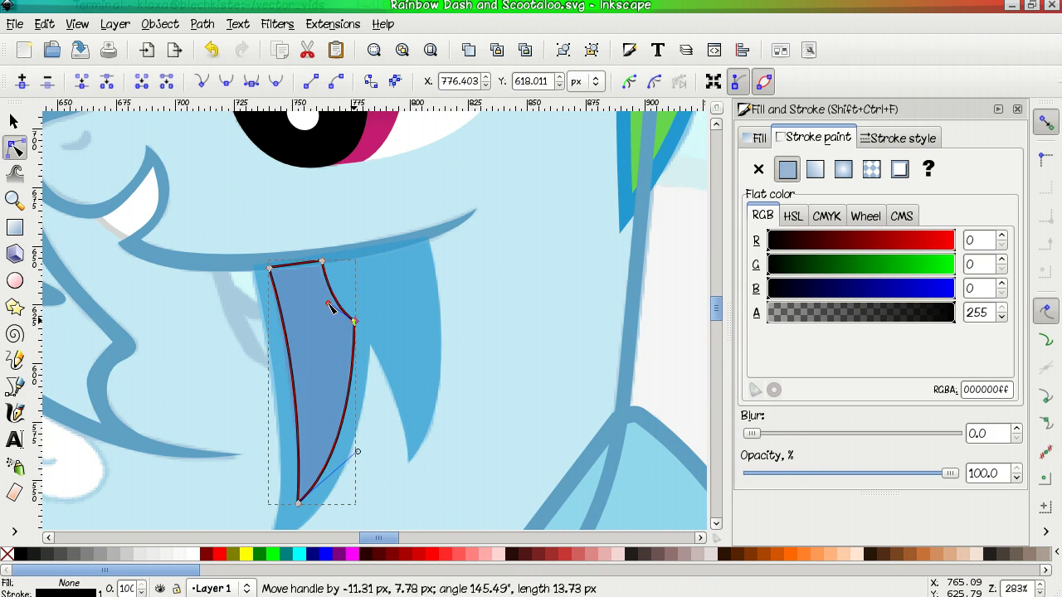
{"action": "key", "text": "ctrl+z"}
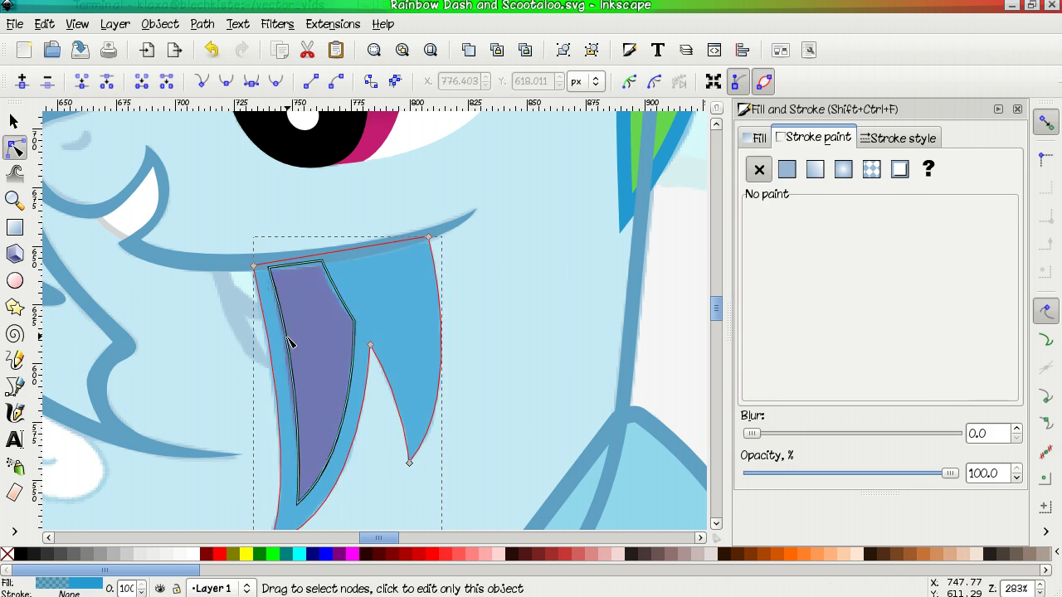
Fill the purple stripe in the hanging mane lock with the sampled purple, without a stroke.
{"action": "key", "text": "d"}
{"action": "key", "text": "n"}
{"action": "key", "text": "Escape"}
{"action": "left_click", "coordinate": [338, 308]}
Draw a two-node line along the visible edge of the far leg, down to the front leg's outline above the cloud.
{"action": "scroll", "coordinate": [339, 308], "scroll_direction": "down", "scroll_amount": 4}
{"action": "scroll", "coordinate": [406, 302], "scroll_direction": "up", "scroll_amount": 4}
{"action": "key", "text": "b"}
{"action": "left_click", "coordinate": [406, 302]}
{"action": "scroll", "coordinate": [415, 161], "scroll_direction": "down", "scroll_amount": 5}
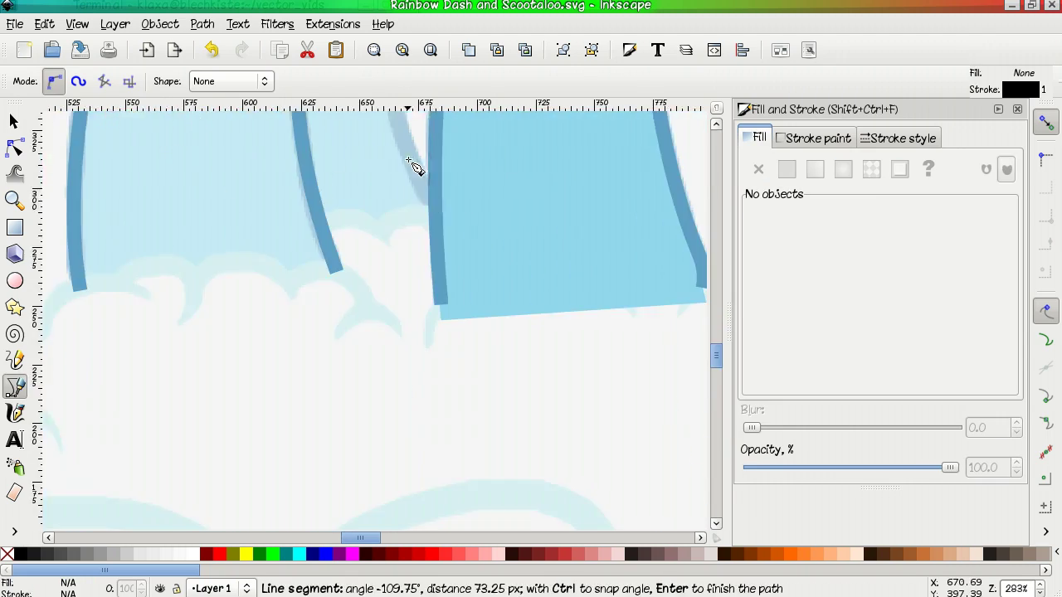
{"action": "double_click", "coordinate": [415, 161]}
{"action": "scroll", "coordinate": [415, 161], "scroll_direction": "up", "scroll_amount": 6}
Curve the far leg line and set its stroke to the outline blue sampled from the neighbouring leg.
{"action": "key", "text": "n"}
{"action": "scroll", "coordinate": [498, 249], "scroll_direction": "left", "scroll_amount": 2}
{"action": "key", "text": "d"}
{"action": "left_click", "coordinate": [695, 260]}
{"action": "left_click", "coordinate": [517, 308], "text": "shift"}
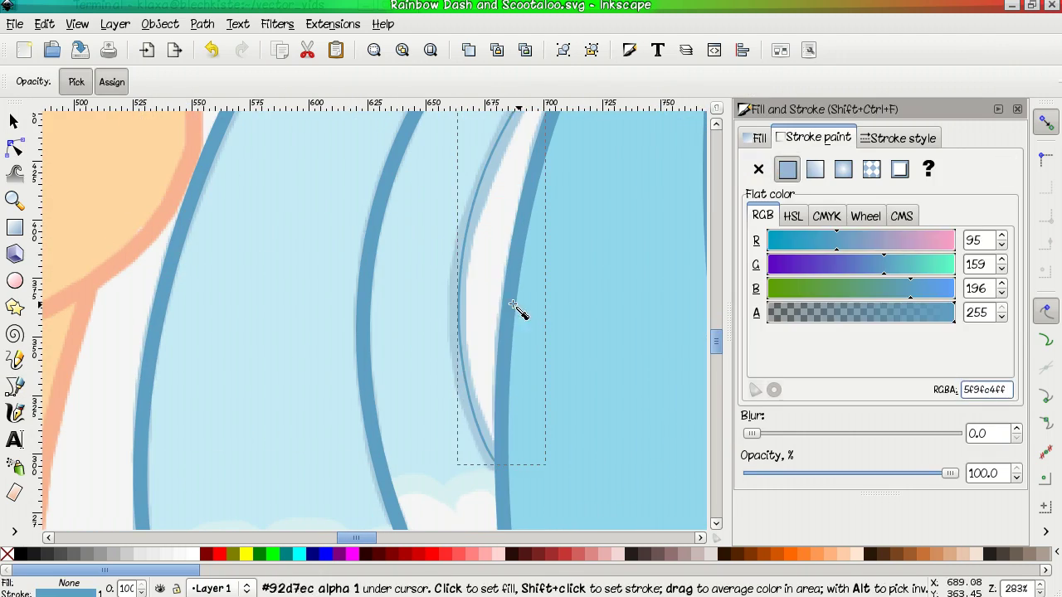
Set the far leg line's stroke width to 6 px and adjust its end nodes.
{"action": "key", "text": "n"}
{"action": "scroll", "coordinate": [450, 296], "scroll_direction": "up", "scroll_amount": 3}
{"action": "left_click", "coordinate": [451, 296]}
{"action": "scroll", "coordinate": [517, 327], "scroll_direction": "down", "scroll_amount": 7}
{"action": "scroll", "coordinate": [454, 197], "scroll_direction": "up", "scroll_amount": 4}
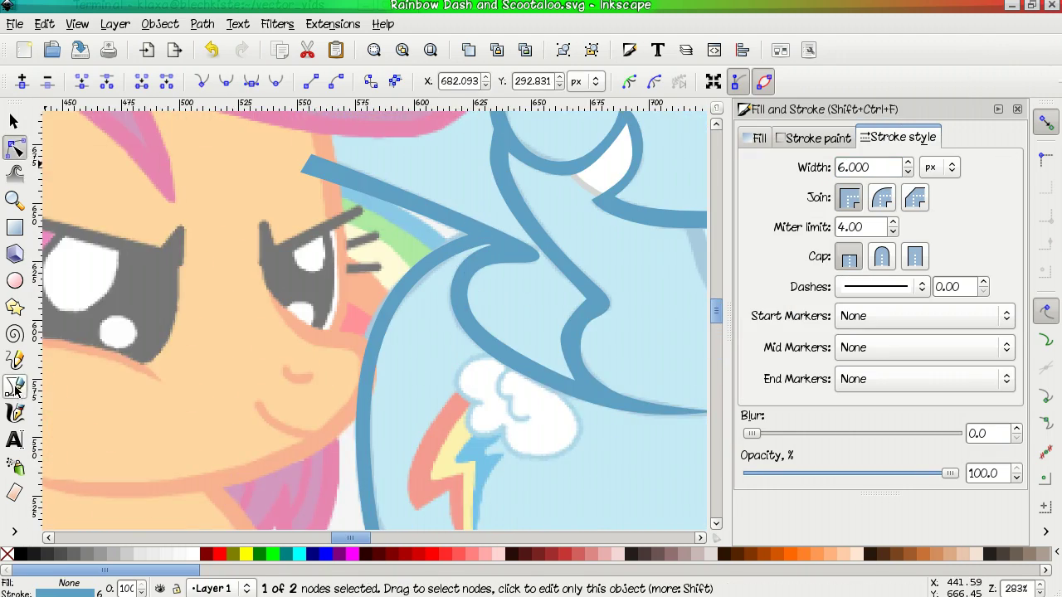
Draw a curved line along the blue edge of the rainbow stripes beneath the body outline's straight band.
{"action": "key", "text": "b"}
{"action": "left_click", "coordinate": [311, 178]}
{"action": "double_click", "coordinate": [450, 249]}
{"action": "key", "text": "n"}
{"action": "left_click_drag", "start_coordinate": [319, 182], "coordinate": [312, 179]}
Give the rainbow's edge line the sampled blue stroke at 5.5 px wide and undo the accidental end node move.
{"action": "key", "text": "d"}
{"action": "left_click", "coordinate": [397, 220], "text": "shift"}
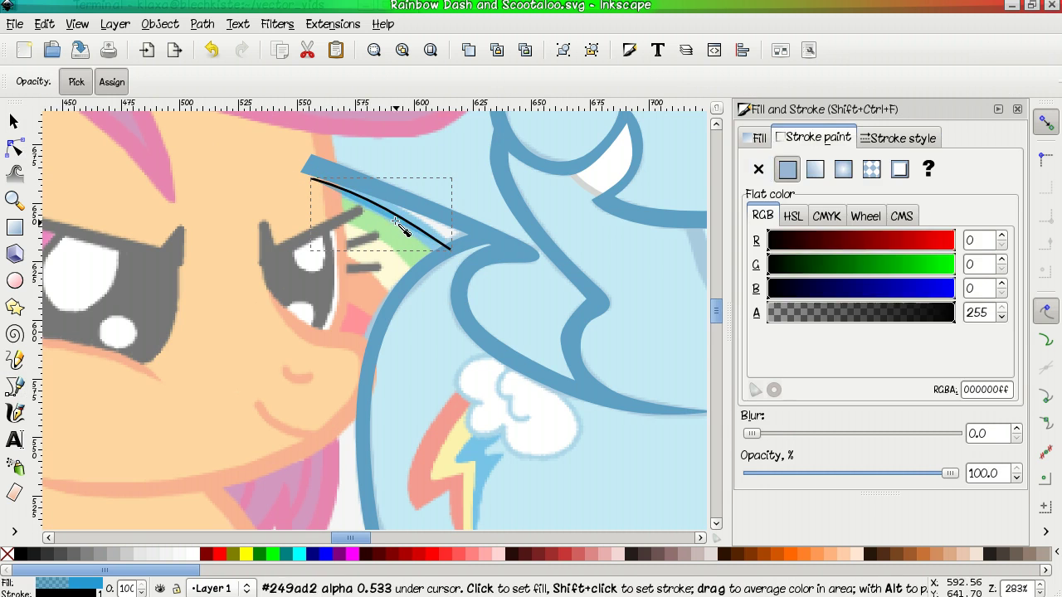
{"action": "left_click", "coordinate": [898, 136]}
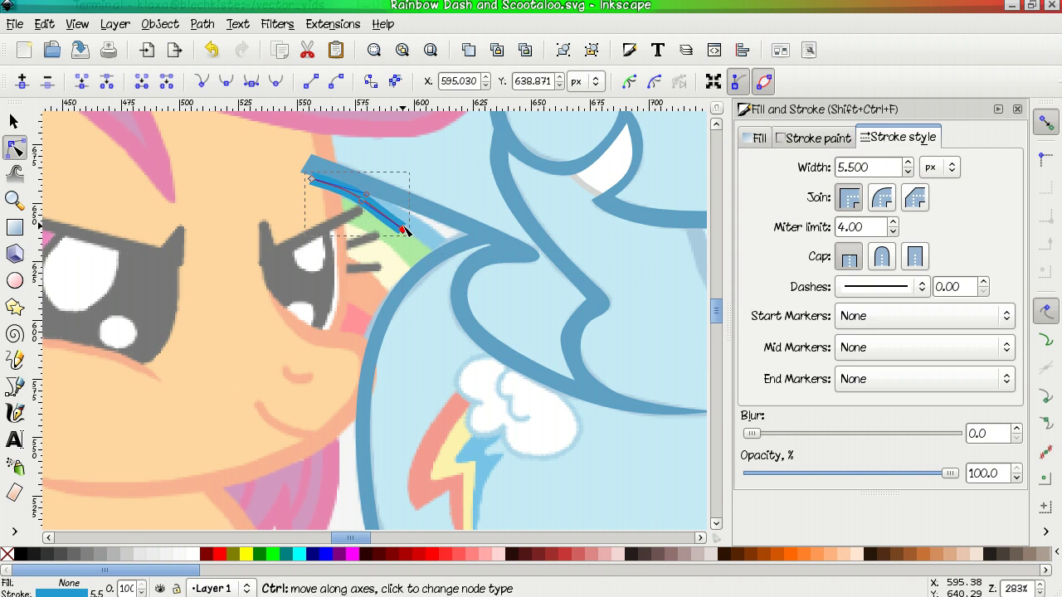
{"action": "key", "text": "ctrl+z"}
Outline the green stripe beneath the blue edge line and fill it with the sampled green, without a stroke.
{"action": "scroll", "coordinate": [440, 309], "scroll_direction": "left", "scroll_amount": 2}
{"action": "left_click", "coordinate": [516, 260]}
{"action": "key", "text": "ctrl+shift+z"}
{"action": "key", "text": "F7"}
{"action": "left_click", "coordinate": [811, 140]}
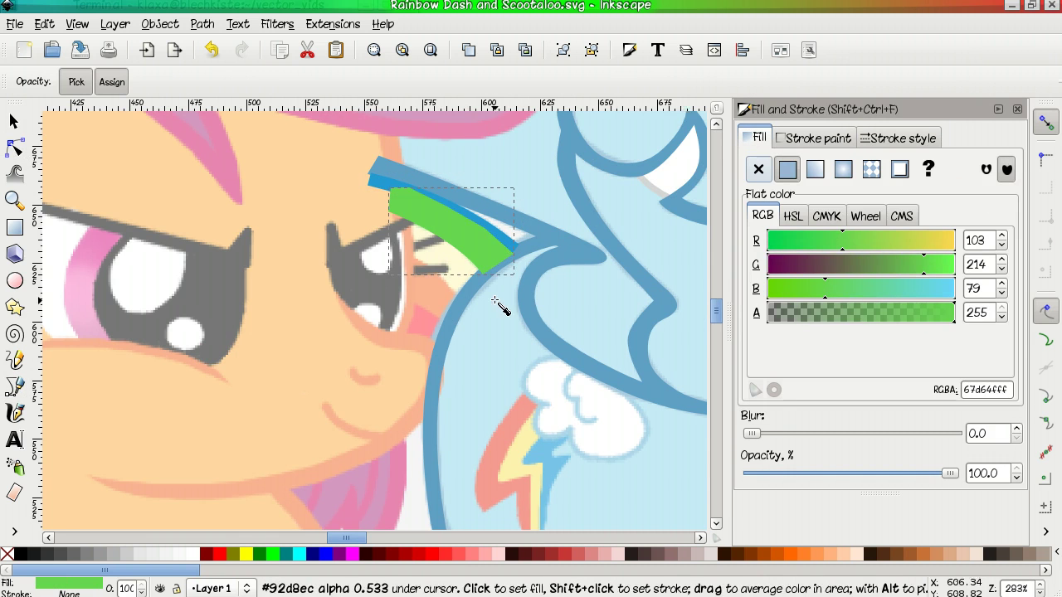
Outline the yellow stripe beneath the green one, fit its curve and fill it with the sampled yellow, without a stroke.
{"action": "key", "text": "b"}
{"action": "left_click", "coordinate": [489, 268]}
{"action": "double_click", "coordinate": [415, 262]}
{"action": "scroll", "coordinate": [351, 360], "scroll_direction": "up", "scroll_amount": 3}
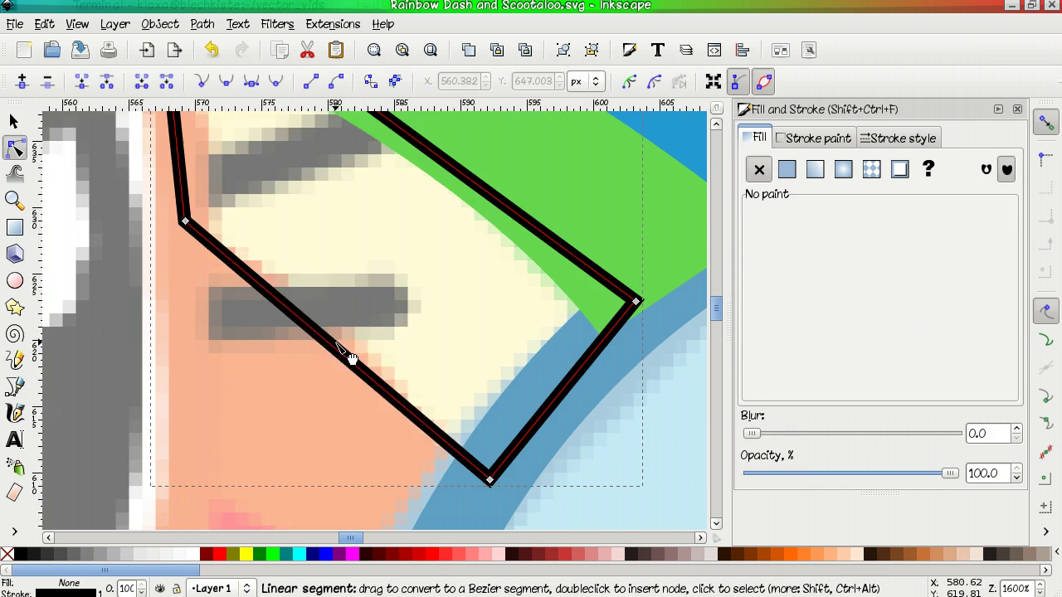
{"action": "key", "text": "F7"}
{"action": "left_click", "coordinate": [506, 284]}
{"action": "key", "text": "n"}
Outline the orange stripe beneath the yellow one and fill it with the sampled orange, without a stroke.
{"action": "key", "text": "b"}
{"action": "left_click", "coordinate": [498, 285]}
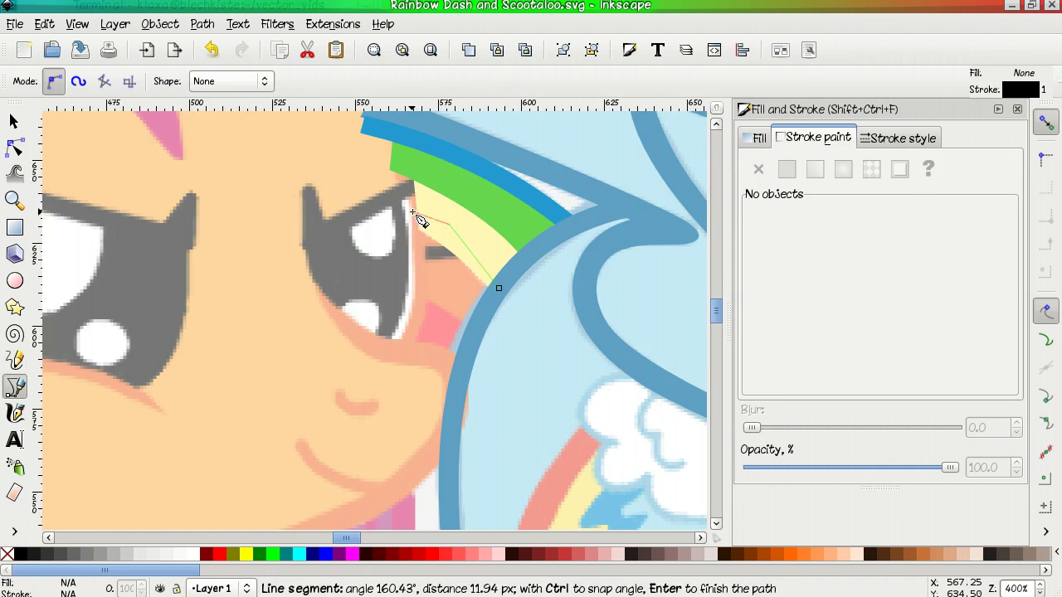
{"action": "double_click", "coordinate": [547, 365]}
{"action": "left_click", "coordinate": [497, 285]}
{"action": "key", "text": "F7"}
{"action": "left_click", "coordinate": [518, 282]}
{"action": "left_click", "coordinate": [758, 138]}
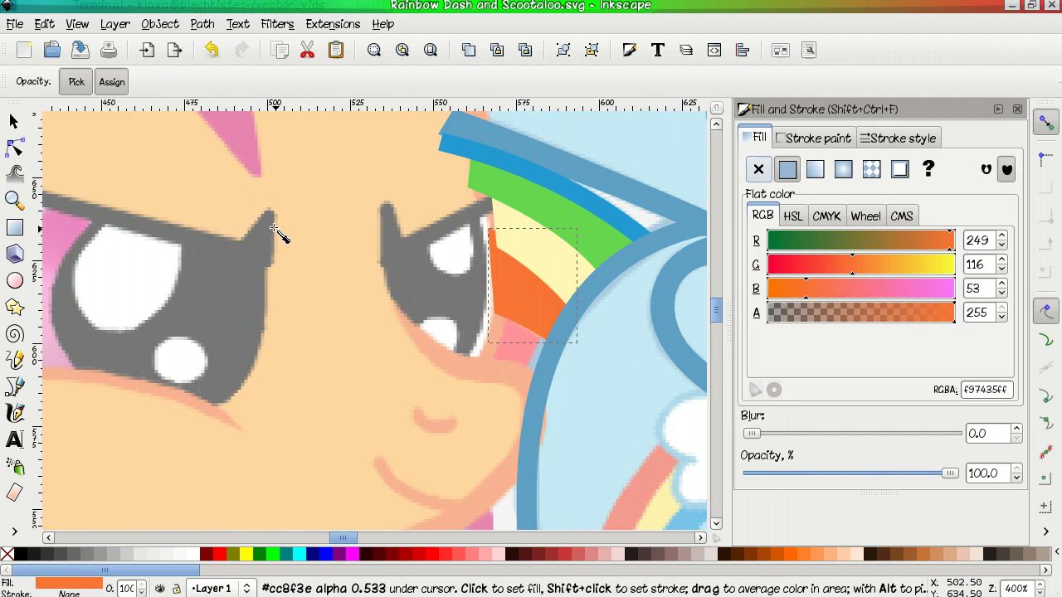
Outline the red stripe beneath the orange one and fill it with the sampled red, without a stroke.
{"action": "scroll", "coordinate": [273, 228], "scroll_direction": "down", "scroll_amount": 5}
{"action": "key", "text": "b"}
{"action": "left_click", "coordinate": [418, 161]}
{"action": "left_click", "coordinate": [486, 201]}
{"action": "left_click", "coordinate": [470, 240]}
{"action": "left_click", "coordinate": [418, 161]}
{"action": "key", "text": "F7"}
{"action": "scroll", "coordinate": [531, 232], "scroll_direction": "down", "scroll_amount": 5}
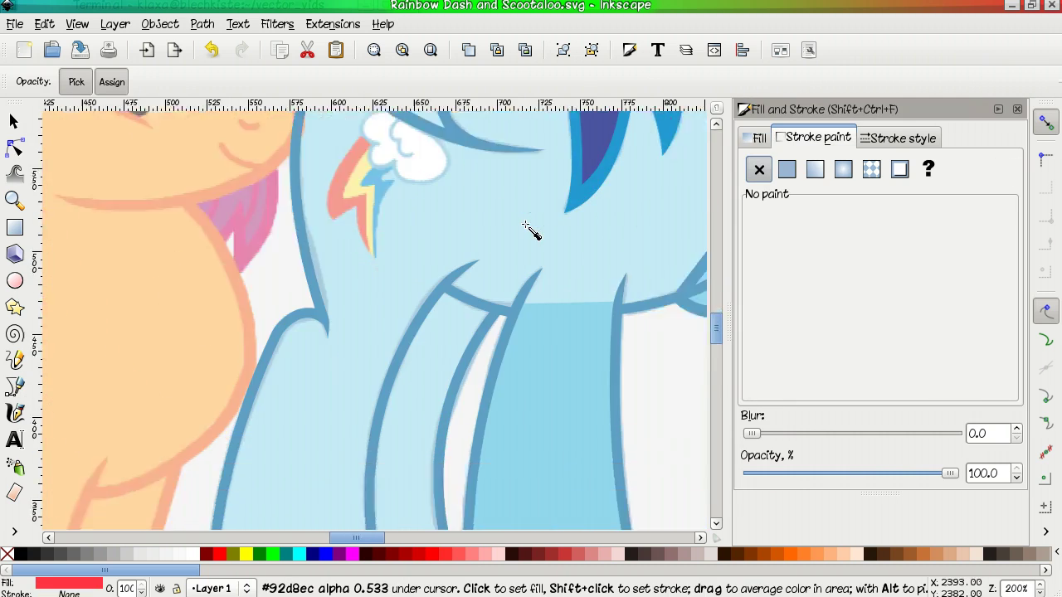
Draw a closed outline around the cutie mark's cloud on Rainbow Dash's flank.
{"action": "key", "text": "b"}
{"action": "scroll", "coordinate": [515, 274], "scroll_direction": "up", "scroll_amount": 2}
{"action": "left_click", "coordinate": [427, 237]}
{"action": "left_click", "coordinate": [515, 286]}
{"action": "left_click", "coordinate": [536, 355]}
{"action": "left_click", "coordinate": [475, 374]}
{"action": "left_click", "coordinate": [428, 335]}
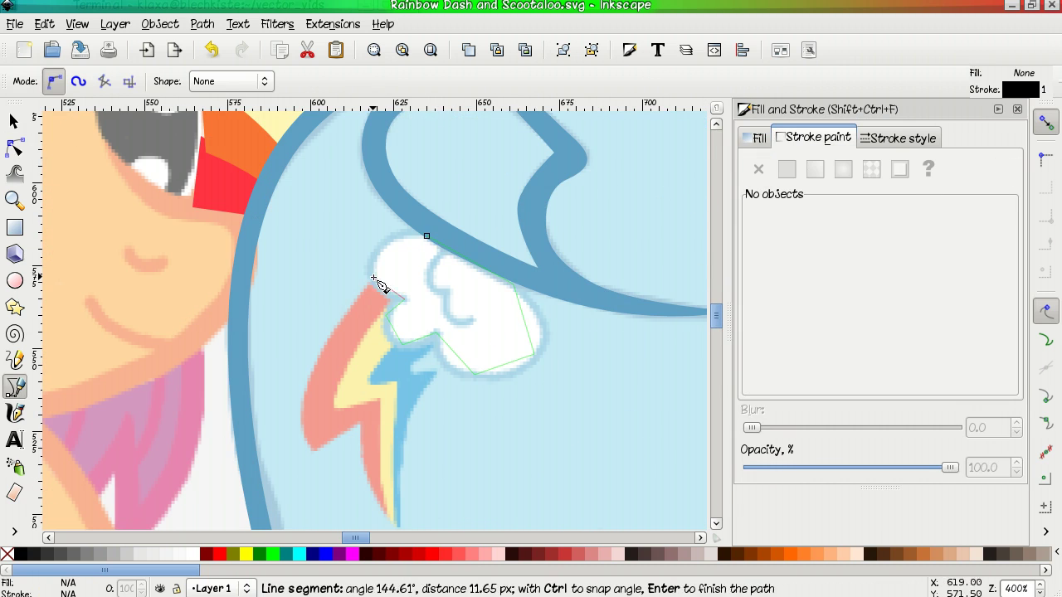
{"action": "left_click", "coordinate": [372, 278]}
{"action": "left_click", "coordinate": [402, 236]}
{"action": "left_click", "coordinate": [426, 236]}
Smooth the cloud outline into rounded lobes with sharp inward corners, following the picture beneath.
{"action": "key", "text": "n"}
{"action": "scroll", "coordinate": [538, 305], "scroll_direction": "up", "scroll_amount": 3}
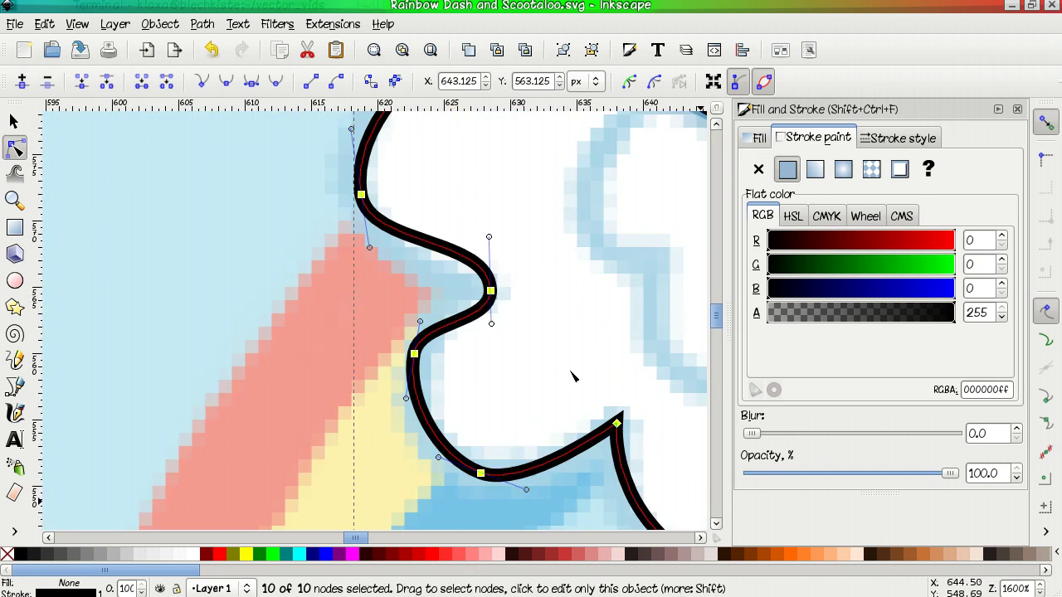
{"action": "scroll", "coordinate": [547, 348], "scroll_direction": "down", "scroll_amount": 1}
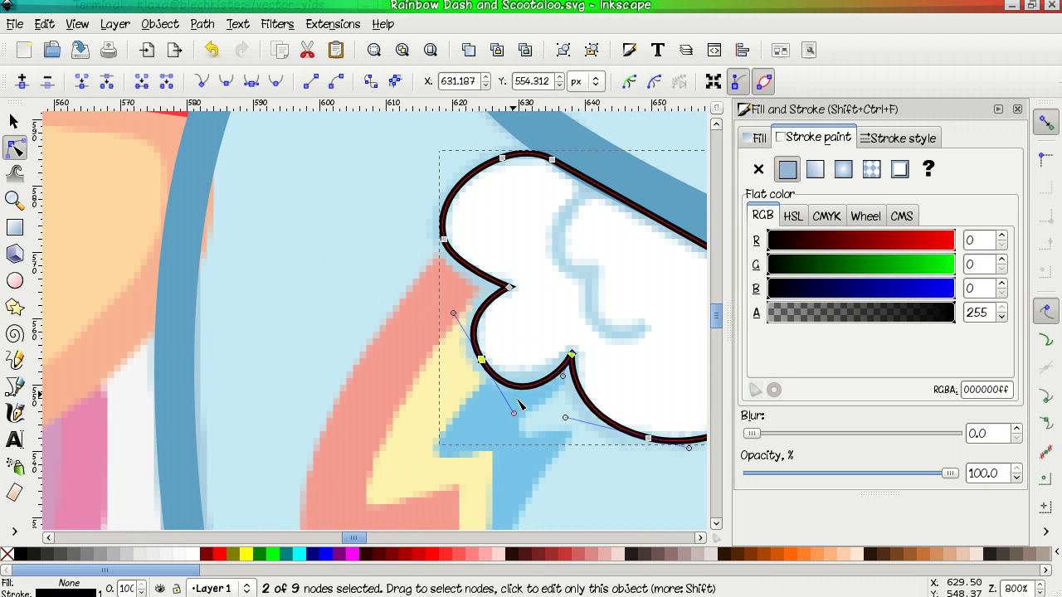
{"action": "scroll", "coordinate": [509, 402], "scroll_direction": "up", "scroll_amount": 3}
{"action": "scroll", "coordinate": [332, 443], "scroll_direction": "down", "scroll_amount": 3}
Draw the curved detail line inside the cloud and give it a 1.2 px stroke with round caps.
{"action": "key", "text": "b"}
{"action": "left_click", "coordinate": [470, 226]}
{"action": "left_click", "coordinate": [426, 268]}
{"action": "left_click", "coordinate": [463, 303]}
{"action": "double_click", "coordinate": [513, 362]}
{"action": "key", "text": "n"}
{"action": "left_click", "coordinate": [902, 137]}
{"action": "left_click", "coordinate": [426, 269]}
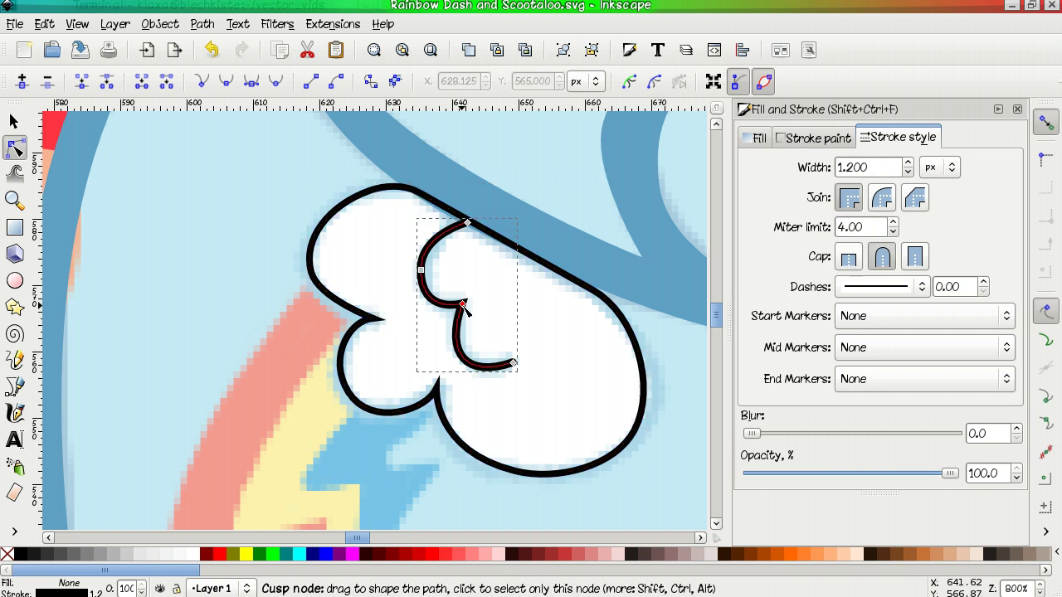
Try to colour the cloud outline's stroke with the blue sampled from the faded reference picture.
{"action": "left_click", "coordinate": [344, 221]}
{"action": "key", "text": "d"}
{"action": "left_click", "coordinate": [536, 403]}
{"action": "left_click", "coordinate": [379, 337]}
{"action": "key", "text": "s"}
{"action": "left_click", "coordinate": [369, 318]}
{"action": "key", "text": "d"}
{"action": "left_click", "coordinate": [340, 361]}
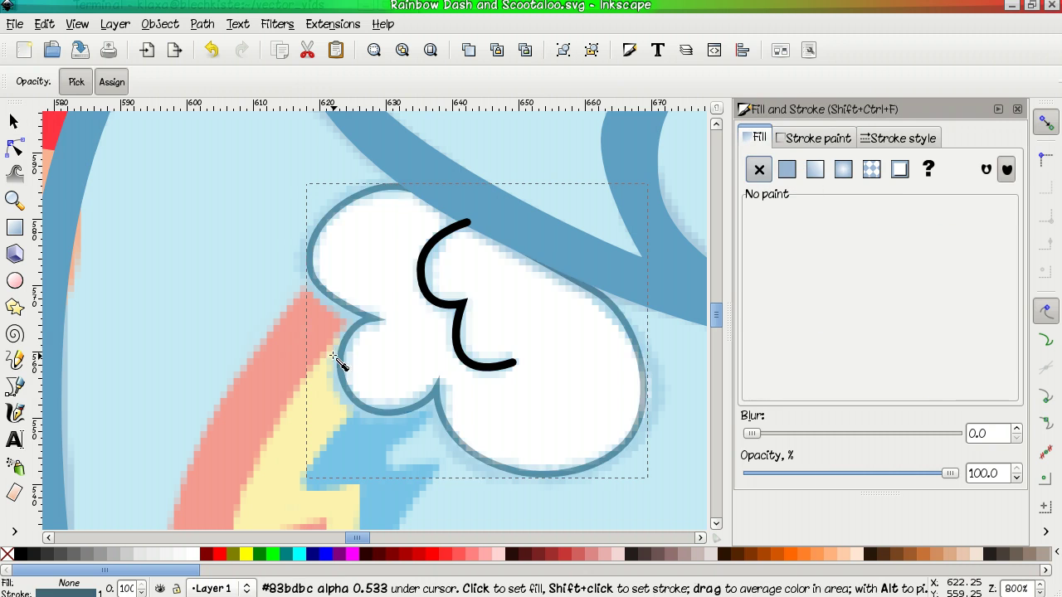
Make the reference picture fully opaque and sample the cloud edge's true blue, 63b2d5.
{"action": "scroll", "coordinate": [339, 362], "scroll_direction": "down", "scroll_amount": 3}
{"action": "scroll", "coordinate": [344, 311], "scroll_direction": "up", "scroll_amount": 4}
{"action": "left_click", "coordinate": [343, 311]}
{"action": "key", "text": "s"}
{"action": "left_click", "coordinate": [344, 308]}
{"action": "key", "text": "d"}
{"action": "left_click", "coordinate": [354, 316]}
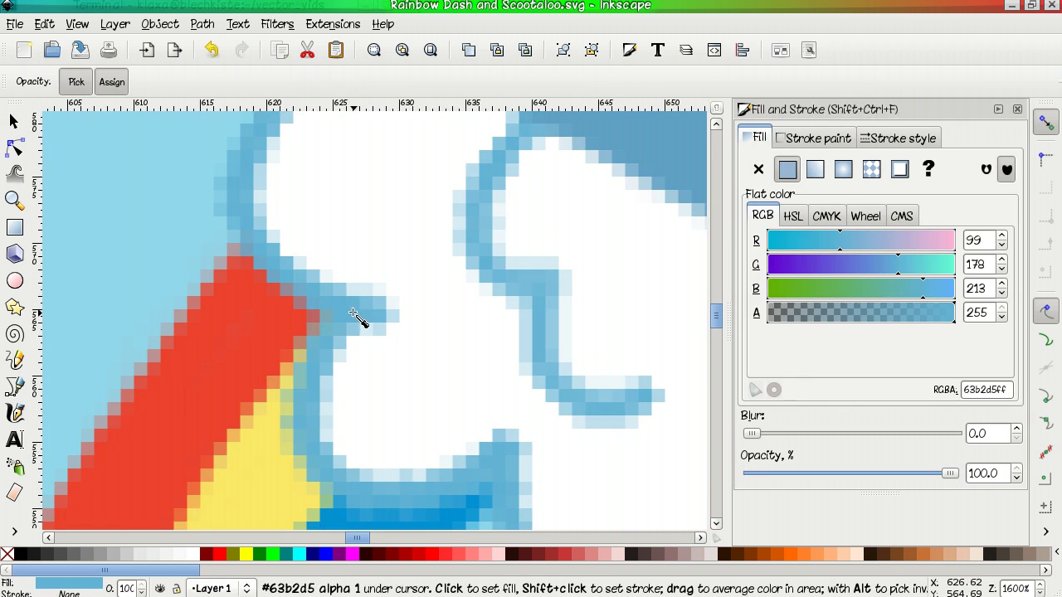
Apply the sampled blue stroke to the cloud outline and its inner line, and refine the outline's curves.
{"action": "key", "text": "Tab"}
{"action": "key", "text": "n"}
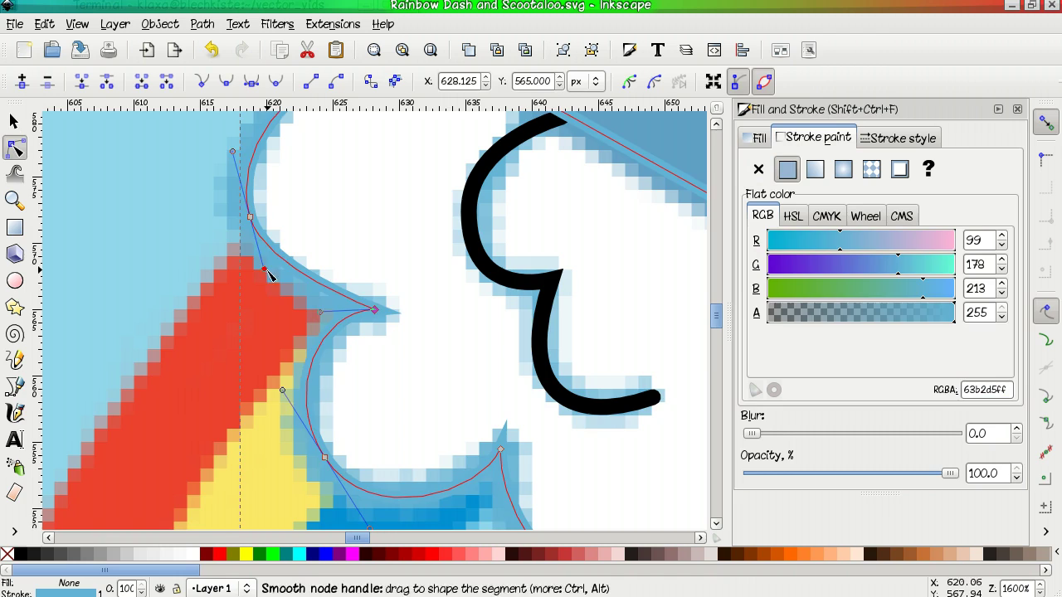
{"action": "scroll", "coordinate": [332, 249], "scroll_direction": "left", "scroll_amount": 4}
{"action": "scroll", "coordinate": [588, 371], "scroll_direction": "down", "scroll_amount": 4}
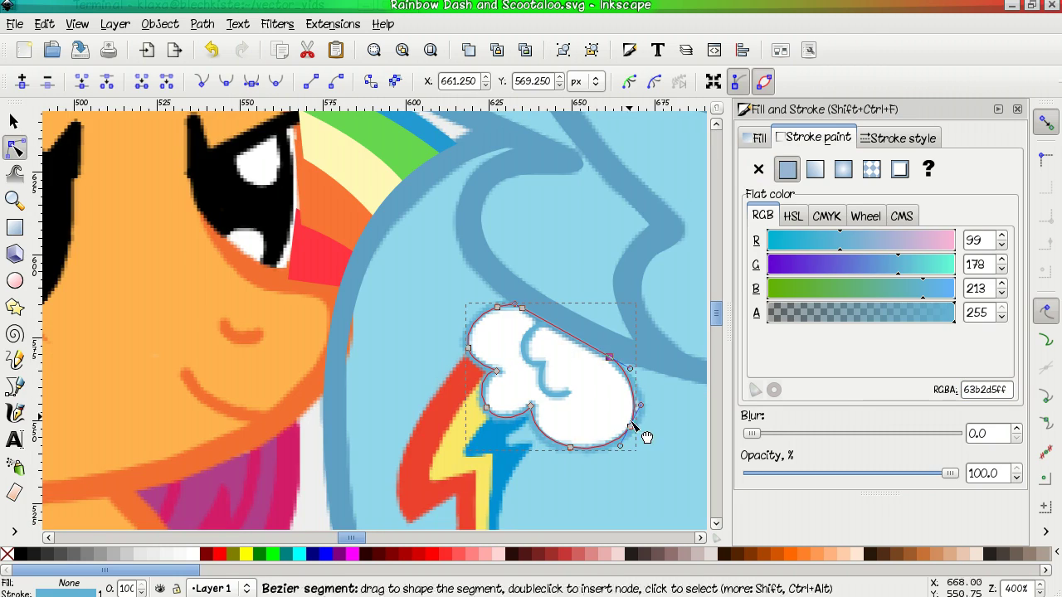
{"action": "scroll", "coordinate": [648, 410], "scroll_direction": "down", "scroll_amount": 4}
Fill the cloud with the sampled white and fade the reference picture again.
{"action": "key", "text": "d"}
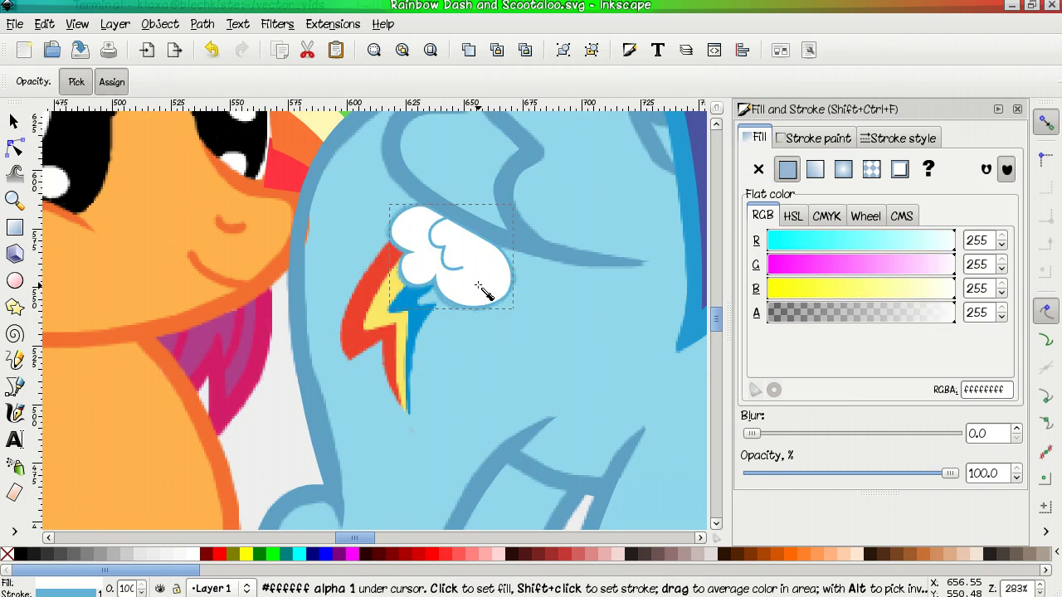
{"action": "key", "text": "s"}
{"action": "left_click", "coordinate": [486, 289]}
{"action": "scroll", "coordinate": [486, 290], "scroll_direction": "down", "scroll_amount": 3}
{"action": "key", "text": "ctrl+shift+f"}
{"action": "key", "text": "Escape"}
{"action": "scroll", "coordinate": [571, 331], "scroll_direction": "up", "scroll_amount": 6}
Outline the lightning bolt's red stripe beneath the cloud, curve its edges and fill it with the sampled red, without a stroke.
{"action": "key", "text": "b"}
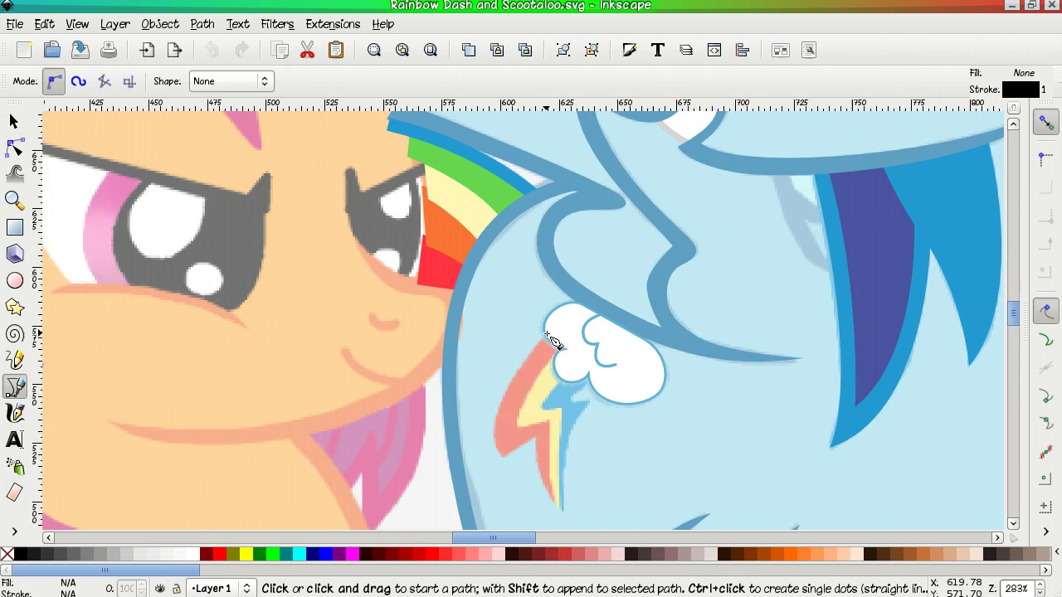
{"action": "left_click_drag", "start_coordinate": [521, 398], "coordinate": [540, 407]}
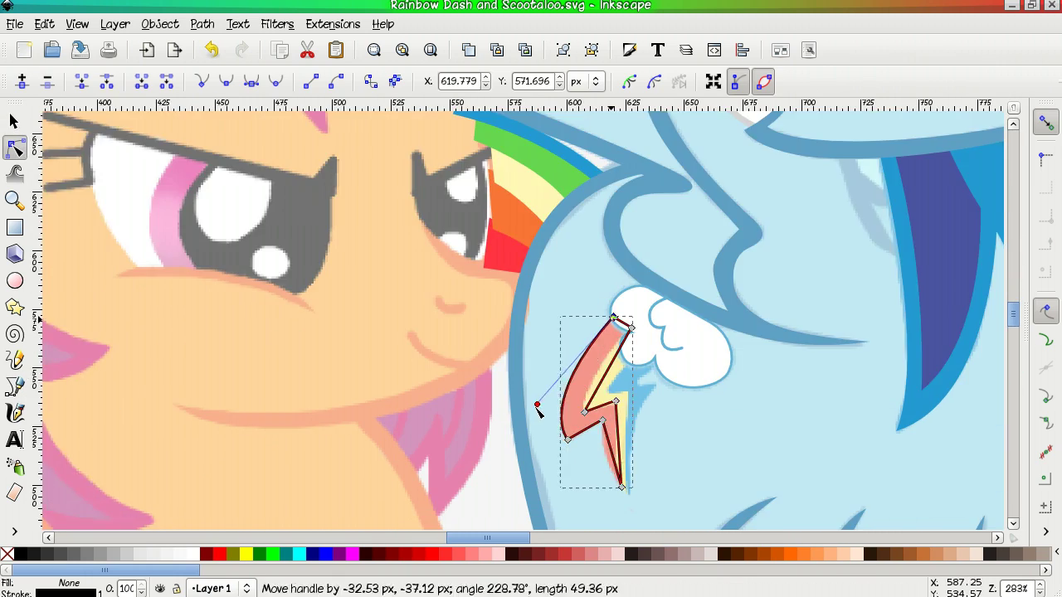
{"action": "scroll", "coordinate": [615, 330], "scroll_direction": "up", "scroll_amount": 4}
{"action": "scroll", "coordinate": [664, 516], "scroll_direction": "up", "scroll_amount": 5}
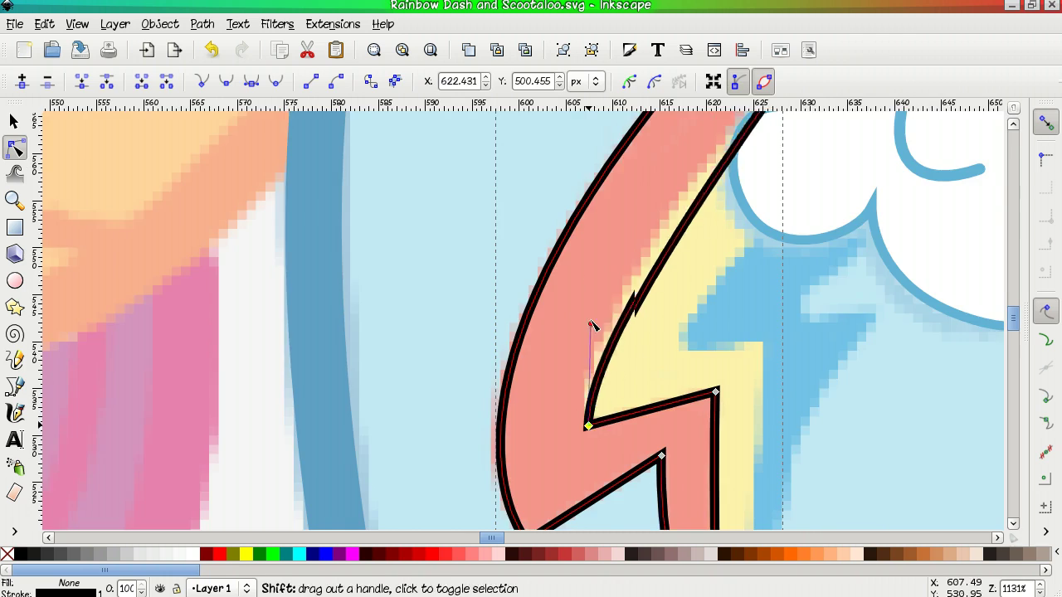
{"action": "left_click", "coordinate": [673, 266]}
{"action": "key", "text": "ctrl+shift+f"}
{"action": "key", "text": "d"}
{"action": "left_click", "coordinate": [647, 265]}
{"action": "scroll", "coordinate": [670, 249], "scroll_direction": "down", "scroll_amount": 2}
Draw a closed outline around the bolt's yellow stripe, overlapping the red stripe and the cloud.
{"action": "key", "text": "b"}
{"action": "left_click", "coordinate": [380, 308]}
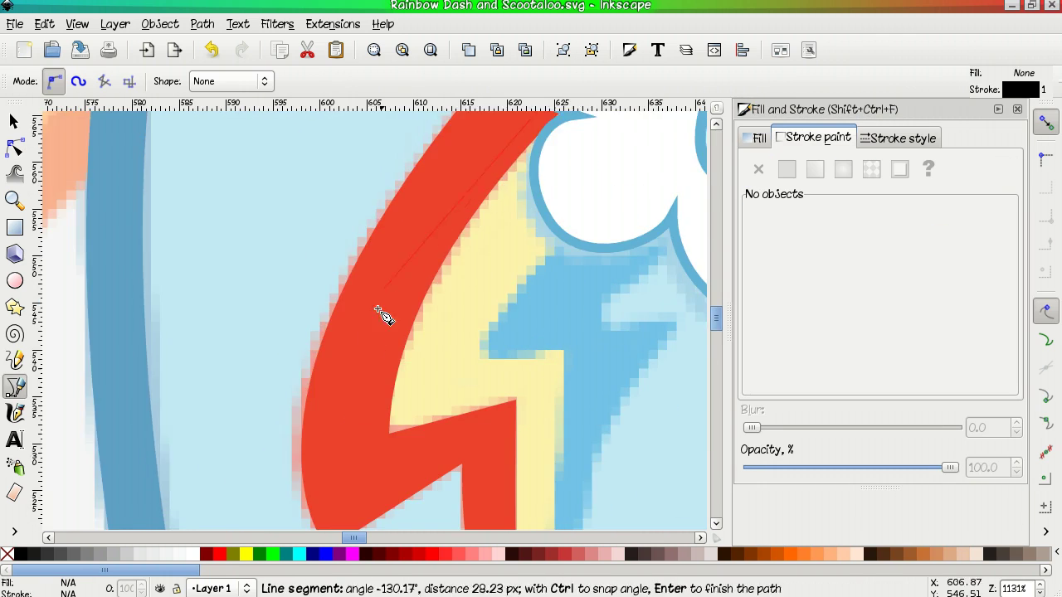
{"action": "scroll", "coordinate": [498, 374], "scroll_direction": "down", "scroll_amount": 3}
{"action": "left_click", "coordinate": [517, 427]}
{"action": "scroll", "coordinate": [604, 490], "scroll_direction": "up", "scroll_amount": 2}
{"action": "scroll", "coordinate": [636, 452], "scroll_direction": "down", "scroll_amount": 2}
{"action": "scroll", "coordinate": [623, 365], "scroll_direction": "up", "scroll_amount": 3}
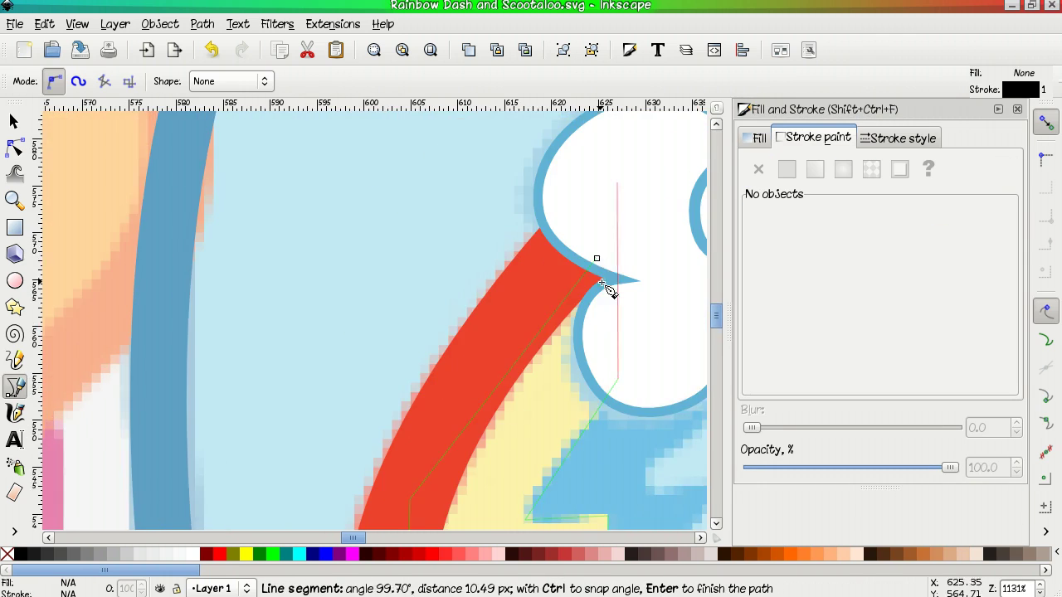
{"action": "key", "text": "Return"}
Fit the yellow stripe's curves down to its pointed tip and fill it with the sampled yellow, without a stroke.
{"action": "key", "text": "n"}
{"action": "scroll", "coordinate": [647, 398], "scroll_direction": "up", "scroll_amount": 3}
{"action": "scroll", "coordinate": [366, 299], "scroll_direction": "down", "scroll_amount": 1}
{"action": "left_click_drag", "start_coordinate": [382, 190], "coordinate": [340, 266]}
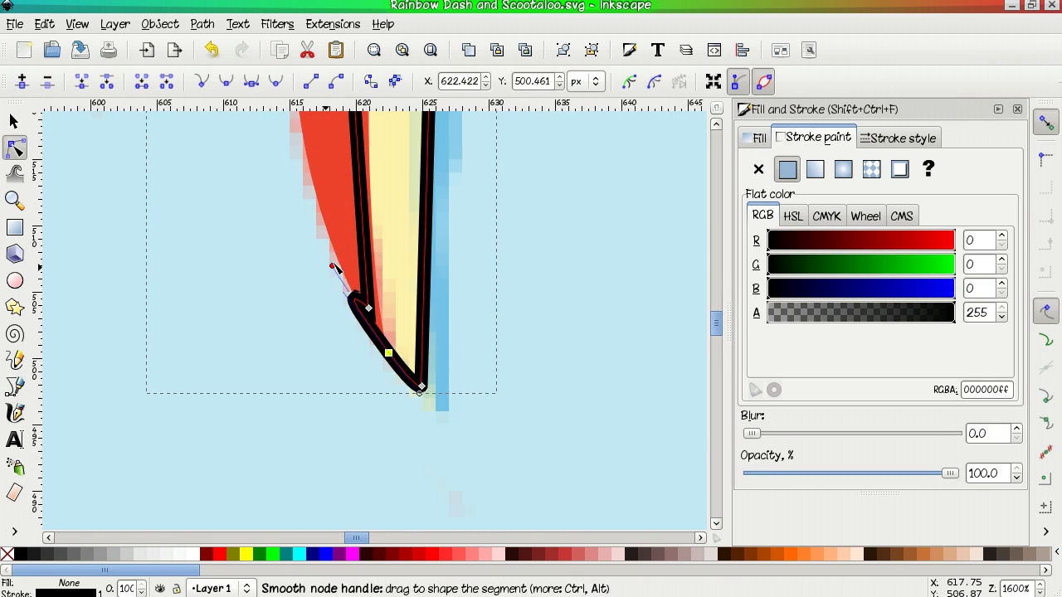
{"action": "scroll", "coordinate": [336, 270], "scroll_direction": "down", "scroll_amount": 4}
{"action": "scroll", "coordinate": [402, 259], "scroll_direction": "up", "scroll_amount": 2}
{"action": "key", "text": "d"}
{"action": "left_click", "coordinate": [383, 224]}
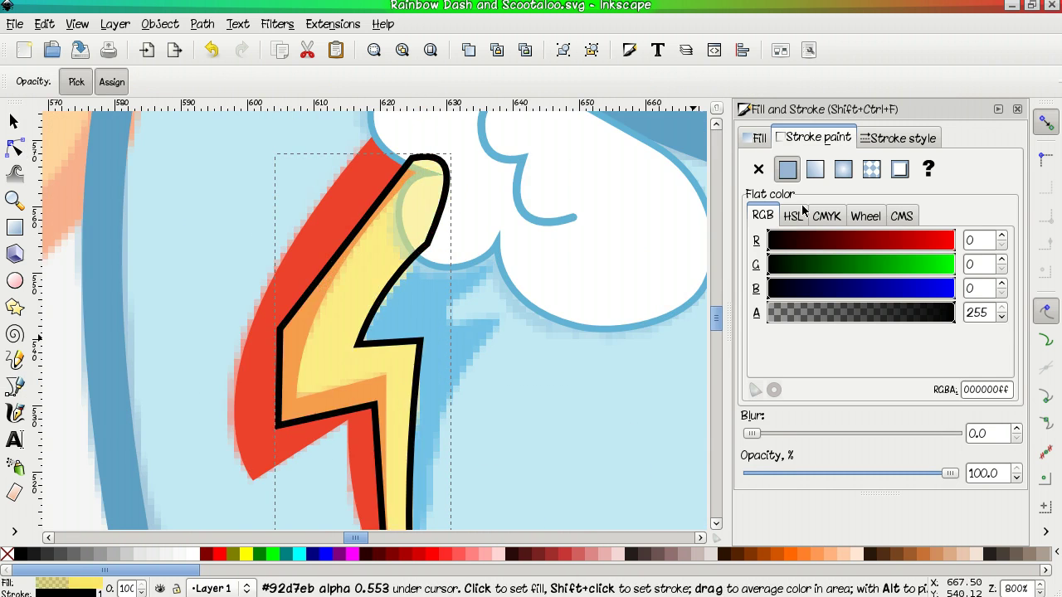
{"action": "scroll", "coordinate": [368, 315], "scroll_direction": "up", "scroll_amount": 6}
{"action": "key", "text": "n"}
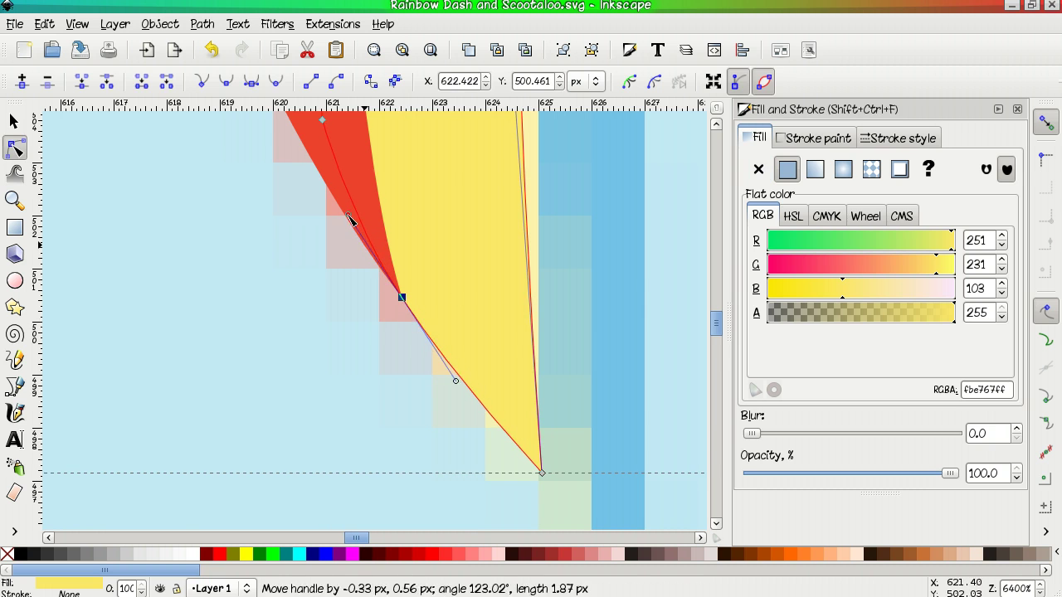
{"action": "scroll", "coordinate": [451, 391], "scroll_direction": "down", "scroll_amount": 5}
Draw a closed outline around the bolt's blue stripe, starting its lower end at the yellow stripe's tip.
{"action": "key", "text": "b"}
{"action": "scroll", "coordinate": [403, 473], "scroll_direction": "up", "scroll_amount": 2}
{"action": "left_click", "coordinate": [403, 473]}
{"action": "scroll", "coordinate": [465, 429], "scroll_direction": "up", "scroll_amount": 3}
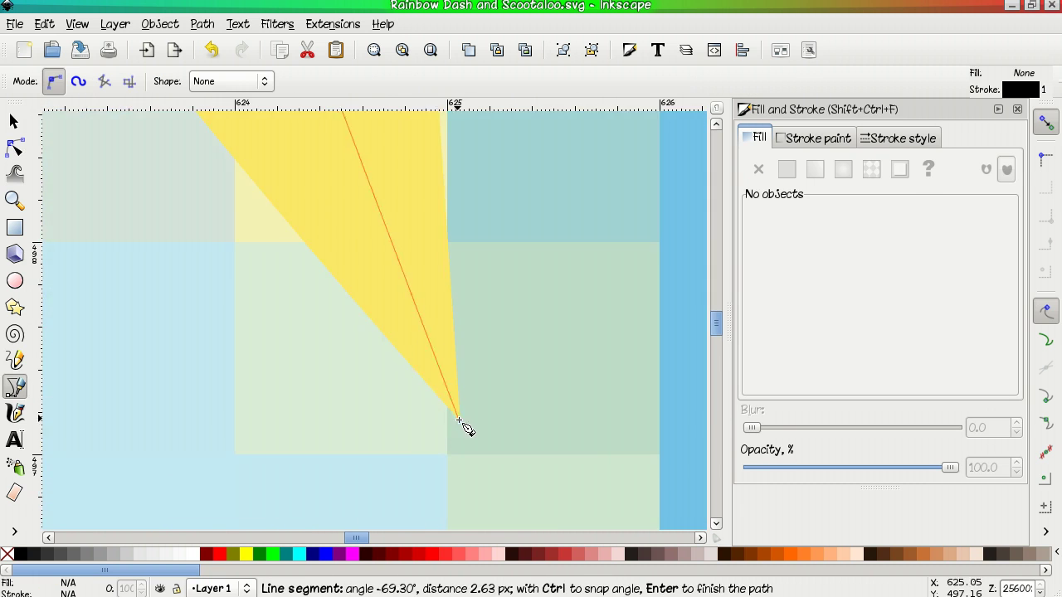
{"action": "left_click", "coordinate": [465, 429]}
{"action": "scroll", "coordinate": [628, 407], "scroll_direction": "down", "scroll_amount": 4}
{"action": "key", "text": "Return"}
{"action": "scroll", "coordinate": [628, 406], "scroll_direction": "down", "scroll_amount": 4}
Reduce the blue stripe's stroke width to 0 px and fit its curve around the bolt's tip.
{"action": "key", "text": "n"}
{"action": "scroll", "coordinate": [498, 307], "scroll_direction": "up", "scroll_amount": 6}
{"action": "left_click", "coordinate": [498, 307]}
{"action": "left_click", "coordinate": [899, 137]}
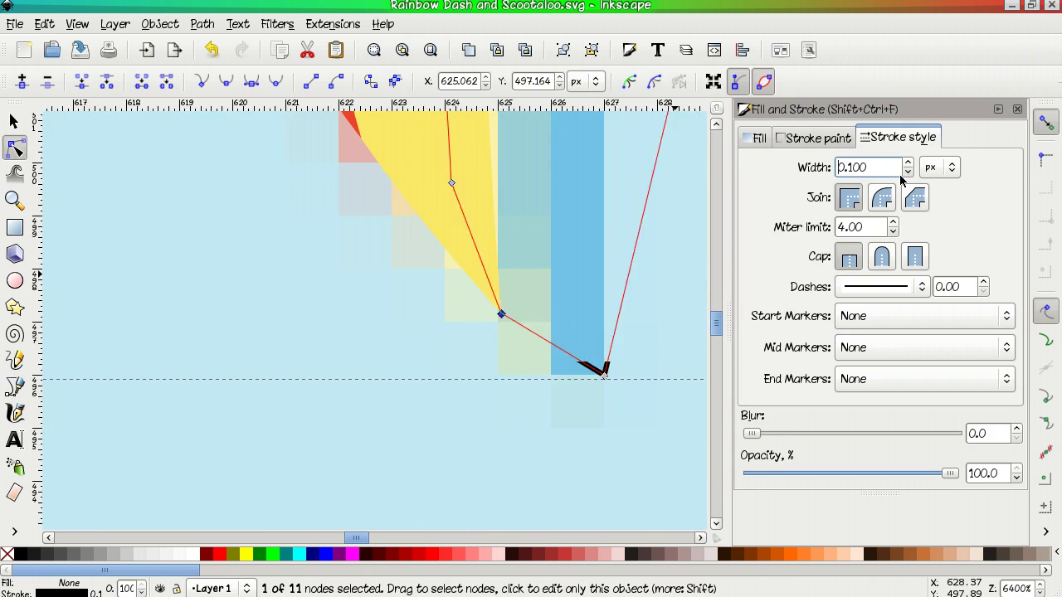
{"action": "scroll", "coordinate": [448, 179], "scroll_direction": "down", "scroll_amount": 3}
{"action": "scroll", "coordinate": [548, 249], "scroll_direction": "down", "scroll_amount": 4}
{"action": "left_click_drag", "start_coordinate": [531, 257], "coordinate": [573, 237]}
{"action": "scroll", "coordinate": [569, 232], "scroll_direction": "up", "scroll_amount": 6}
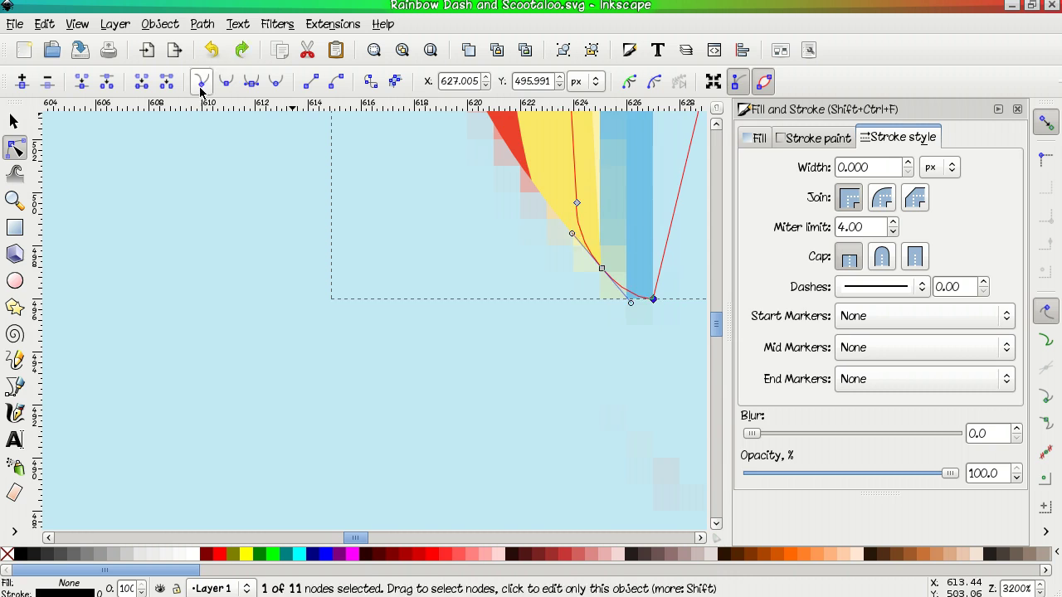
Fill the bolt's blue stripe with the sampled blue 0291d4, without a stroke.
{"action": "key", "text": "d"}
{"action": "scroll", "coordinate": [581, 249], "scroll_direction": "down", "scroll_amount": 12}
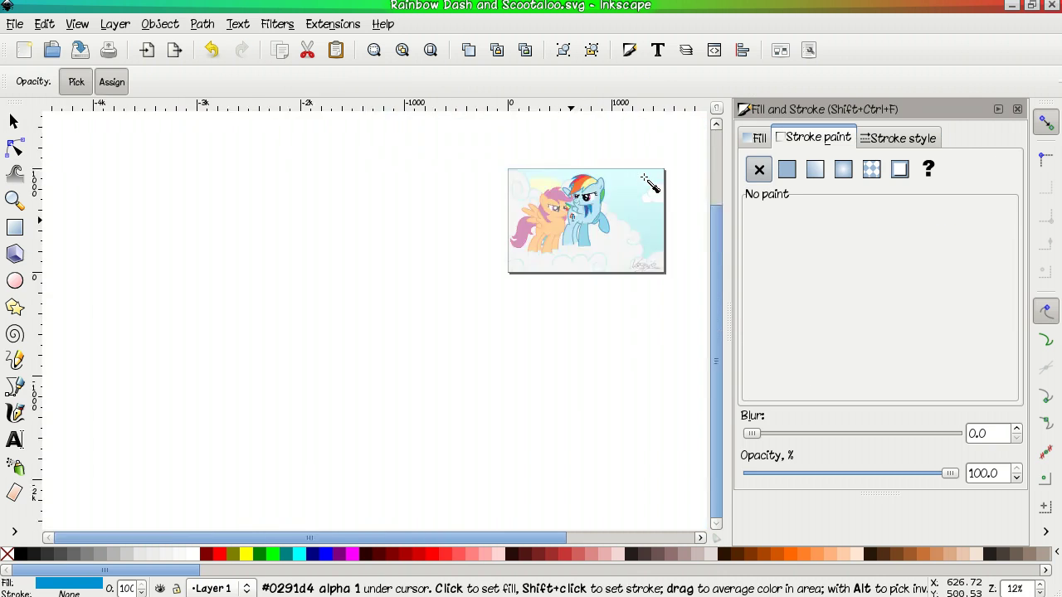
{"action": "scroll", "coordinate": [585, 307], "scroll_direction": "up", "scroll_amount": 2}
{"action": "scroll", "coordinate": [585, 307], "scroll_direction": "up", "scroll_amount": 5}
{"action": "scroll", "coordinate": [432, 197], "scroll_direction": "down", "scroll_amount": 2}
Adjust the node and handle of the raised leg's outline where it meets the belly line.
{"action": "key", "text": "n"}
{"action": "left_click", "coordinate": [431, 197]}
{"action": "left_click", "coordinate": [384, 300]}
{"action": "scroll", "coordinate": [349, 332], "scroll_direction": "up", "scroll_amount": 4}
{"action": "scroll", "coordinate": [313, 351], "scroll_direction": "down", "scroll_amount": 2}
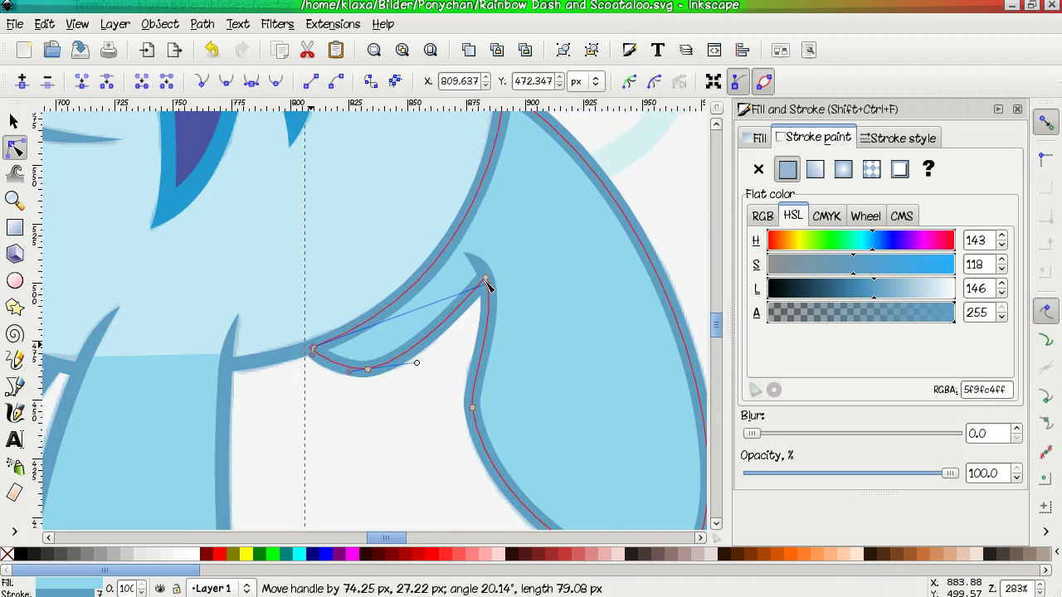
{"action": "scroll", "coordinate": [498, 266], "scroll_direction": "up", "scroll_amount": 8}
{"action": "left_click_drag", "start_coordinate": [497, 288], "coordinate": [500, 285]}
{"action": "scroll", "coordinate": [464, 307], "scroll_direction": "down", "scroll_amount": 8}
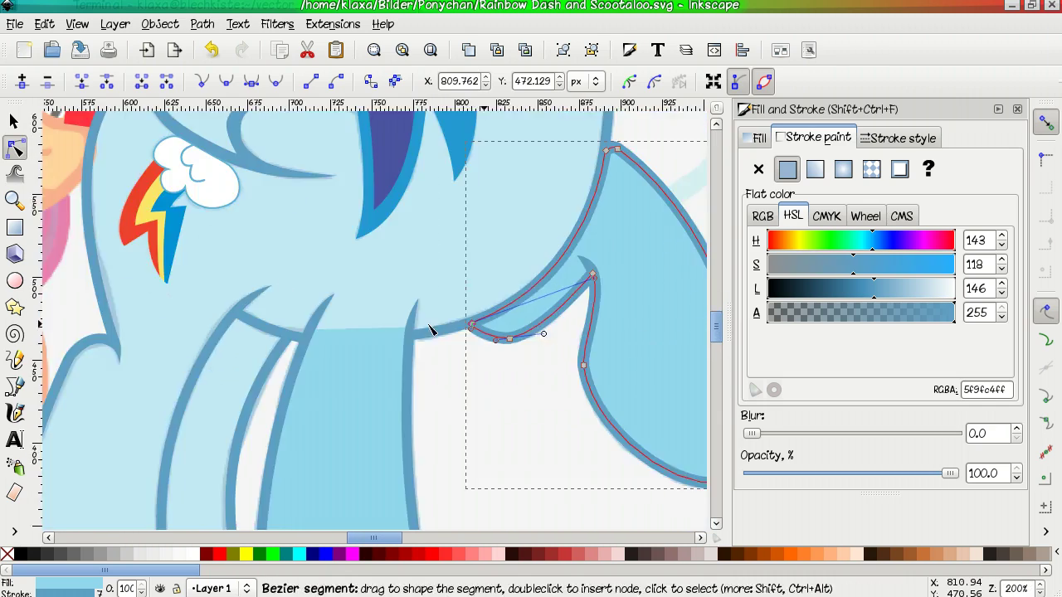
Convert the raised leg's outline stroke to a filled path and reshape its corner at the belly line.
{"action": "middle_click", "coordinate": [430, 330]}
{"action": "left_click", "coordinate": [415, 214]}
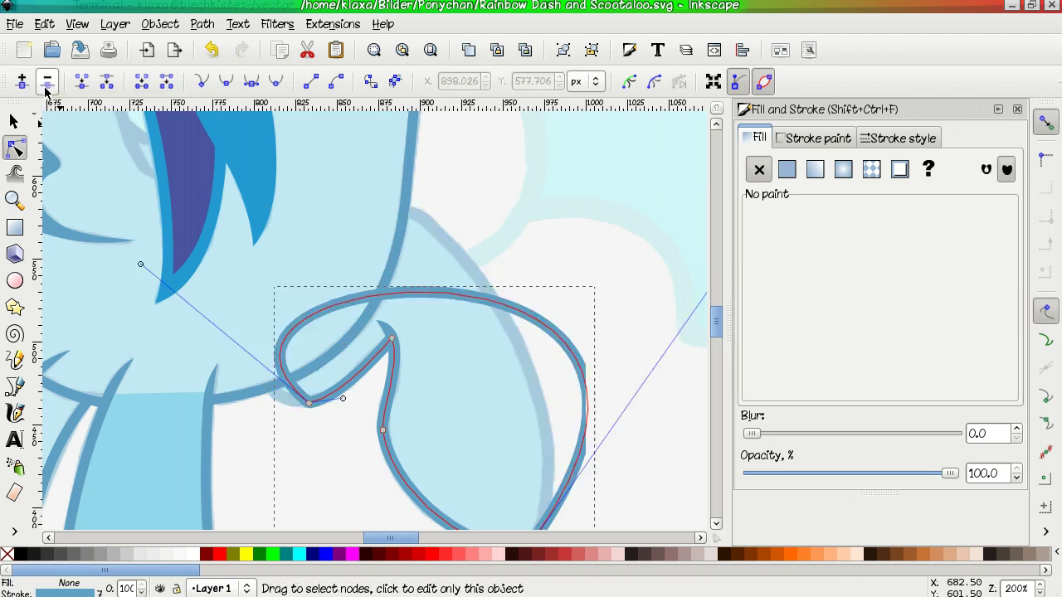
{"action": "scroll", "coordinate": [415, 336], "scroll_direction": "up", "scroll_amount": 4}
{"action": "scroll", "coordinate": [414, 339], "scroll_direction": "down", "scroll_amount": 1}
{"action": "left_click_drag", "start_coordinate": [175, 445], "coordinate": [221, 441]}
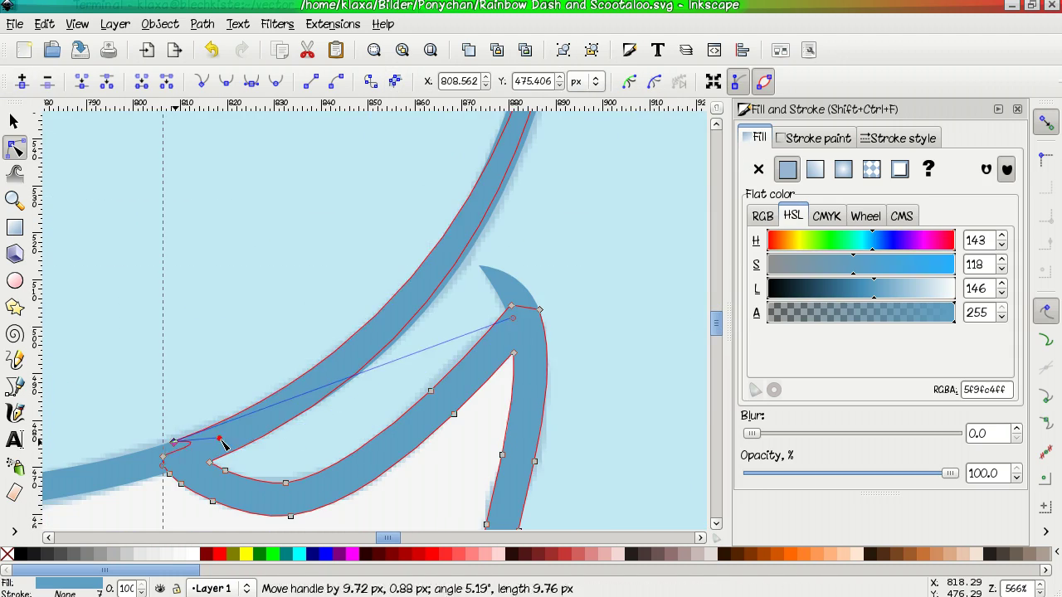
{"action": "scroll", "coordinate": [332, 373], "scroll_direction": "down", "scroll_amount": 4}
{"action": "scroll", "coordinate": [360, 398], "scroll_direction": "up", "scroll_amount": 5}
Trace the body silhouette from the ear tip down the back, around the raised leg and along the belly and legs.
{"action": "key", "text": "c"}
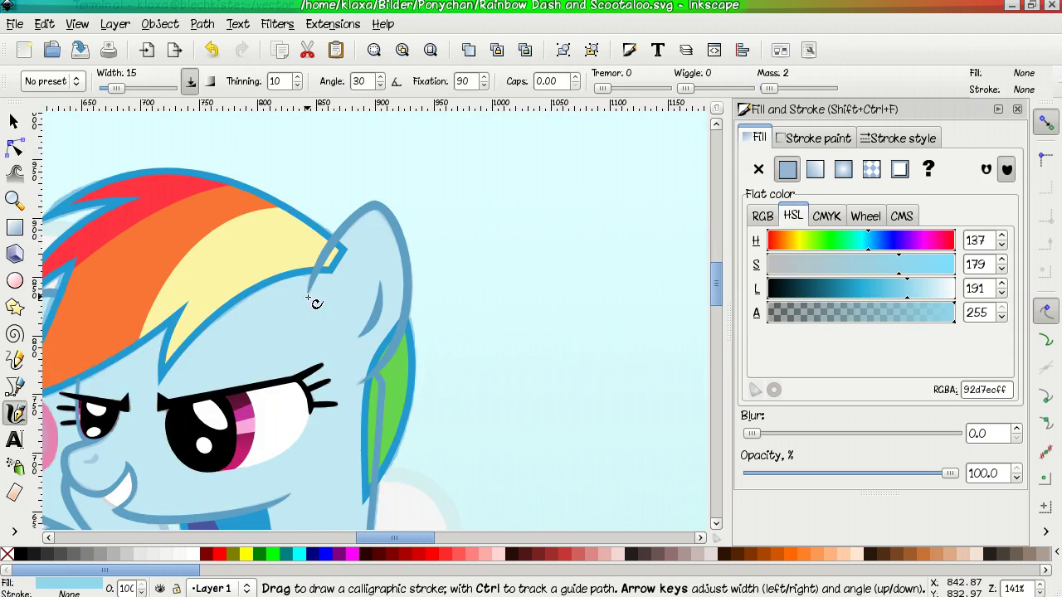
{"action": "key", "text": "b"}
{"action": "left_click", "coordinate": [379, 204]}
{"action": "scroll", "coordinate": [378, 380], "scroll_direction": "up", "scroll_amount": 3}
{"action": "scroll", "coordinate": [451, 287], "scroll_direction": "down", "scroll_amount": 2}
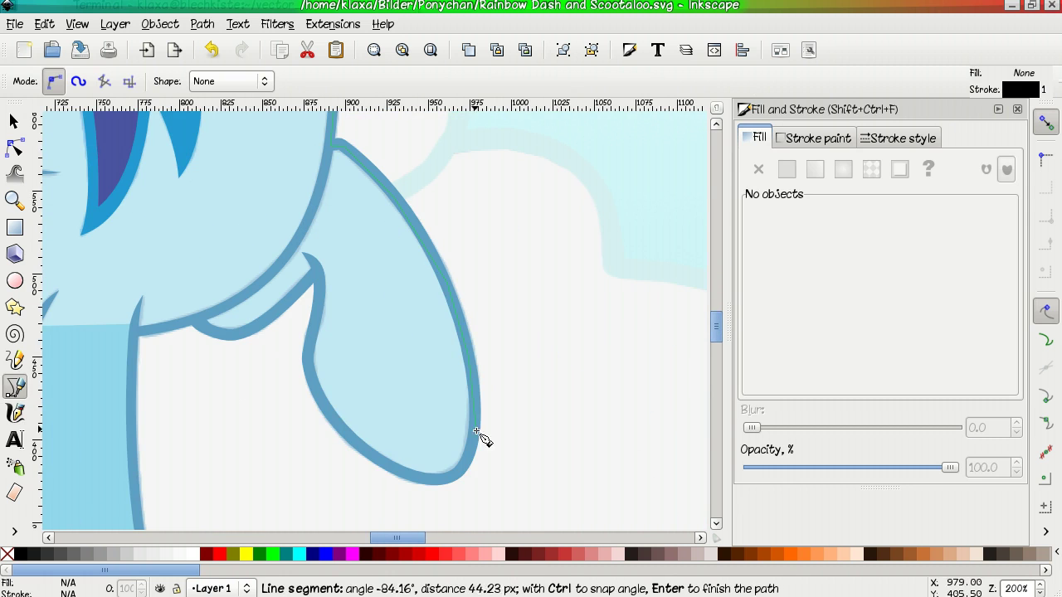
{"action": "scroll", "coordinate": [323, 309], "scroll_direction": "left", "scroll_amount": 5}
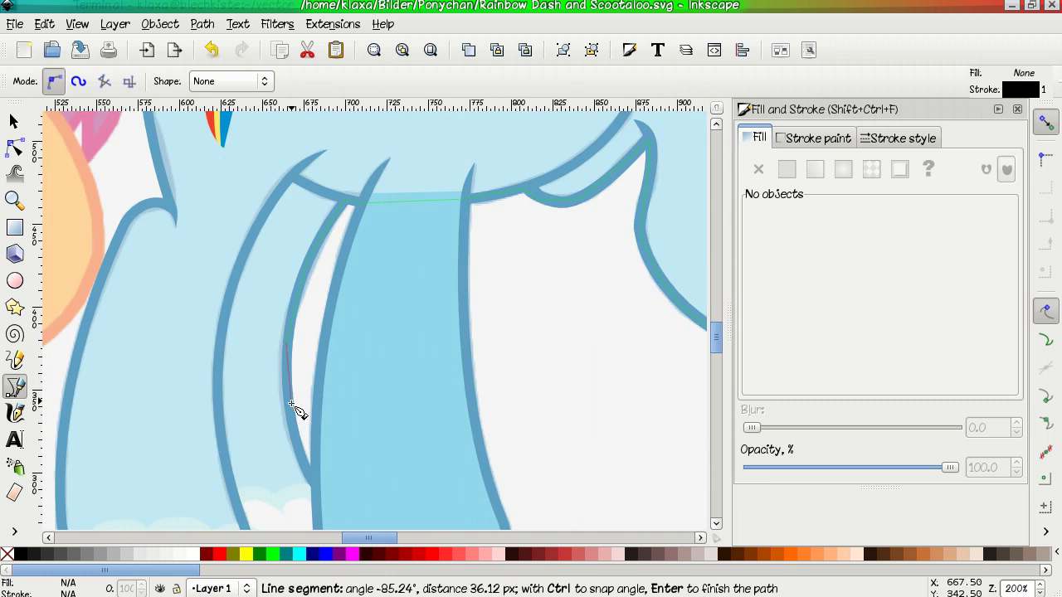
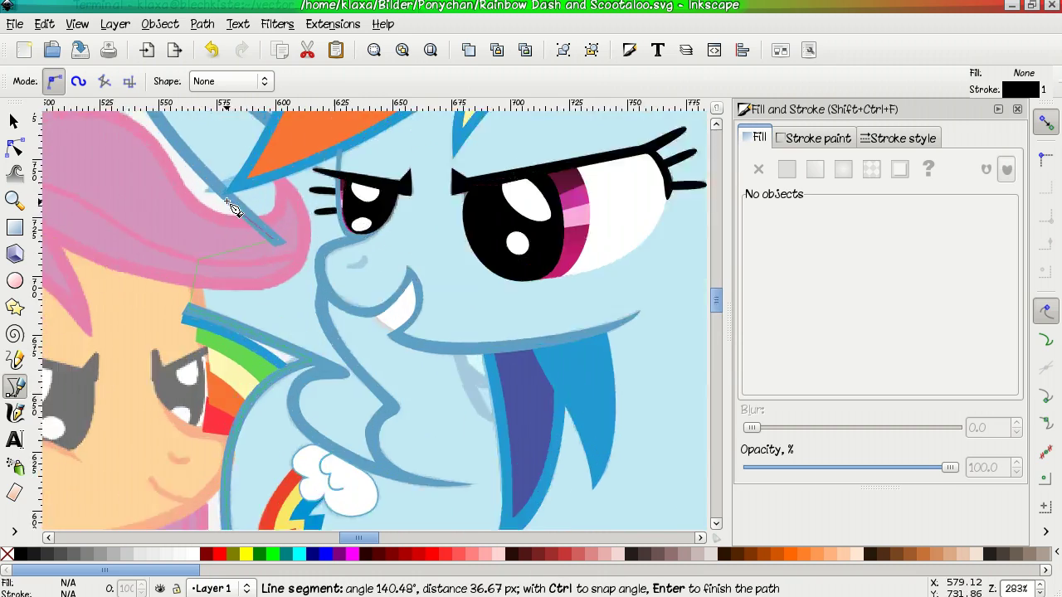
Continue the body silhouette up the flank and far foreleg, through the mane, and close it at the ear tip.
{"action": "scroll", "coordinate": [357, 455], "scroll_direction": "up", "scroll_amount": 1}
{"action": "left_click", "coordinate": [357, 455]}
{"action": "scroll", "coordinate": [446, 175], "scroll_direction": "up", "scroll_amount": 2}
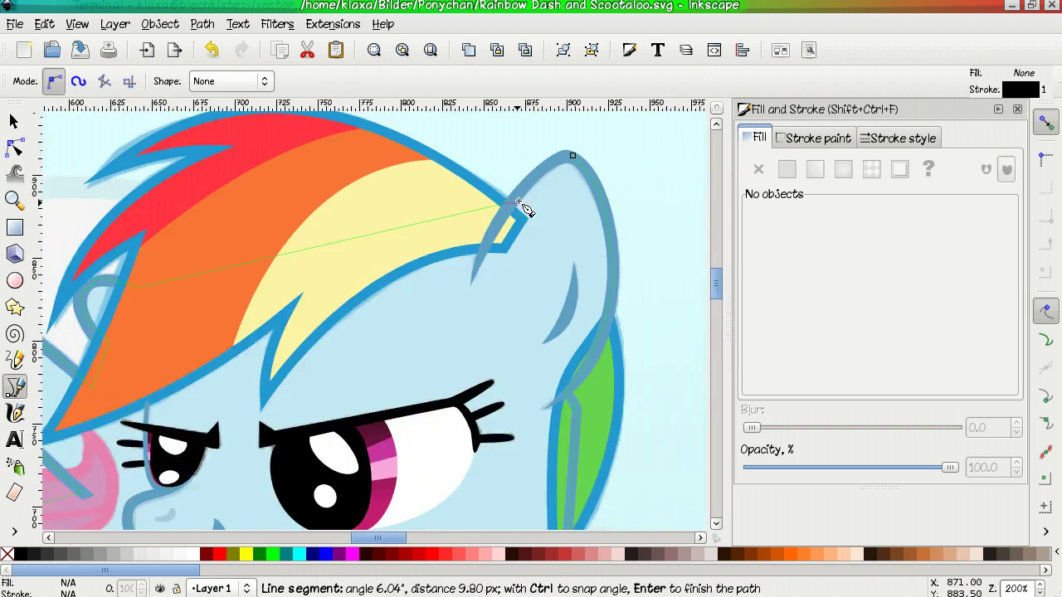
{"action": "left_click", "coordinate": [522, 261]}
Fill the body silhouette with the sampled light blue 92d7ec, without a stroke, behind the outlines, eyes and mane.
{"action": "scroll", "coordinate": [522, 261], "scroll_direction": "down", "scroll_amount": 3}
{"action": "scroll", "coordinate": [561, 175], "scroll_direction": "up", "scroll_amount": 1}
{"action": "key", "text": "d"}
{"action": "left_click", "coordinate": [561, 176]}
{"action": "scroll", "coordinate": [561, 176], "scroll_direction": "up", "scroll_amount": 4}
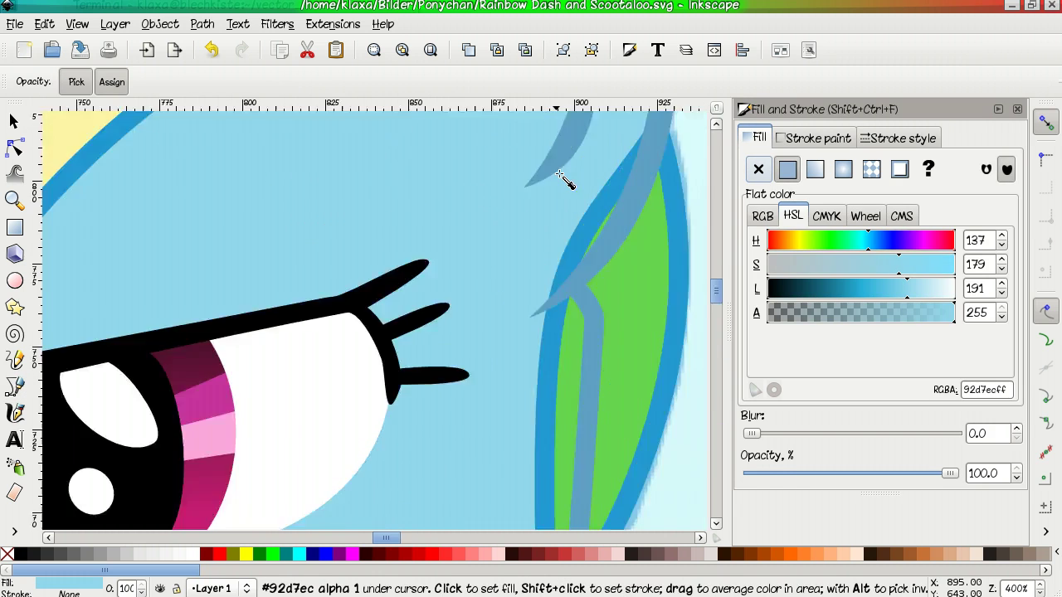
{"action": "scroll", "coordinate": [498, 178], "scroll_direction": "down", "scroll_amount": 4}
{"action": "scroll", "coordinate": [332, 256], "scroll_direction": "up", "scroll_amount": 4}
Trace Rainbow Dash's nostril as a closed curved path with stroke width 0 and fill it with the sampled darker blue.
{"action": "key", "text": "b"}
{"action": "left_click", "coordinate": [283, 272]}
{"action": "left_click", "coordinate": [324, 253]}
{"action": "key", "text": "n"}
{"action": "left_click", "coordinate": [286, 276]}
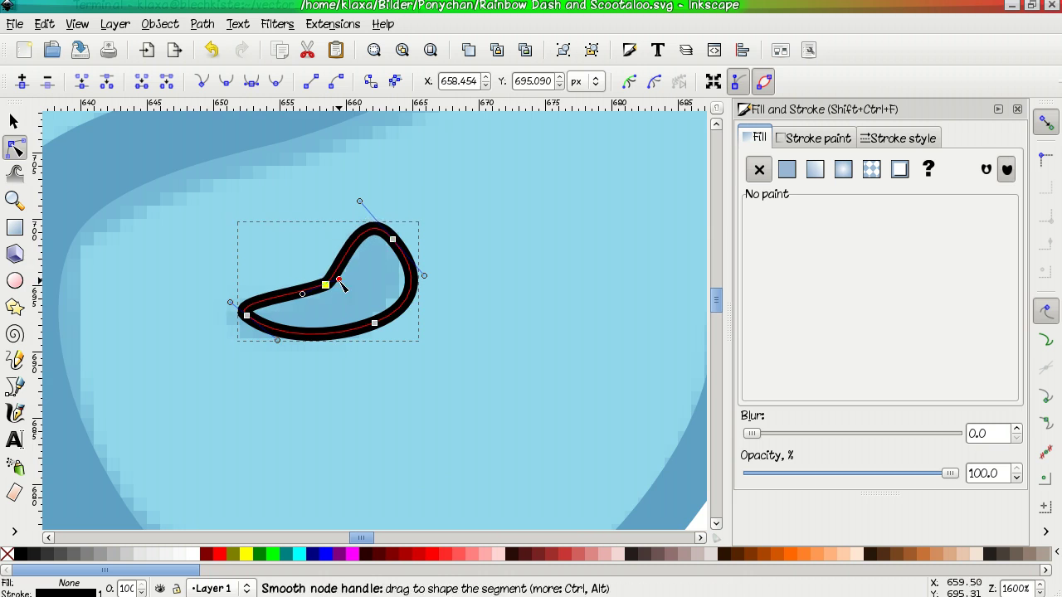
{"action": "left_click", "coordinate": [388, 233]}
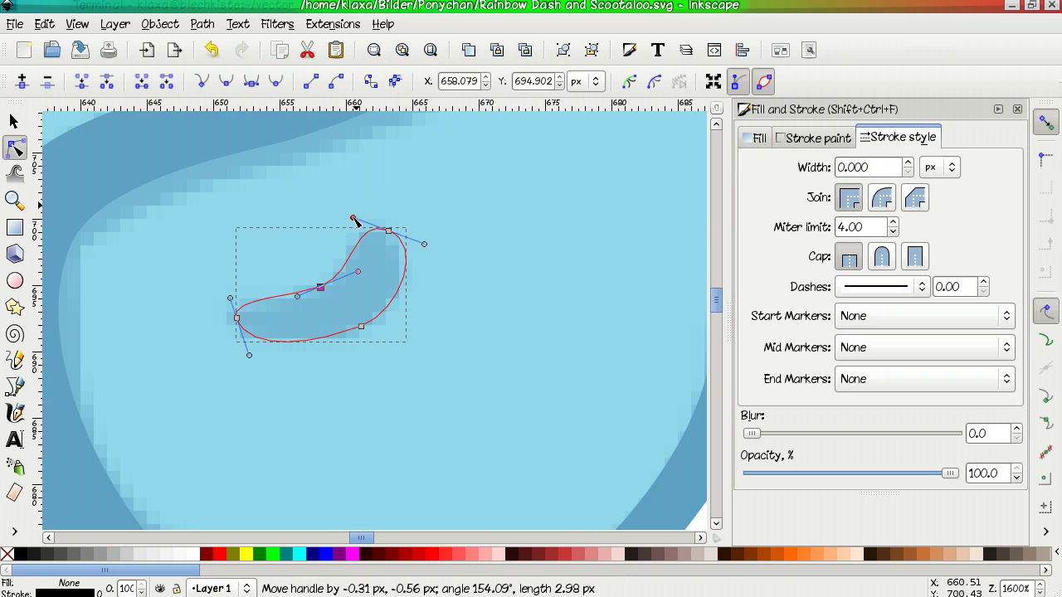
{"action": "key", "text": "d"}
{"action": "scroll", "coordinate": [612, 266], "scroll_direction": "down", "scroll_amount": 4}
{"action": "key", "text": "s"}
Draw a patch over the mane tip inside Rainbow Dash's near ear and fill it with the sampled light blue.
{"action": "key", "text": "b"}
{"action": "scroll", "coordinate": [407, 309], "scroll_direction": "up", "scroll_amount": 3}
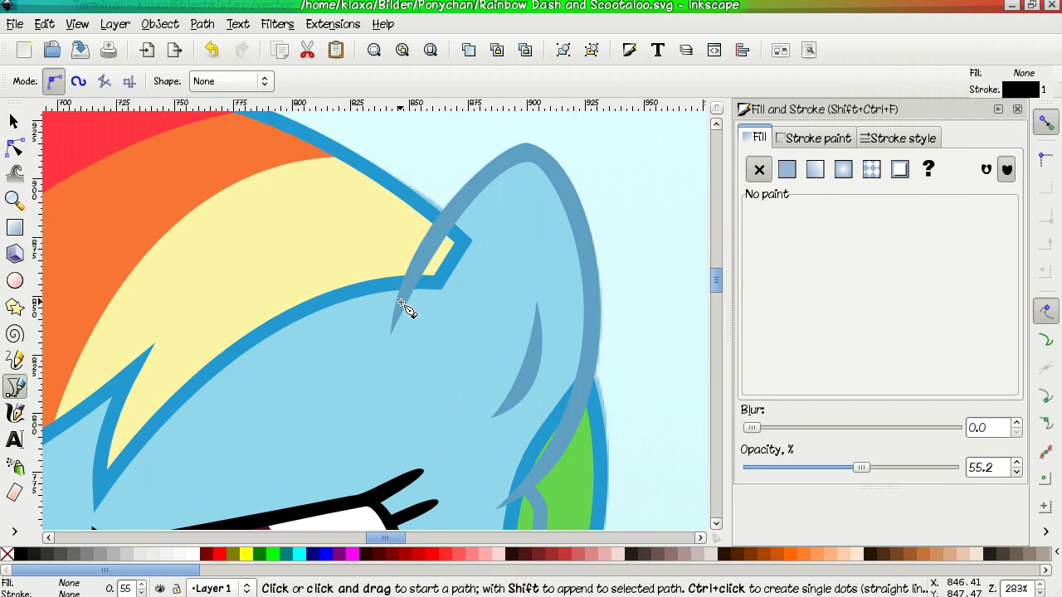
{"action": "key", "text": "d"}
{"action": "left_click", "coordinate": [407, 309]}
{"action": "key", "text": "s"}
{"action": "scroll", "coordinate": [315, 332], "scroll_direction": "down", "scroll_amount": 3}
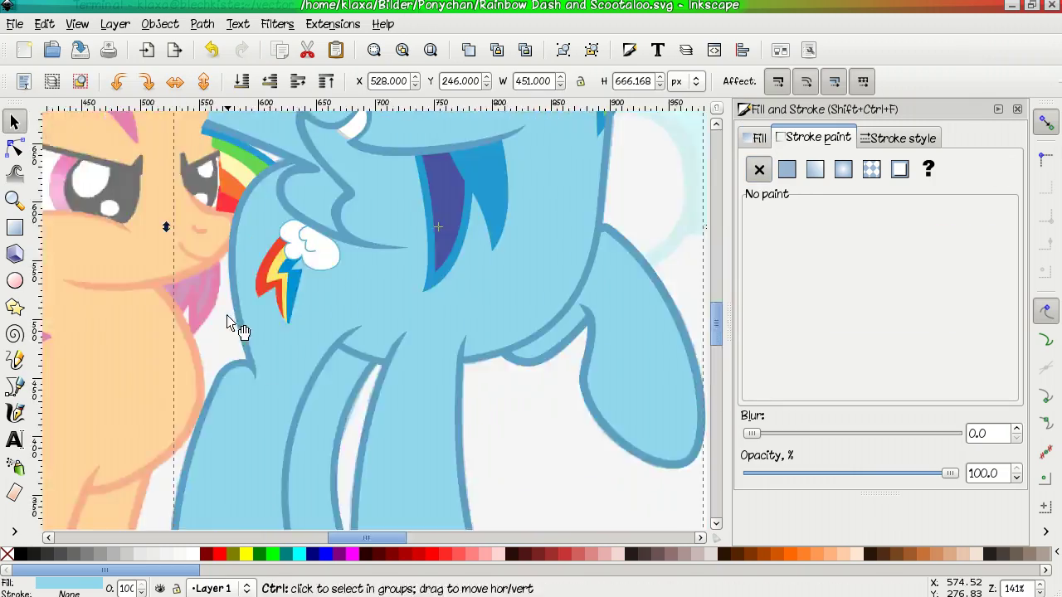
Bring the semi-transparent reference picture in front of Rainbow Dash's shapes around Scootaloo's forelock.
{"action": "scroll", "coordinate": [226, 318], "scroll_direction": "down", "scroll_amount": 5}
{"action": "key", "text": "b"}
{"action": "scroll", "coordinate": [439, 325], "scroll_direction": "up", "scroll_amount": 6}
{"action": "scroll", "coordinate": [434, 325], "scroll_direction": "left", "scroll_amount": 5}
{"action": "scroll", "coordinate": [434, 324], "scroll_direction": "down", "scroll_amount": 2}
{"action": "left_click", "coordinate": [269, 259]}
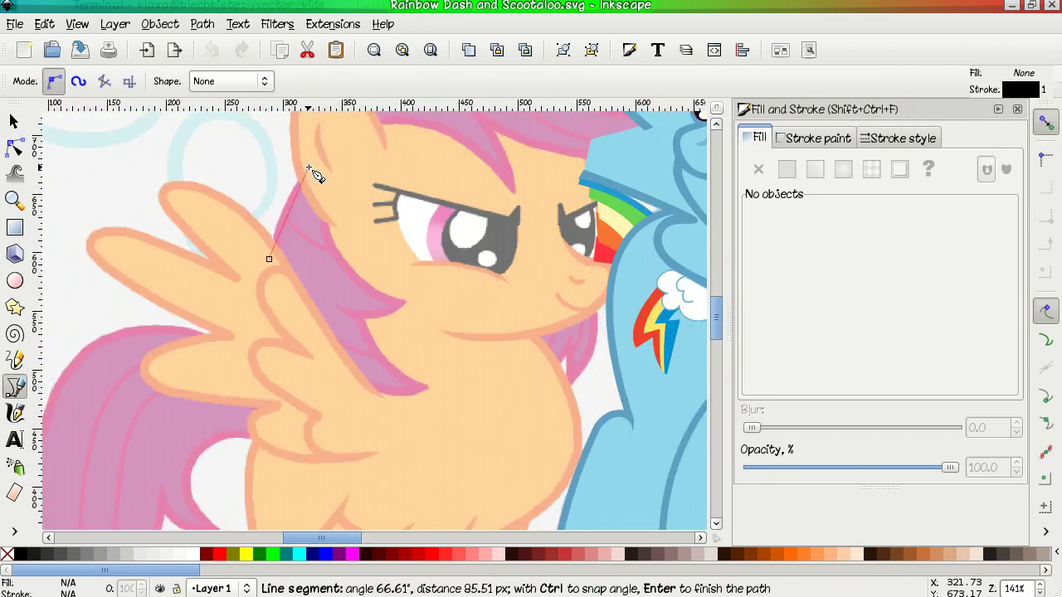
{"action": "scroll", "coordinate": [315, 174], "scroll_direction": "up", "scroll_amount": 3}
{"action": "scroll", "coordinate": [441, 301], "scroll_direction": "right", "scroll_amount": 2}
{"action": "key", "text": "n"}
{"action": "scroll", "coordinate": [178, 261], "scroll_direction": "down", "scroll_amount": 3}
{"action": "key", "text": "b"}
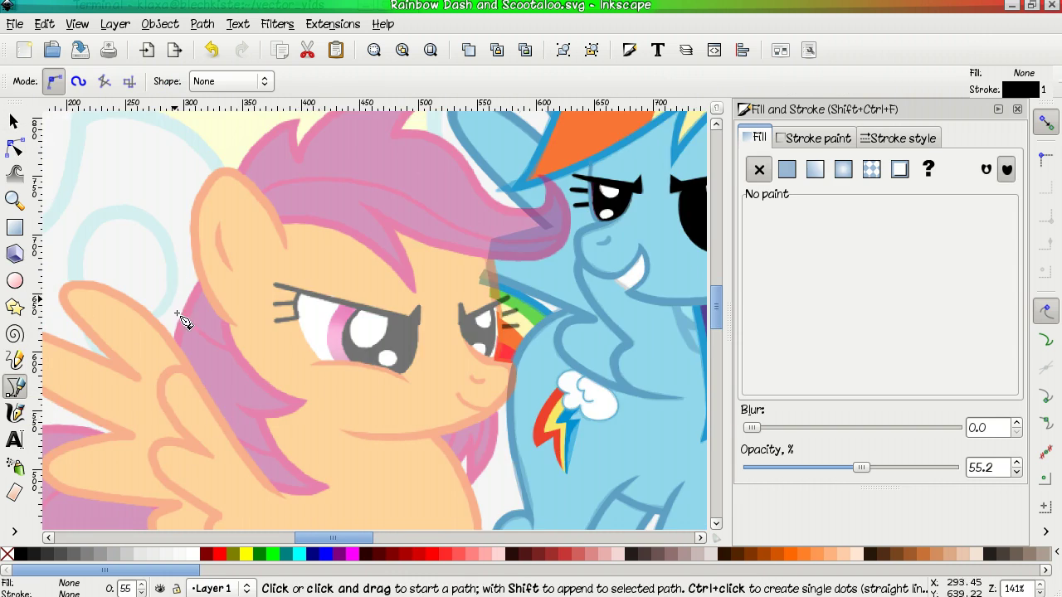
Trace Scootaloo's mane as a closed path of straight segments, from the neck around the forelock and back along the face.
{"action": "scroll", "coordinate": [178, 317], "scroll_direction": "up", "scroll_amount": 3}
{"action": "scroll", "coordinate": [178, 317], "scroll_direction": "right", "scroll_amount": 1}
{"action": "left_click", "coordinate": [138, 454]}
{"action": "left_click", "coordinate": [260, 222]}
{"action": "scroll", "coordinate": [249, 374], "scroll_direction": "down", "scroll_amount": 4}
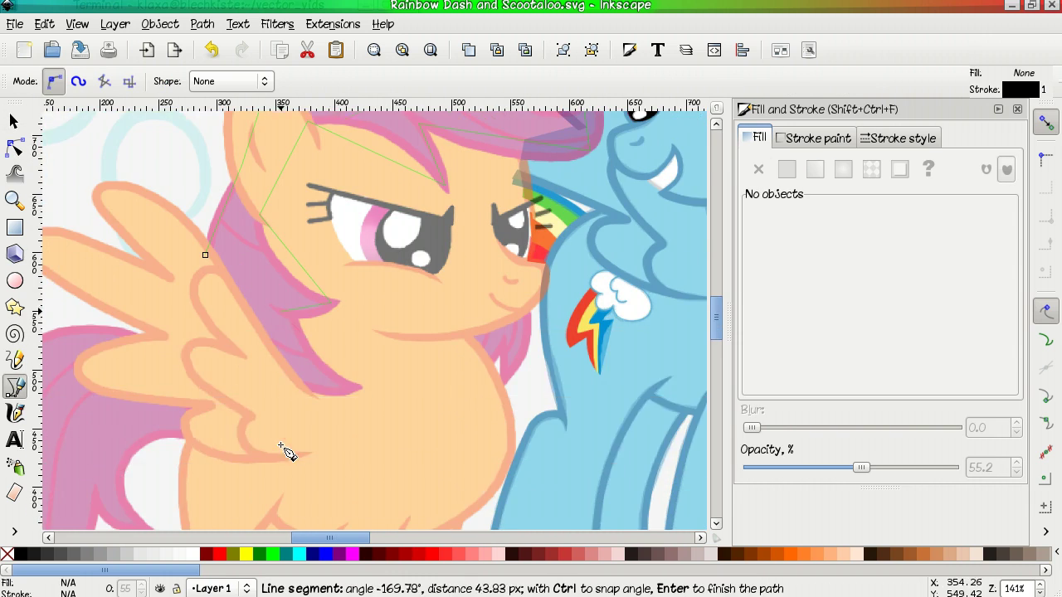
{"action": "key", "text": "Return"}
Bend the mane path's segments along the upper spikes and the notch leading into the forelock.
{"action": "key", "text": "n"}
{"action": "scroll", "coordinate": [270, 314], "scroll_direction": "up", "scroll_amount": 4}
{"action": "scroll", "coordinate": [208, 368], "scroll_direction": "up", "scroll_amount": 3}
{"action": "scroll", "coordinate": [209, 368], "scroll_direction": "right", "scroll_amount": 3}
{"action": "left_click_drag", "start_coordinate": [222, 343], "coordinate": [287, 236]}
{"action": "scroll", "coordinate": [343, 217], "scroll_direction": "down", "scroll_amount": 2}
{"action": "left_click", "coordinate": [166, 418]}
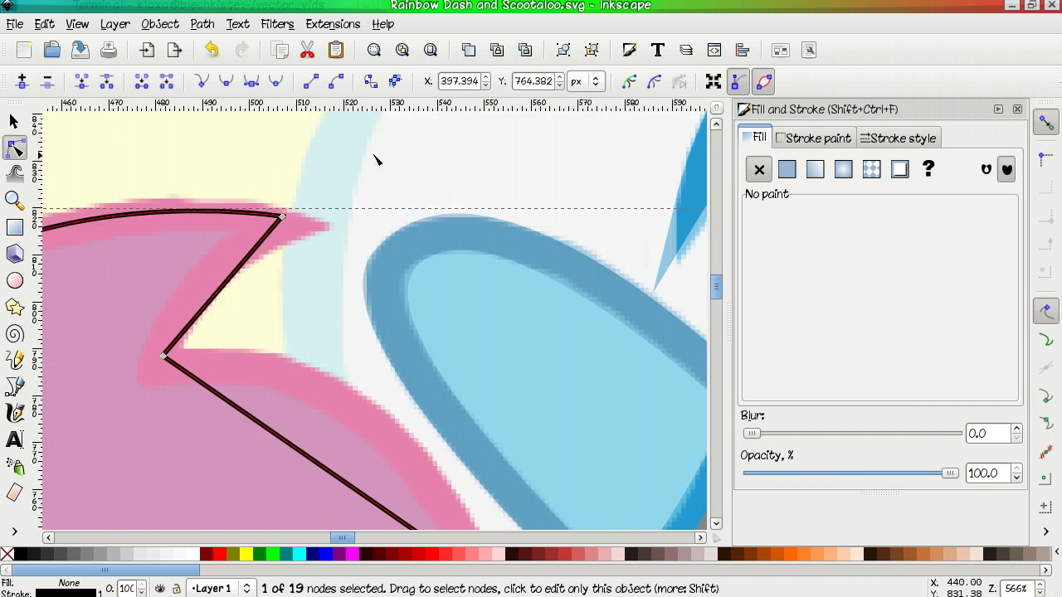
{"action": "scroll", "coordinate": [374, 161], "scroll_direction": "down", "scroll_amount": 3}
{"action": "scroll", "coordinate": [166, 396], "scroll_direction": "up", "scroll_amount": 2}
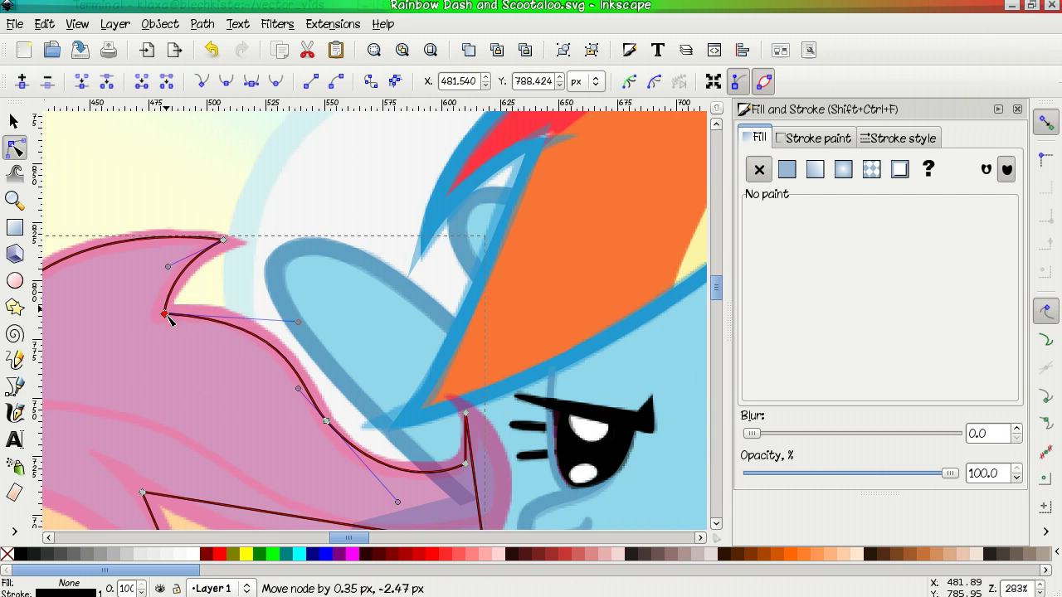
Curve the mane path around the forelock's curled tip and along its lower edge to the spike above the eye.
{"action": "scroll", "coordinate": [471, 417], "scroll_direction": "down", "scroll_amount": 4}
{"action": "left_click", "coordinate": [479, 411]}
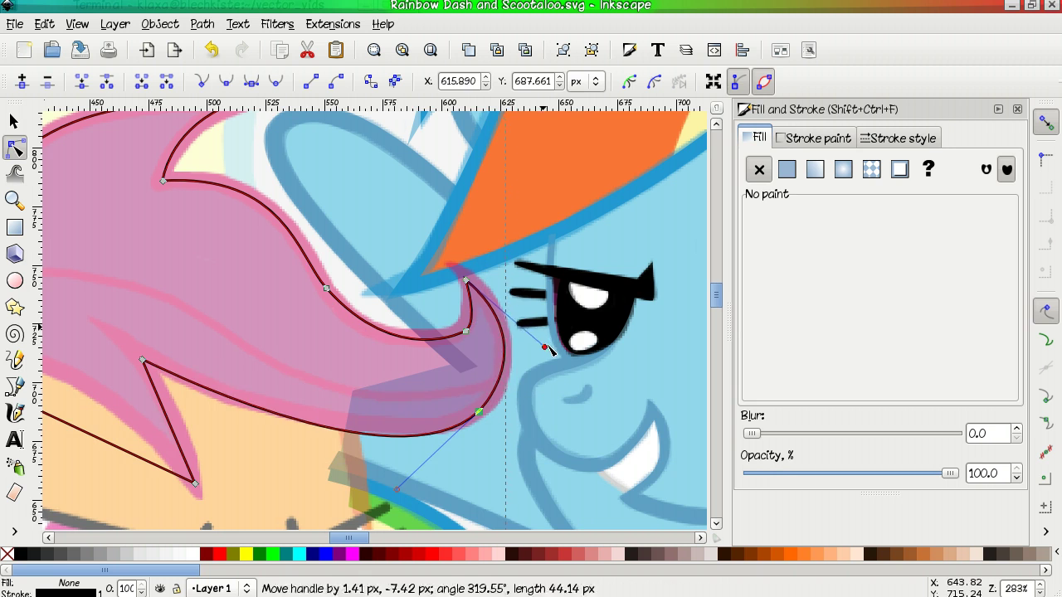
{"action": "scroll", "coordinate": [329, 304], "scroll_direction": "up", "scroll_amount": 3}
{"action": "left_click", "coordinate": [466, 331]}
{"action": "scroll", "coordinate": [420, 396], "scroll_direction": "down", "scroll_amount": 3}
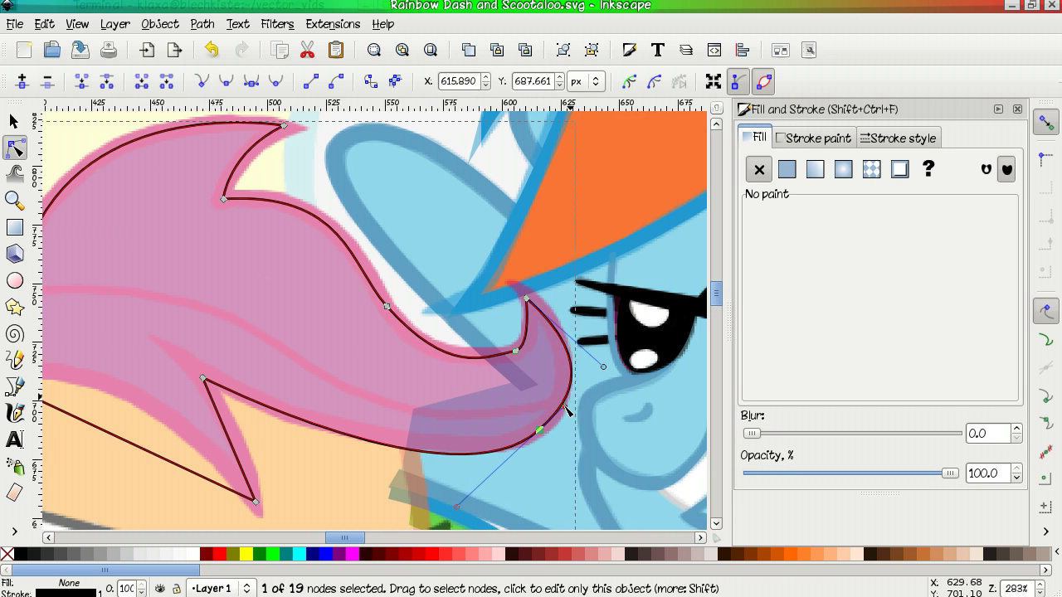
{"action": "left_click_drag", "start_coordinate": [449, 497], "coordinate": [449, 491]}
{"action": "scroll", "coordinate": [449, 492], "scroll_direction": "left", "scroll_amount": 4}
{"action": "left_click_drag", "start_coordinate": [330, 371], "coordinate": [376, 431]}
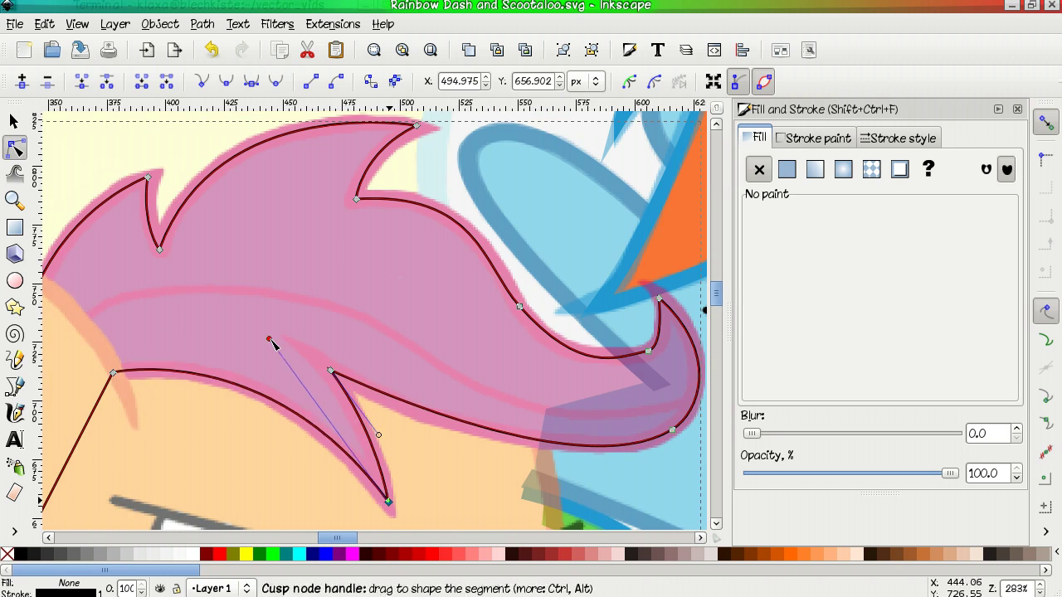
Curve the mane path down along the face and around the two lower lock tips.
{"action": "scroll", "coordinate": [270, 341], "scroll_direction": "down", "scroll_amount": 9}
{"action": "scroll", "coordinate": [271, 341], "scroll_direction": "left", "scroll_amount": 8}
{"action": "scroll", "coordinate": [293, 459], "scroll_direction": "down", "scroll_amount": 2}
{"action": "scroll", "coordinate": [293, 459], "scroll_direction": "right", "scroll_amount": 2}
{"action": "scroll", "coordinate": [493, 351], "scroll_direction": "down", "scroll_amount": 2}
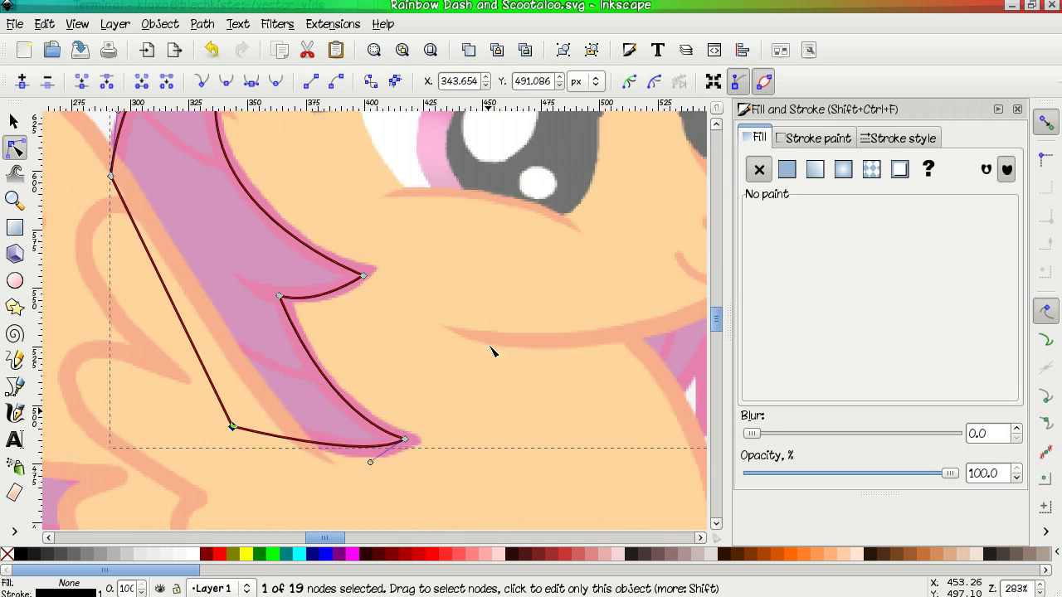
Set the mane outline's stroke to 6 px with miter limit 100 and refine the curves along the forelock's top edge.
{"action": "left_click", "coordinate": [868, 143]}
{"action": "scroll", "coordinate": [486, 244], "scroll_direction": "up", "scroll_amount": 4, "text": "ctrl"}
{"action": "left_click_drag", "start_coordinate": [544, 332], "coordinate": [480, 317]}
{"action": "scroll", "coordinate": [480, 317], "scroll_direction": "down", "scroll_amount": 2, "text": "ctrl"}
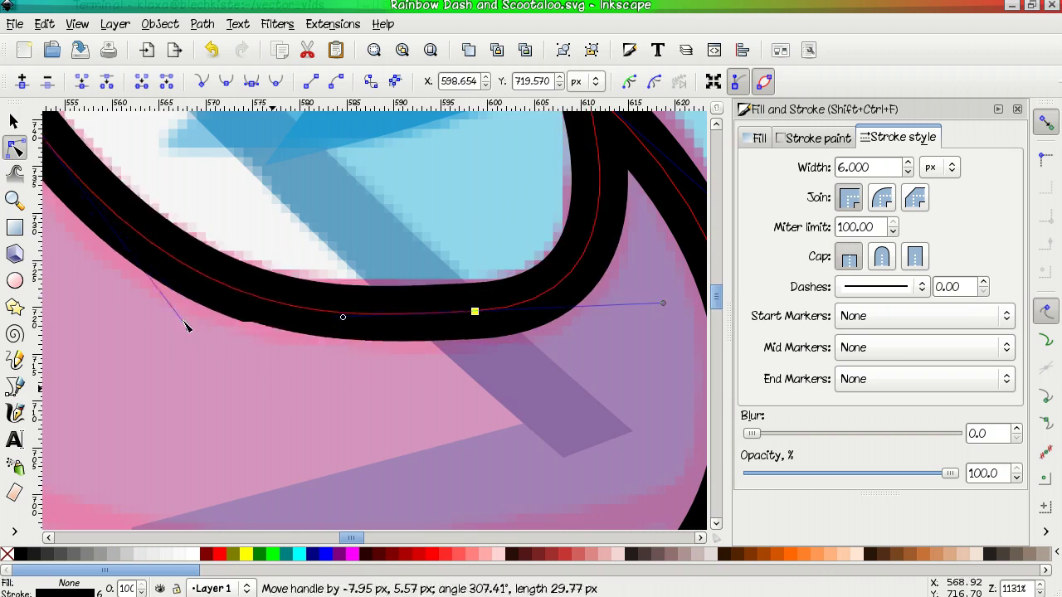
{"action": "scroll", "coordinate": [249, 332], "scroll_direction": "down", "scroll_amount": 2, "text": "ctrl"}
{"action": "scroll", "coordinate": [277, 348], "scroll_direction": "left", "scroll_amount": 5}
{"action": "left_click_drag", "start_coordinate": [277, 348], "coordinate": [270, 347]}
{"action": "scroll", "coordinate": [271, 346], "scroll_direction": "up", "scroll_amount": 5}
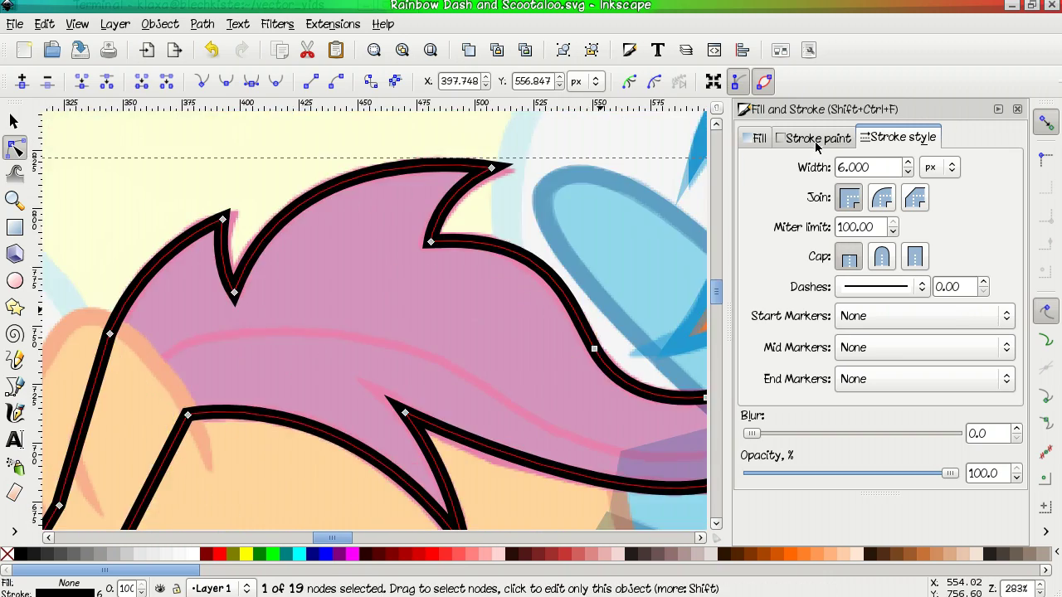
Give the mane a d41b6b pink stroke and a b13d89 purple fill.
{"action": "key", "text": "F7"}
{"action": "scroll", "coordinate": [310, 337], "scroll_direction": "up", "scroll_amount": 5, "text": "ctrl"}
{"action": "left_click", "coordinate": [310, 336], "text": "shift"}
{"action": "scroll", "coordinate": [310, 337], "scroll_direction": "down", "scroll_amount": 6, "text": "ctrl"}
{"action": "left_click", "coordinate": [344, 324]}
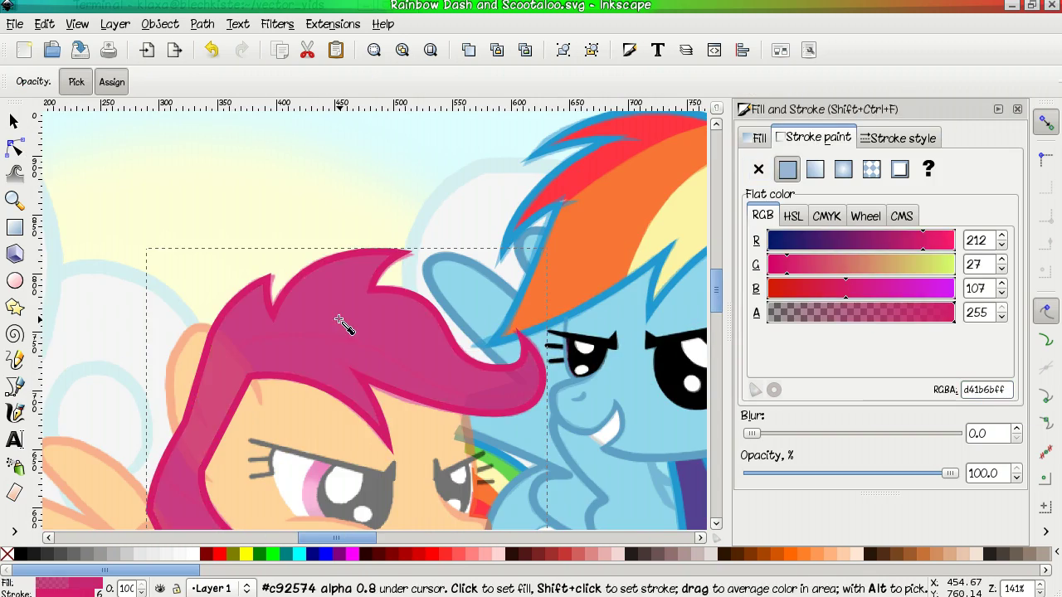
{"action": "scroll", "coordinate": [373, 323], "scroll_direction": "down", "scroll_amount": 3}
{"action": "key", "text": "F1"}
{"action": "left_click", "coordinate": [534, 423]}
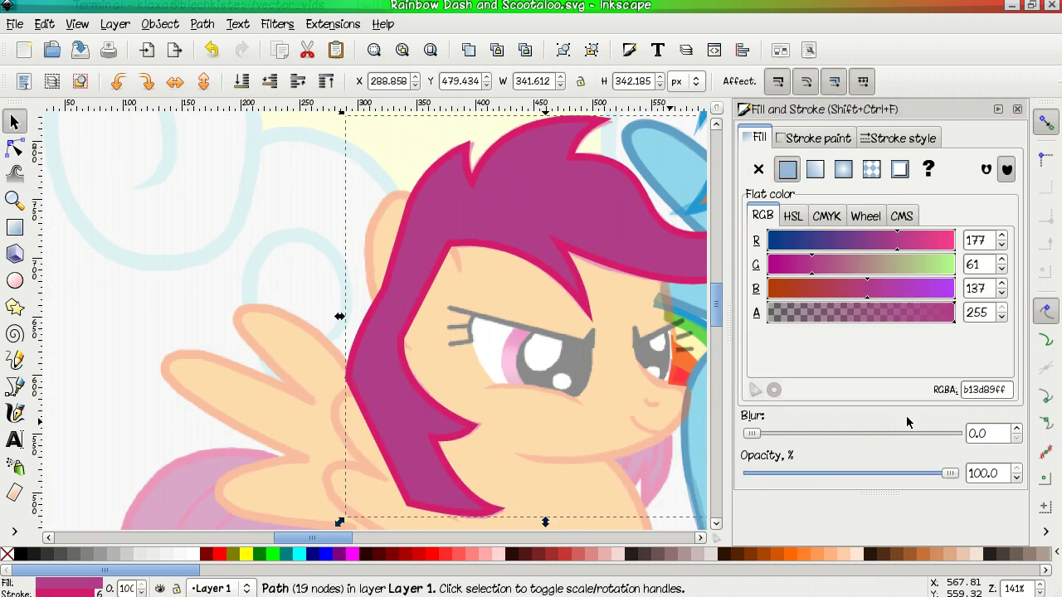
Set the mane's opacity to 48.5%, convert its outline stroke to a path and extend the inner lock corners into pointed strands.
{"action": "scroll", "coordinate": [465, 429], "scroll_direction": "up", "scroll_amount": 4, "text": "ctrl"}
{"action": "left_click", "coordinate": [14, 149]}
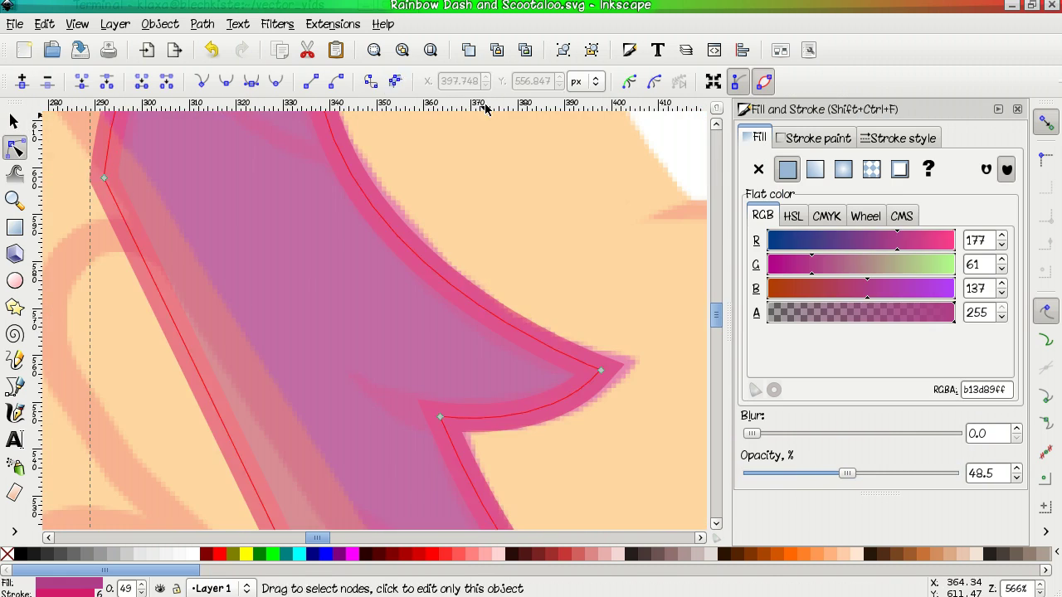
{"action": "scroll", "coordinate": [422, 387], "scroll_direction": "up", "scroll_amount": 2, "text": "ctrl"}
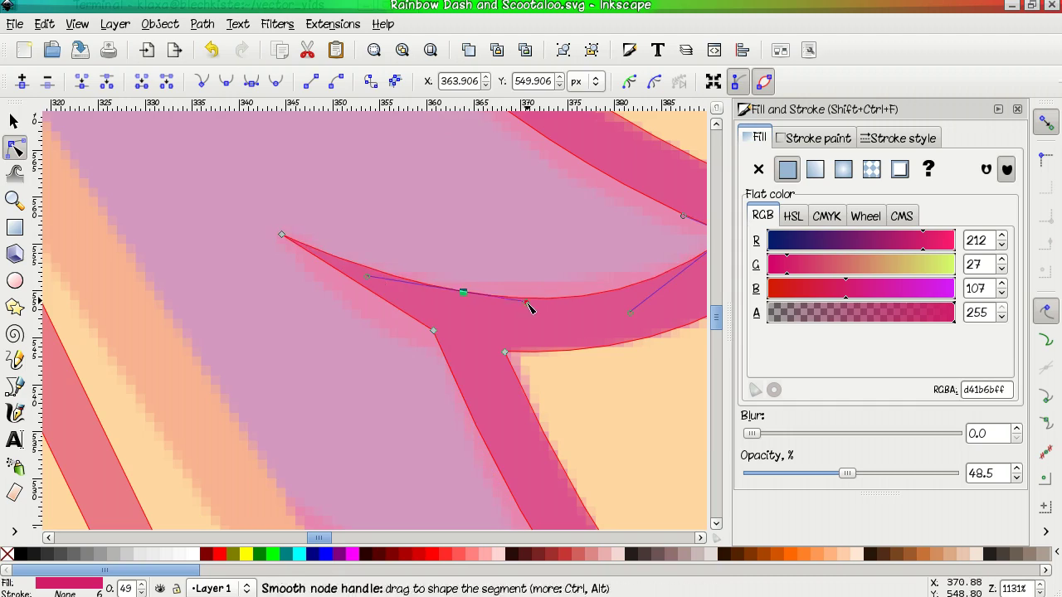
{"action": "scroll", "coordinate": [435, 334], "scroll_direction": "down", "scroll_amount": 6, "text": "ctrl"}
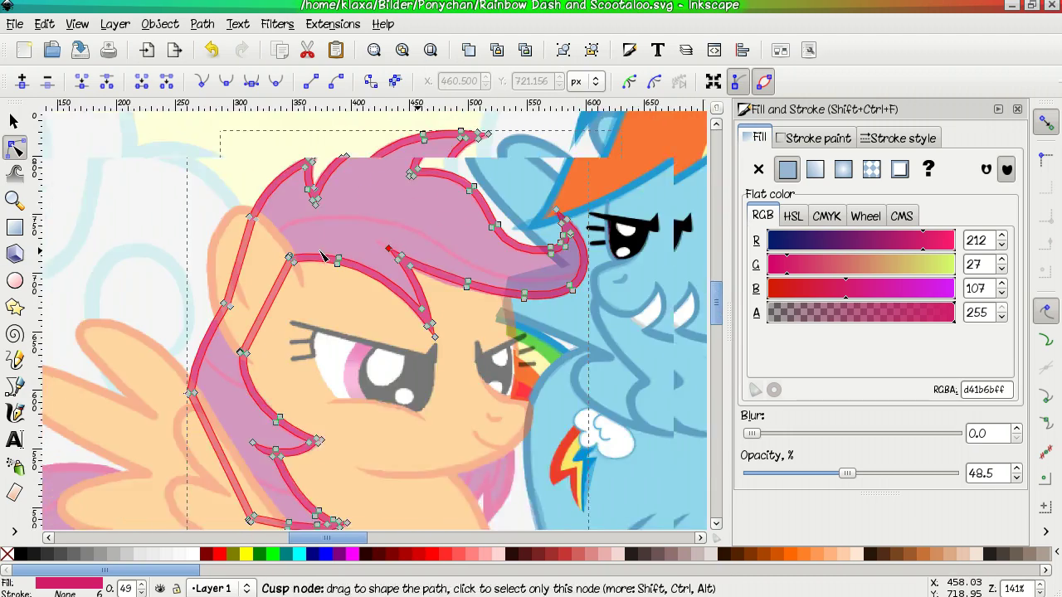
Trace a closed fill shape along the middle of the mane's outline, around the forelock and the lower locks.
{"action": "scroll", "coordinate": [324, 259], "scroll_direction": "left", "scroll_amount": 3}
{"action": "key", "text": "b"}
{"action": "left_click", "coordinate": [364, 290]}
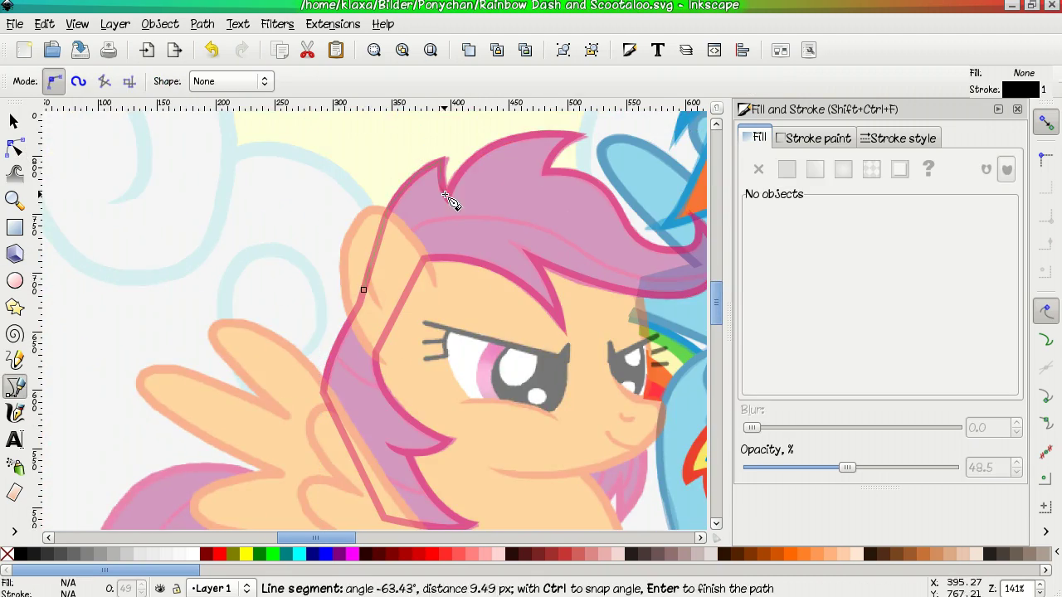
{"action": "scroll", "coordinate": [445, 197], "scroll_direction": "up", "scroll_amount": 4, "text": "ctrl"}
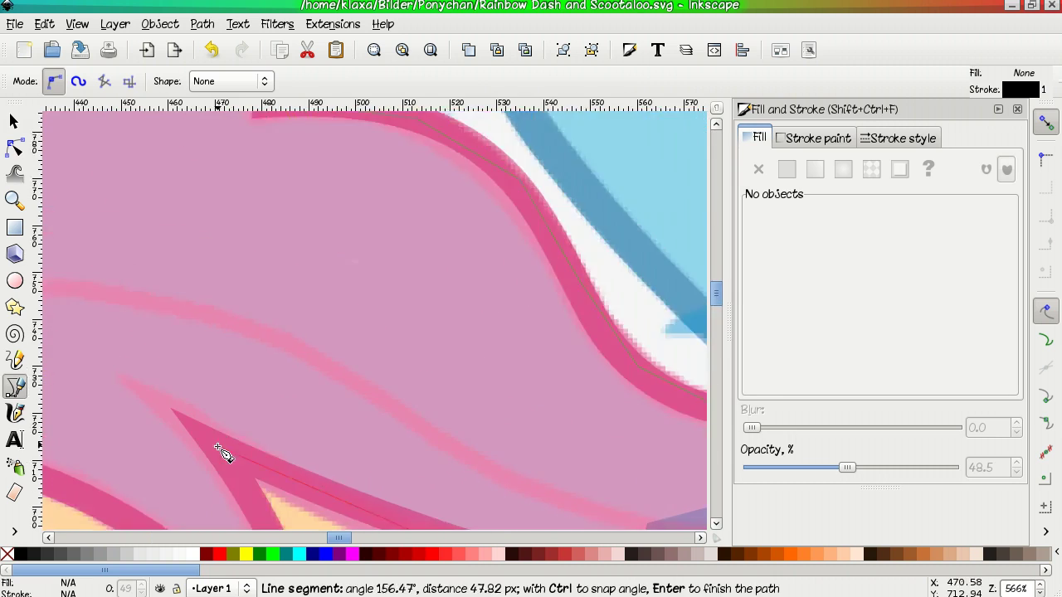
{"action": "scroll", "coordinate": [222, 455], "scroll_direction": "down", "scroll_amount": 6}
{"action": "left_click", "coordinate": [375, 482]}
{"action": "scroll", "coordinate": [292, 418], "scroll_direction": "down", "scroll_amount": 15}
{"action": "scroll", "coordinate": [277, 394], "scroll_direction": "left", "scroll_amount": 10}
{"action": "left_click", "coordinate": [438, 420]}
{"action": "scroll", "coordinate": [535, 448], "scroll_direction": "down", "scroll_amount": 2}
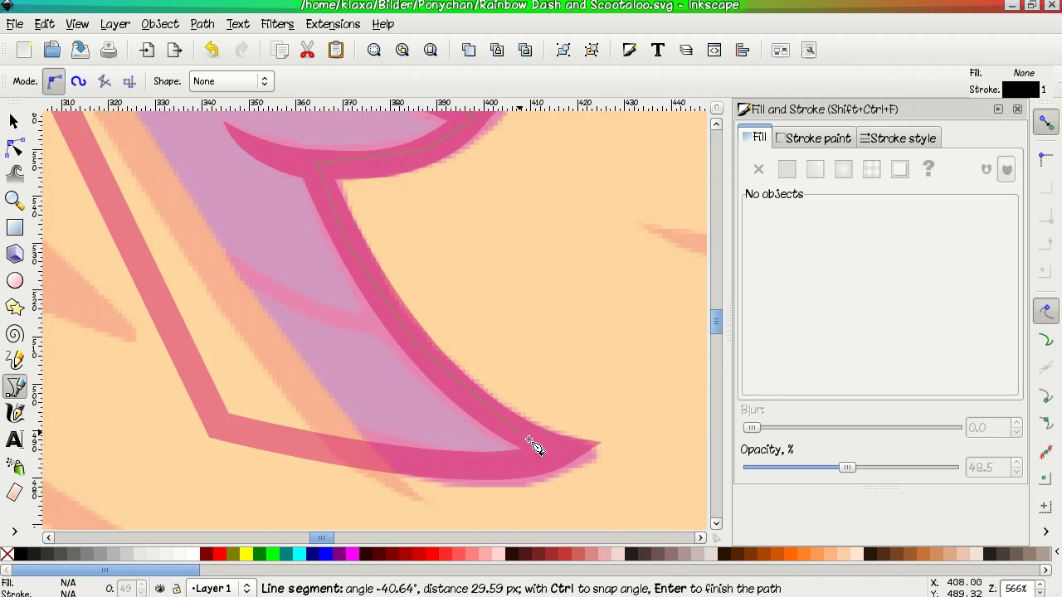
{"action": "scroll", "coordinate": [365, 348], "scroll_direction": "up", "scroll_amount": 5}
{"action": "key", "text": "Return"}
Fill the newly traced mane shape with the sampled purple, without a stroke, and place it behind the pink outline.
{"action": "key", "text": "d"}
{"action": "left_click", "coordinate": [550, 154]}
{"action": "scroll", "coordinate": [550, 154], "scroll_direction": "down", "scroll_amount": 4, "text": "ctrl"}
{"action": "key", "text": "s"}
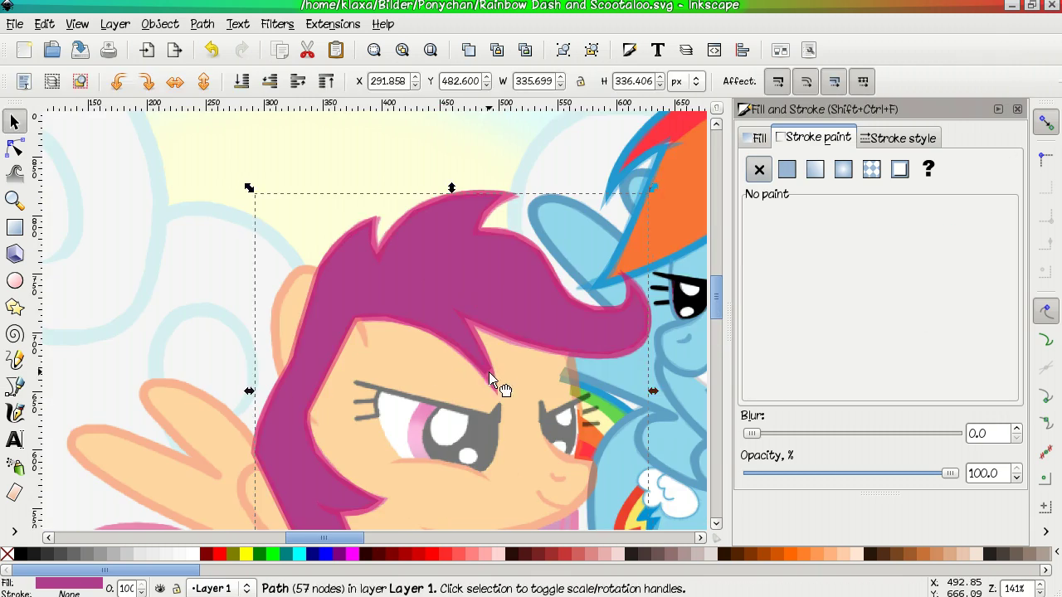
{"action": "left_click", "coordinate": [163, 213]}
Draw an S-curved strand line across the forelock from beside the ear to the curled tip.
{"action": "scroll", "coordinate": [75, 202], "scroll_direction": "right", "scroll_amount": 5}
{"action": "key", "text": "b"}
{"action": "scroll", "coordinate": [221, 244], "scroll_direction": "up", "scroll_amount": 4, "text": "ctrl"}
{"action": "scroll", "coordinate": [226, 285], "scroll_direction": "down", "scroll_amount": 3, "text": "ctrl"}
{"action": "left_click", "coordinate": [226, 285]}
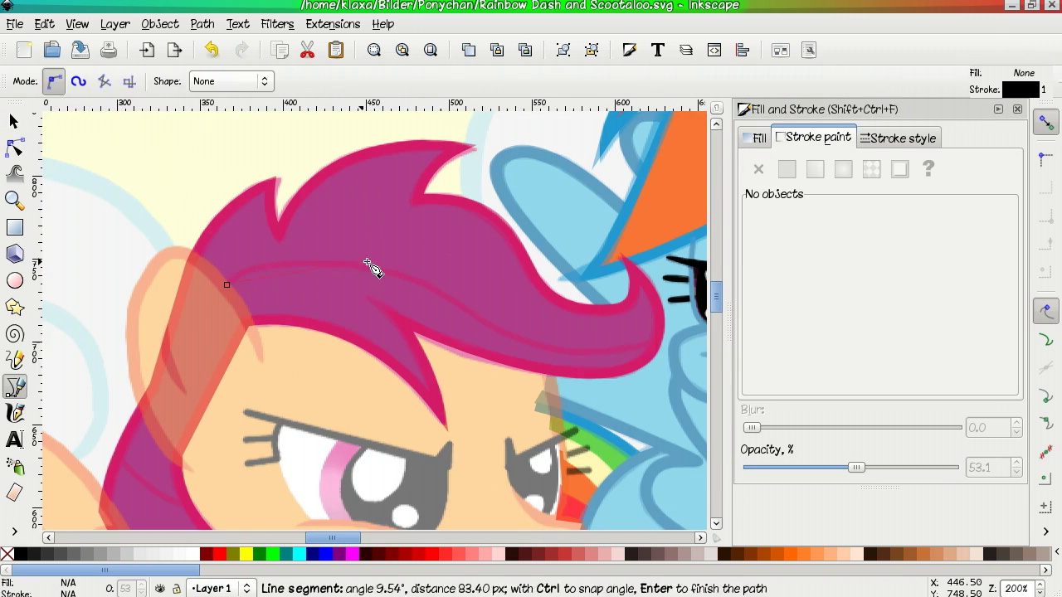
{"action": "left_click", "coordinate": [656, 341]}
{"action": "double_click", "coordinate": [655, 398]}
{"action": "key", "text": "n"}
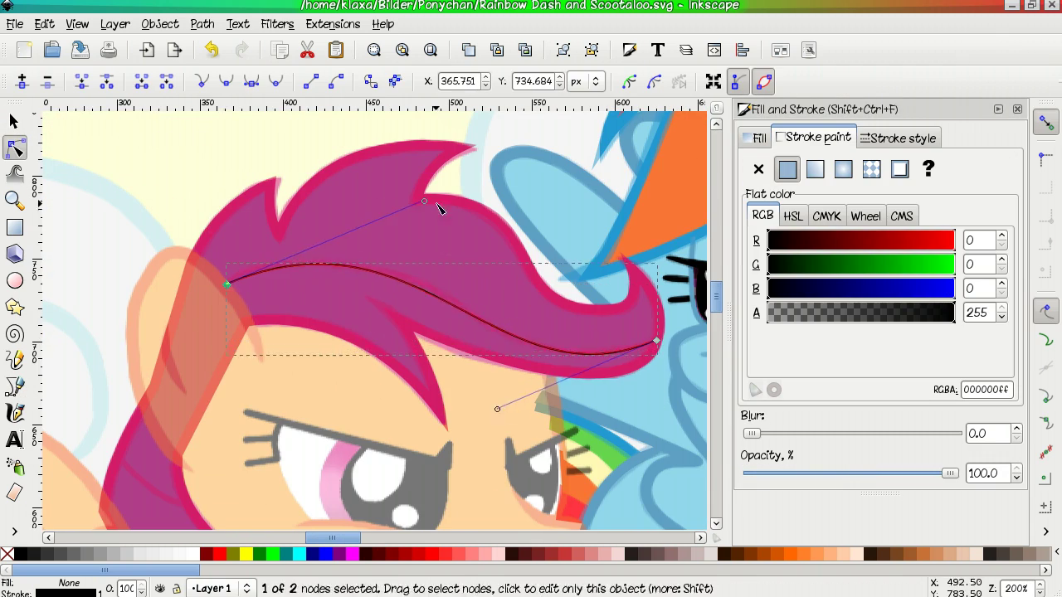
Stroke the forelock strand with the mane outline's sampled pink at 3 px width.
{"action": "key", "text": "d"}
{"action": "left_click", "coordinate": [621, 356], "text": "shift"}
{"action": "left_click", "coordinate": [900, 138]}
{"action": "triple_click", "coordinate": [842, 167]}
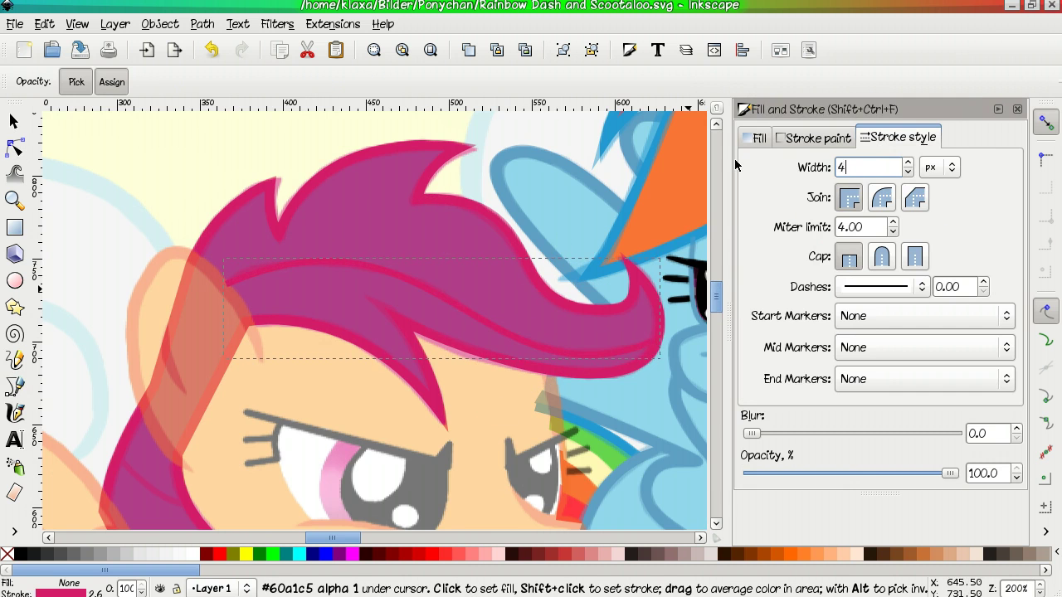
{"action": "type", "text": "3"}
{"action": "key", "text": "Return"}
Draw a short curved strand across the mane below the ear and stroke it with pink d41c6a.
{"action": "key", "text": "b"}
{"action": "scroll", "coordinate": [186, 333], "scroll_direction": "up", "scroll_amount": 2, "text": "ctrl"}
{"action": "left_click_drag", "start_coordinate": [240, 405], "coordinate": [242, 405]}
{"action": "key", "text": "ctrl+shift+v"}
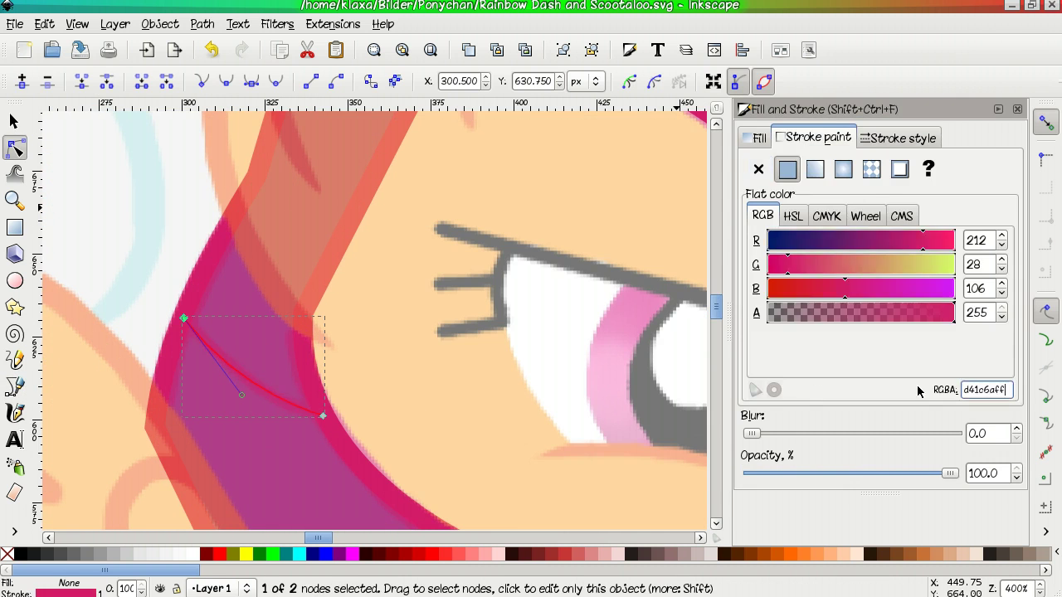
Draw a curved 3 px strand across the mane's lowest lock and stroke it in the same pink.
{"action": "scroll", "coordinate": [411, 365], "scroll_direction": "down", "scroll_amount": 10}
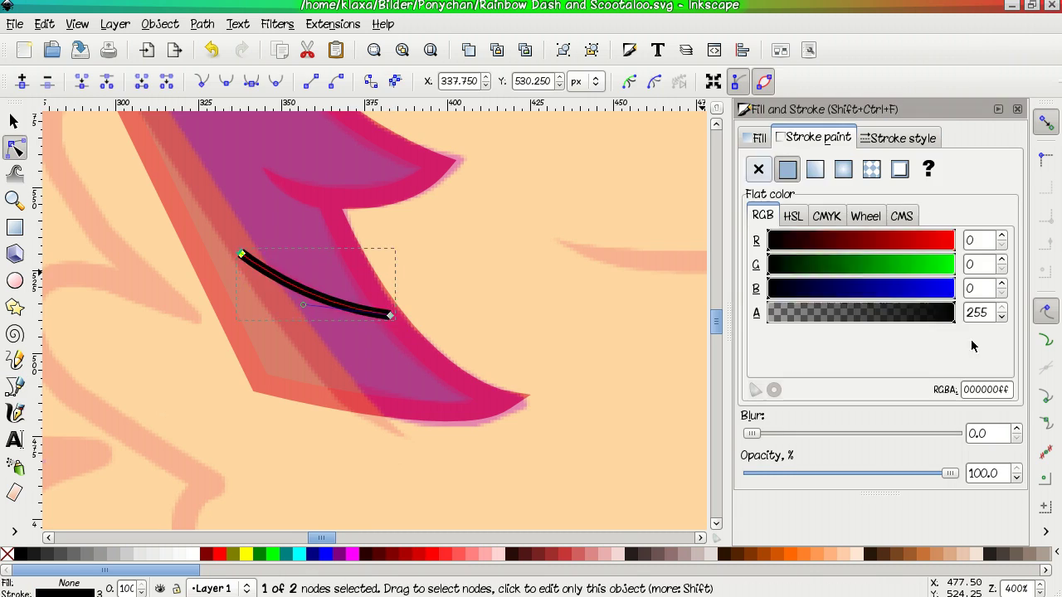
{"action": "key", "text": "5"}
{"action": "key", "text": "Escape"}
{"action": "scroll", "coordinate": [260, 263], "scroll_direction": "up", "scroll_amount": 4, "text": "ctrl"}
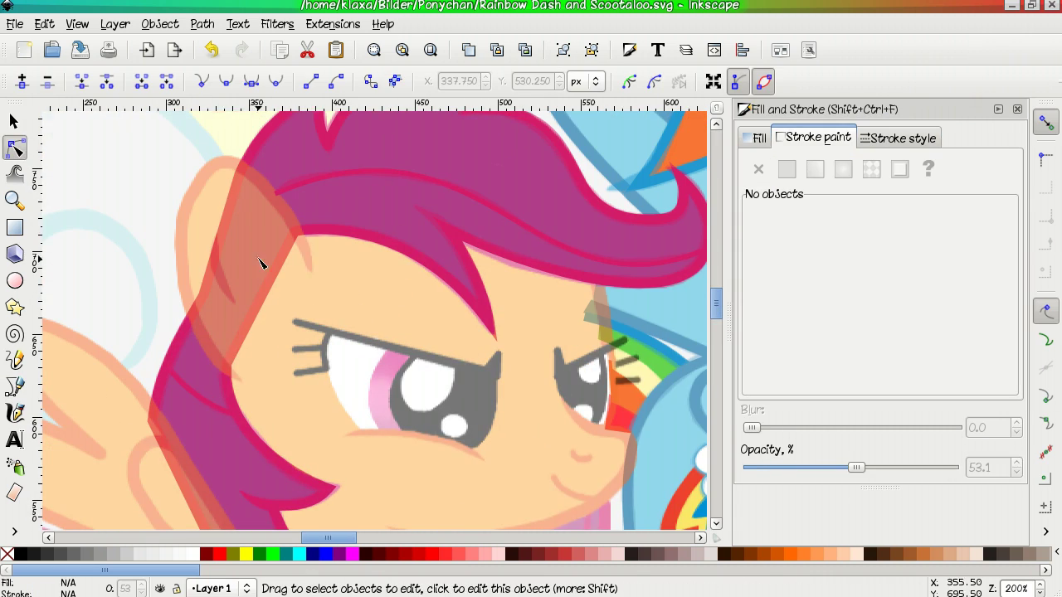
Trace Scootaloo's ear outline as a tapered crescent path and fill it with orange, without a stroke.
{"action": "left_click", "coordinate": [313, 271]}
{"action": "key", "text": "n"}
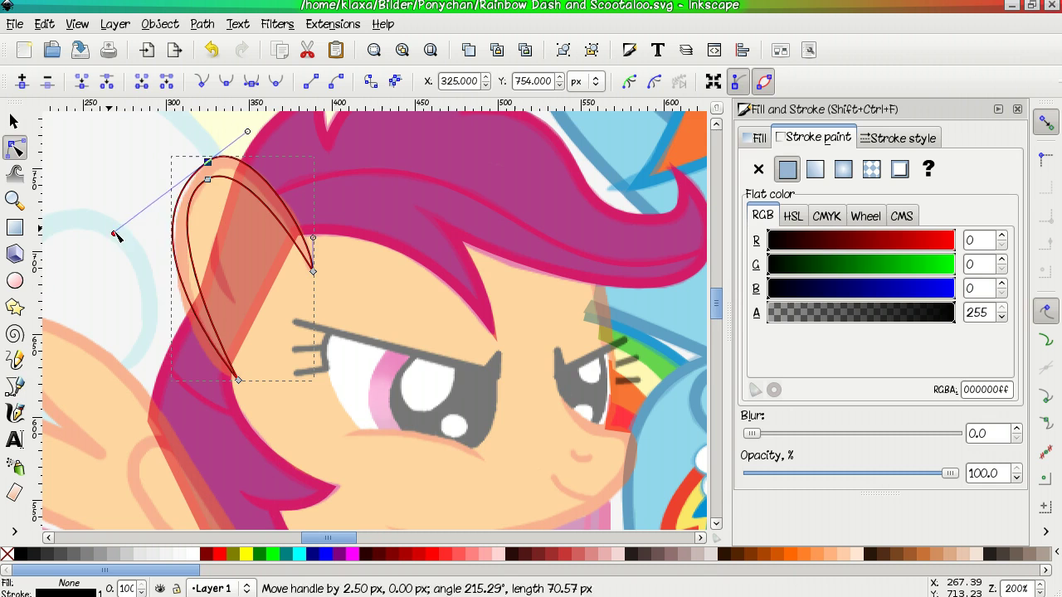
{"action": "scroll", "coordinate": [206, 156], "scroll_direction": "left", "scroll_amount": 2}
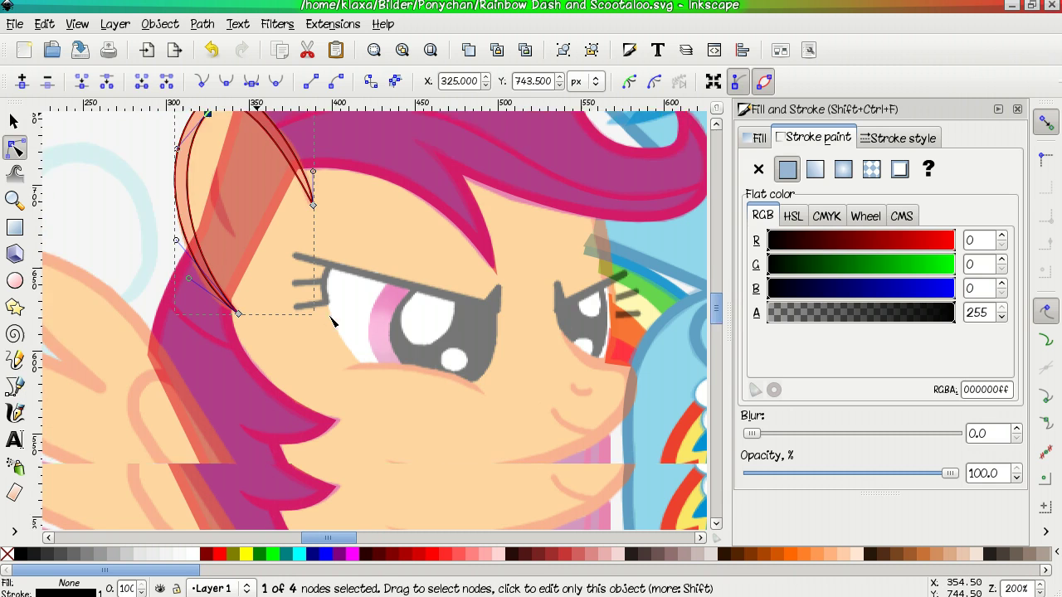
{"action": "key", "text": "ctrl+shift+v"}
{"action": "left_click", "coordinate": [759, 138]}
{"action": "left_click", "coordinate": [1003, 312]}
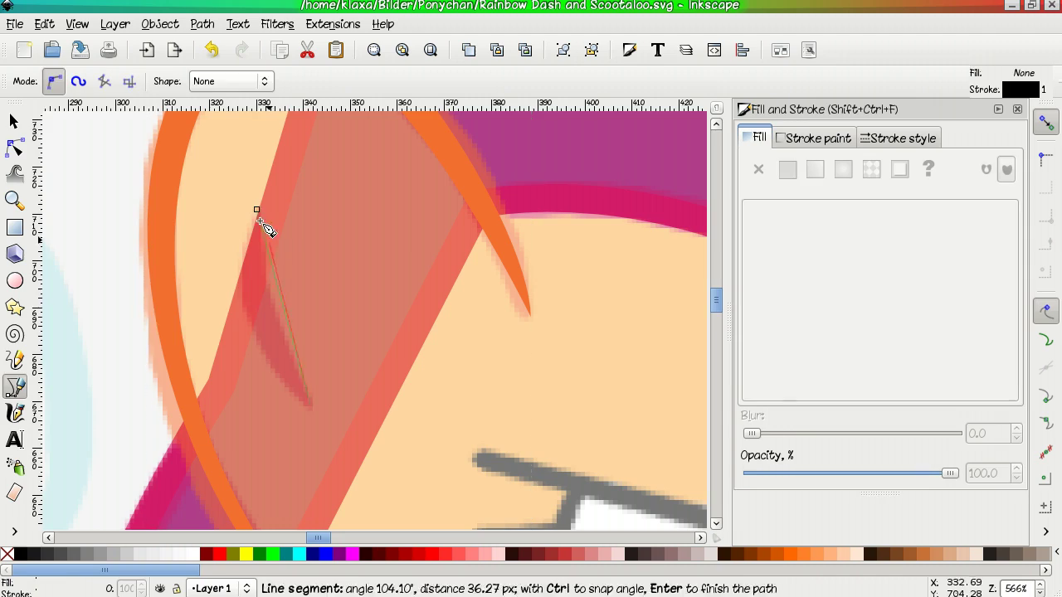
Draw the inner ear shadow as a closed path and bend its edge into a crescent.
{"action": "left_click", "coordinate": [311, 405]}
{"action": "left_click", "coordinate": [255, 209]}
{"action": "key", "text": "n"}
{"action": "left_click_drag", "start_coordinate": [256, 209], "coordinate": [202, 327]}
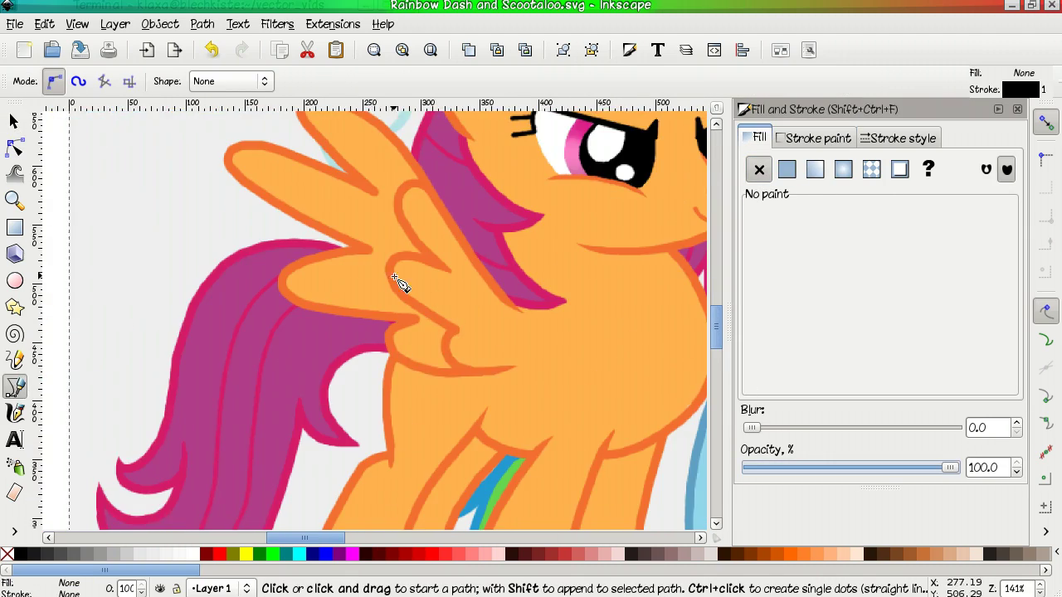
Trace the rough outline of Scootaloo's tail as a closed path with nodes at its corners and tips.
{"action": "left_click", "coordinate": [402, 274]}
{"action": "left_click", "coordinate": [246, 187]}
{"action": "left_click", "coordinate": [120, 397]}
{"action": "left_click", "coordinate": [179, 411]}
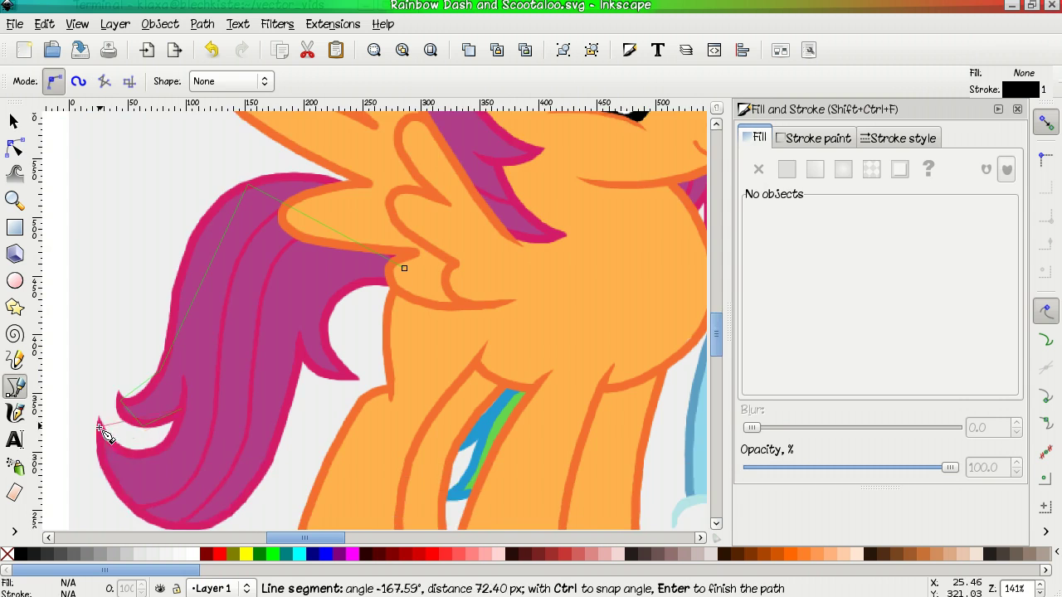
{"action": "scroll", "coordinate": [404, 139], "scroll_direction": "down", "scroll_amount": 3}
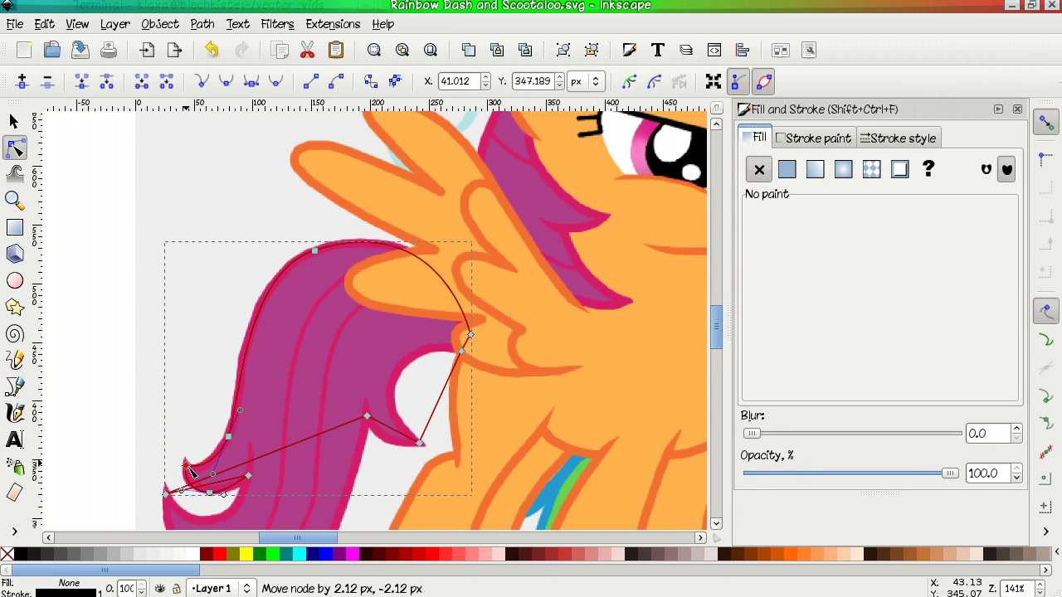
Move the tail path's nodes and bend its segments to follow the curls and edges of the tail.
{"action": "scroll", "coordinate": [237, 458], "scroll_direction": "down", "scroll_amount": 2}
{"action": "scroll", "coordinate": [170, 439], "scroll_direction": "down", "scroll_amount": 4}
{"action": "mouse_move", "coordinate": [366, 211]}
{"action": "left_mouse_down"}
{"action": "mouse_move", "coordinate": [336, 286]}
{"action": "mouse_move", "coordinate": [296, 236]}
{"action": "left_mouse_up"}
{"action": "scroll", "coordinate": [352, 363], "scroll_direction": "up", "scroll_amount": 2}
{"action": "scroll", "coordinate": [352, 363], "scroll_direction": "right", "scroll_amount": 2}
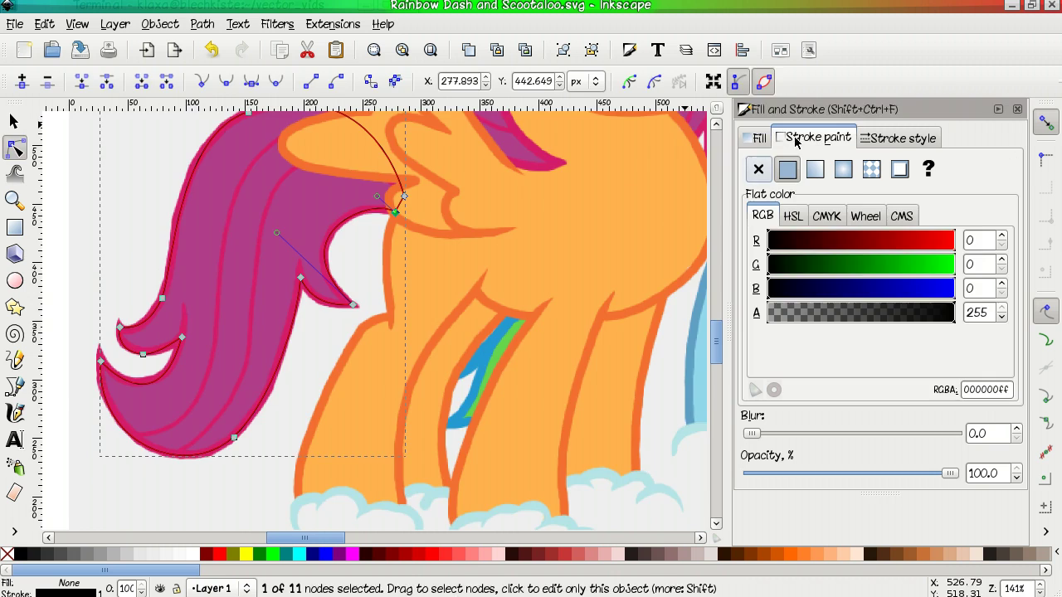
Stroke the tail path with the tail's pink at 6 px, and fade the reference image to 39.3% opacity.
{"action": "key", "text": "d"}
{"action": "left_click", "coordinate": [327, 244], "text": "shift"}
{"action": "left_click", "coordinate": [898, 138]}
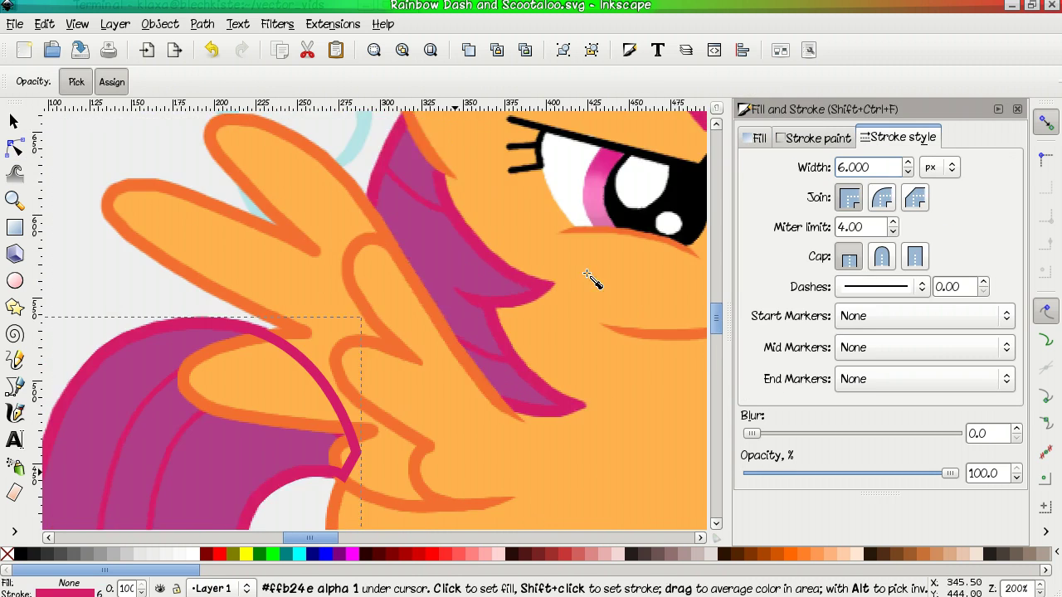
{"action": "key", "text": "s"}
{"action": "left_click", "coordinate": [434, 396]}
Convert the tail outline to a filled path and reshape its inner corners and curl ends into tapered points.
{"action": "scroll", "coordinate": [423, 359], "scroll_direction": "up", "scroll_amount": 4}
{"action": "key", "text": "n"}
{"action": "scroll", "coordinate": [424, 358], "scroll_direction": "down", "scroll_amount": 4}
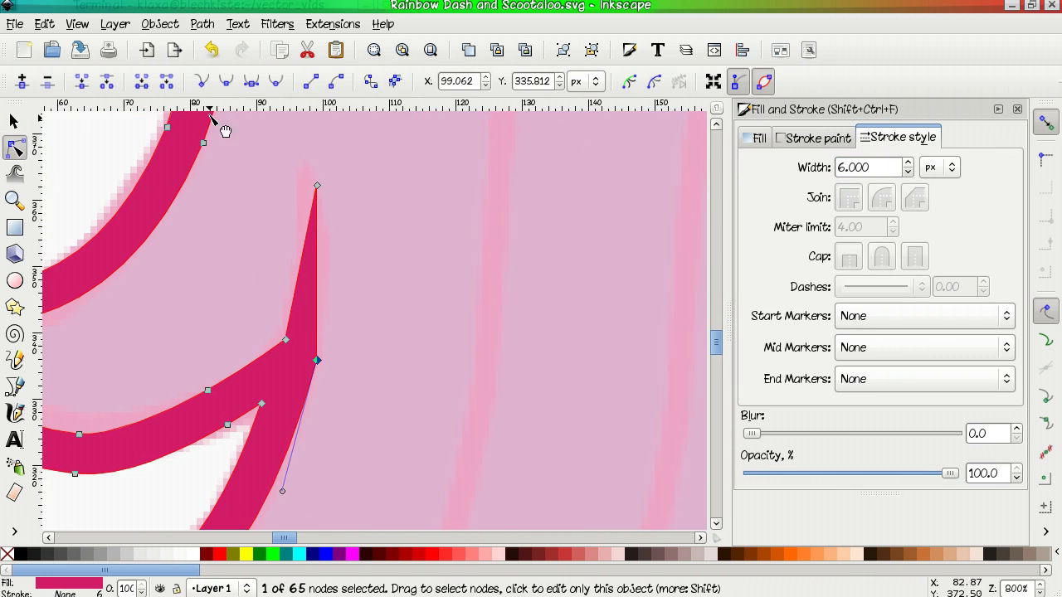
{"action": "scroll", "coordinate": [285, 340], "scroll_direction": "down", "scroll_amount": 4}
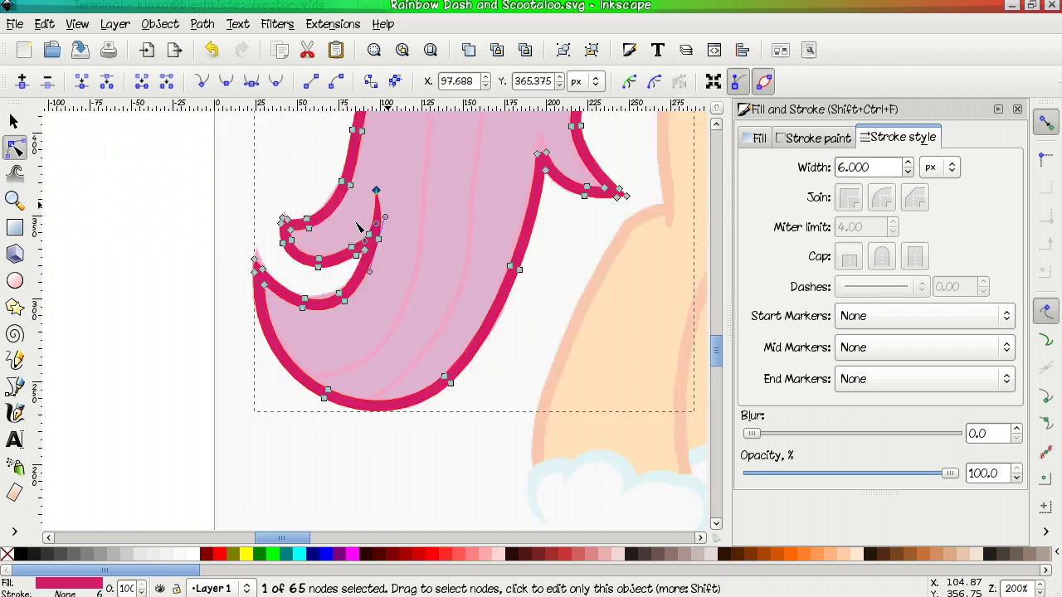
{"action": "scroll", "coordinate": [362, 230], "scroll_direction": "up", "scroll_amount": 4}
{"action": "scroll", "coordinate": [273, 385], "scroll_direction": "down", "scroll_amount": 2}
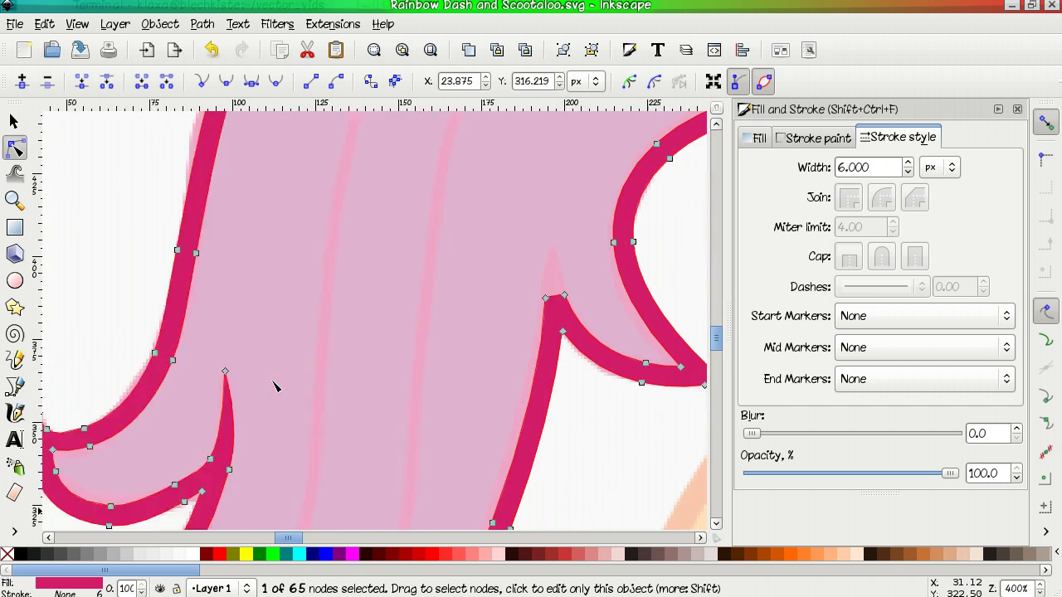
{"action": "scroll", "coordinate": [393, 277], "scroll_direction": "right", "scroll_amount": 3}
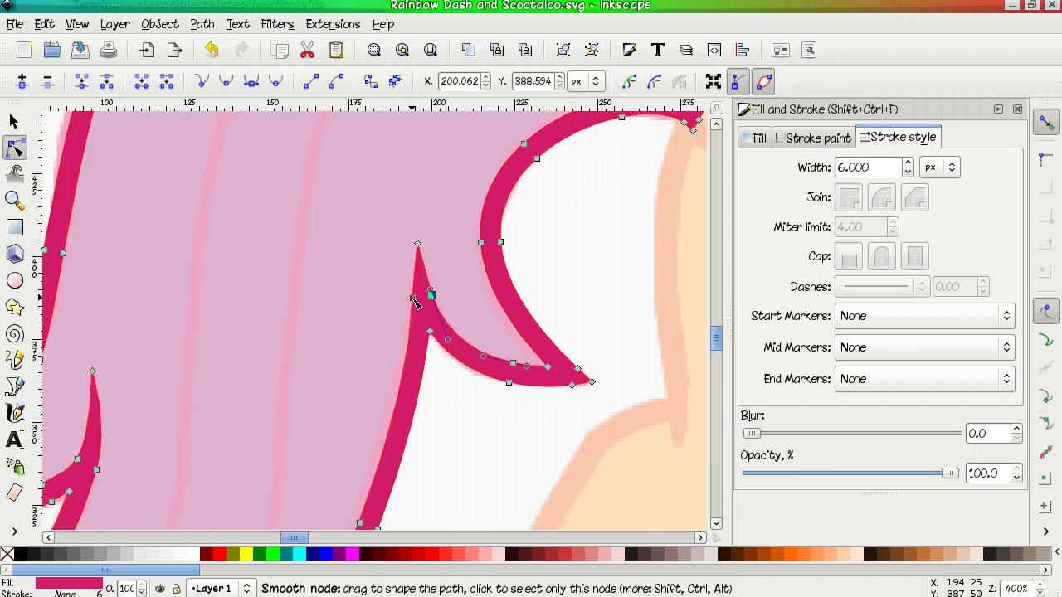
{"action": "scroll", "coordinate": [433, 296], "scroll_direction": "down", "scroll_amount": 2}
Trace a closed shape along the middle of the pink tail outline for the tail's inner fill.
{"action": "left_click", "coordinate": [462, 279]}
{"action": "key", "text": "b"}
{"action": "left_click", "coordinate": [586, 242]}
{"action": "scroll", "coordinate": [498, 216], "scroll_direction": "up", "scroll_amount": 1}
{"action": "left_click", "coordinate": [336, 184]}
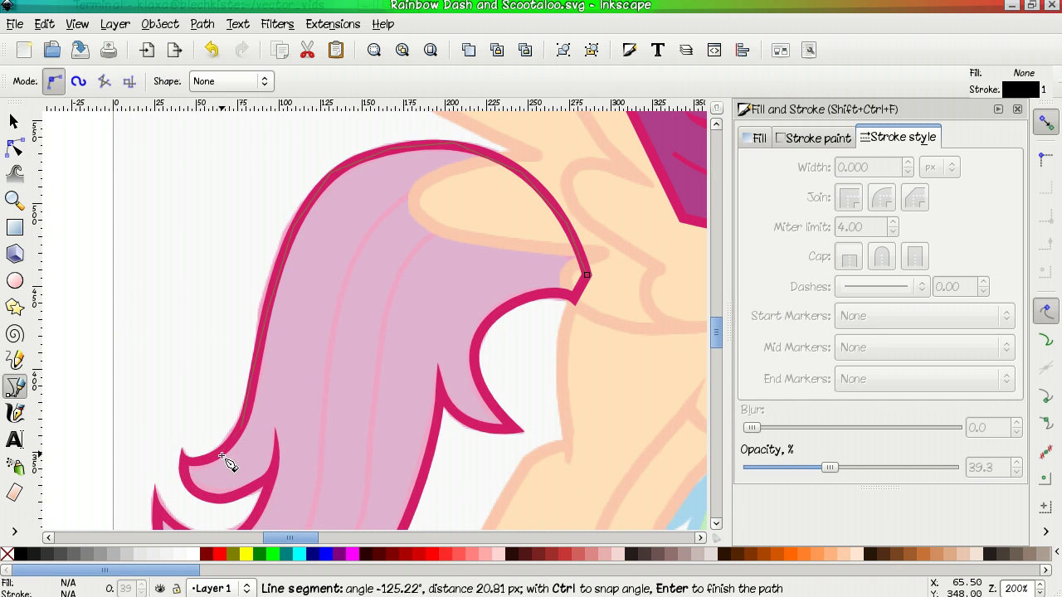
{"action": "scroll", "coordinate": [237, 391], "scroll_direction": "up", "scroll_amount": 2}
{"action": "scroll", "coordinate": [450, 390], "scroll_direction": "right", "scroll_amount": 3}
{"action": "scroll", "coordinate": [562, 230], "scroll_direction": "up", "scroll_amount": 2}
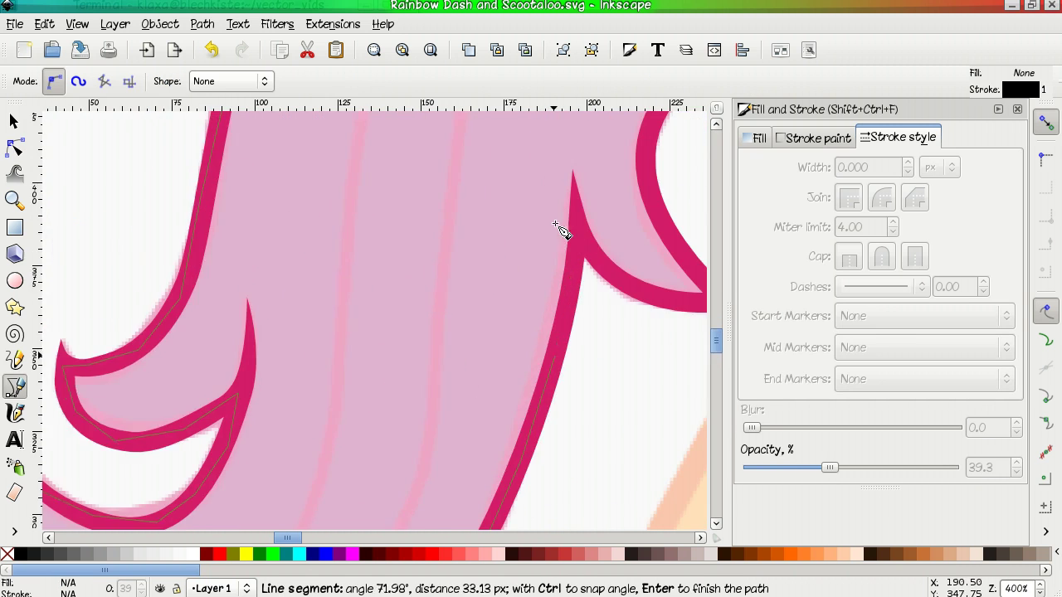
{"action": "scroll", "coordinate": [618, 299], "scroll_direction": "right", "scroll_amount": 3}
{"action": "left_click", "coordinate": [538, 249]}
Fill the inner tail shape with the tail's purple b03d8a.
{"action": "key", "text": "d"}
{"action": "scroll", "coordinate": [307, 249], "scroll_direction": "down", "scroll_amount": 2}
{"action": "left_click", "coordinate": [308, 279]}
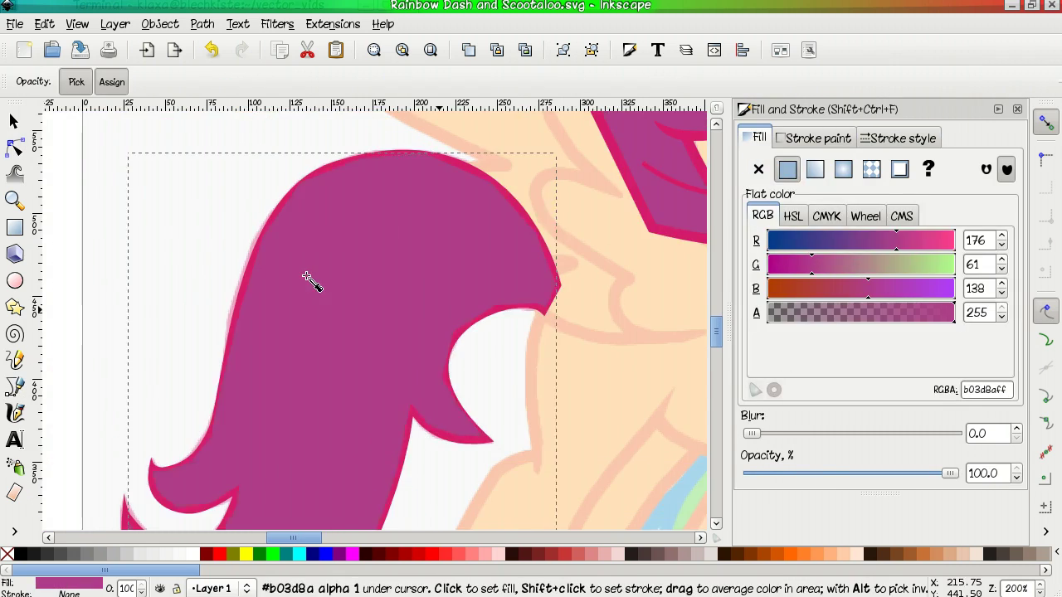
Draw a two-node strand from the upper tail to its lower edge and bend it along the reference.
{"action": "key", "text": "b"}
{"action": "left_click", "coordinate": [346, 299]}
{"action": "scroll", "coordinate": [346, 299], "scroll_direction": "up", "scroll_amount": 1}
{"action": "scroll", "coordinate": [346, 332], "scroll_direction": "down", "scroll_amount": 3}
{"action": "left_click", "coordinate": [280, 449]}
{"action": "key", "text": "Return"}
{"action": "key", "text": "n"}
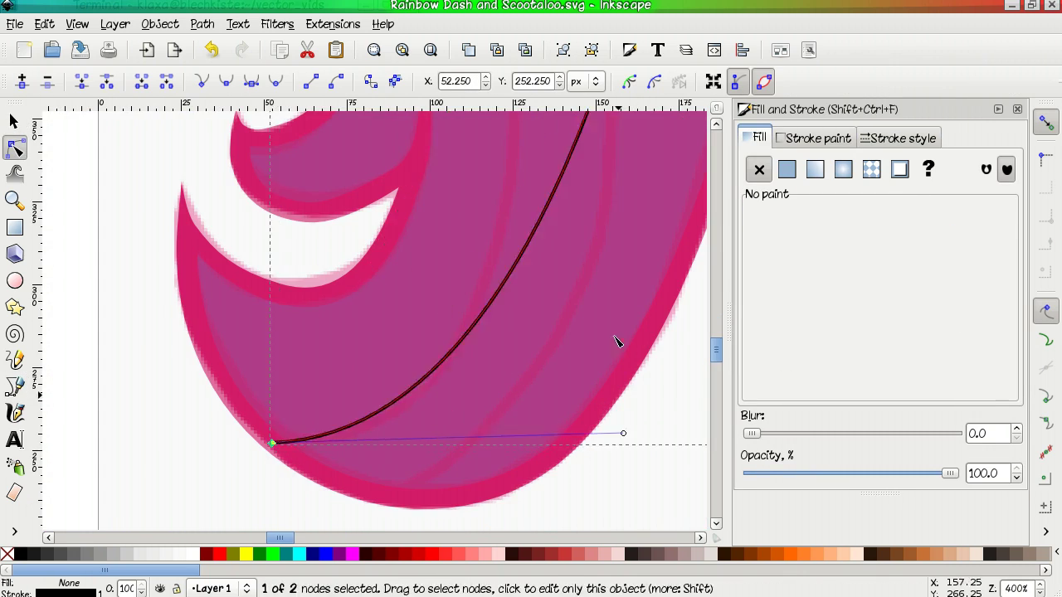
{"action": "key", "text": "Tab"}
{"action": "key", "text": "Down"}
Stroke the tail strand with the muted pink be307d at a width of 3 px.
{"action": "key", "text": "d"}
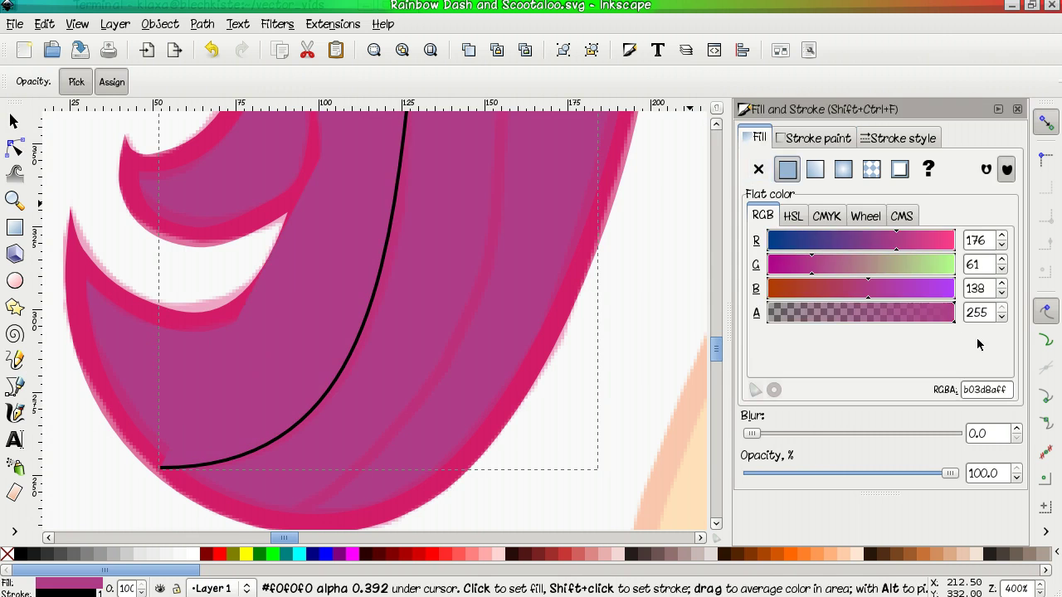
{"action": "left_click", "coordinate": [407, 218], "text": "shift"}
{"action": "left_click", "coordinate": [873, 139]}
{"action": "scroll", "coordinate": [486, 321], "scroll_direction": "down", "scroll_amount": 3}
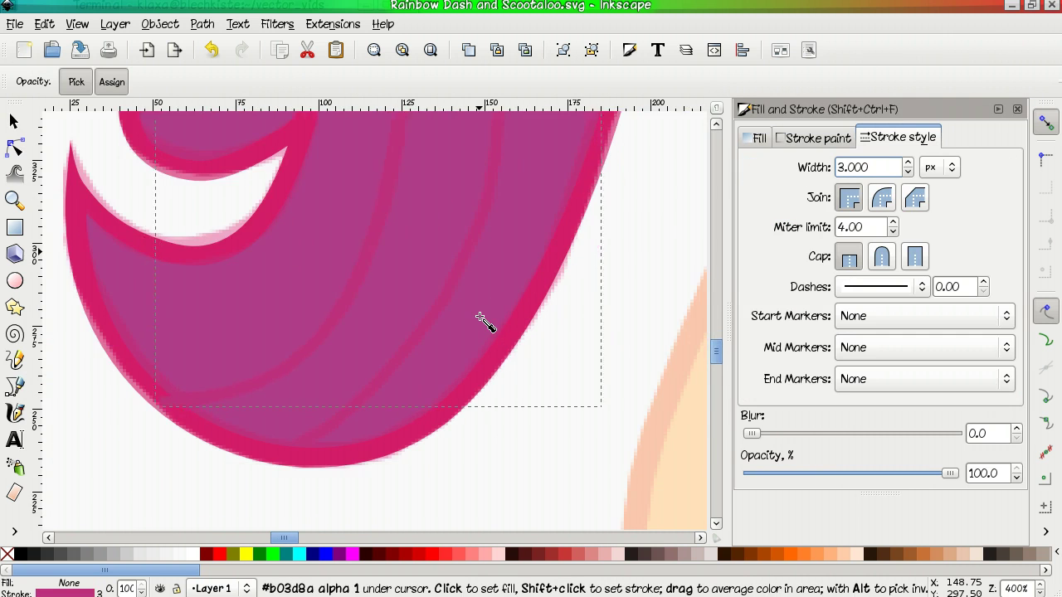
{"action": "scroll", "coordinate": [487, 321], "scroll_direction": "left", "scroll_amount": 3}
Hide the reference image at 0% opacity to check the tail, and bring it back at 60.7%.
{"action": "key", "text": "s"}
{"action": "scroll", "coordinate": [325, 324], "scroll_direction": "down", "scroll_amount": 2}
{"action": "left_click", "coordinate": [309, 353]}
{"action": "left_click_drag", "start_coordinate": [950, 473], "coordinate": [704, 467]}
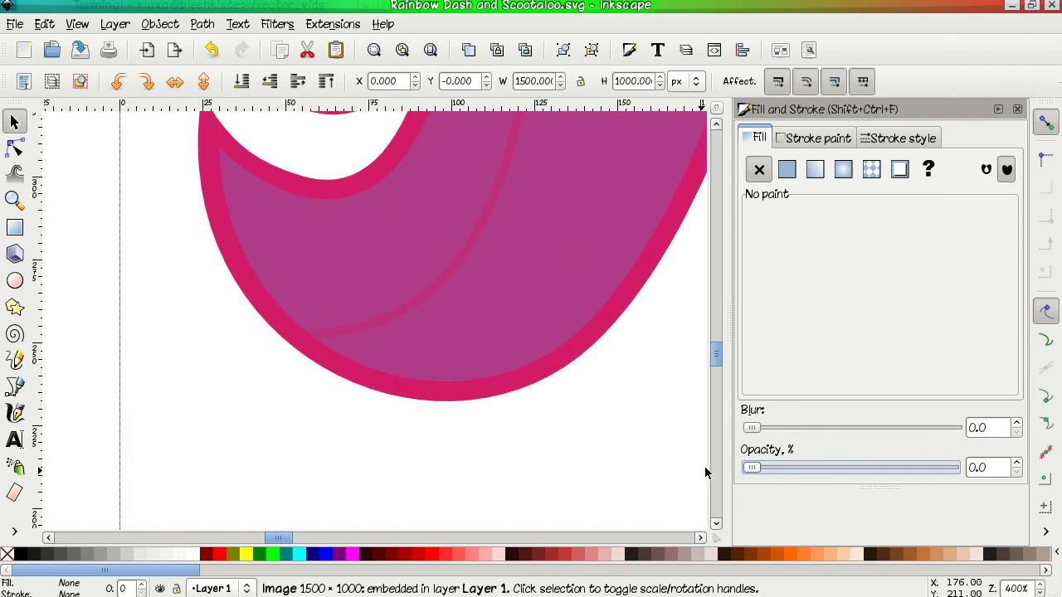
{"action": "scroll", "coordinate": [462, 237], "scroll_direction": "right", "scroll_amount": 3}
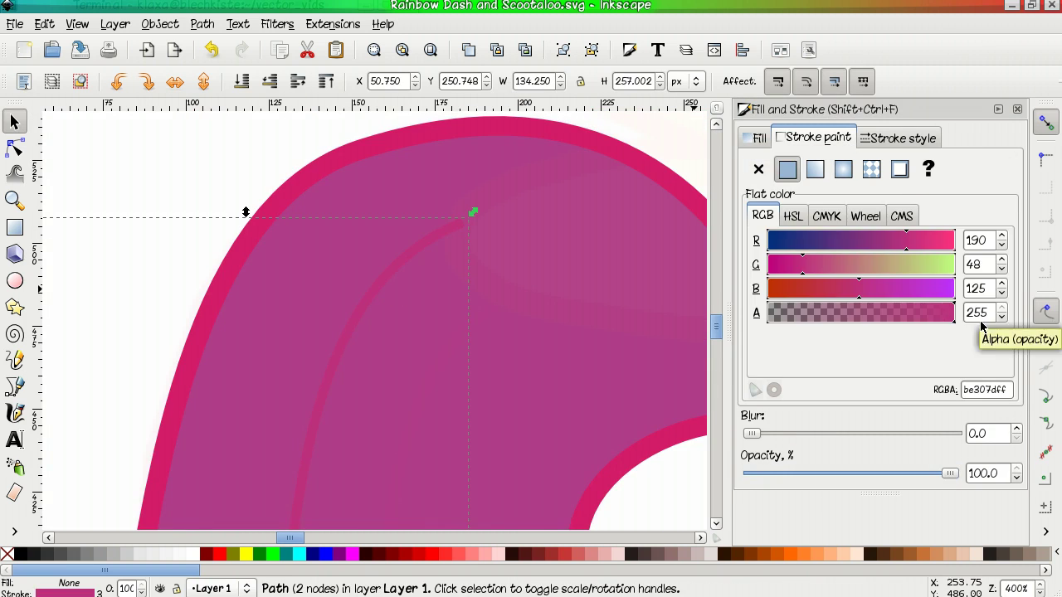
{"action": "left_click_drag", "start_coordinate": [719, 466], "coordinate": [769, 471]}
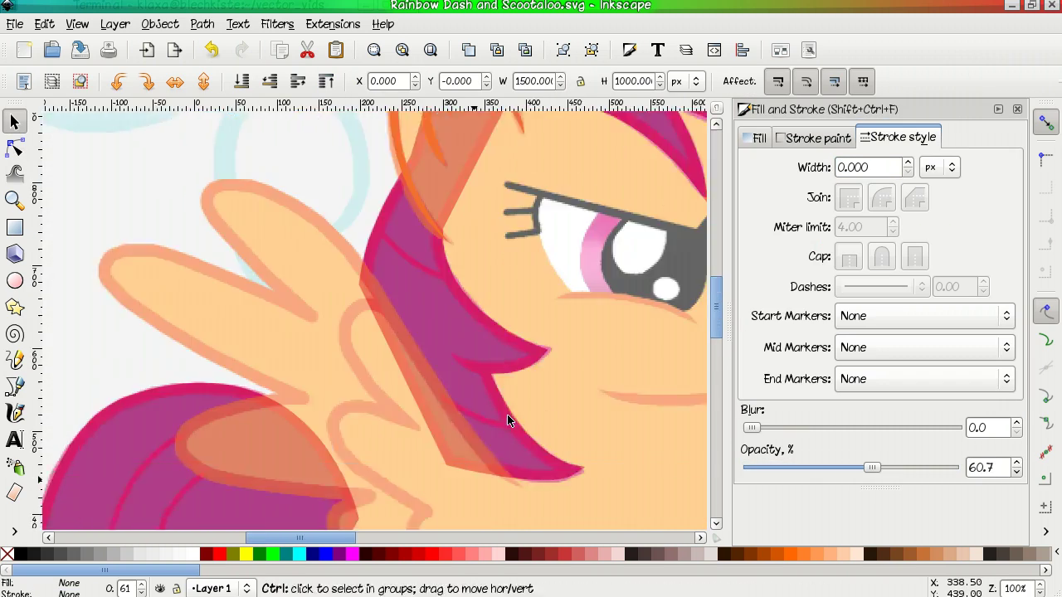
Trace Scootaloo's face profile from the mane over the muzzle to the jaw's end, make it 6 px wide and convert the stroke to a path.
{"action": "left_click", "coordinate": [365, 176]}
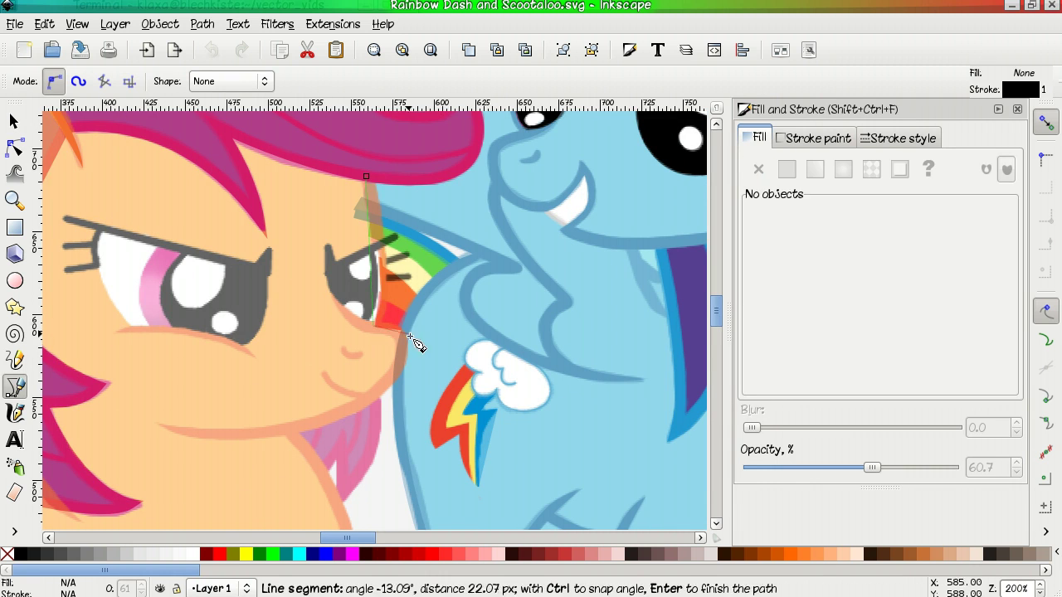
{"action": "left_click", "coordinate": [402, 346]}
{"action": "left_click", "coordinate": [175, 429]}
{"action": "key", "text": "Return"}
{"action": "left_click", "coordinate": [15, 148]}
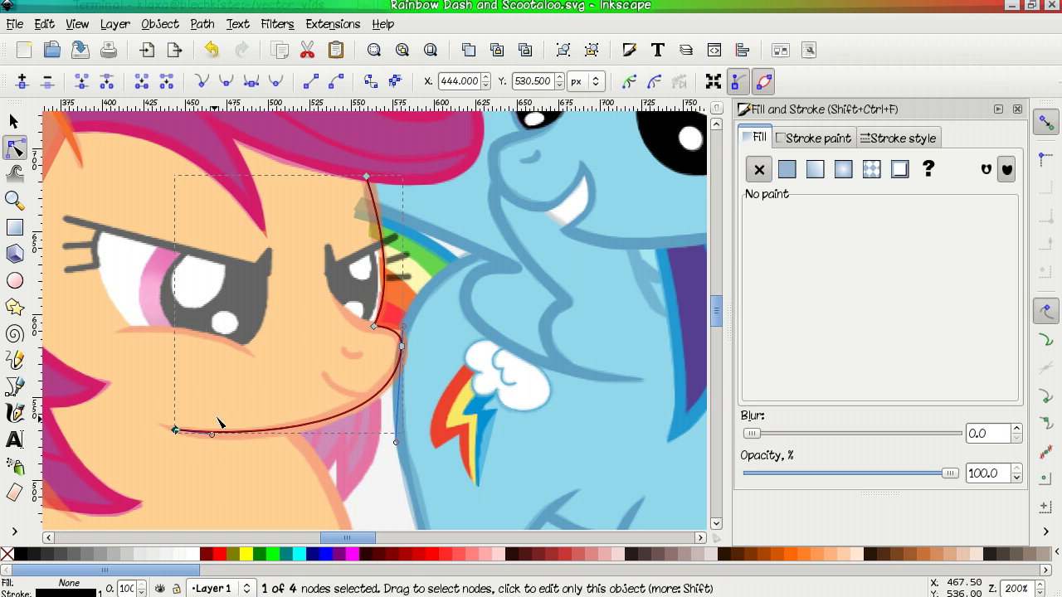
{"action": "left_click_drag", "start_coordinate": [405, 338], "coordinate": [405, 337]}
{"action": "left_click", "coordinate": [899, 138]}
{"action": "left_click", "coordinate": [397, 81]}
Reshape the face outline's corner above the muzzle into a tapered crease under the far eye.
{"action": "scroll", "coordinate": [357, 327], "scroll_direction": "up", "scroll_amount": 6}
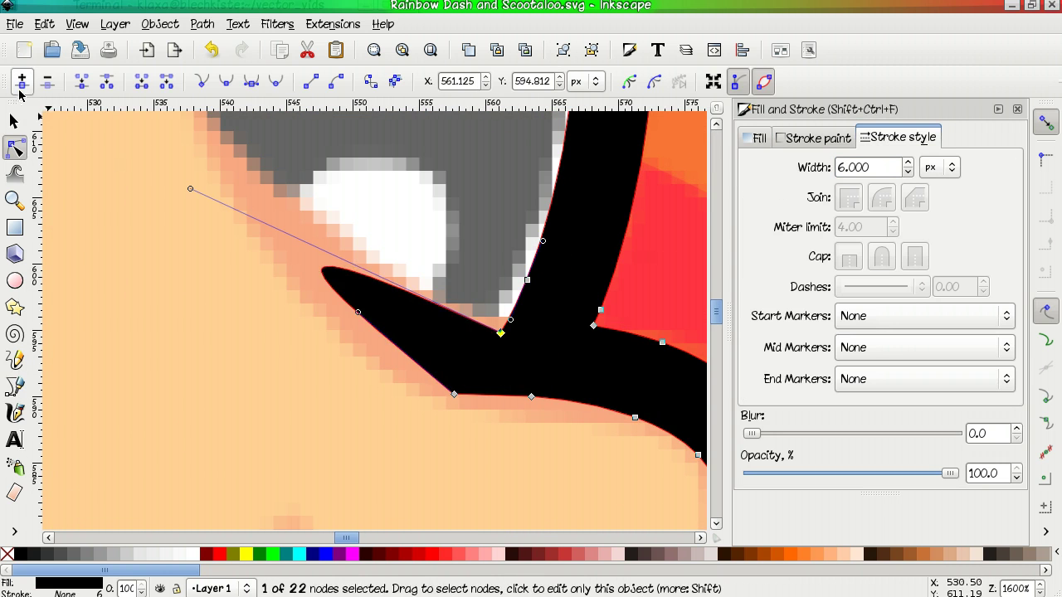
{"action": "left_click_drag", "start_coordinate": [422, 363], "coordinate": [471, 364]}
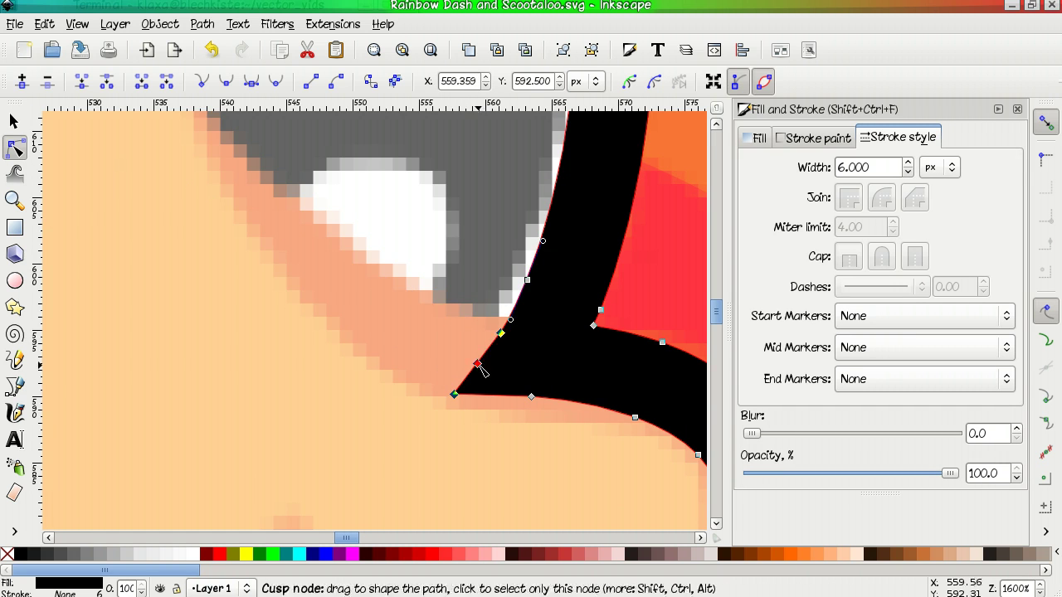
{"action": "scroll", "coordinate": [451, 323], "scroll_direction": "down", "scroll_amount": 2}
{"action": "key", "text": "ctrl+z"}
{"action": "scroll", "coordinate": [439, 339], "scroll_direction": "up", "scroll_amount": 4}
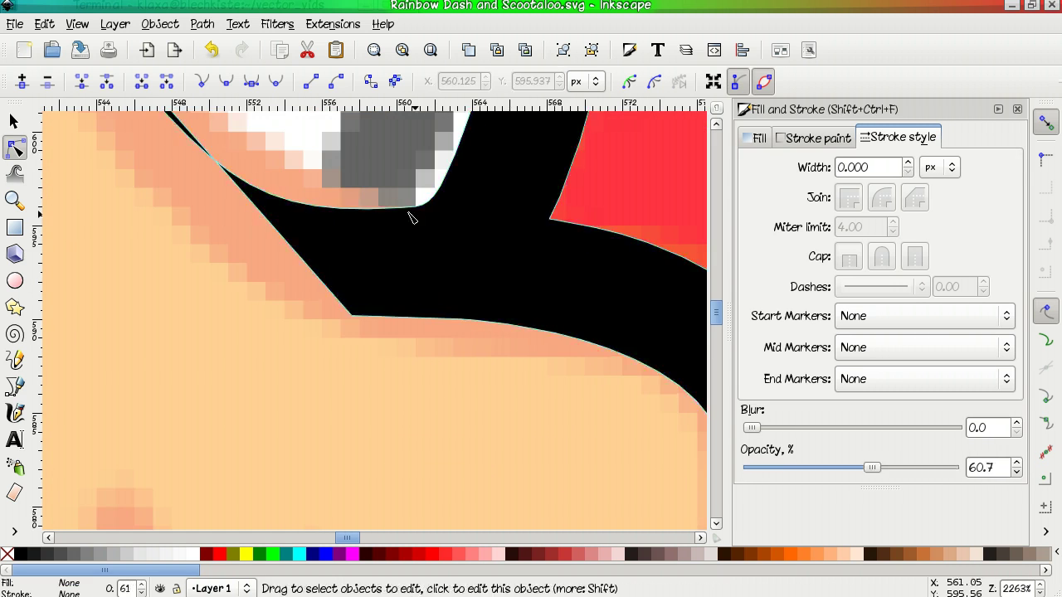
{"action": "scroll", "coordinate": [349, 218], "scroll_direction": "down", "scroll_amount": 3}
{"action": "scroll", "coordinate": [404, 366], "scroll_direction": "up", "scroll_amount": 5}
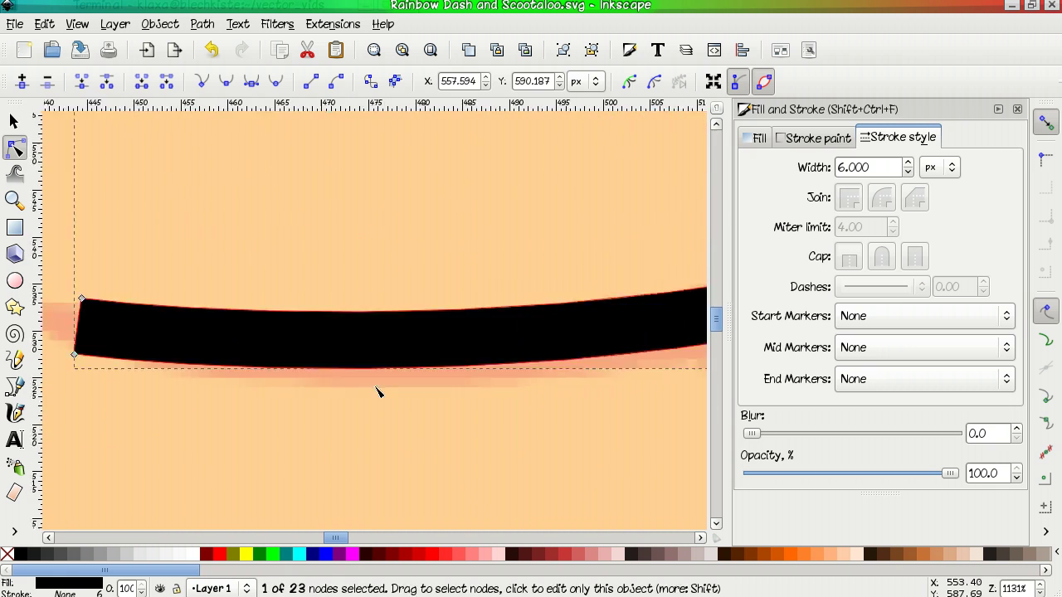
Taper the jaw end of the face outline to a point and smooth its curve along the chin.
{"action": "scroll", "coordinate": [375, 386], "scroll_direction": "down", "scroll_amount": 2}
{"action": "scroll", "coordinate": [379, 302], "scroll_direction": "down", "scroll_amount": 2}
{"action": "scroll", "coordinate": [174, 225], "scroll_direction": "up", "scroll_amount": 2}
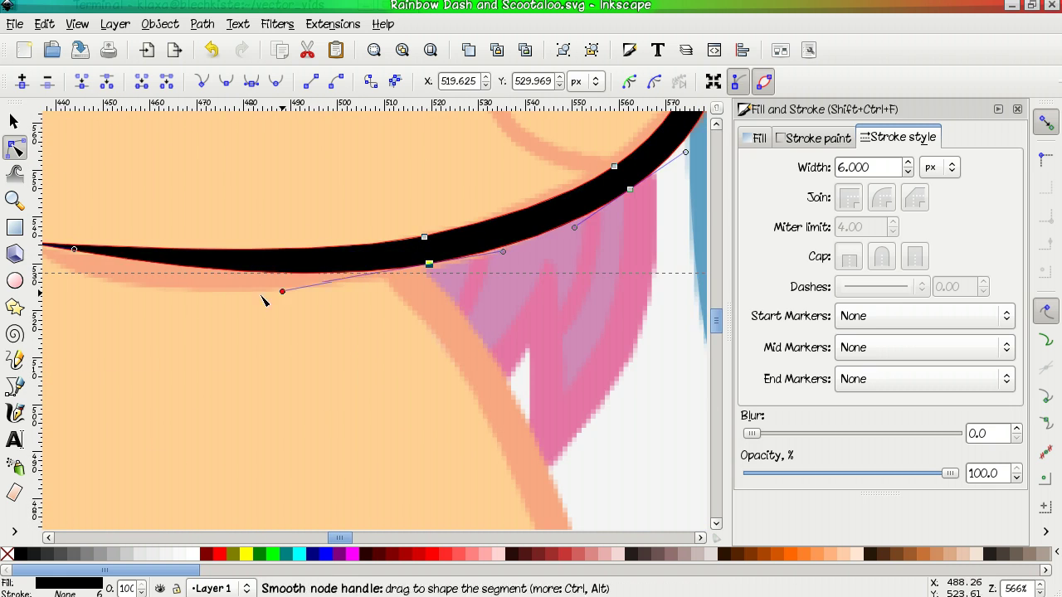
{"action": "scroll", "coordinate": [264, 300], "scroll_direction": "down", "scroll_amount": 2}
{"action": "scroll", "coordinate": [415, 299], "scroll_direction": "up", "scroll_amount": 2}
{"action": "scroll", "coordinate": [498, 315], "scroll_direction": "down", "scroll_amount": 3}
{"action": "scroll", "coordinate": [517, 435], "scroll_direction": "up", "scroll_amount": 3}
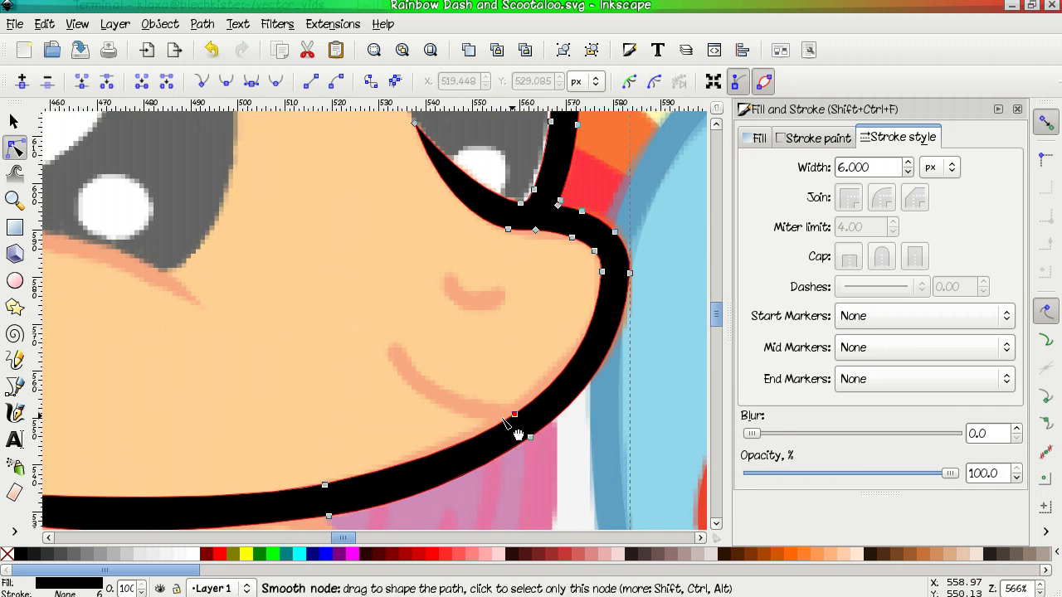
Draw the mouth as a curved 3 px line with round caps joining the chin outline.
{"action": "key", "text": "b"}
{"action": "left_click", "coordinate": [391, 343]}
{"action": "double_click", "coordinate": [522, 407]}
{"action": "key", "text": "n"}
{"action": "left_click_drag", "start_coordinate": [456, 375], "coordinate": [463, 400]}
{"action": "triple_click", "coordinate": [867, 167]}
{"action": "type", "text": "3"}
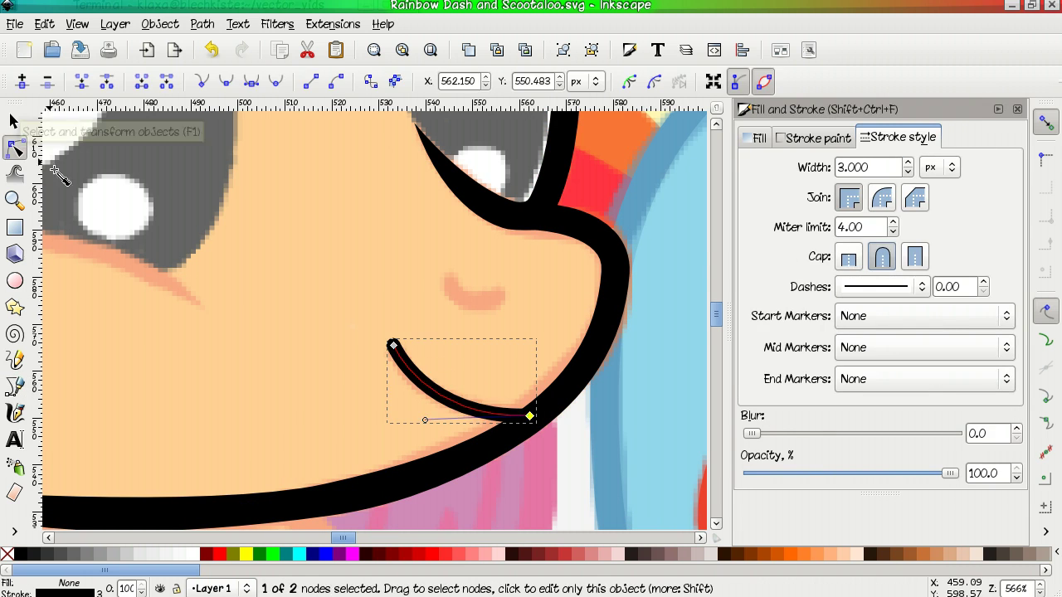
Colour the mouth line and the face outline with orange f36e31.
{"action": "key", "text": "F7"}
{"action": "left_click", "coordinate": [590, 158], "text": "shift"}
{"action": "key", "text": "F1"}
{"action": "left_click", "coordinate": [493, 263]}
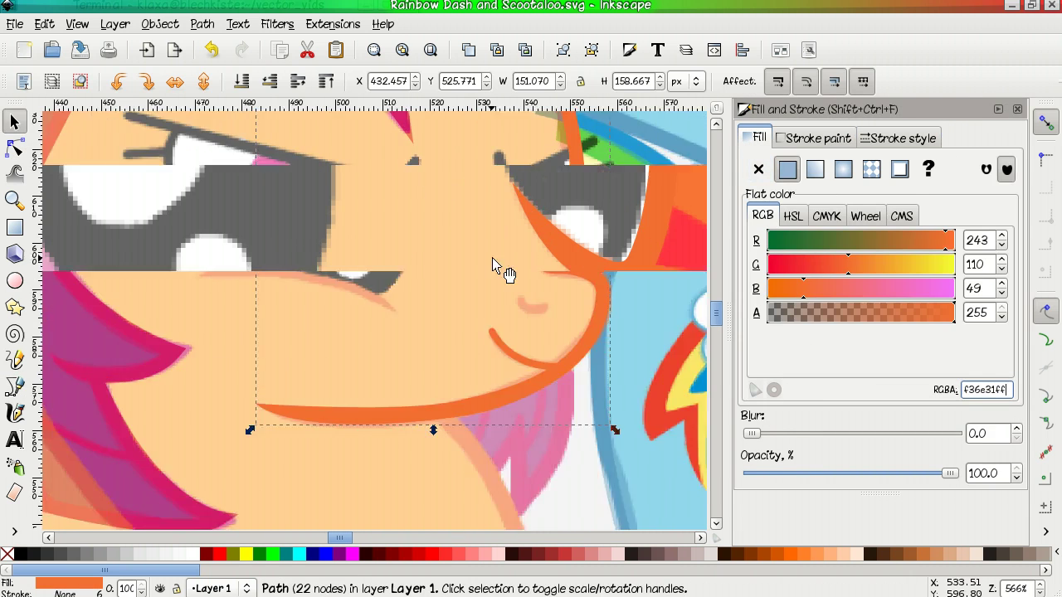
{"action": "key", "text": "b"}
{"action": "left_click", "coordinate": [544, 330]}
{"action": "double_click", "coordinate": [603, 354]}
{"action": "key", "text": "n"}
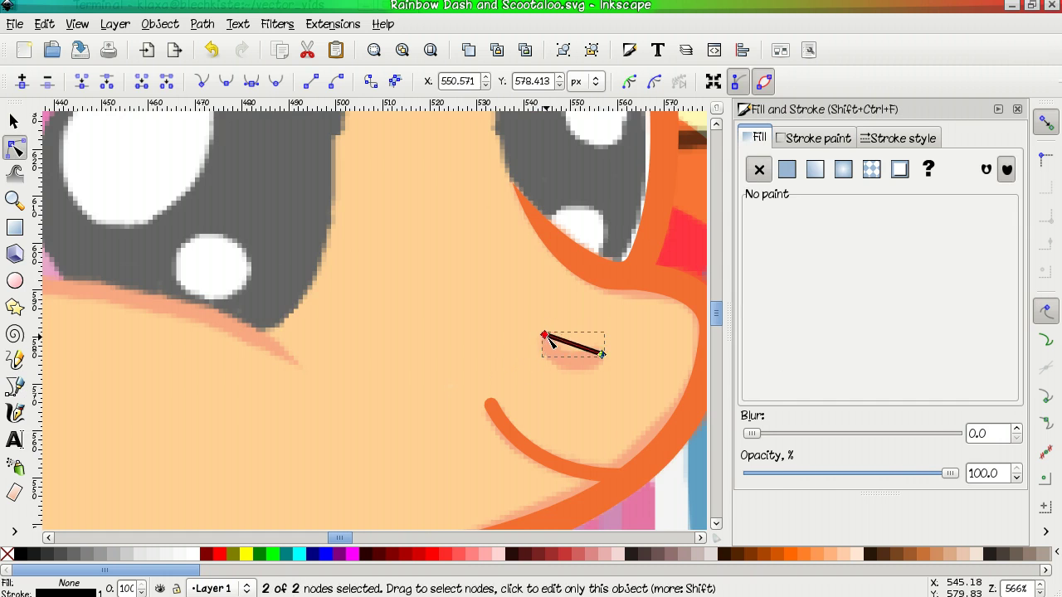
{"action": "scroll", "coordinate": [539, 349], "scroll_direction": "up", "scroll_amount": 8}
{"action": "scroll", "coordinate": [541, 351], "scroll_direction": "down", "scroll_amount": 7}
{"action": "key", "text": "Delete"}
Trace the nostril on the muzzle as a small closed bean-shaped path and give it a flat fill.
{"action": "key", "text": "b"}
{"action": "left_click", "coordinate": [584, 286]}
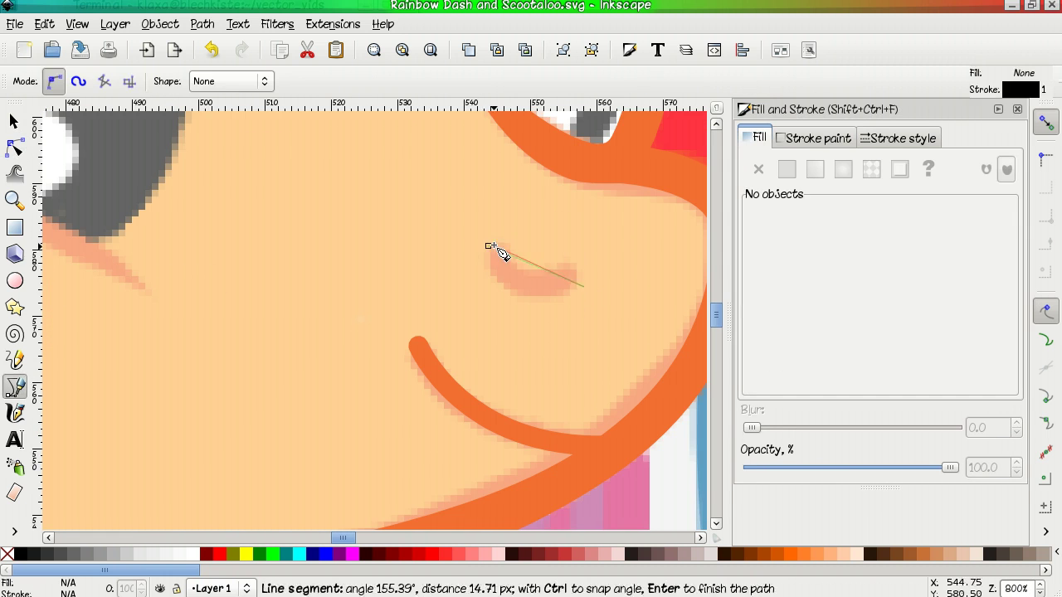
{"action": "left_click_drag", "start_coordinate": [491, 246], "coordinate": [473, 266]}
{"action": "key", "text": "Return"}
{"action": "key", "text": "n"}
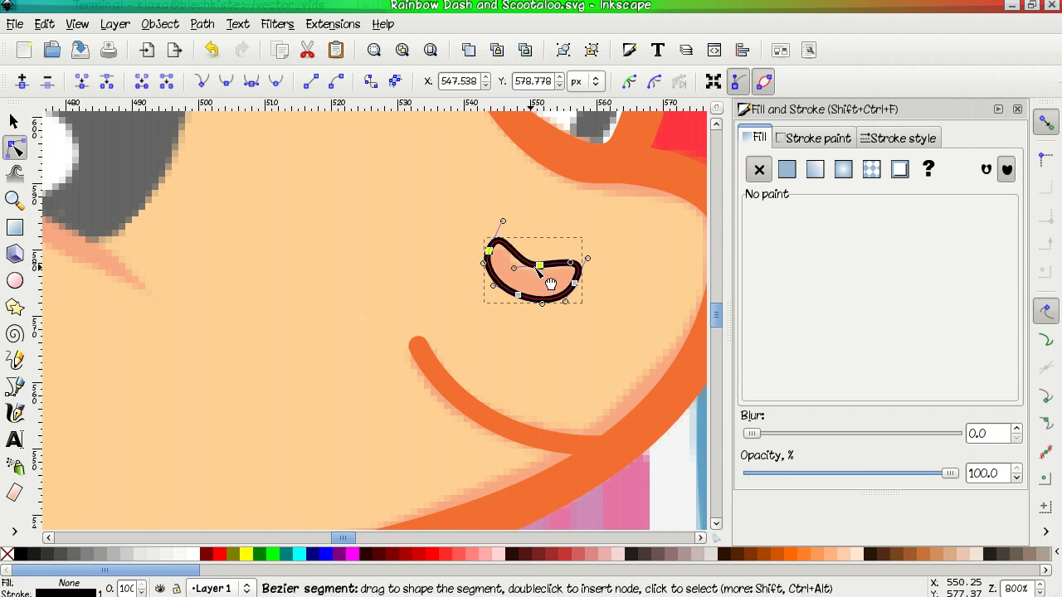
{"action": "left_click", "coordinate": [787, 170]}
{"action": "key", "text": "Escape"}
Draw the chest line from the chin around the chest to the belly as a curved 6 px path.
{"action": "scroll", "coordinate": [528, 327], "scroll_direction": "down", "scroll_amount": 4}
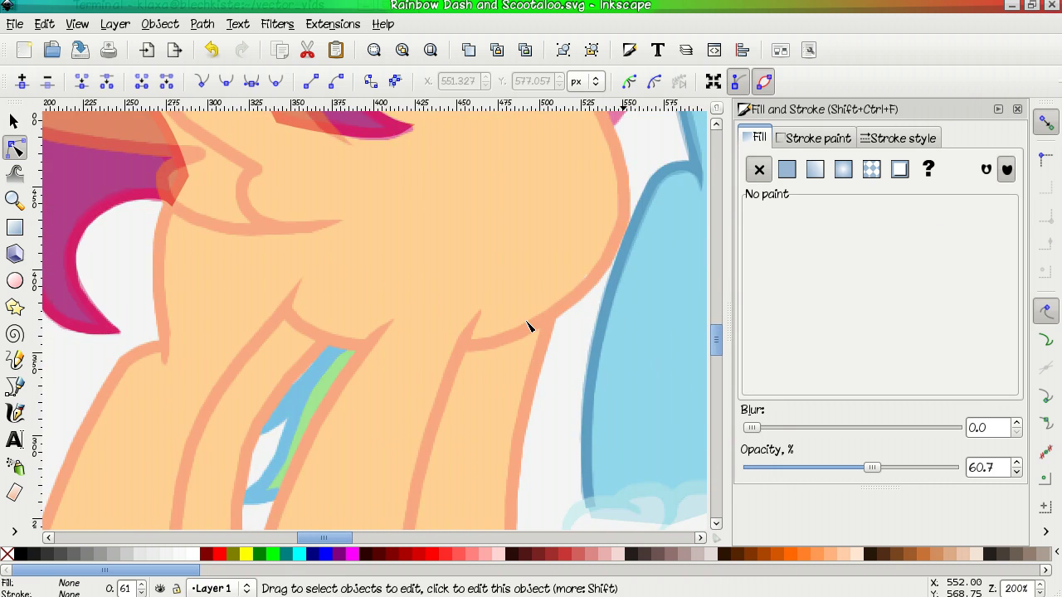
{"action": "key", "text": "b"}
{"action": "left_click", "coordinate": [559, 147]}
{"action": "left_click", "coordinate": [486, 450]}
{"action": "left_click", "coordinate": [282, 412]}
{"action": "key", "text": "Return"}
{"action": "key", "text": "n"}
{"action": "scroll", "coordinate": [556, 329], "scroll_direction": "right", "scroll_amount": 3}
{"action": "left_click_drag", "start_coordinate": [443, 440], "coordinate": [520, 300]}
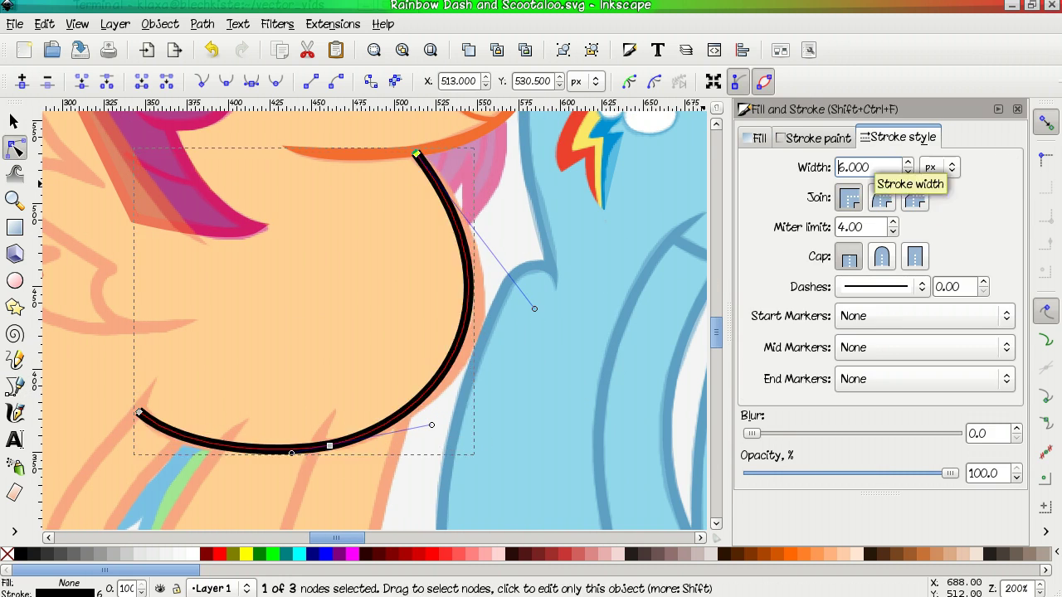
Delete the chest line's last node so it ends at the front leg, refit the curve and stroke it orange.
{"action": "scroll", "coordinate": [365, 355], "scroll_direction": "down", "scroll_amount": 4}
{"action": "scroll", "coordinate": [365, 355], "scroll_direction": "left", "scroll_amount": 2}
{"action": "key", "text": "Delete"}
{"action": "scroll", "coordinate": [432, 316], "scroll_direction": "left", "scroll_amount": 4}
{"action": "scroll", "coordinate": [464, 307], "scroll_direction": "down", "scroll_amount": 1}
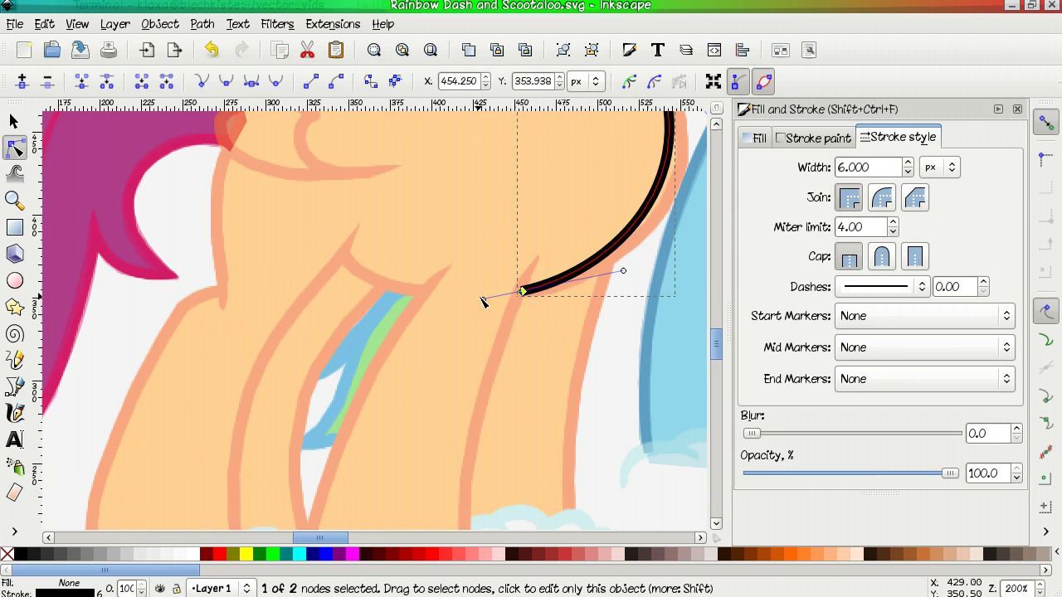
{"action": "scroll", "coordinate": [581, 282], "scroll_direction": "up", "scroll_amount": 3}
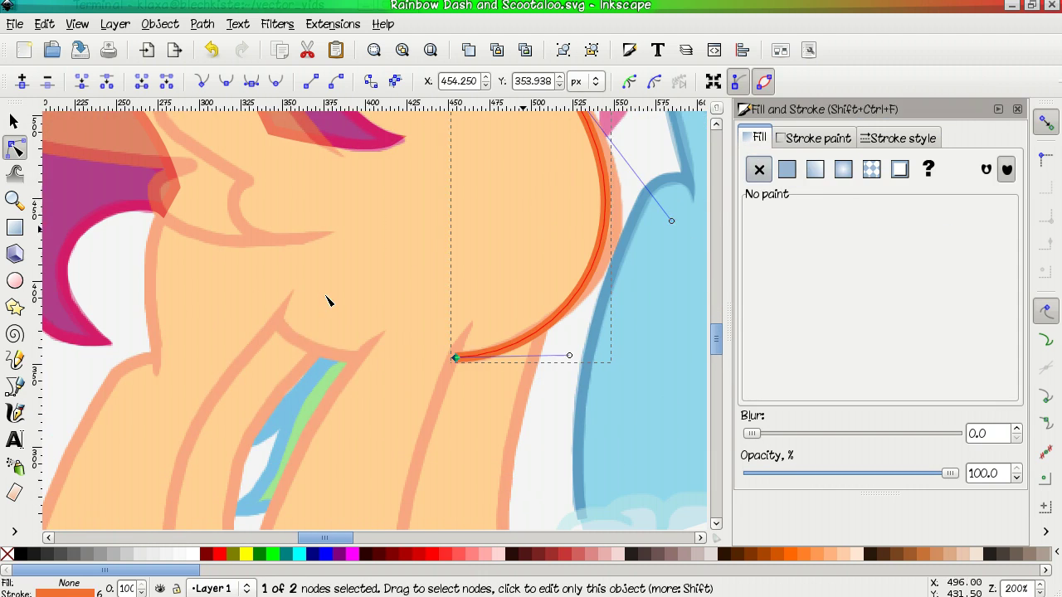
Draw a short curved belly line between the two legs and paste the orange 6 px stroke style onto it.
{"action": "key", "text": "b"}
{"action": "left_click", "coordinate": [278, 323]}
{"action": "left_click", "coordinate": [357, 355]}
{"action": "key", "text": "Return"}
{"action": "key", "text": "n"}
{"action": "left_click_drag", "start_coordinate": [359, 353], "coordinate": [359, 355]}
{"action": "key", "text": "ctrl+shift+v"}
Draw the front edge of the near front leg from the cloud to the belly, paste the orange style and convert the stroke to a path.
{"action": "scroll", "coordinate": [576, 355], "scroll_direction": "down", "scroll_amount": 3}
{"action": "scroll", "coordinate": [576, 355], "scroll_direction": "right", "scroll_amount": 5}
{"action": "key", "text": "b"}
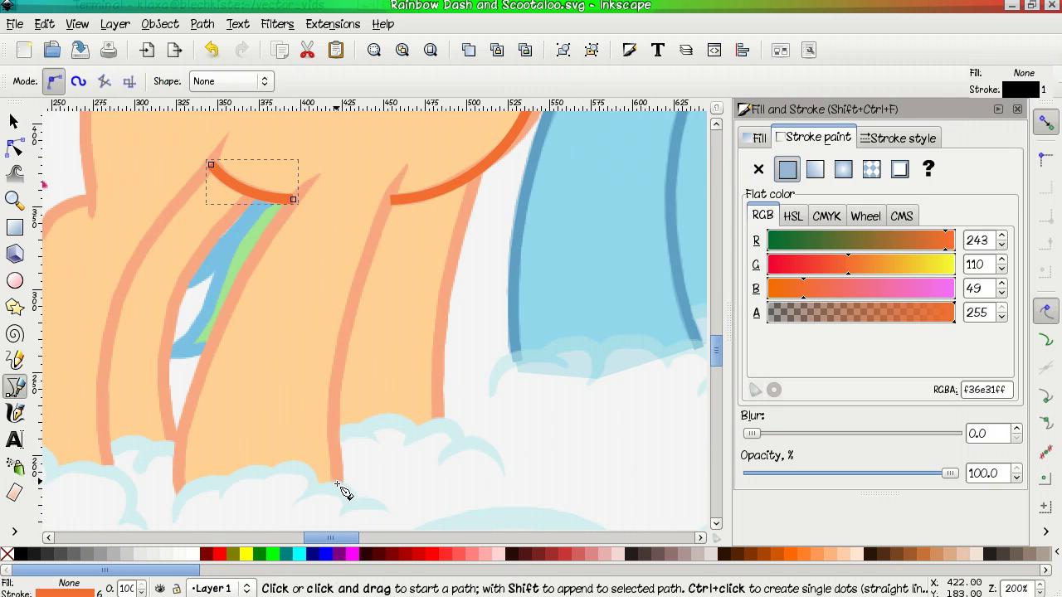
{"action": "left_click_drag", "start_coordinate": [337, 484], "coordinate": [330, 359]}
{"action": "left_click", "coordinate": [389, 197]}
{"action": "key", "text": "Return"}
{"action": "key", "text": "n"}
{"action": "key", "text": "ctrl+shift+v"}
{"action": "key", "text": "ctrl+alt+c"}
{"action": "scroll", "coordinate": [403, 225], "scroll_direction": "up", "scroll_amount": 4}
{"action": "scroll", "coordinate": [384, 340], "scroll_direction": "up", "scroll_amount": 2}
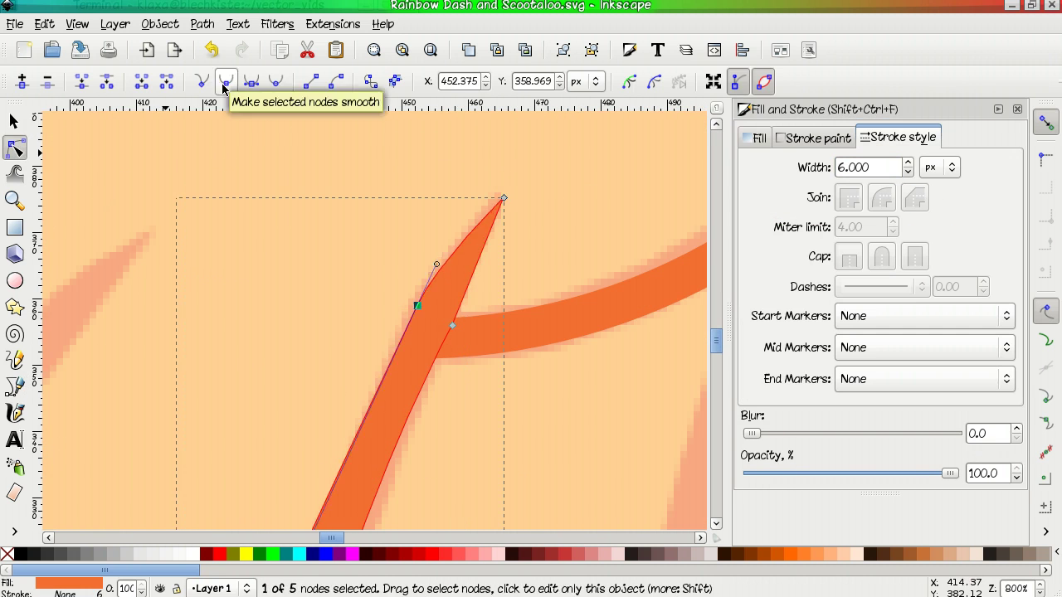
Shape the upper end of the converted front leg line into a smooth, tapered point where it crosses the belly line.
{"action": "scroll", "coordinate": [403, 256], "scroll_direction": "up", "scroll_amount": 3}
{"action": "left_click_drag", "start_coordinate": [403, 256], "coordinate": [261, 367]}
{"action": "scroll", "coordinate": [321, 299], "scroll_direction": "up", "scroll_amount": 2}
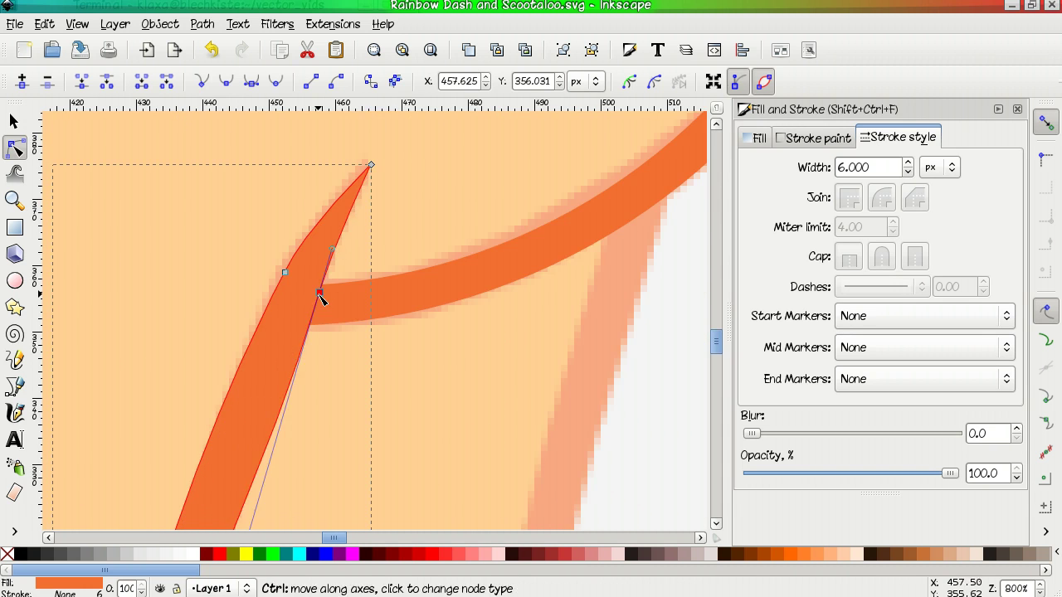
{"action": "scroll", "coordinate": [321, 300], "scroll_direction": "up", "scroll_amount": 10}
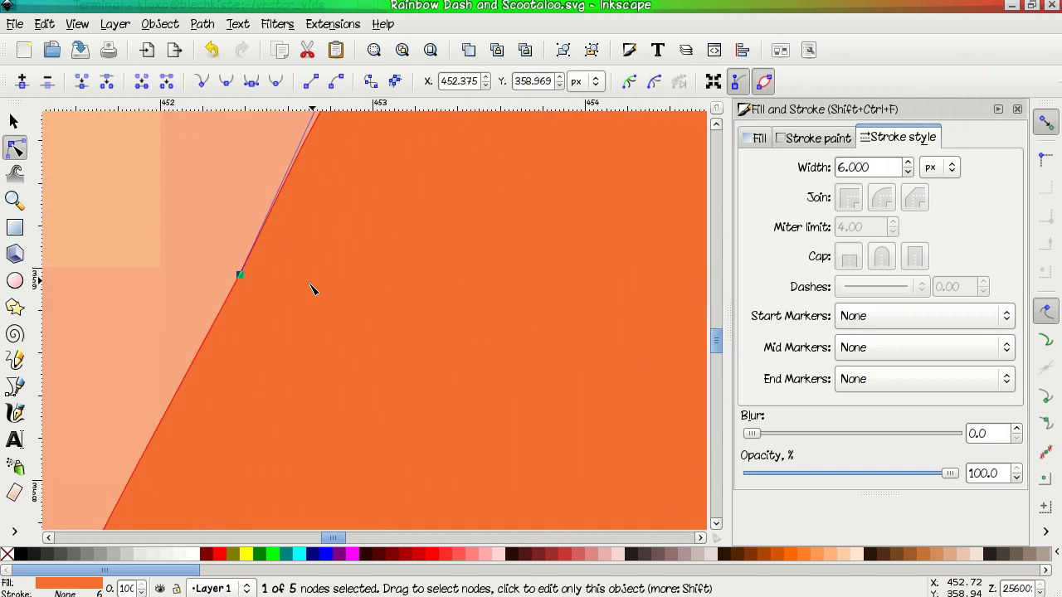
{"action": "scroll", "coordinate": [311, 289], "scroll_direction": "down", "scroll_amount": 8}
{"action": "mouse_move", "coordinate": [390, 149]}
{"action": "left_mouse_down"}
{"action": "mouse_move", "coordinate": [368, 201]}
{"action": "mouse_move", "coordinate": [390, 166]}
{"action": "mouse_move", "coordinate": [413, 164]}
{"action": "mouse_move", "coordinate": [414, 327]}
{"action": "left_mouse_up"}
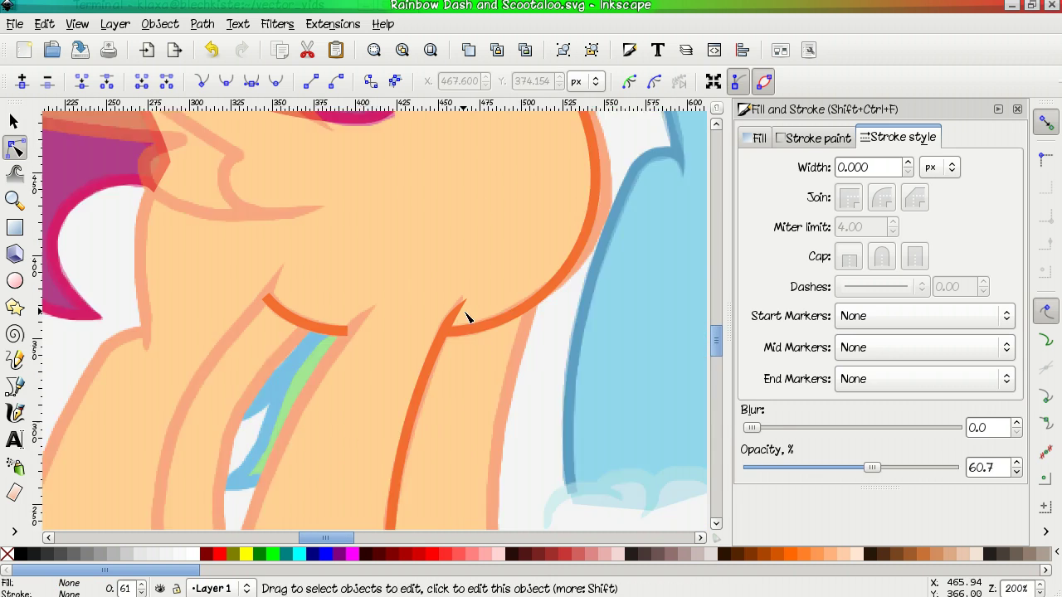
Draw the rear edge of the near front leg from hoof to belly, stroke it orange, convert it to a path and taper its top.
{"action": "key", "text": "b"}
{"action": "left_click", "coordinate": [301, 490]}
{"action": "left_click", "coordinate": [413, 197]}
{"action": "key", "text": "Return"}
{"action": "key", "text": "n"}
{"action": "left_click_drag", "start_coordinate": [301, 491], "coordinate": [275, 408]}
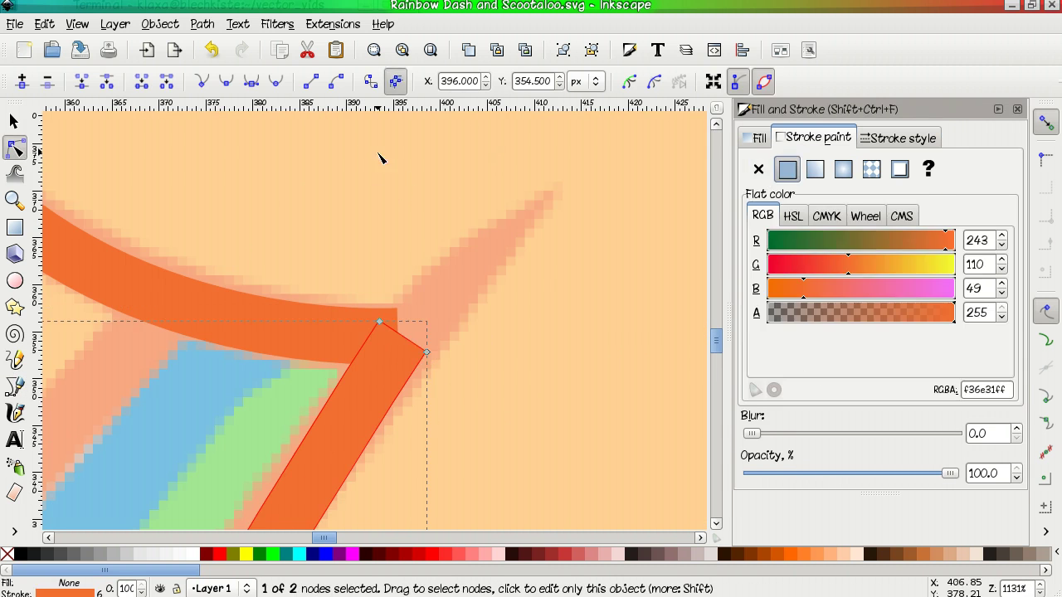
{"action": "key", "text": "ctrl+alt+c"}
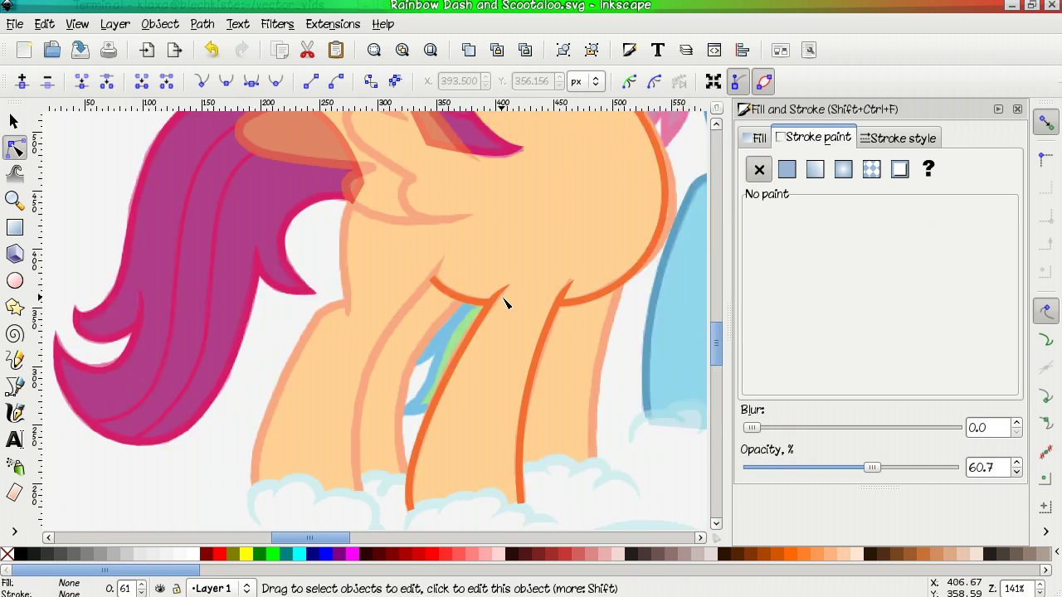
Draw the curved hind leg lines down from the belly, stroke them orange, convert them to paths and taper the upper end.
{"action": "key", "text": "b"}
{"action": "left_click", "coordinate": [527, 299]}
{"action": "left_click", "coordinate": [471, 471]}
{"action": "key", "text": "Return"}
{"action": "key", "text": "n"}
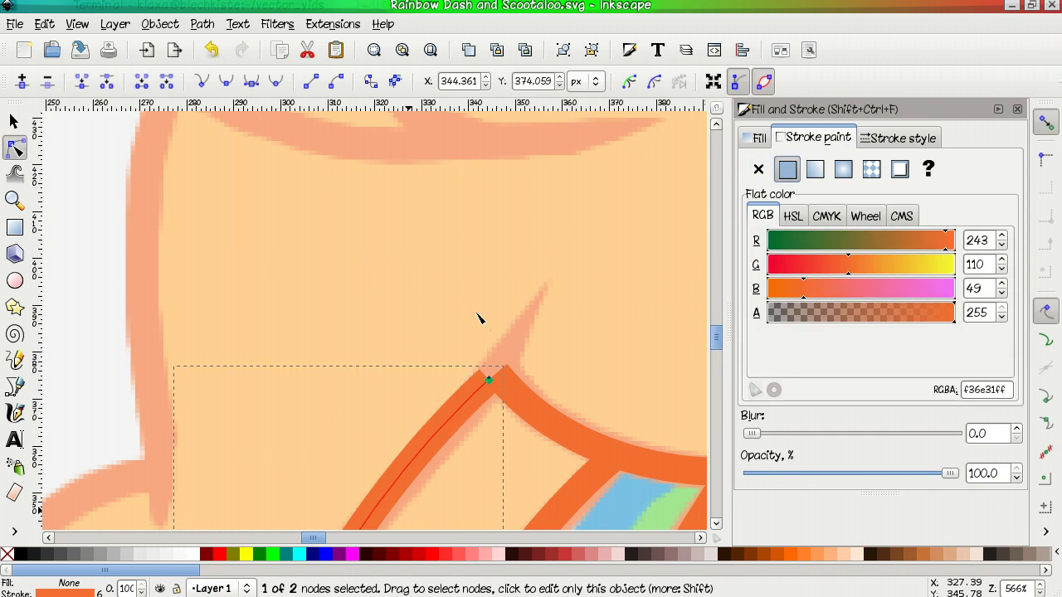
{"action": "key", "text": "ctrl+alt+c"}
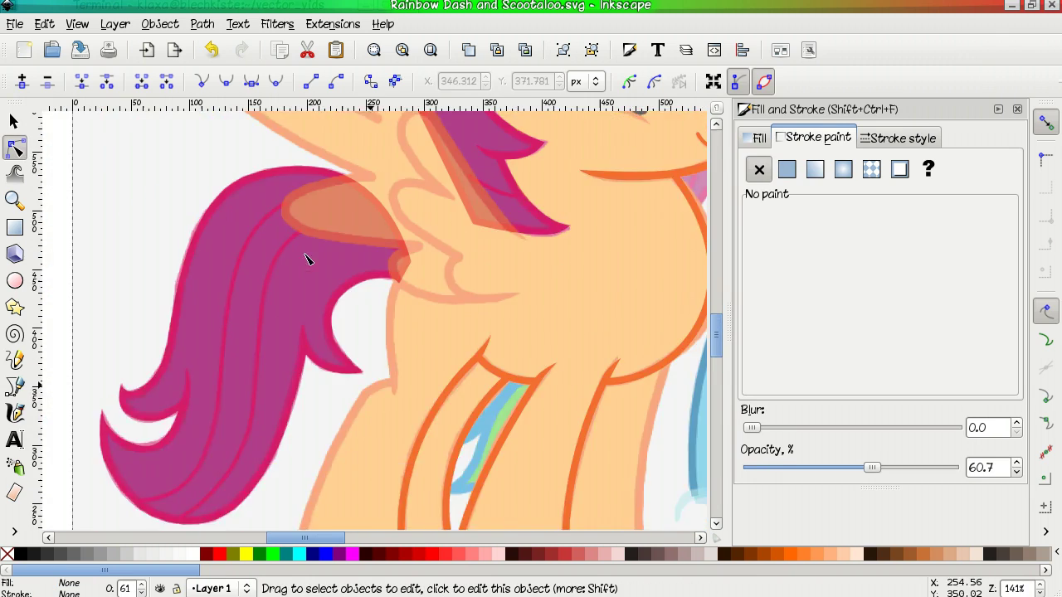
Draw the rear outline of the hind leg and rump up to the tail and convert its orange stroke to a path.
{"action": "key", "text": "b"}
{"action": "left_click", "coordinate": [301, 426]}
{"action": "left_click", "coordinate": [398, 249]}
{"action": "key", "text": "Return"}
{"action": "left_click", "coordinate": [14, 146]}
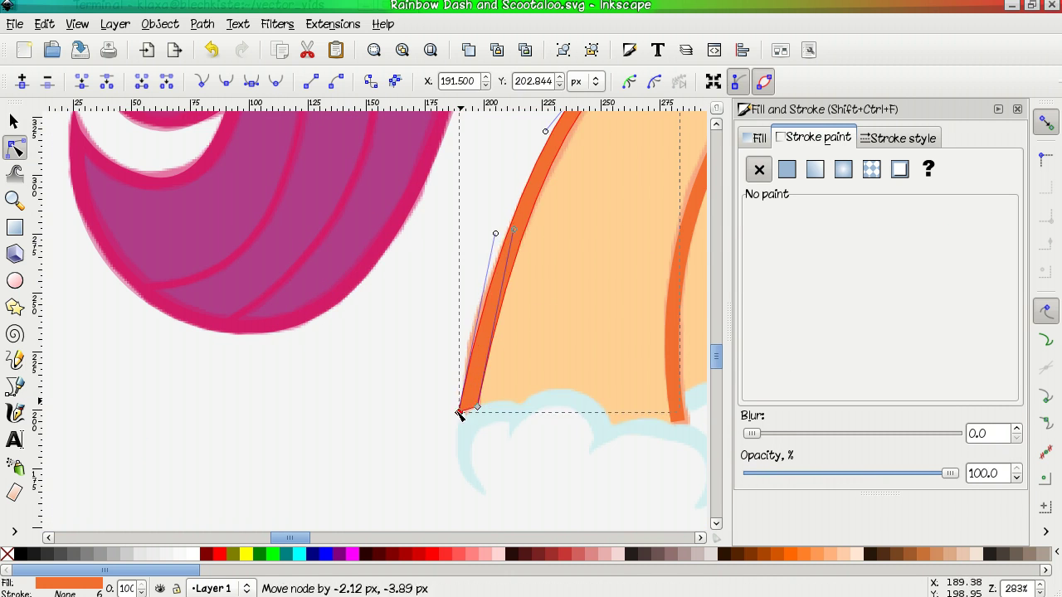
Undo the last node move and adjust the bottom end nodes of the hind leg outlines to meet the clouds.
{"action": "key", "text": "ctrl+z"}
{"action": "left_click_drag", "start_coordinate": [474, 410], "coordinate": [480, 417]}
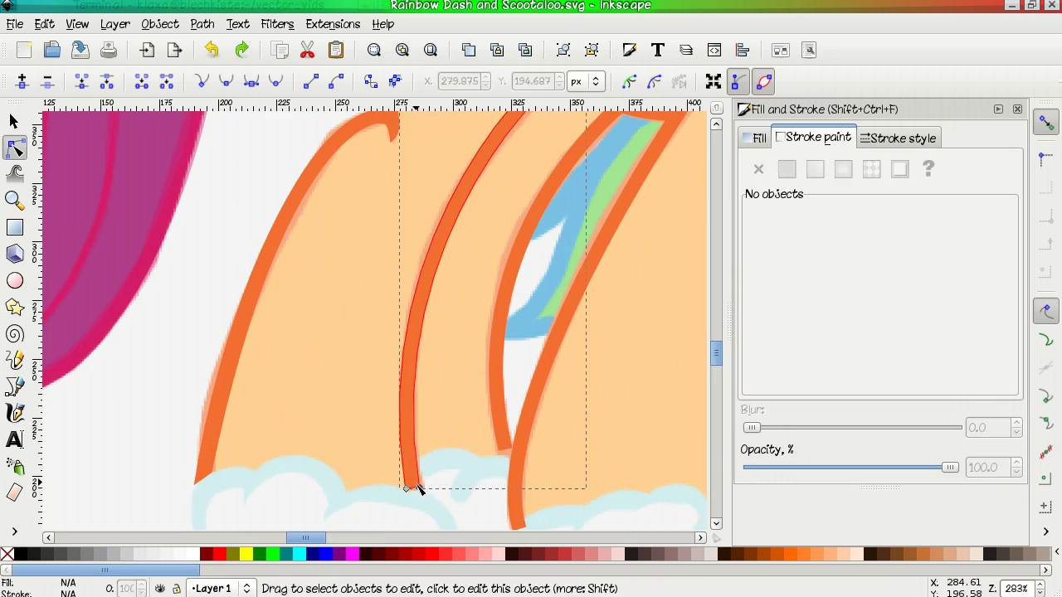
{"action": "left_click", "coordinate": [512, 450]}
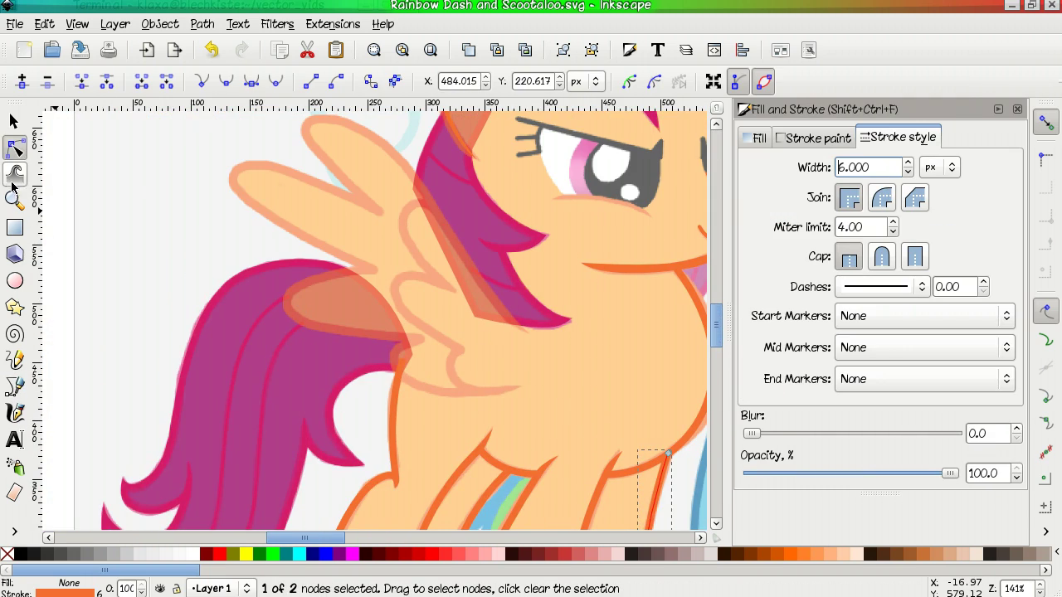
Trace the raised wing as a zigzag path with nodes at the feather tips and the notches between them.
{"action": "left_click", "coordinate": [14, 386]}
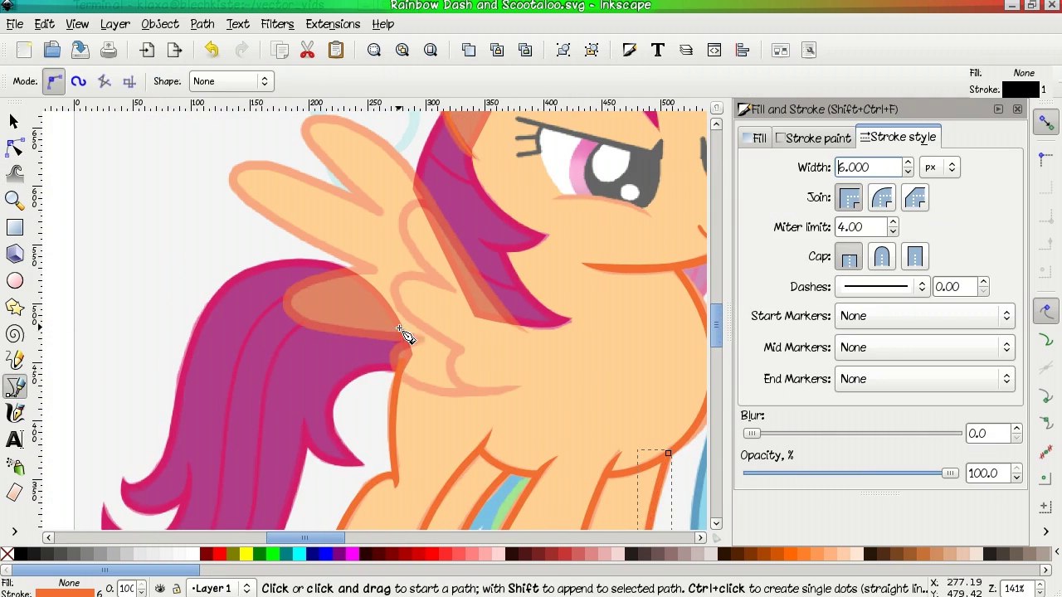
{"action": "left_click", "coordinate": [504, 388]}
{"action": "left_click", "coordinate": [392, 358]}
{"action": "left_click", "coordinate": [416, 337]}
{"action": "left_click", "coordinate": [288, 307]}
{"action": "left_click", "coordinate": [373, 267]}
{"action": "left_click", "coordinate": [233, 171]}
{"action": "left_click", "coordinate": [379, 211]}
{"action": "left_click", "coordinate": [309, 119]}
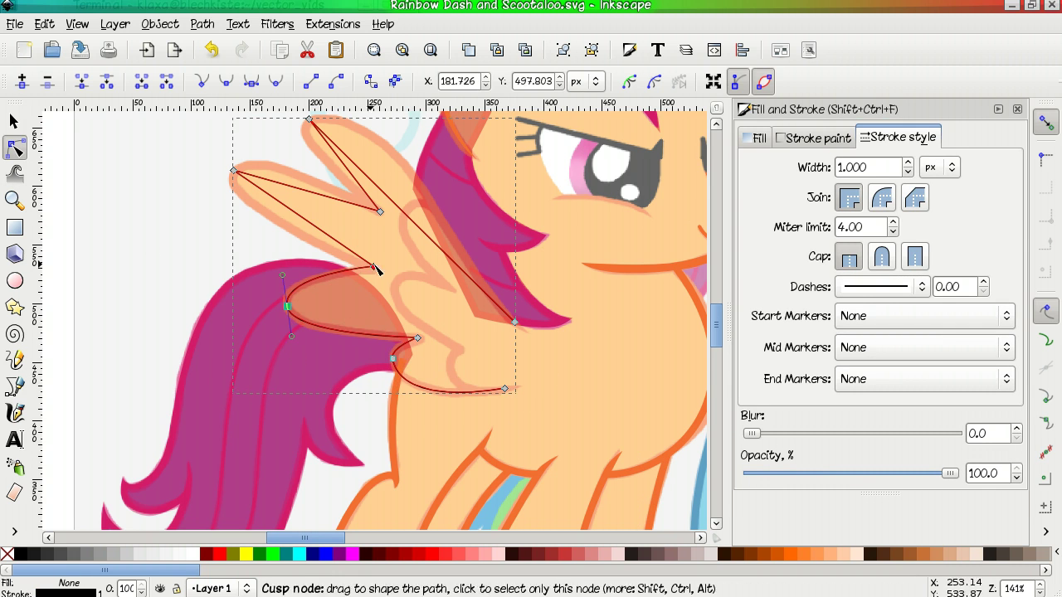
Smooth the feather tip nodes so the wing path follows the picture, with a 6 px stroke and miter limit 100.
{"action": "key", "text": "Tab"}
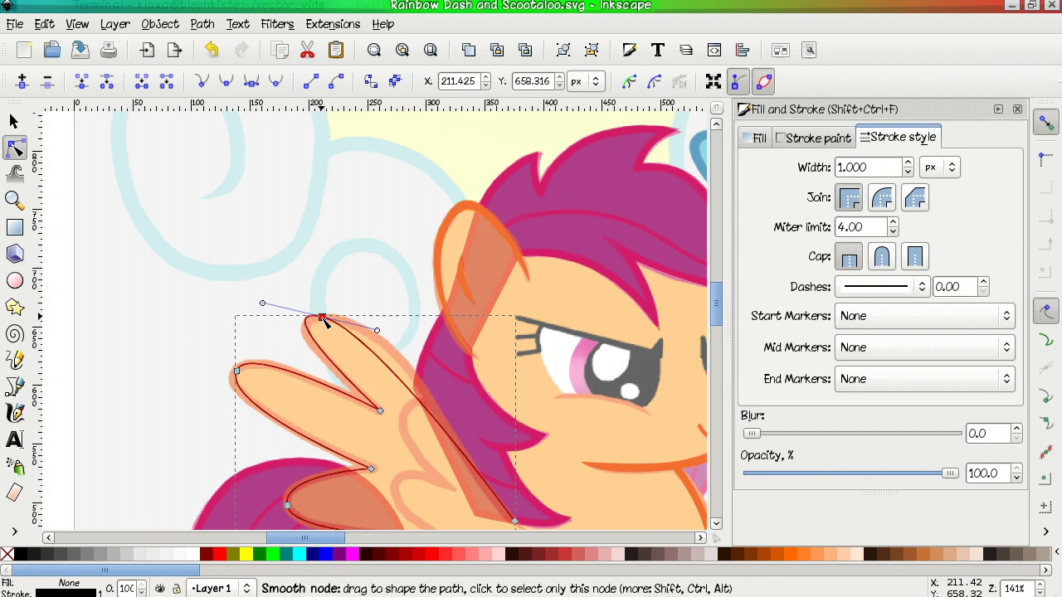
{"action": "scroll", "coordinate": [452, 392], "scroll_direction": "down", "scroll_amount": 4}
{"action": "key", "text": "ctrl+z"}
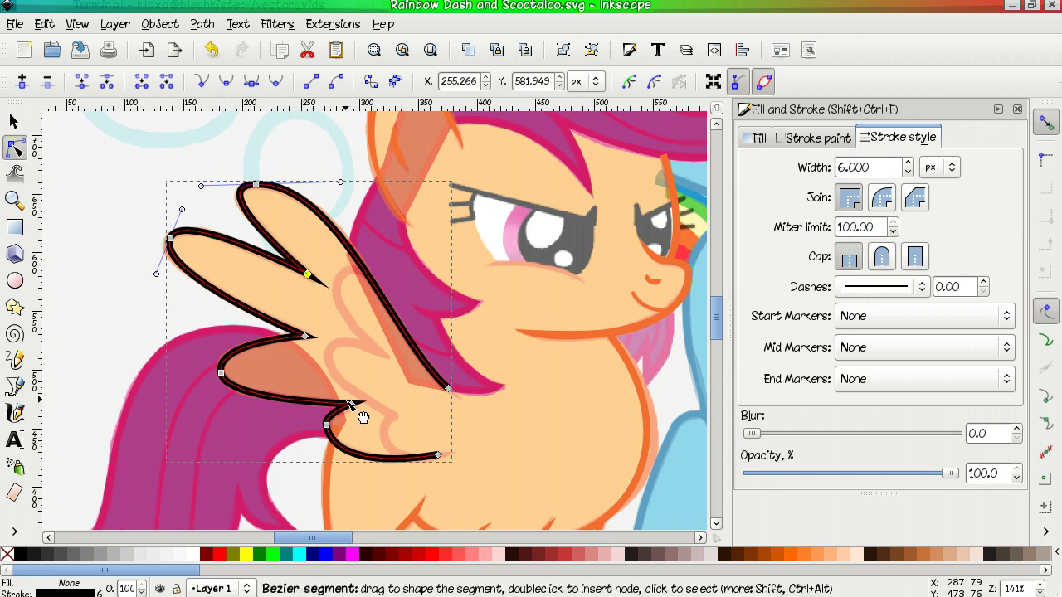
Color the wing outline orange, convert its stroke to a path and reshape its ends into tapered points.
{"action": "left_click", "coordinate": [813, 138]}
{"action": "scroll", "coordinate": [39, 235], "scroll_direction": "up", "scroll_amount": 4}
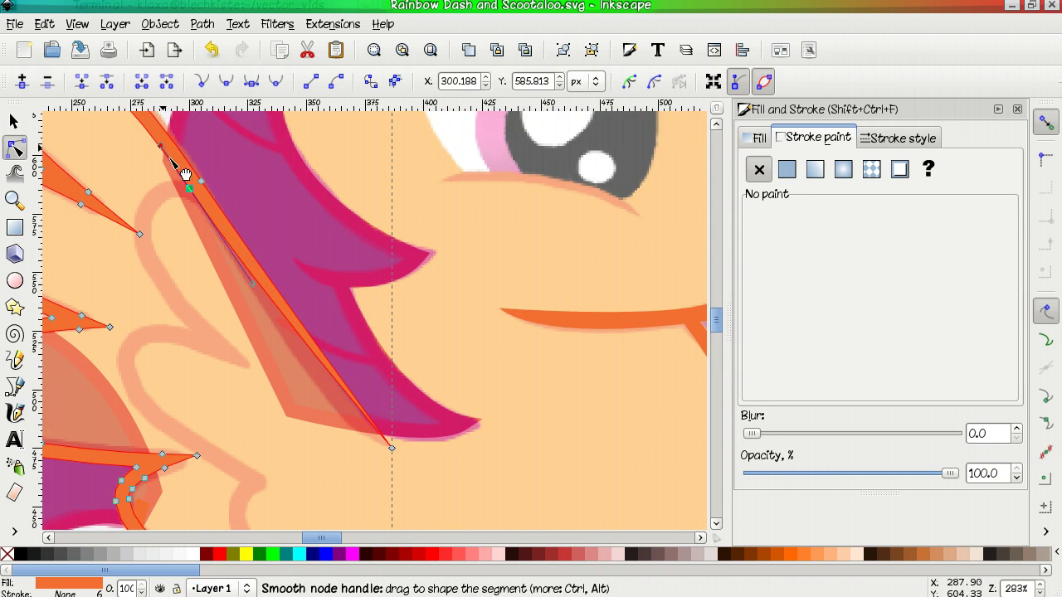
{"action": "scroll", "coordinate": [334, 366], "scroll_direction": "up", "scroll_amount": 1}
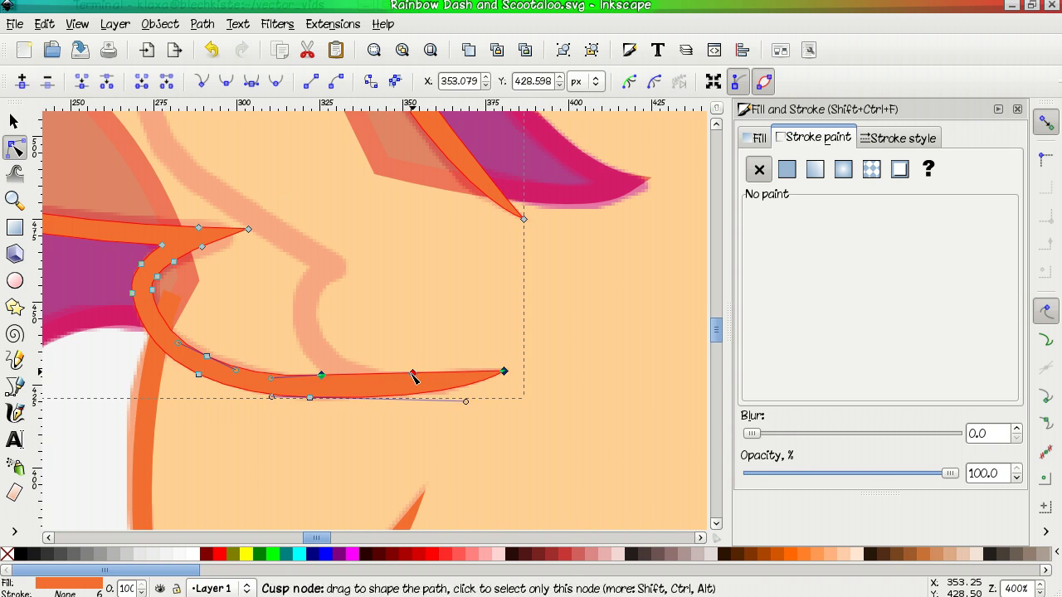
{"action": "left_click_drag", "start_coordinate": [388, 375], "coordinate": [318, 319]}
{"action": "scroll", "coordinate": [321, 332], "scroll_direction": "up", "scroll_amount": 2}
{"action": "scroll", "coordinate": [321, 332], "scroll_direction": "left", "scroll_amount": 1}
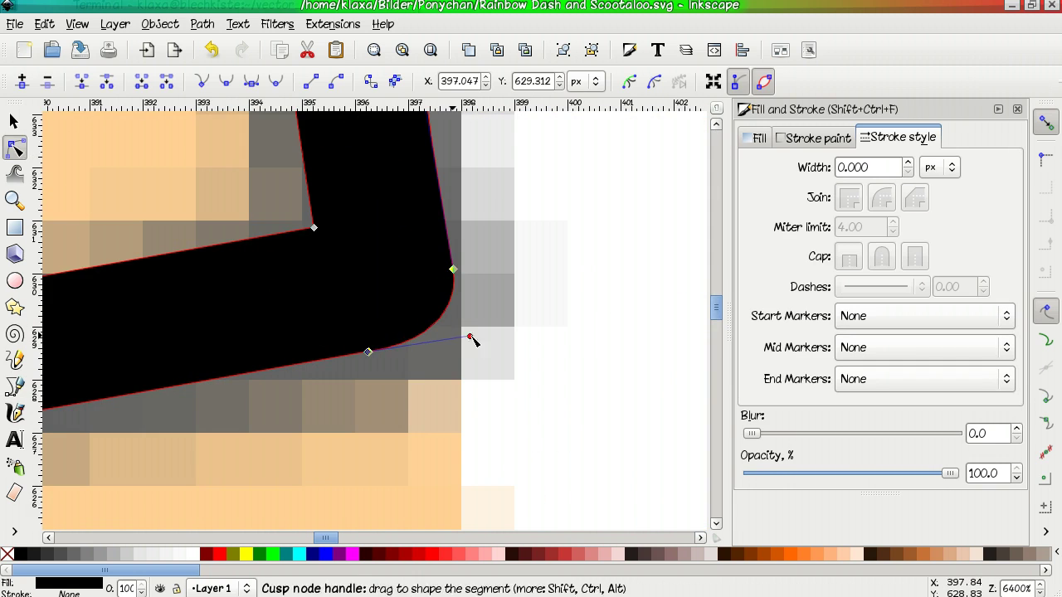
Curve the eye white's outer edge along the picture beside the eyelashes and adjust the lower corner node of the iris.
{"action": "scroll", "coordinate": [372, 378], "scroll_direction": "up", "scroll_amount": 4, "text": "ctrl"}
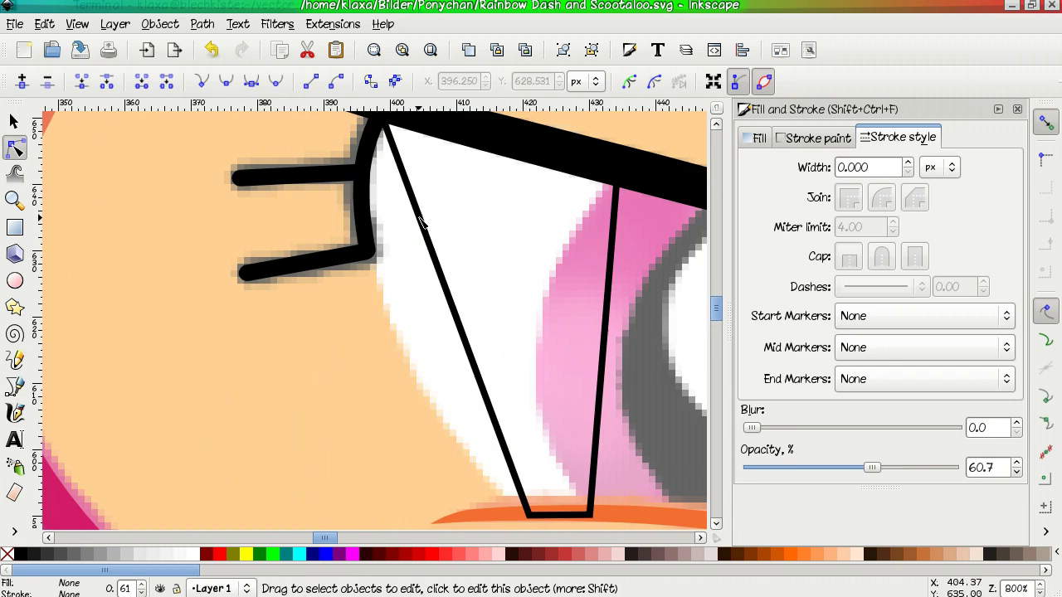
{"action": "left_click_drag", "start_coordinate": [415, 208], "coordinate": [301, 279]}
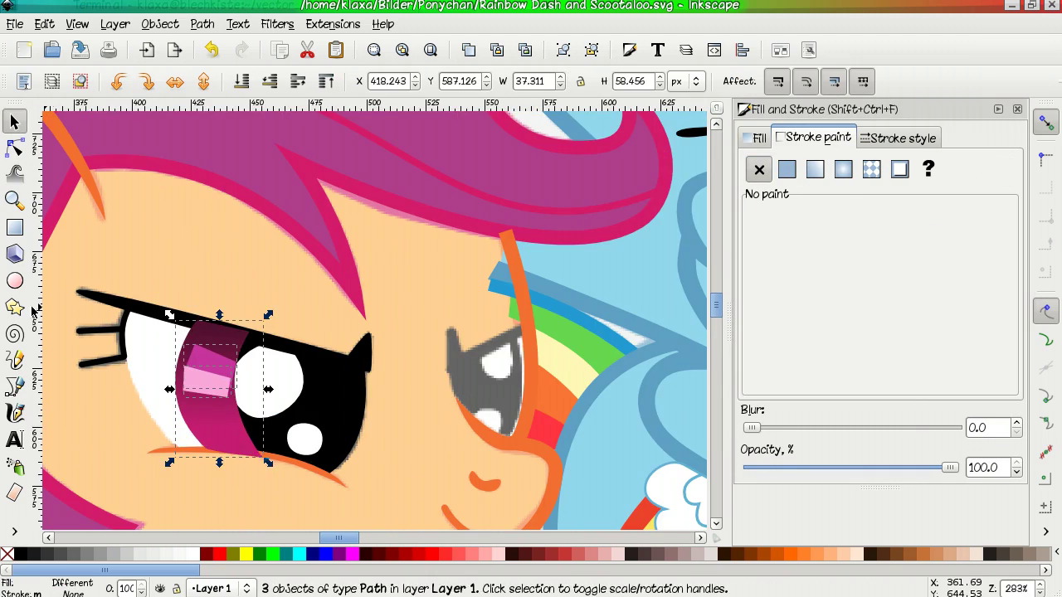
{"action": "key", "text": "n"}
{"action": "left_click_drag", "start_coordinate": [266, 456], "coordinate": [267, 460]}
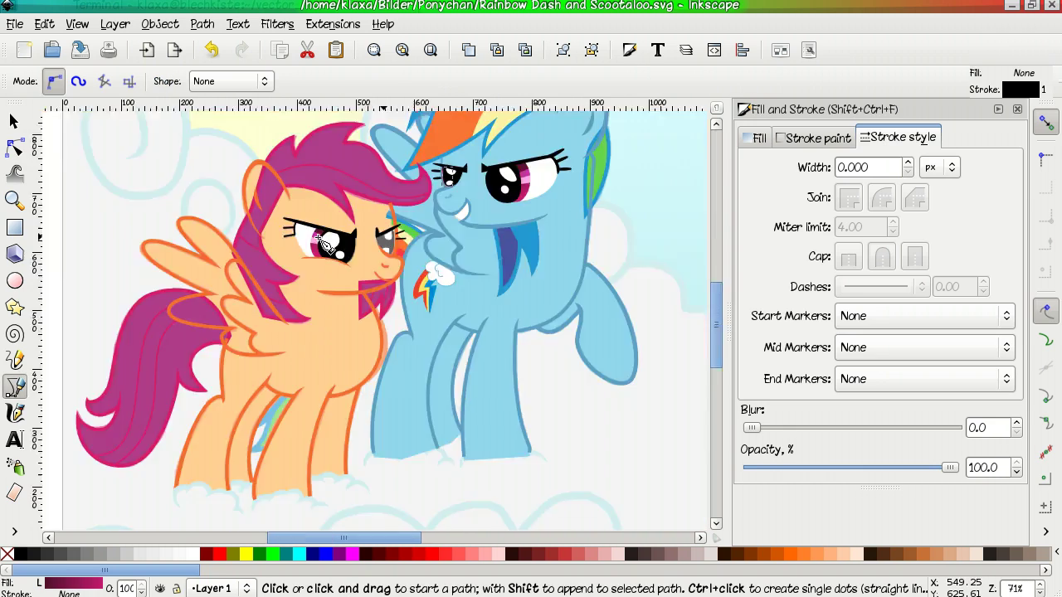
Trace Scootaloo's far eye below its lid as a closed three-node curved path and give it a flat black fill.
{"action": "scroll", "coordinate": [326, 245], "scroll_direction": "up", "scroll_amount": 5}
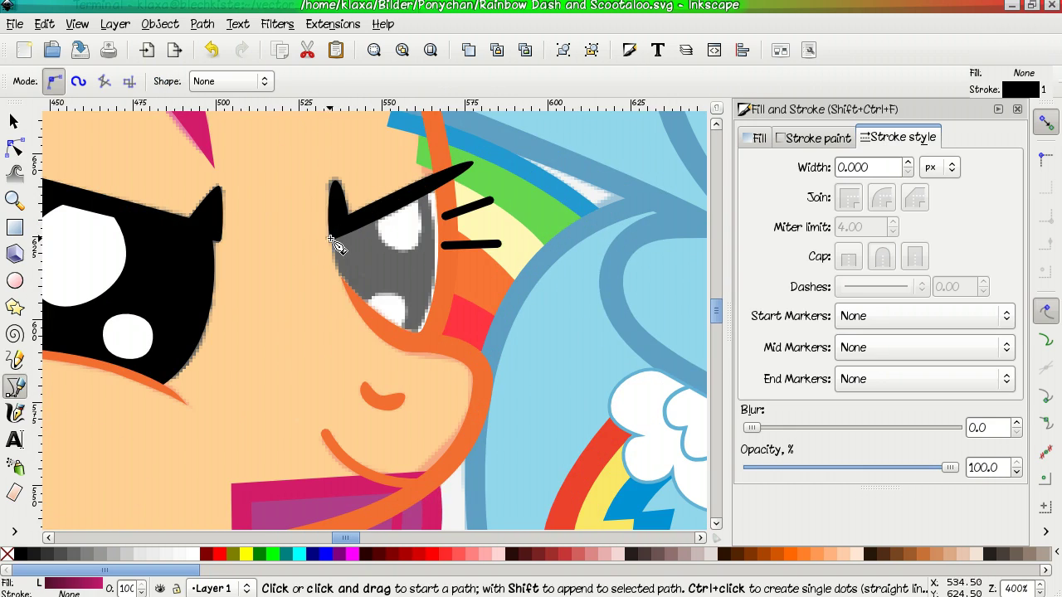
{"action": "left_click", "coordinate": [331, 239]}
{"action": "left_click_drag", "start_coordinate": [330, 239], "coordinate": [344, 323]}
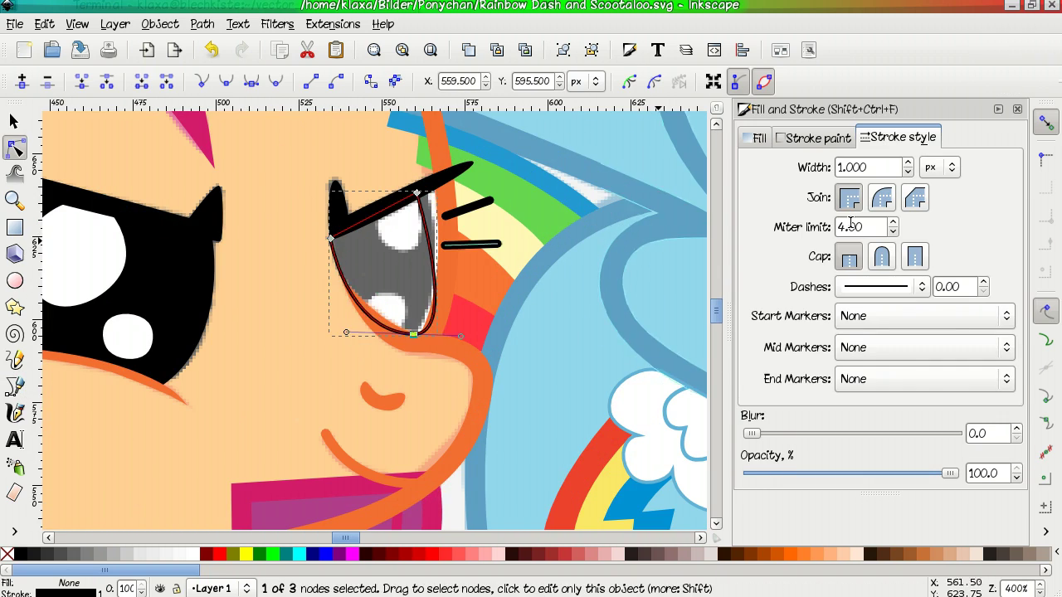
{"action": "left_click", "coordinate": [757, 138]}
{"action": "left_click", "coordinate": [787, 169]}
Reshape the orange face outline's nodes so it follows the lower edge of the far eye.
{"action": "scroll", "coordinate": [301, 241], "scroll_direction": "up", "scroll_amount": 3}
{"action": "left_click", "coordinate": [545, 514]}
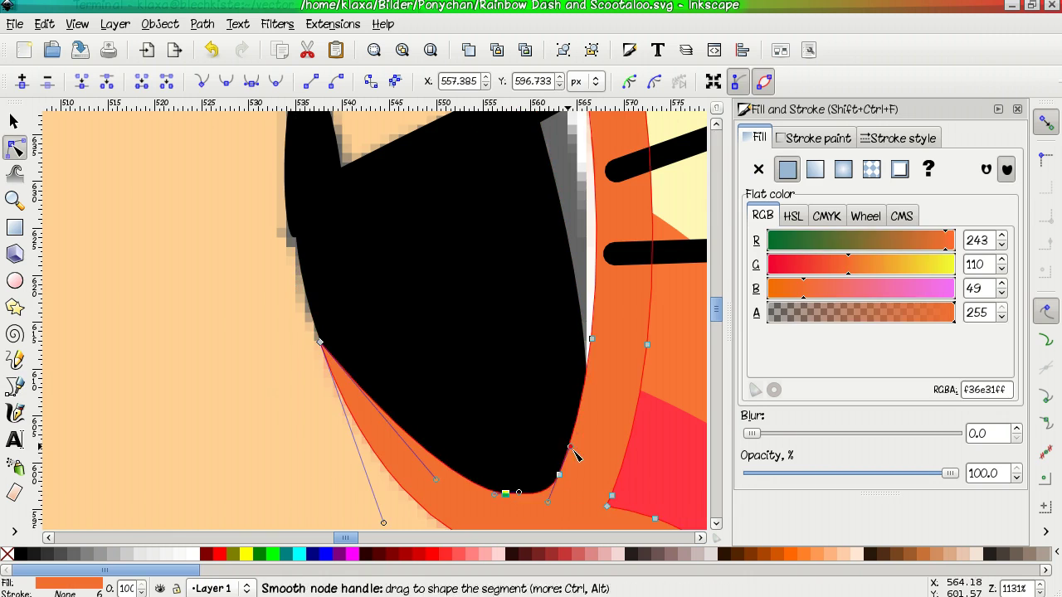
{"action": "scroll", "coordinate": [575, 454], "scroll_direction": "down", "scroll_amount": 3}
Draw an upper and a lower four-node highlight in the far eye, make their nodes smooth and fill them white.
{"action": "key", "text": "b"}
{"action": "scroll", "coordinate": [490, 315], "scroll_direction": "up", "scroll_amount": 3}
{"action": "left_click", "coordinate": [466, 299]}
{"action": "left_click", "coordinate": [508, 308]}
{"action": "left_click", "coordinate": [483, 353]}
{"action": "left_click", "coordinate": [459, 343]}
{"action": "left_click", "coordinate": [467, 299]}
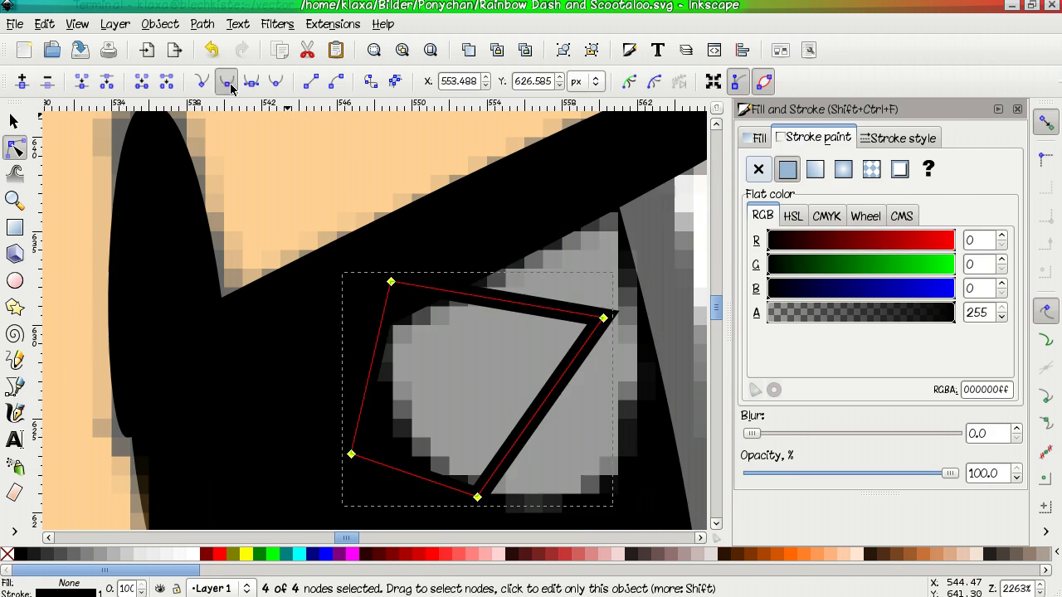
{"action": "left_click", "coordinate": [226, 81]}
{"action": "scroll", "coordinate": [373, 316], "scroll_direction": "up", "scroll_amount": 3}
{"action": "key", "text": "shift+s"}
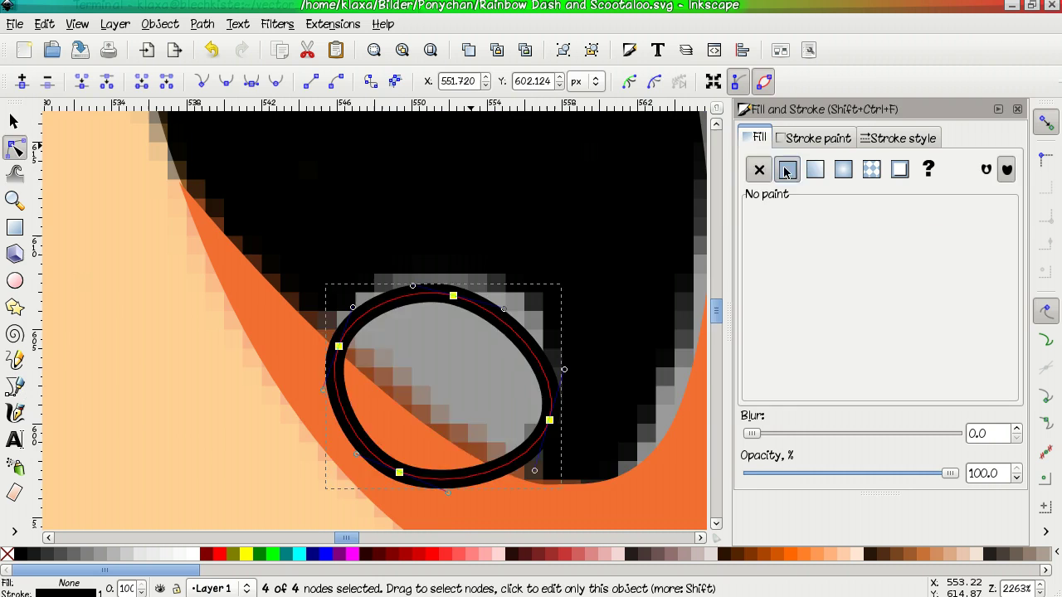
Place a mirrored copy of the near eye's iris and its two light bands on the far eye, behind the black shape.
{"action": "scroll", "coordinate": [373, 315], "scroll_direction": "down", "scroll_amount": 5}
{"action": "key", "text": "s"}
{"action": "left_click", "coordinate": [246, 252]}
{"action": "left_click", "coordinate": [348, 232], "text": "shift"}
{"action": "left_click_drag", "start_coordinate": [385, 264], "coordinate": [338, 220]}
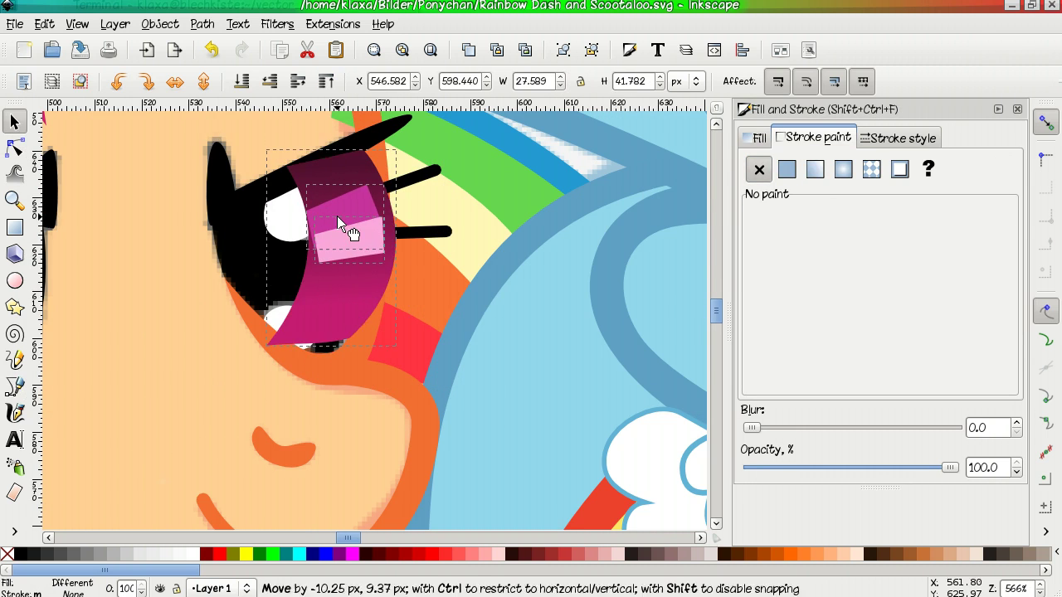
{"action": "left_click", "coordinate": [301, 274]}
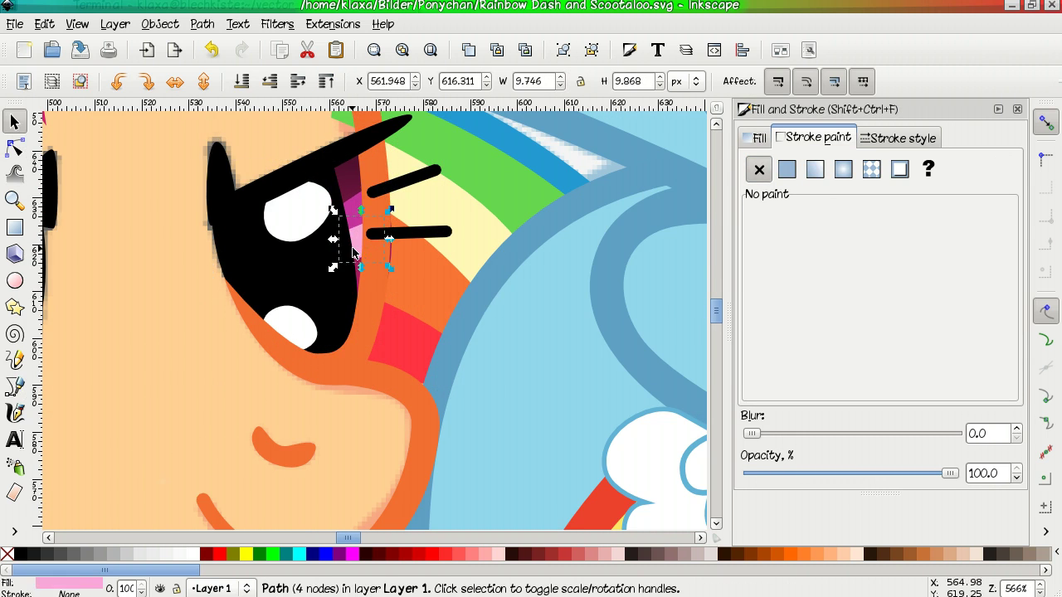
{"action": "key", "text": "n"}
{"action": "scroll", "coordinate": [177, 296], "scroll_direction": "down", "scroll_amount": 1}
{"action": "key", "text": "Escape"}
{"action": "scroll", "coordinate": [178, 296], "scroll_direction": "down", "scroll_amount": 6}
{"action": "key", "text": "b"}
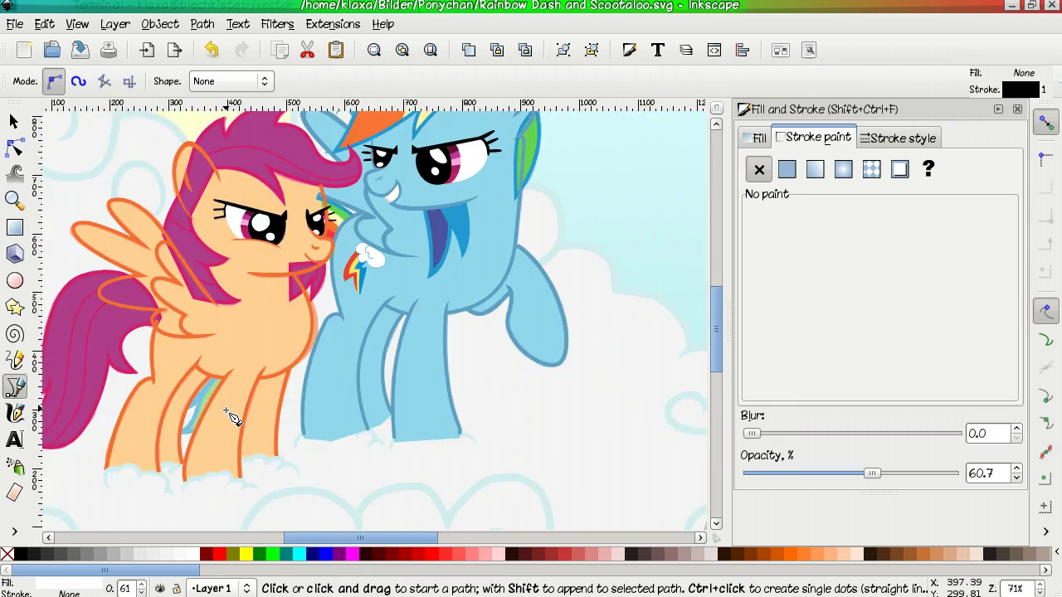
{"action": "scroll", "coordinate": [232, 419], "scroll_direction": "up", "scroll_amount": 3}
{"action": "left_click", "coordinate": [154, 404]}
{"action": "double_click", "coordinate": [208, 343]}
{"action": "key", "text": "n"}
{"action": "scroll", "coordinate": [548, 270], "scroll_direction": "down", "scroll_amount": 1}
{"action": "key", "text": "d"}
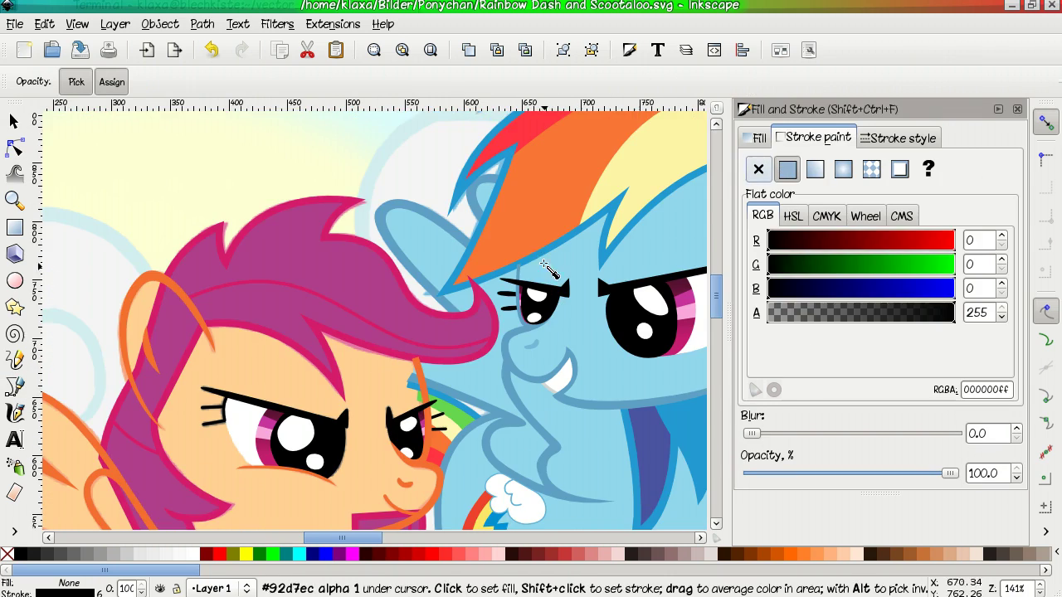
Trace the piece of Rainbow Dash's tail visible between Scootaloo's legs as a closed path and curve its edges.
{"action": "scroll", "coordinate": [448, 356], "scroll_direction": "down", "scroll_amount": 5}
{"action": "scroll", "coordinate": [448, 356], "scroll_direction": "left", "scroll_amount": 3}
{"action": "key", "text": "n"}
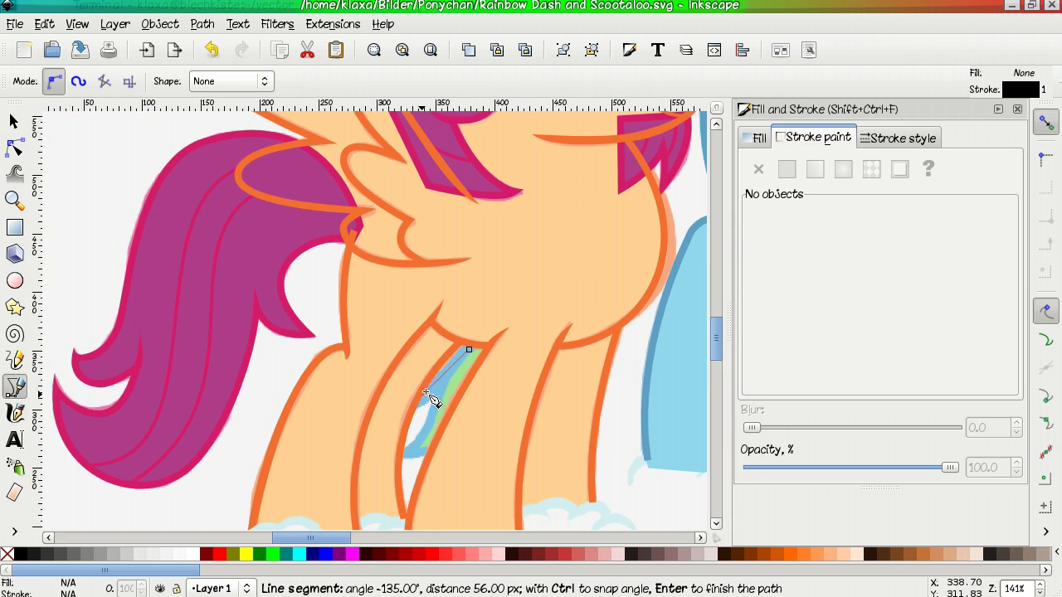
{"action": "left_click", "coordinate": [469, 351]}
{"action": "key", "text": "n"}
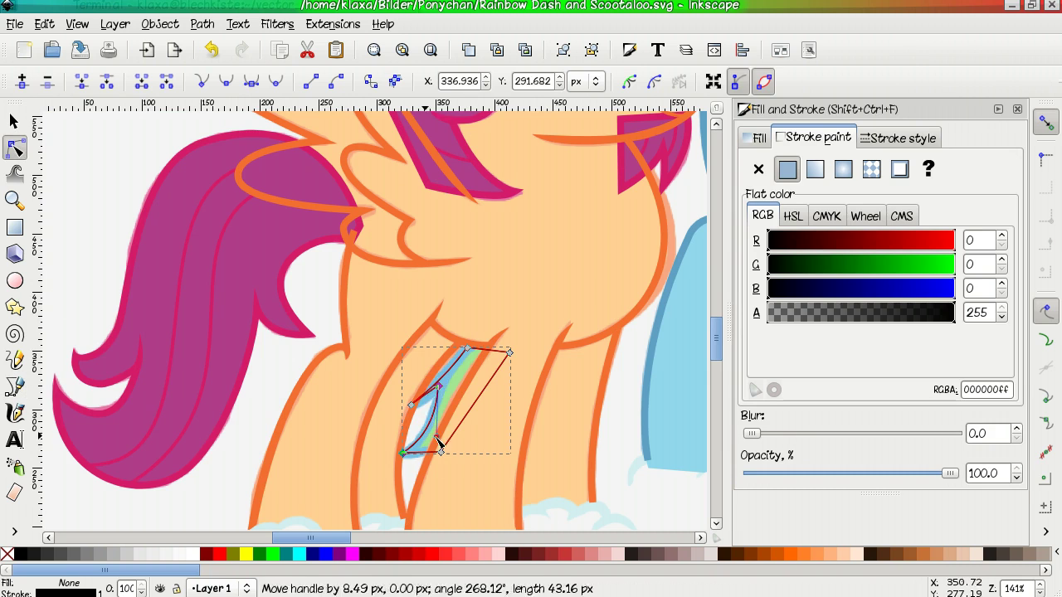
{"action": "left_click", "coordinate": [438, 465]}
Give the tail piece a green fill and a blue (2399d2ff) stroke, both picked from the drawing.
{"action": "scroll", "coordinate": [438, 465], "scroll_direction": "right", "scroll_amount": 4}
{"action": "key", "text": "d"}
{"action": "left_click", "coordinate": [503, 403]}
{"action": "left_click", "coordinate": [516, 374], "text": "shift"}
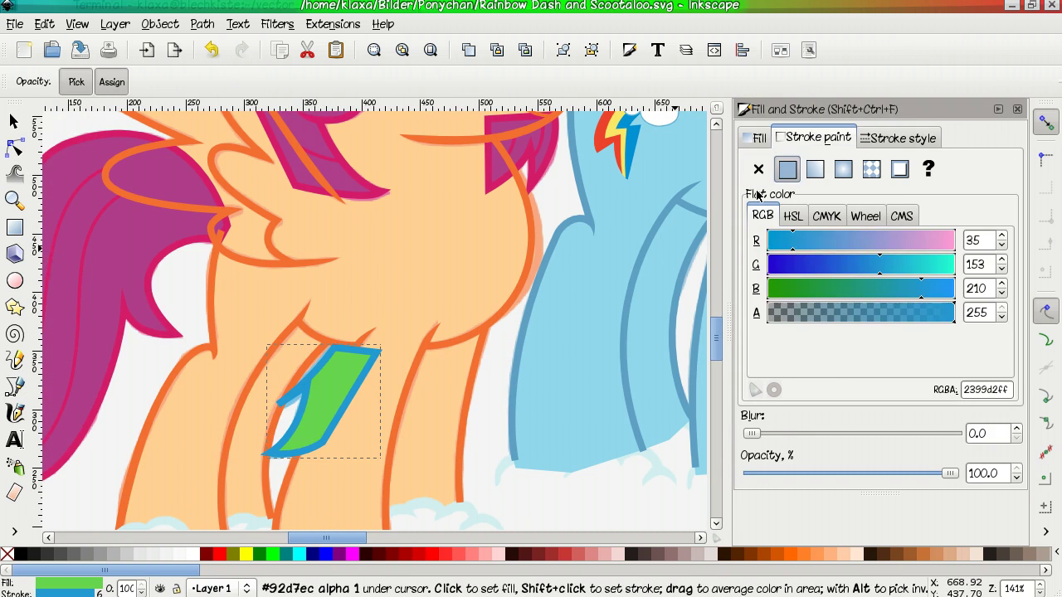
{"action": "key", "text": "n"}
{"action": "left_click", "coordinate": [898, 137]}
{"action": "left_click", "coordinate": [280, 409]}
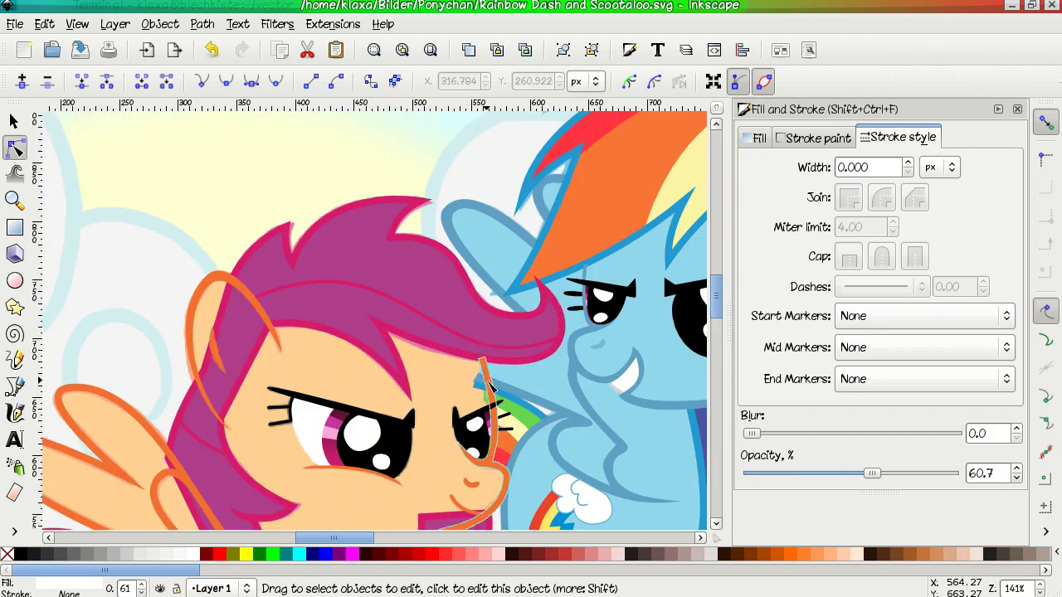
Trace a closed path around Scootaloo's whole body along the middle of the leg, wing, mane, ear and face outlines.
{"action": "key", "text": "b"}
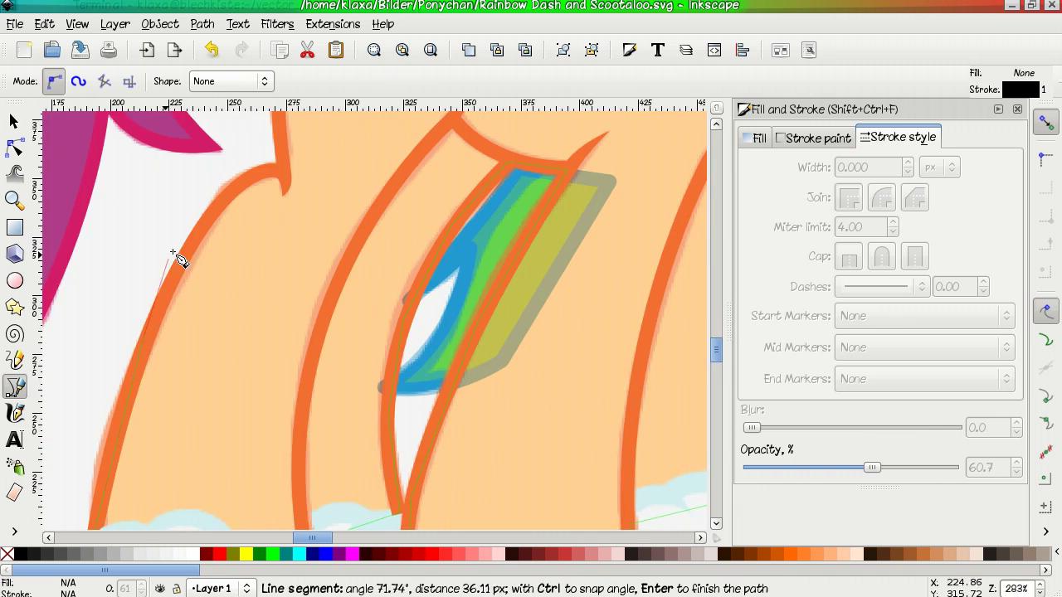
{"action": "scroll", "coordinate": [174, 254], "scroll_direction": "up", "scroll_amount": 5}
{"action": "scroll", "coordinate": [175, 254], "scroll_direction": "left", "scroll_amount": 5}
{"action": "left_click", "coordinate": [398, 208]}
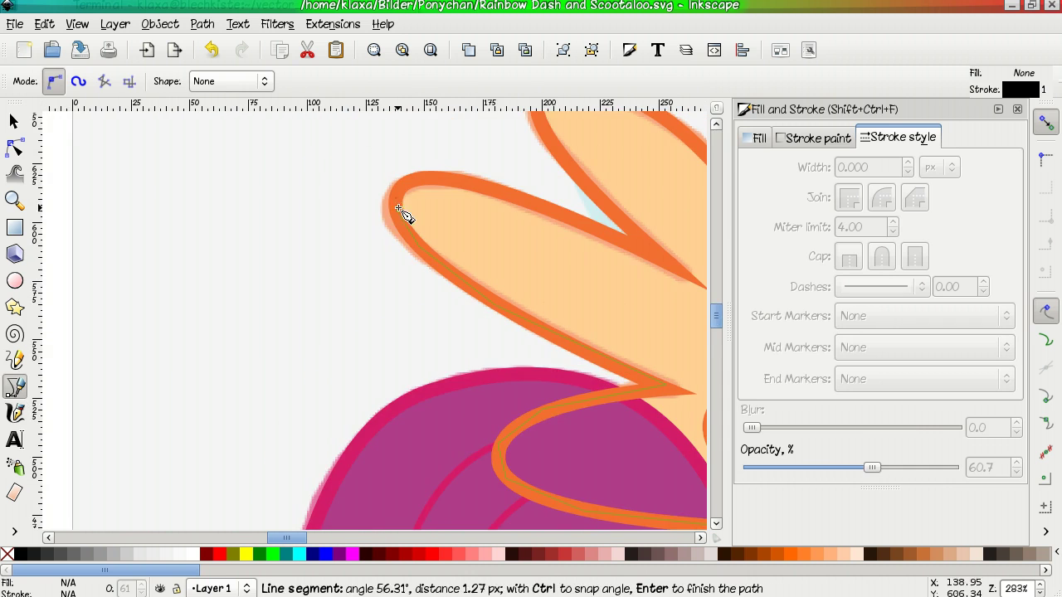
{"action": "scroll", "coordinate": [404, 215], "scroll_direction": "up", "scroll_amount": 2}
{"action": "scroll", "coordinate": [405, 216], "scroll_direction": "left", "scroll_amount": 3}
{"action": "left_click", "coordinate": [422, 263]}
{"action": "scroll", "coordinate": [422, 332], "scroll_direction": "right", "scroll_amount": 5}
{"action": "left_click", "coordinate": [481, 397]}
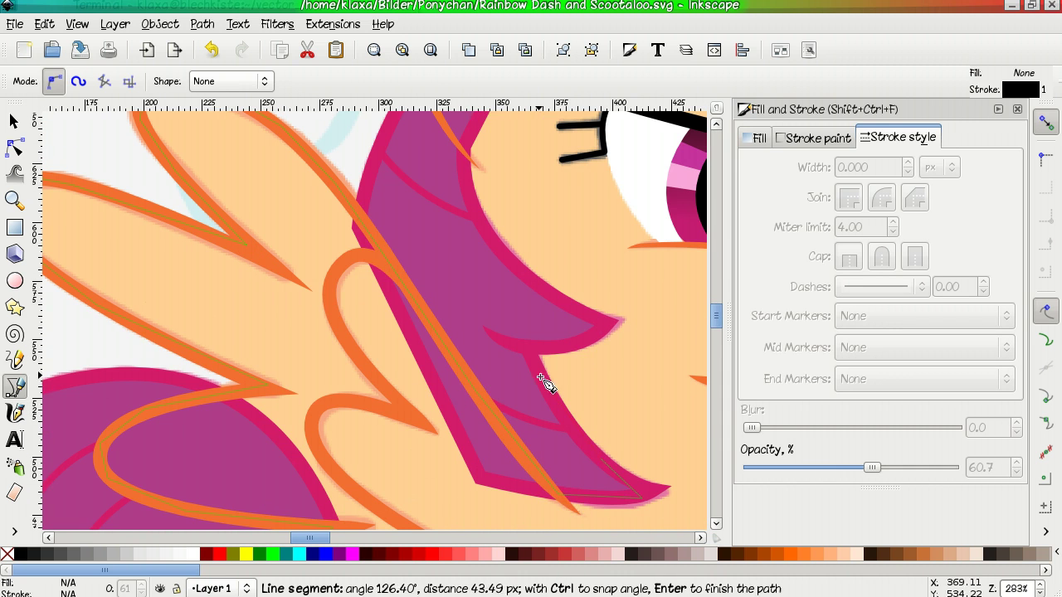
{"action": "scroll", "coordinate": [469, 423], "scroll_direction": "up", "scroll_amount": 3}
{"action": "left_click", "coordinate": [390, 199]}
{"action": "left_click", "coordinate": [550, 270]}
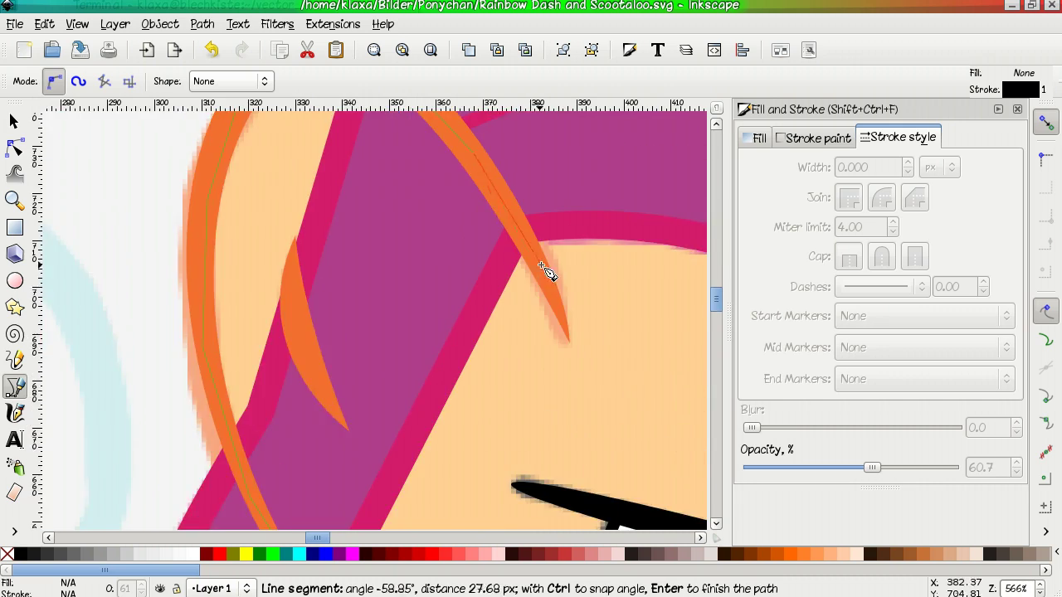
{"action": "scroll", "coordinate": [490, 137], "scroll_direction": "down", "scroll_amount": 3}
{"action": "scroll", "coordinate": [487, 135], "scroll_direction": "down", "scroll_amount": 2}
{"action": "key", "text": "Return"}
Fill the body shape with orange (ffb24dff) picked from the drawing and place it behind the outlines.
{"action": "key", "text": "5"}
{"action": "key", "text": "d"}
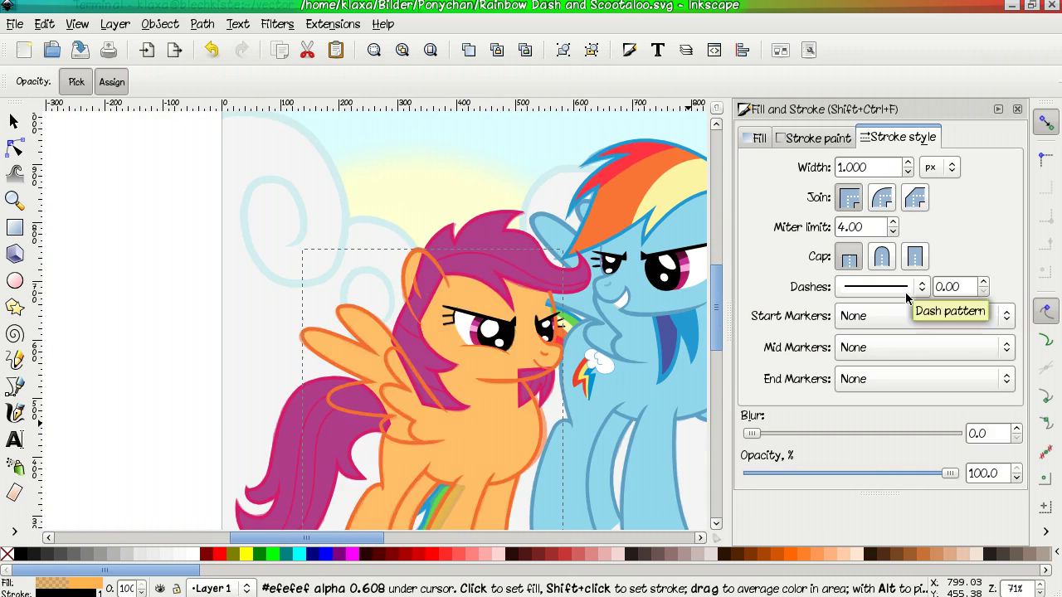
{"action": "left_click", "coordinate": [757, 138]}
{"action": "key", "text": "s"}
{"action": "scroll", "coordinate": [498, 373], "scroll_direction": "up", "scroll_amount": 2}
{"action": "left_click", "coordinate": [540, 386], "text": "shift"}
{"action": "scroll", "coordinate": [394, 369], "scroll_direction": "down", "scroll_amount": 2}
{"action": "left_click", "coordinate": [394, 370]}
{"action": "key", "text": "n"}
{"action": "key", "text": "s"}
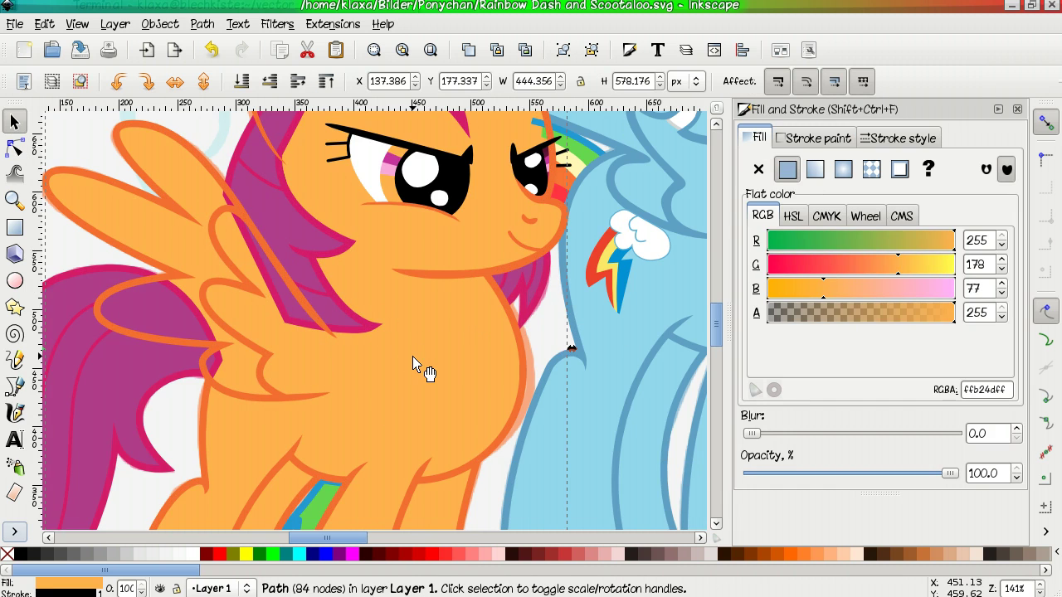
Trace a shape along Scootaloo's ear outline and trim the mane's outline and fill where they overlap the ear.
{"action": "left_click", "coordinate": [292, 320]}
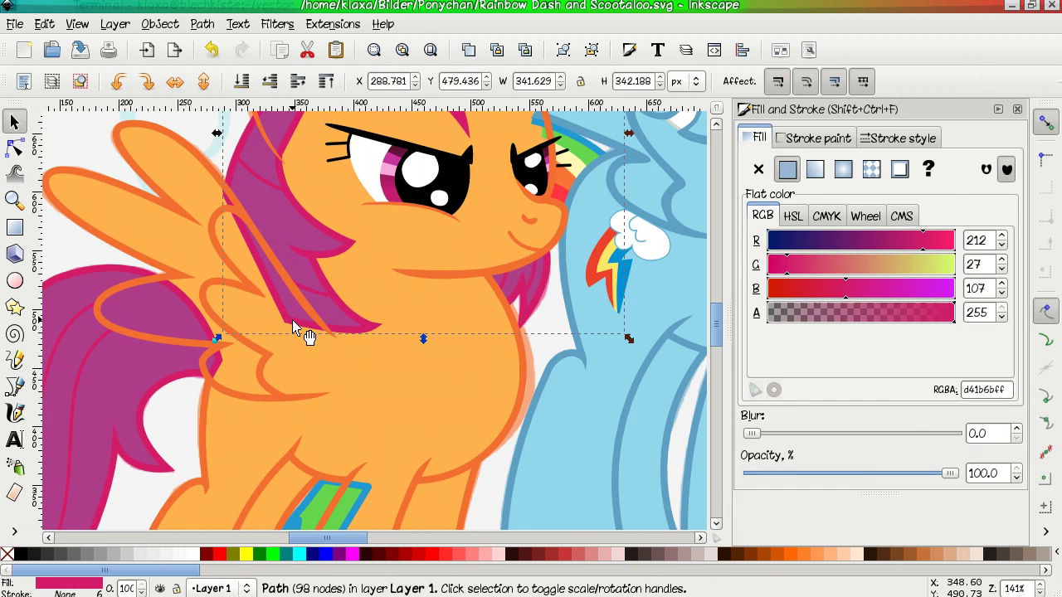
{"action": "scroll", "coordinate": [292, 325], "scroll_direction": "down", "scroll_amount": 1}
{"action": "left_click", "coordinate": [290, 390], "text": "shift"}
{"action": "key", "text": "n"}
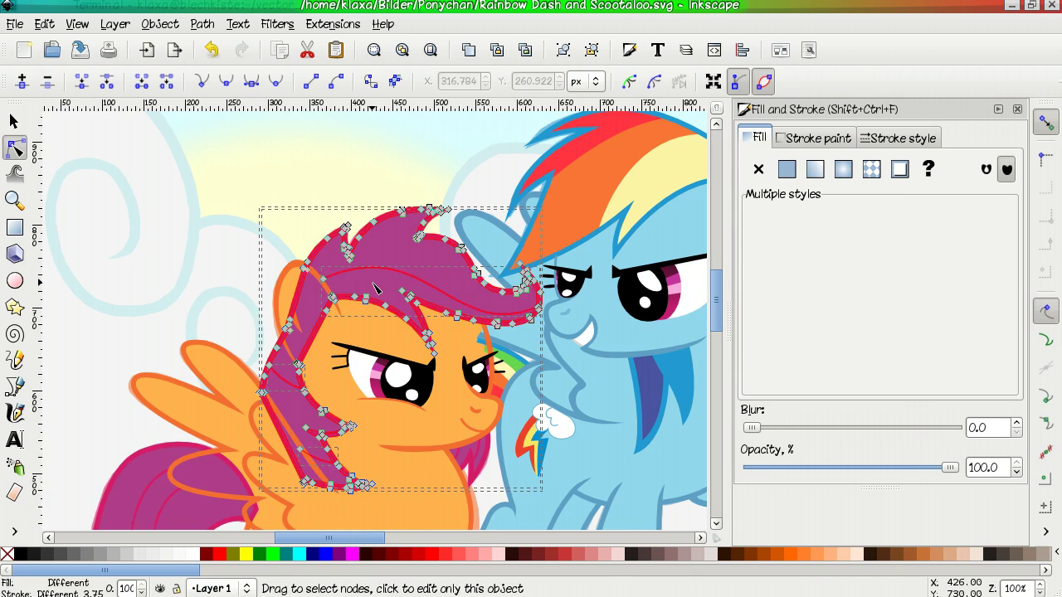
{"action": "key", "text": "b"}
{"action": "left_click", "coordinate": [291, 356]}
{"action": "scroll", "coordinate": [291, 357], "scroll_direction": "up", "scroll_amount": 7}
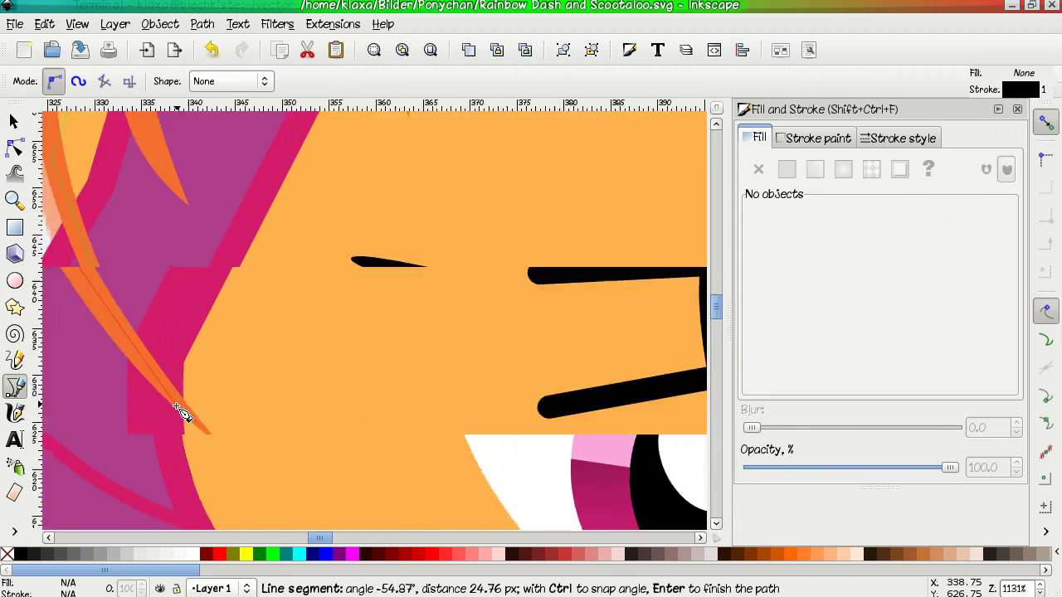
{"action": "scroll", "coordinate": [177, 412], "scroll_direction": "up", "scroll_amount": 2}
{"action": "left_click", "coordinate": [356, 171]}
{"action": "scroll", "coordinate": [588, 161], "scroll_direction": "down", "scroll_amount": 6}
{"action": "scroll", "coordinate": [311, 160], "scroll_direction": "up", "scroll_amount": 8}
{"action": "key", "text": "n"}
{"action": "left_click", "coordinate": [311, 159]}
Remove the stroke from Scootaloo's orange body shape.
{"action": "scroll", "coordinate": [311, 159], "scroll_direction": "down", "scroll_amount": 12}
{"action": "scroll", "coordinate": [311, 160], "scroll_direction": "up", "scroll_amount": 10}
{"action": "scroll", "coordinate": [311, 160], "scroll_direction": "down", "scroll_amount": 10}
{"action": "left_click", "coordinate": [814, 138]}
{"action": "scroll", "coordinate": [441, 332], "scroll_direction": "down", "scroll_amount": 4}
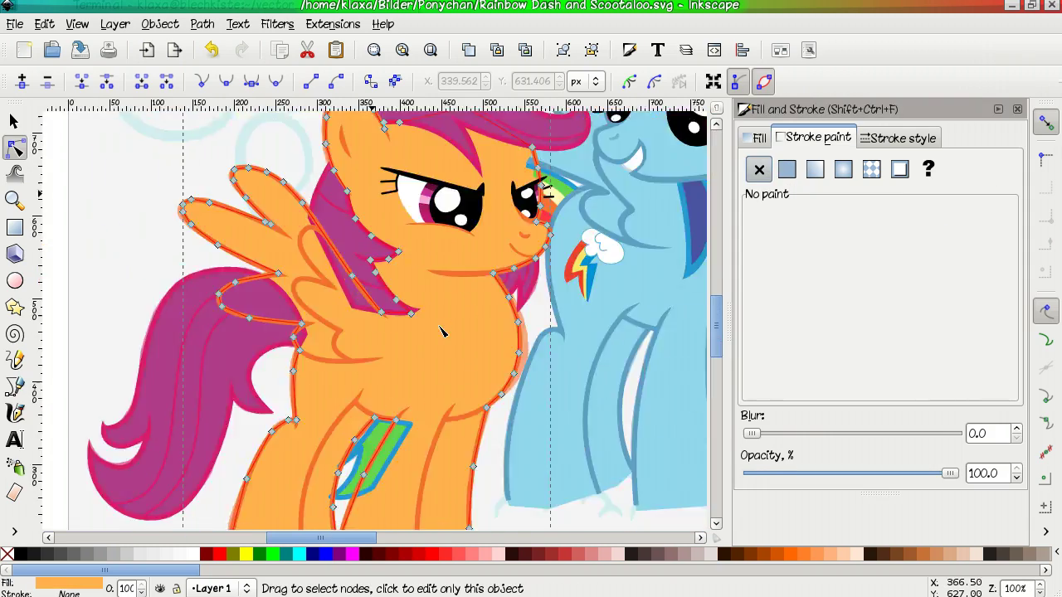
Trace a shape along the wing's upper edge and trim the mane where it overlaps the wing.
{"action": "key", "text": "b"}
{"action": "left_click", "coordinate": [383, 314]}
{"action": "scroll", "coordinate": [325, 239], "scroll_direction": "up", "scroll_amount": 4}
{"action": "key", "text": "Return"}
{"action": "key", "text": "n"}
{"action": "left_click", "coordinate": [415, 332]}
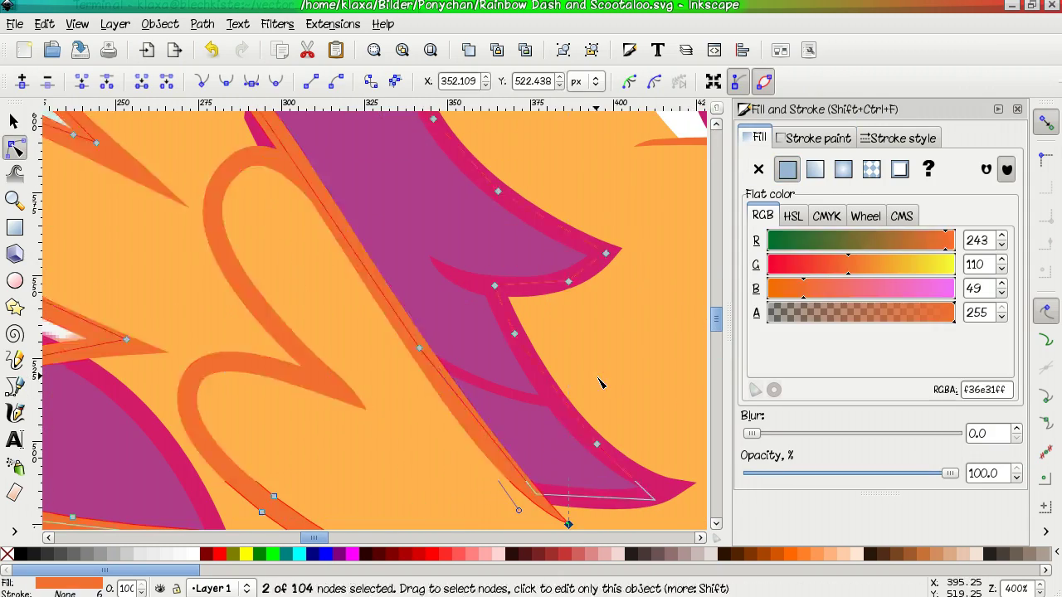
Place the rainbow tail pieces beside Scootaloo's far eye behind her face.
{"action": "scroll", "coordinate": [552, 281], "scroll_direction": "down", "scroll_amount": 2}
{"action": "scroll", "coordinate": [551, 280], "scroll_direction": "up", "scroll_amount": 3}
{"action": "left_click", "coordinate": [546, 313]}
{"action": "left_click", "coordinate": [503, 308]}
{"action": "left_click", "coordinate": [505, 303], "text": "alt"}
{"action": "left_click", "coordinate": [516, 328], "text": "alt"}
{"action": "left_click", "coordinate": [517, 327], "text": "alt"}
{"action": "scroll", "coordinate": [516, 328], "scroll_direction": "up", "scroll_amount": 3}
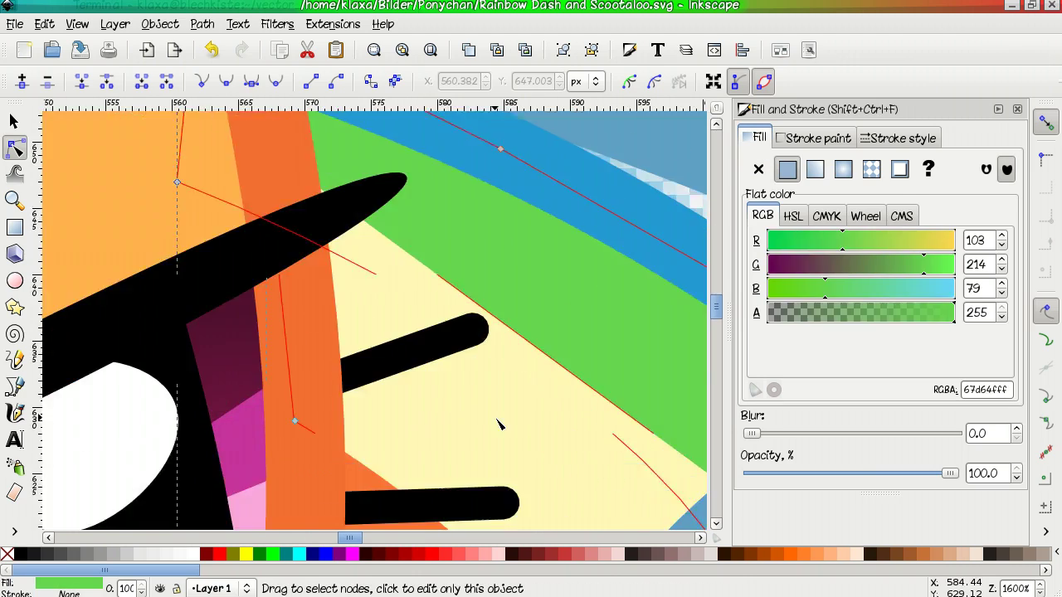
{"action": "scroll", "coordinate": [498, 332], "scroll_direction": "down", "scroll_amount": 3}
{"action": "left_click", "coordinate": [308, 302]}
Send Scootaloo's tail behind her wing and body and save the document.
{"action": "scroll", "coordinate": [308, 303], "scroll_direction": "down", "scroll_amount": 2}
{"action": "left_click", "coordinate": [320, 398]}
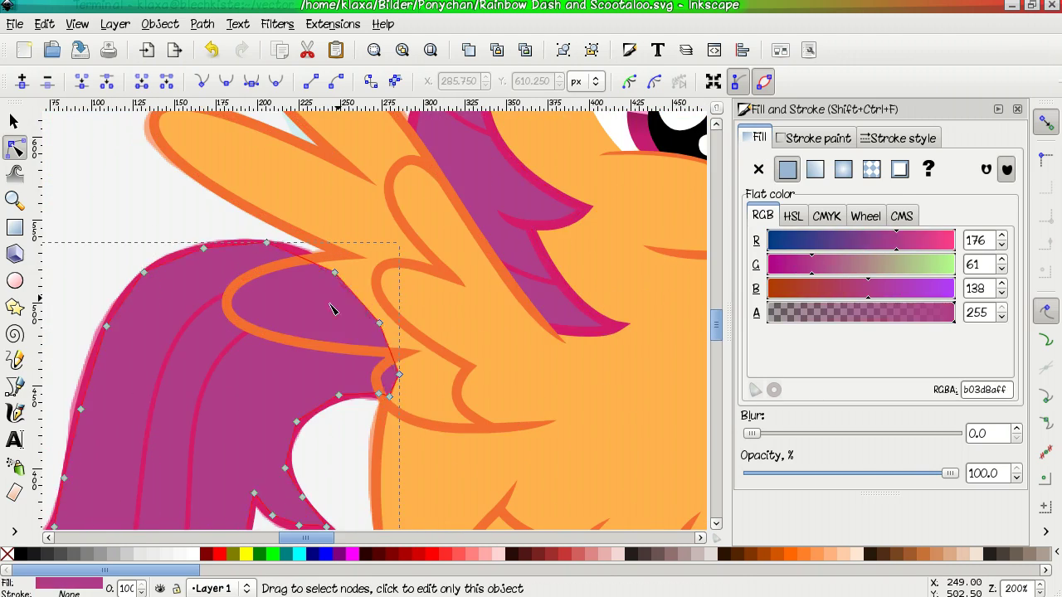
{"action": "scroll", "coordinate": [323, 411], "scroll_direction": "up", "scroll_amount": 2}
{"action": "left_click", "coordinate": [324, 411]}
{"action": "scroll", "coordinate": [323, 410], "scroll_direction": "down", "scroll_amount": 3}
{"action": "left_click", "coordinate": [498, 422]}
{"action": "scroll", "coordinate": [498, 423], "scroll_direction": "down", "scroll_amount": 2}
{"action": "left_click", "coordinate": [624, 290]}
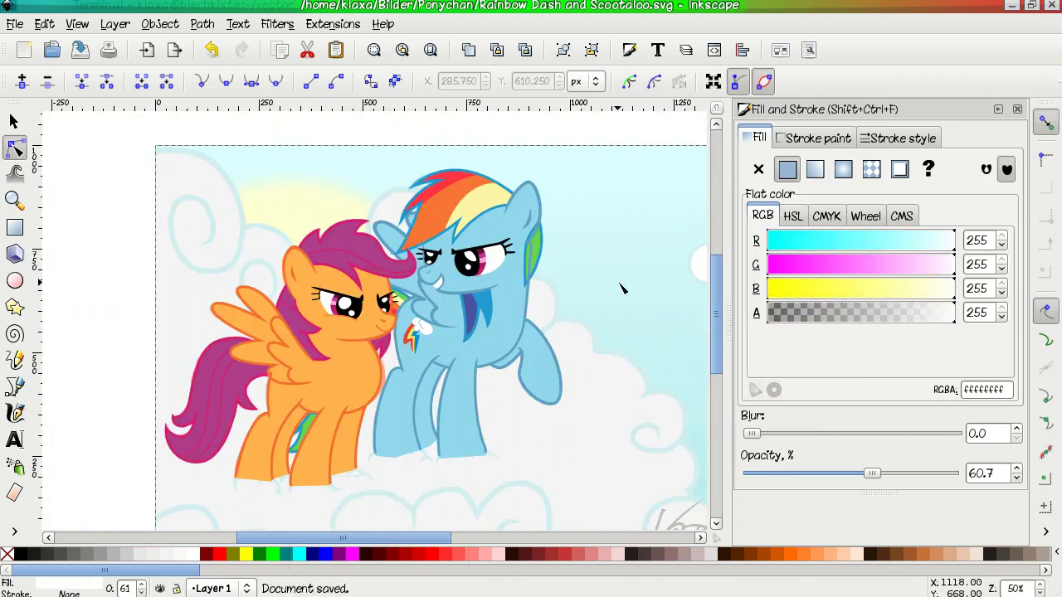
{"action": "scroll", "coordinate": [371, 355], "scroll_direction": "up", "scroll_amount": 4}
{"action": "left_click", "coordinate": [370, 354]}
{"action": "scroll", "coordinate": [388, 305], "scroll_direction": "up", "scroll_amount": 2}
{"action": "left_click", "coordinate": [381, 313]}
{"action": "scroll", "coordinate": [382, 313], "scroll_direction": "down", "scroll_amount": 5}
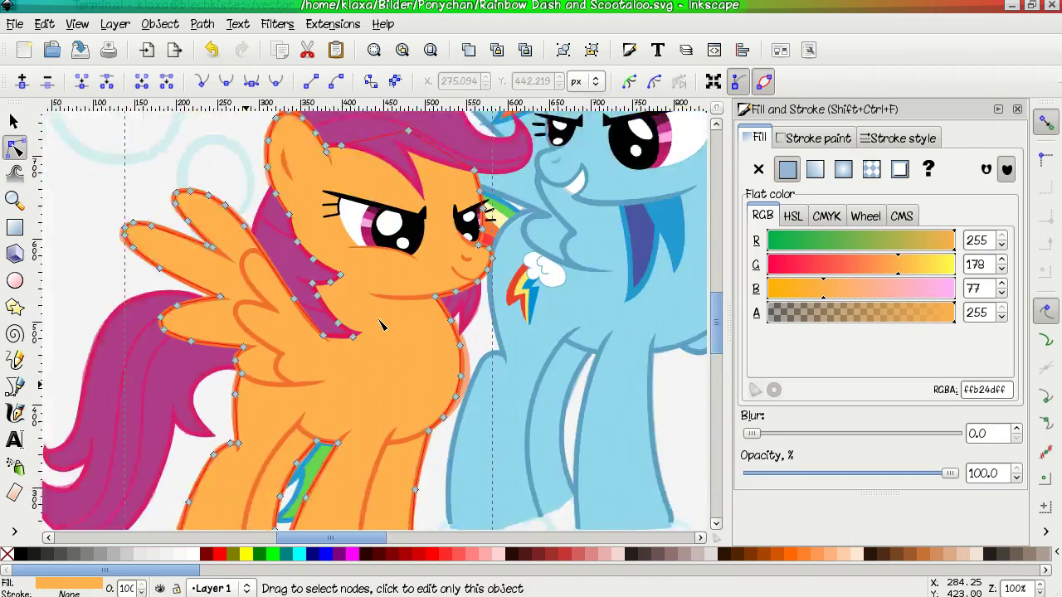
Trace the large swirl of the upper-left cloud as an open six-node path and smooth its nodes.
{"action": "left_click", "coordinate": [15, 387]}
{"action": "left_click", "coordinate": [213, 271]}
{"action": "left_click", "coordinate": [328, 341]}
{"action": "left_click", "coordinate": [287, 440]}
{"action": "left_click", "coordinate": [233, 368]}
{"action": "left_click", "coordinate": [287, 355]}
{"action": "double_click", "coordinate": [281, 403]}
{"action": "key", "text": "n"}
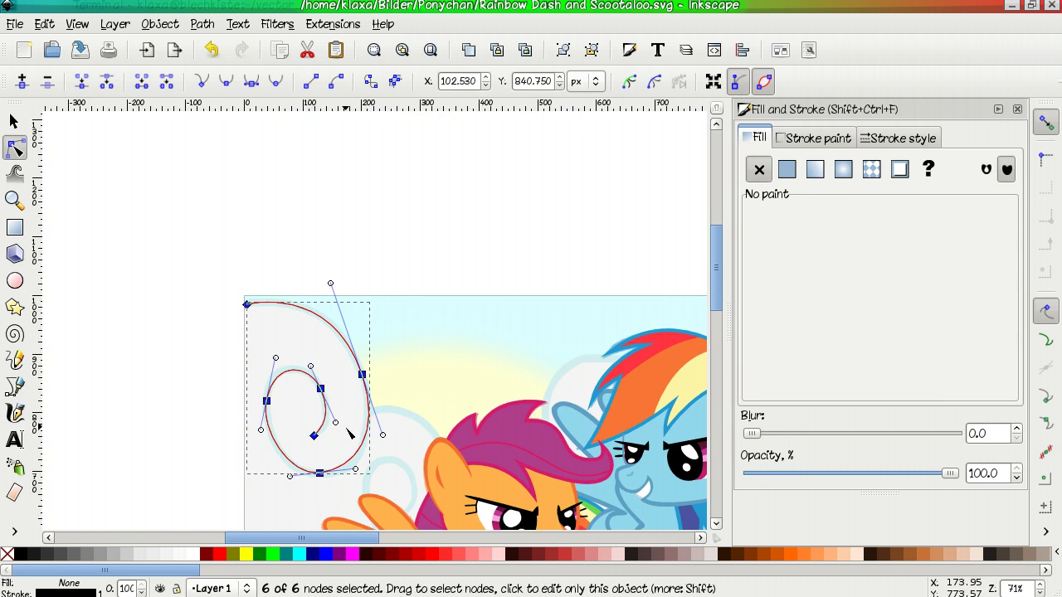
Give the swirl a pale blue stroke picked from the drawing and set its width to 10 px.
{"action": "left_click", "coordinate": [899, 137]}
{"action": "key", "text": "d"}
{"action": "left_click", "coordinate": [818, 138]}
{"action": "left_click", "coordinate": [378, 452], "text": "shift"}
{"action": "scroll", "coordinate": [348, 373], "scroll_direction": "up", "scroll_amount": 3}
{"action": "left_click", "coordinate": [899, 137]}
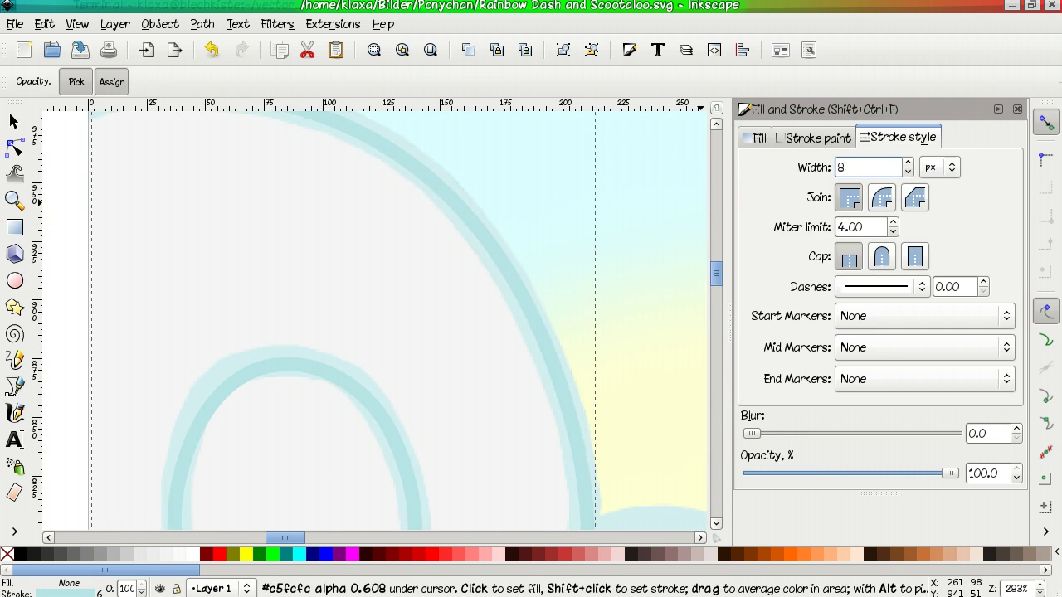
{"action": "type", "text": "10"}
{"action": "key", "text": "Return"}
Convert the swirl's stroke to a path and taper its inner end to a point.
{"action": "scroll", "coordinate": [522, 268], "scroll_direction": "up", "scroll_amount": 2}
{"action": "key", "text": "n"}
{"action": "key", "text": "ctrl+alt+c"}
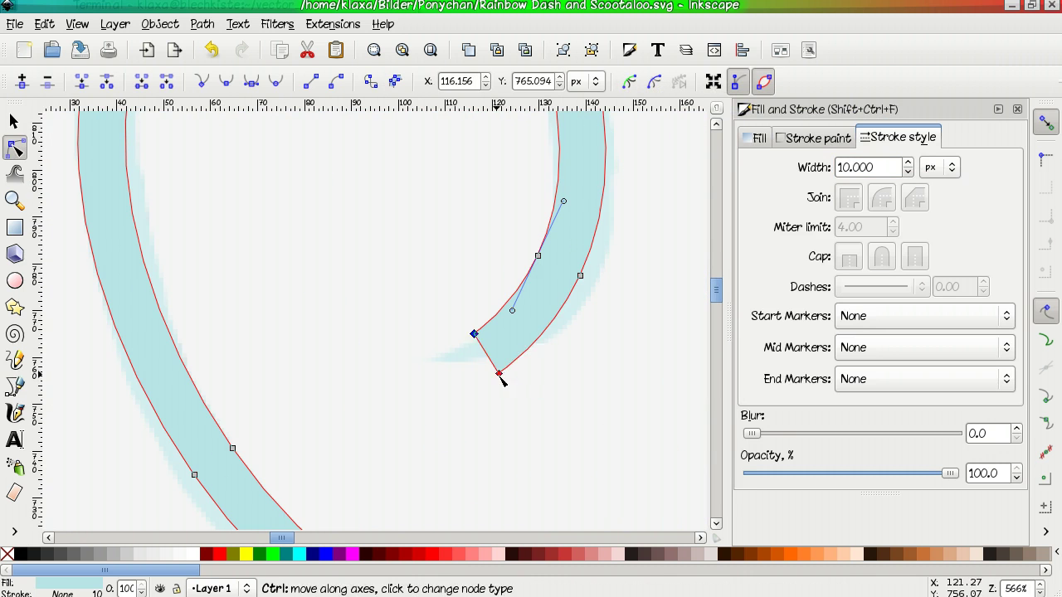
{"action": "scroll", "coordinate": [617, 308], "scroll_direction": "down", "scroll_amount": 5}
Trace the cloud edge between the large swirl and Scootaloo's ear as a curve with a 10 px pale blue stroke (b7e3e6ff).
{"action": "key", "text": "b"}
{"action": "left_click", "coordinate": [427, 273]}
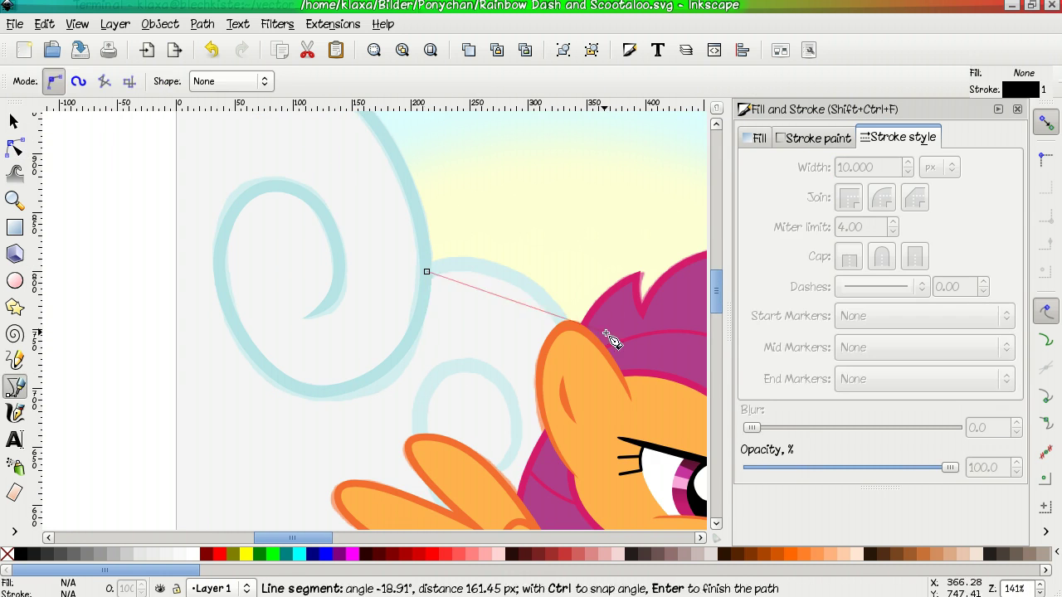
{"action": "left_click", "coordinate": [565, 326]}
{"action": "key", "text": "Return"}
{"action": "key", "text": "n"}
{"action": "left_click", "coordinate": [802, 139]}
Trace the small cloud loop above Scootaloo's wing with a 10 px b7e3e6ff stroke and place it behind the wing.
{"action": "scroll", "coordinate": [362, 332], "scroll_direction": "down", "scroll_amount": 3}
{"action": "key", "text": "b"}
{"action": "left_click", "coordinate": [481, 385]}
{"action": "left_click", "coordinate": [470, 247]}
{"action": "left_click", "coordinate": [548, 281]}
{"action": "left_click", "coordinate": [514, 345]}
{"action": "key", "text": "Return"}
{"action": "key", "text": "n"}
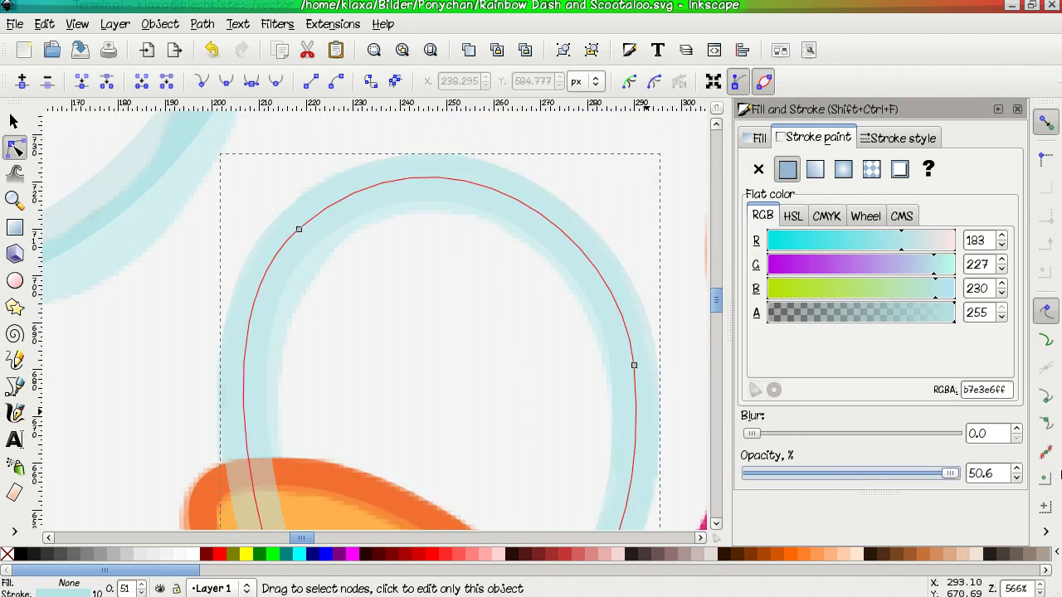
{"action": "scroll", "coordinate": [491, 268], "scroll_direction": "down", "scroll_amount": 6}
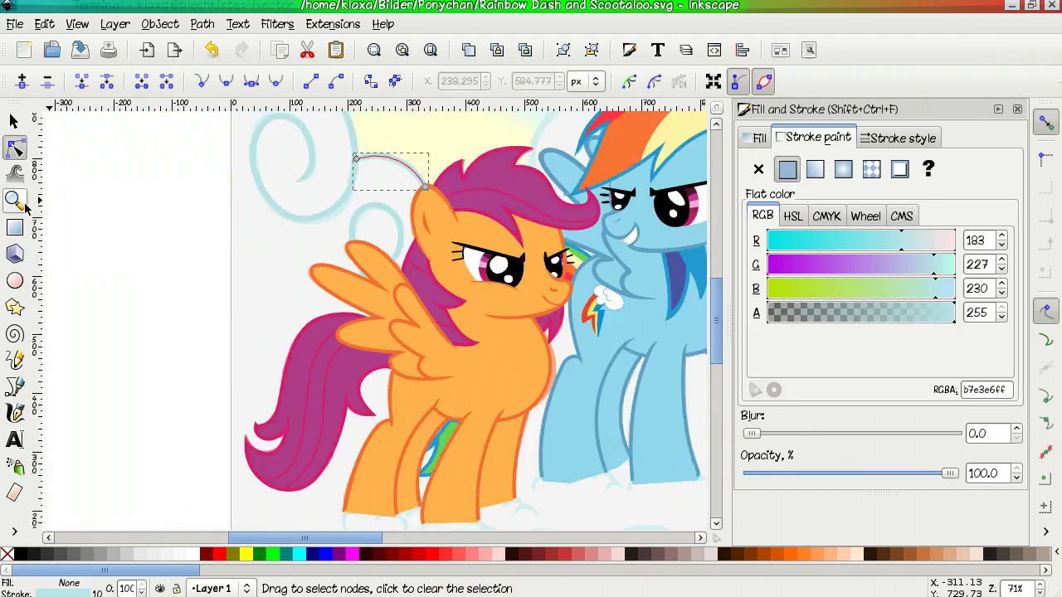
Trace the scalloped cloud edge beside Rainbow Dash's raised leg as a three-node path with a 10 px stroke and bend its segments.
{"action": "key", "text": "b"}
{"action": "left_click", "coordinate": [332, 306]}
{"action": "left_click", "coordinate": [367, 240]}
{"action": "double_click", "coordinate": [427, 241]}
{"action": "key", "text": "n"}
{"action": "left_click_drag", "start_coordinate": [352, 273], "coordinate": [347, 253]}
{"action": "scroll", "coordinate": [367, 249], "scroll_direction": "up", "scroll_amount": 1}
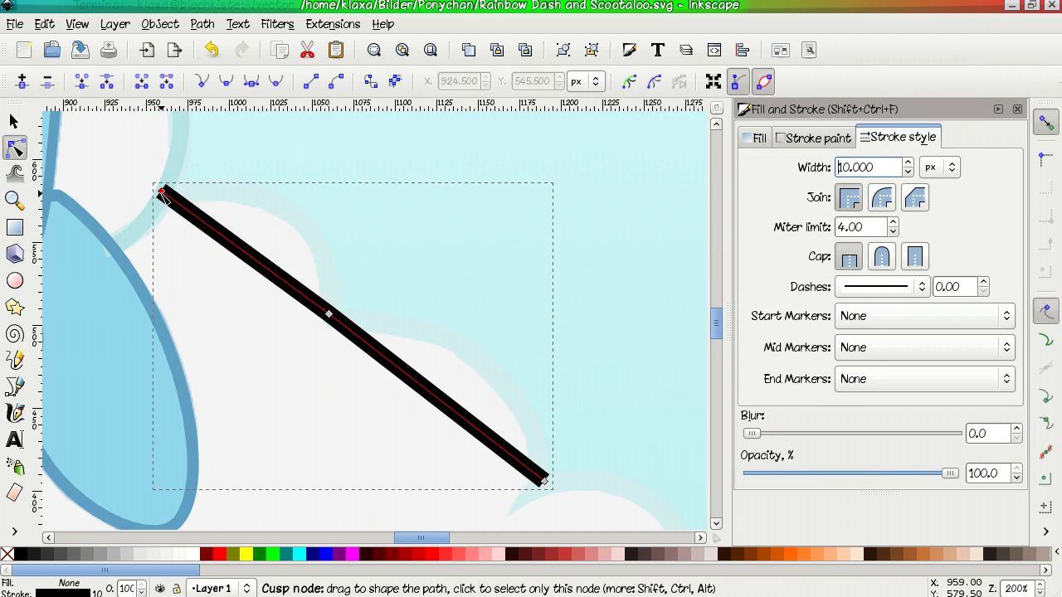
{"action": "left_click_drag", "start_coordinate": [329, 315], "coordinate": [562, 338]}
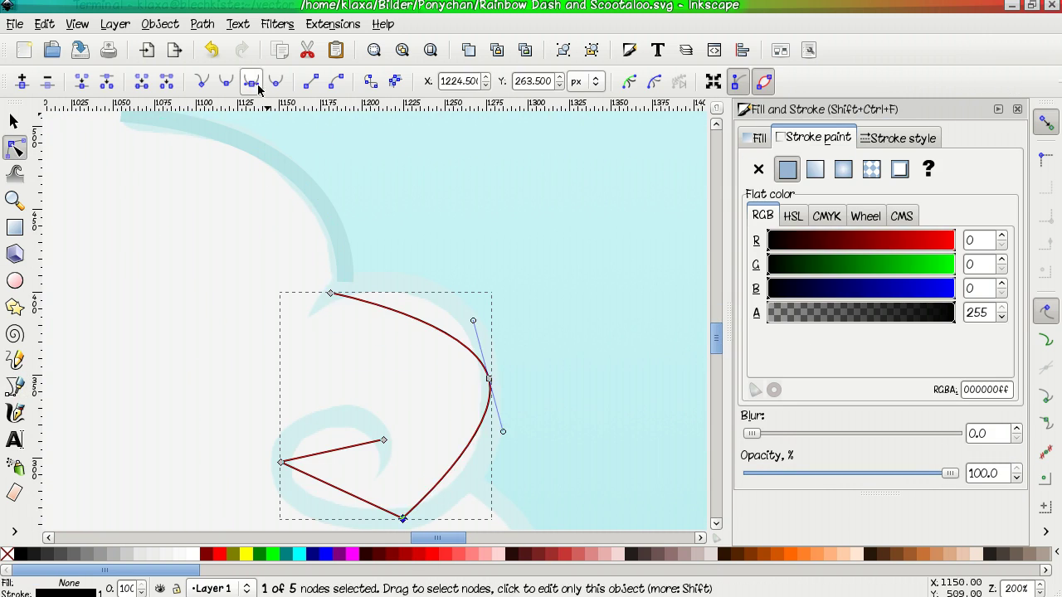
Curve the five-node swirl below the scalloped cloud edge and convert its pale blue stroke to a path with a pointed inner end.
{"action": "scroll", "coordinate": [465, 243], "scroll_direction": "down", "scroll_amount": 2}
{"action": "left_click", "coordinate": [281, 396]}
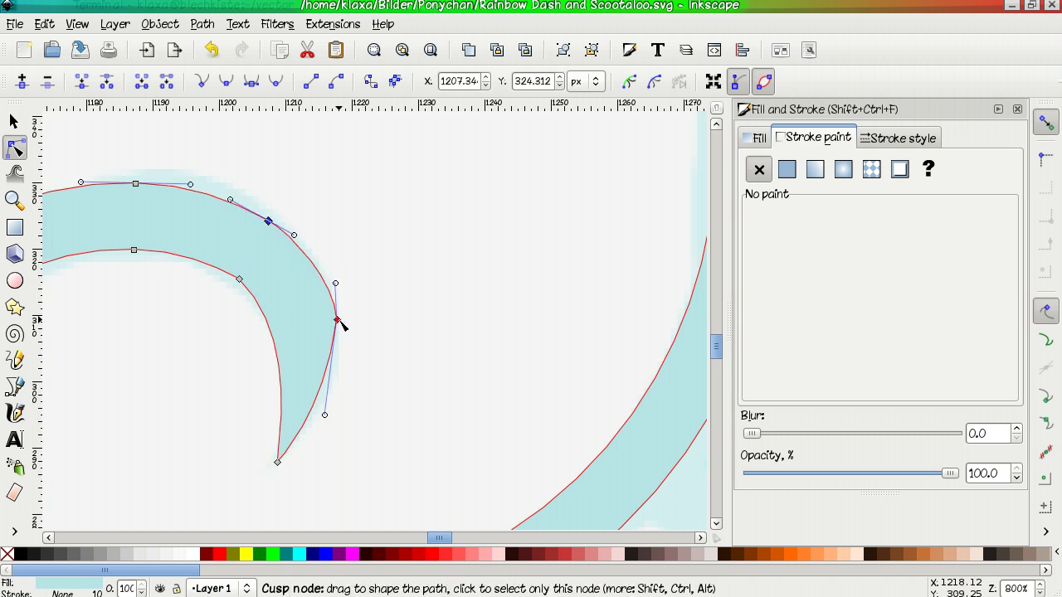
{"action": "scroll", "coordinate": [340, 324], "scroll_direction": "down", "scroll_amount": 2}
{"action": "scroll", "coordinate": [316, 284], "scroll_direction": "up", "scroll_amount": 3}
Taper the swirl's outer end to a point where it meets the scalloped cloud edge.
{"action": "left_click_drag", "start_coordinate": [306, 300], "coordinate": [179, 444]}
{"action": "scroll", "coordinate": [426, 420], "scroll_direction": "down", "scroll_amount": 4}
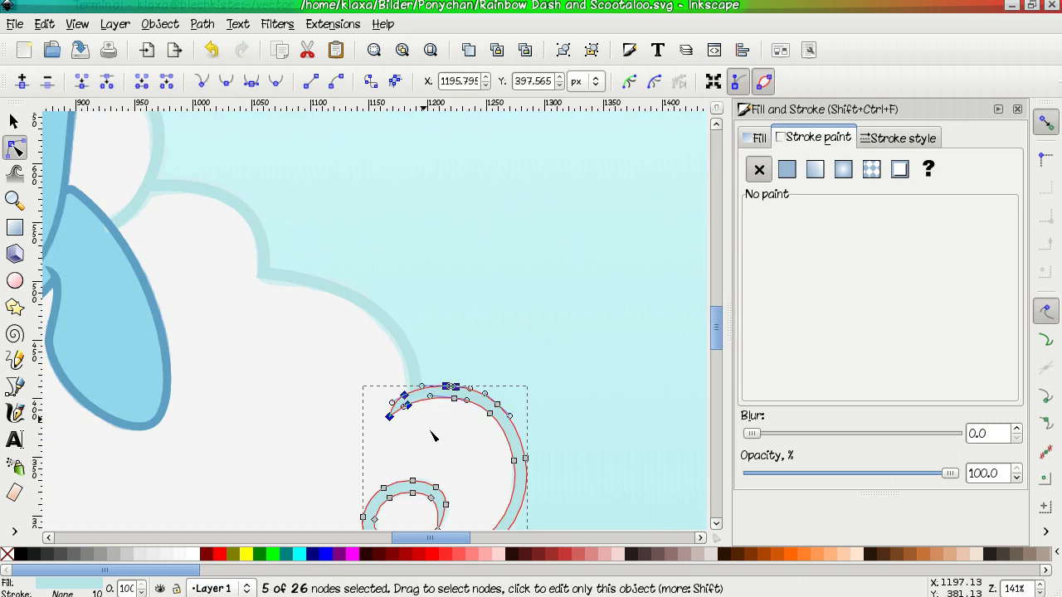
{"action": "scroll", "coordinate": [431, 434], "scroll_direction": "up", "scroll_amount": 2}
{"action": "scroll", "coordinate": [388, 148], "scroll_direction": "down", "scroll_amount": 2}
Trace the cloud edge below the swirl as a four-node path and curve its segments.
{"action": "key", "text": "b"}
{"action": "left_click", "coordinate": [190, 147]}
{"action": "left_click", "coordinate": [268, 296]}
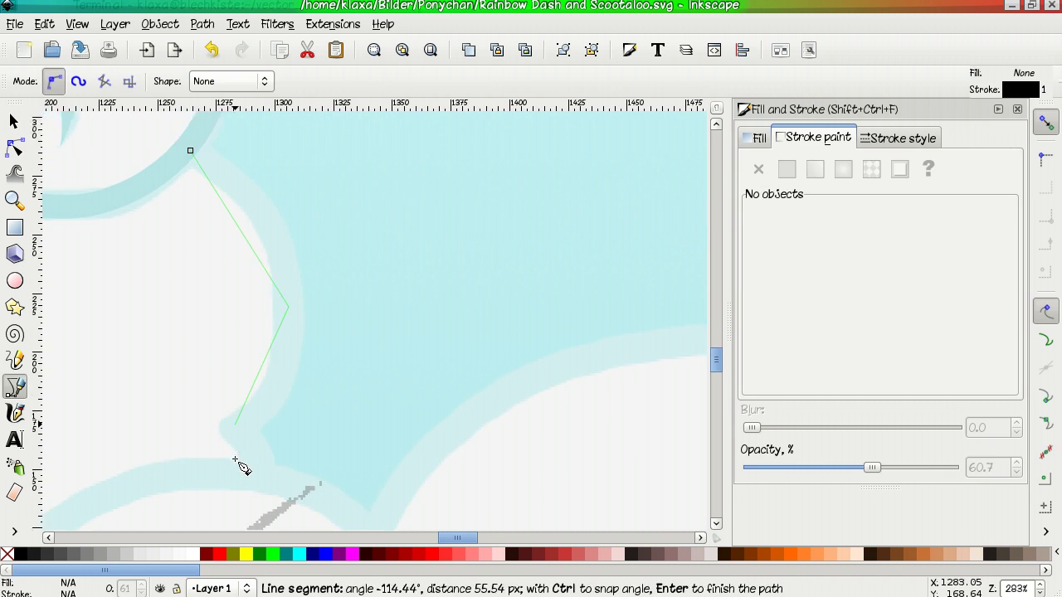
{"action": "left_click", "coordinate": [236, 392]}
{"action": "double_click", "coordinate": [259, 444]}
{"action": "key", "text": "n"}
{"action": "left_click_drag", "start_coordinate": [190, 119], "coordinate": [291, 183]}
Give the cloud edge below the swirl a wide pale blue stroke (b7e3e6ff).
{"action": "left_click", "coordinate": [898, 138]}
{"action": "left_click", "coordinate": [815, 138]}
{"action": "scroll", "coordinate": [445, 256], "scroll_direction": "down", "scroll_amount": 2}
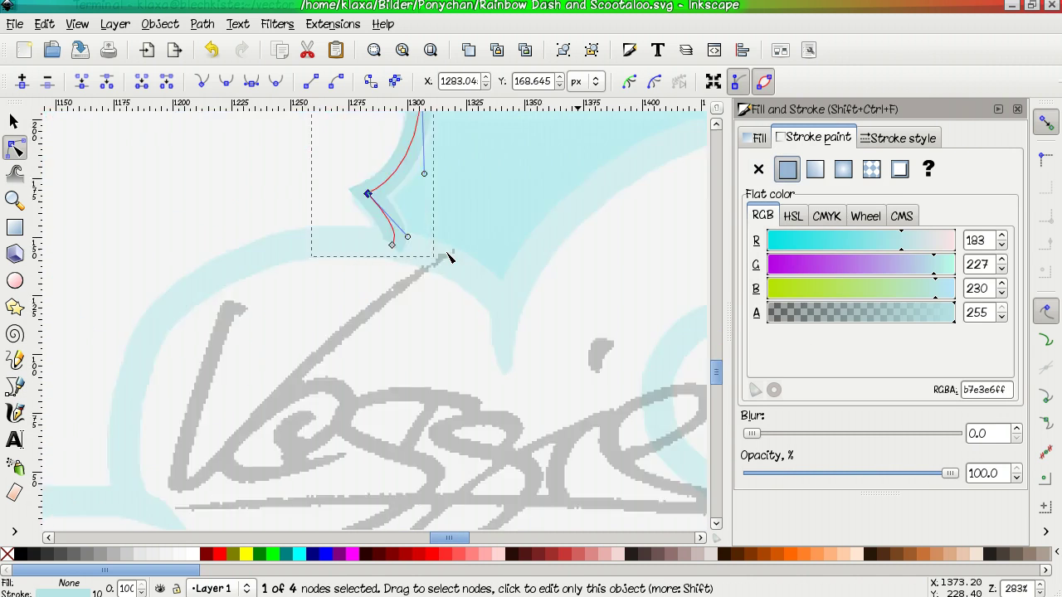
Trace the lower-right cloud outline around the signature as a four-node path up to the picture's edge and curve its three segments.
{"action": "key", "text": "b"}
{"action": "left_click", "coordinate": [305, 421]}
{"action": "left_click", "coordinate": [418, 376]}
{"action": "left_click", "coordinate": [609, 273]}
{"action": "double_click", "coordinate": [564, 321]}
{"action": "key", "text": "n"}
{"action": "left_click_drag", "start_coordinate": [279, 456], "coordinate": [282, 357]}
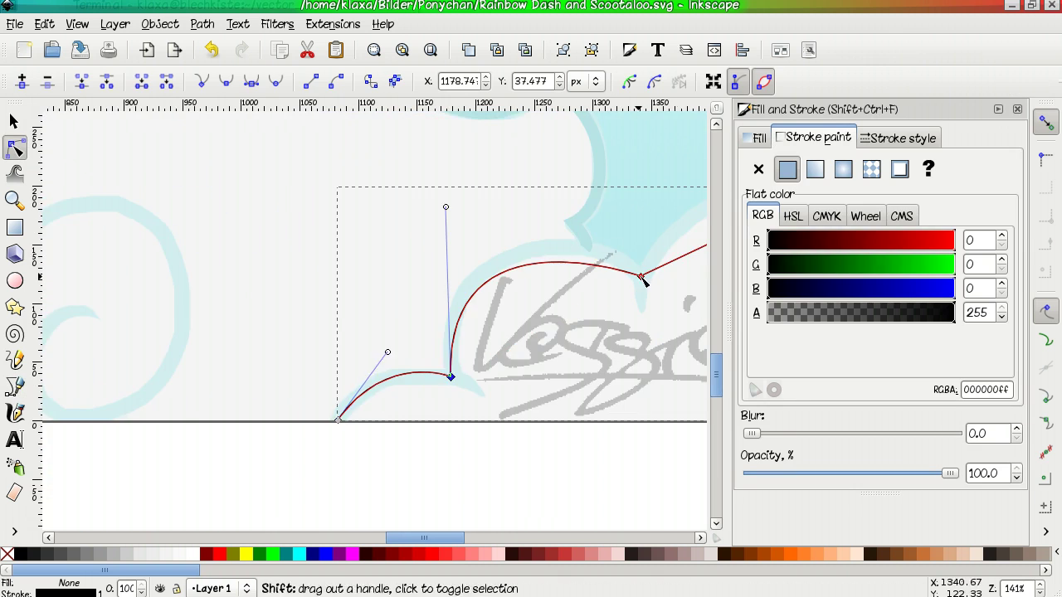
{"action": "left_click_drag", "start_coordinate": [465, 299], "coordinate": [390, 349]}
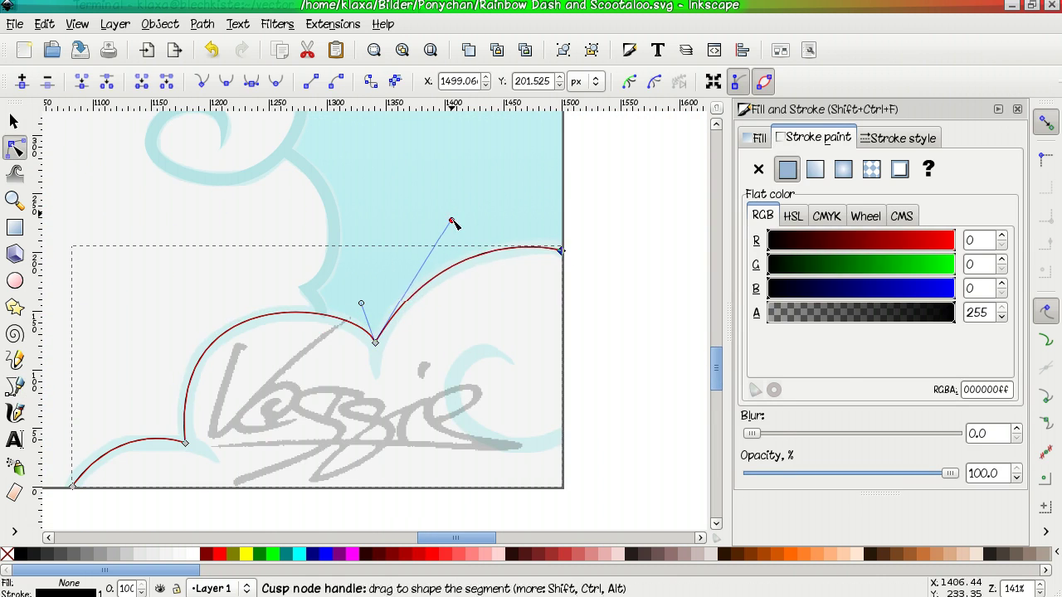
Convert the lower cloud outline's pale blue stroke to a path and extend its two inner corners into pointed tips.
{"action": "scroll", "coordinate": [695, 199], "scroll_direction": "down", "scroll_amount": 2}
{"action": "scroll", "coordinate": [261, 313], "scroll_direction": "up", "scroll_amount": 2}
{"action": "key", "text": "ctrl+alt+c"}
{"action": "scroll", "coordinate": [296, 387], "scroll_direction": "up", "scroll_amount": 1}
{"action": "left_click", "coordinate": [297, 386]}
{"action": "scroll", "coordinate": [296, 387], "scroll_direction": "up", "scroll_amount": 1}
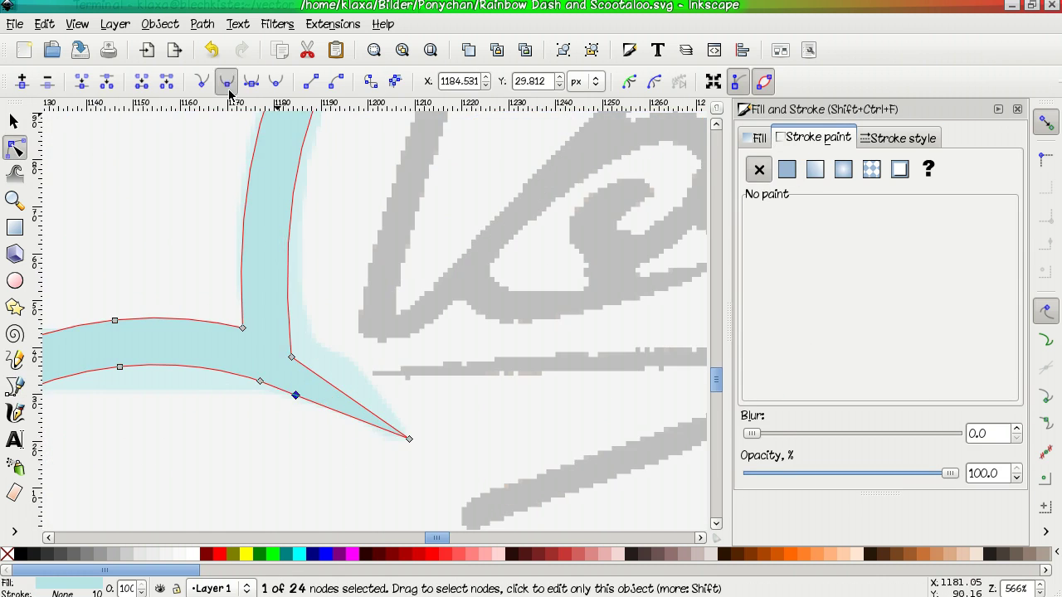
{"action": "left_click_drag", "start_coordinate": [305, 338], "coordinate": [309, 342]}
{"action": "key", "text": "Tab"}
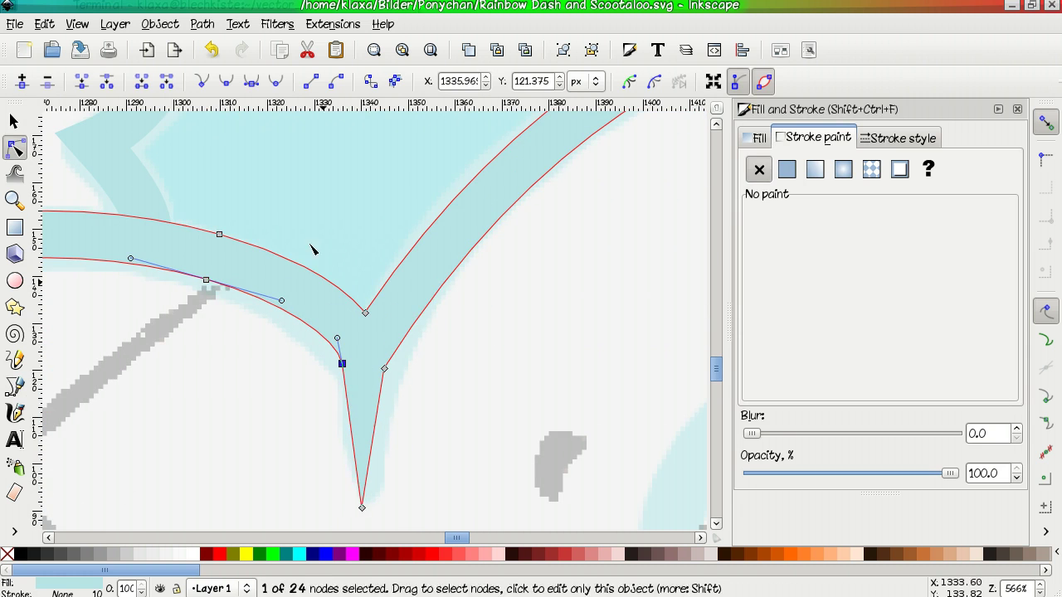
{"action": "key", "text": "ctrl+z"}
{"action": "key", "text": "ctrl+z"}
{"action": "key", "text": "ctrl+z"}
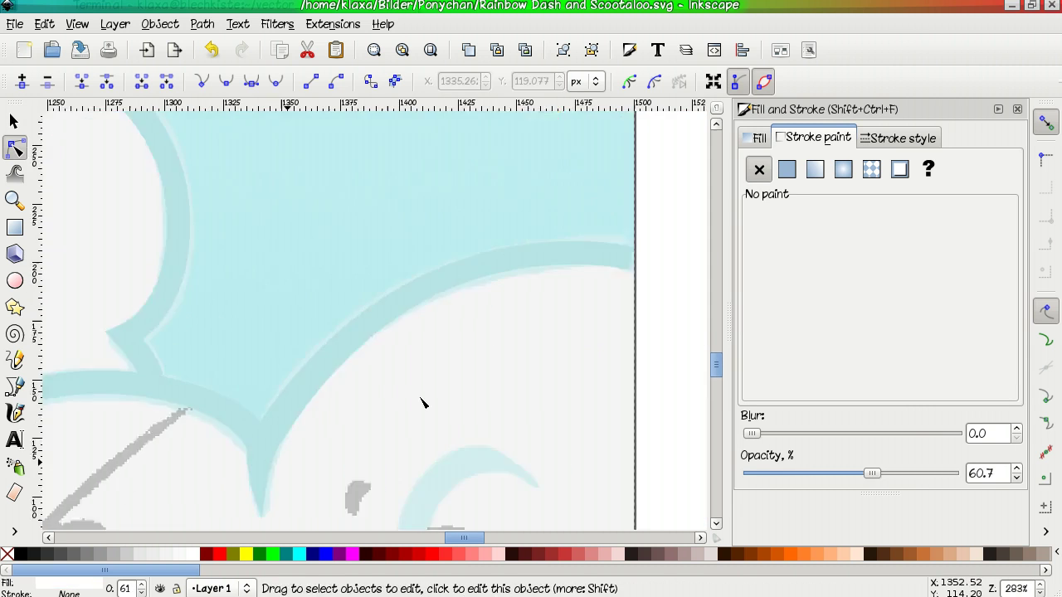
Trace the small swirl beside the signature as a curved three-node path, convert its pale blue stroke to a path and add a tip node.
{"action": "scroll", "coordinate": [509, 427], "scroll_direction": "down", "scroll_amount": 2}
{"action": "key", "text": "ctrl+z"}
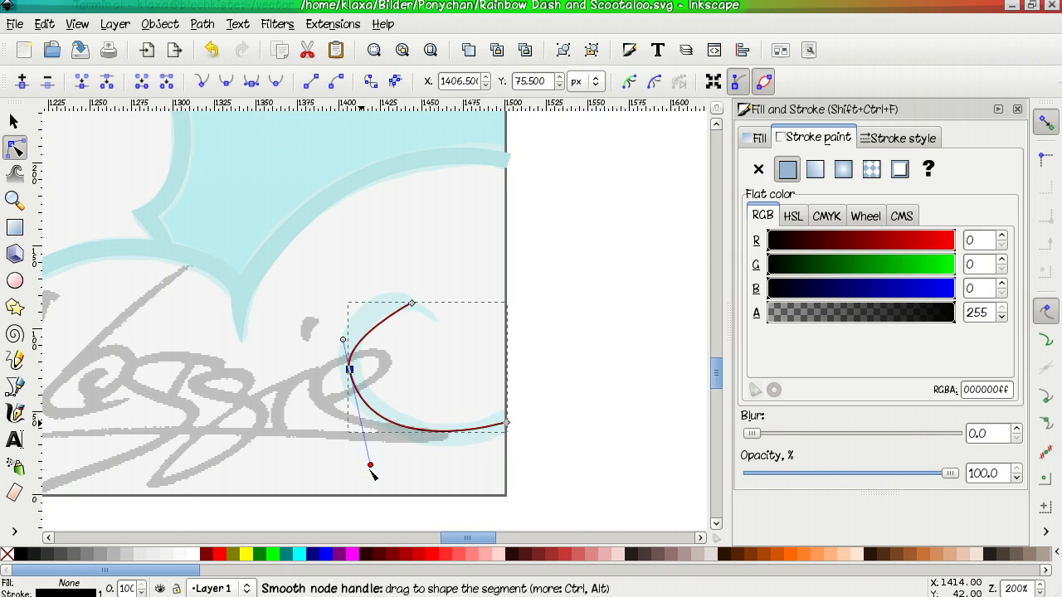
{"action": "key", "text": "ctrl+shift+z"}
{"action": "key", "text": "ctrl+shift+z"}
{"action": "key", "text": "ctrl+shift+z"}
{"action": "scroll", "coordinate": [425, 317], "scroll_direction": "up", "scroll_amount": 2}
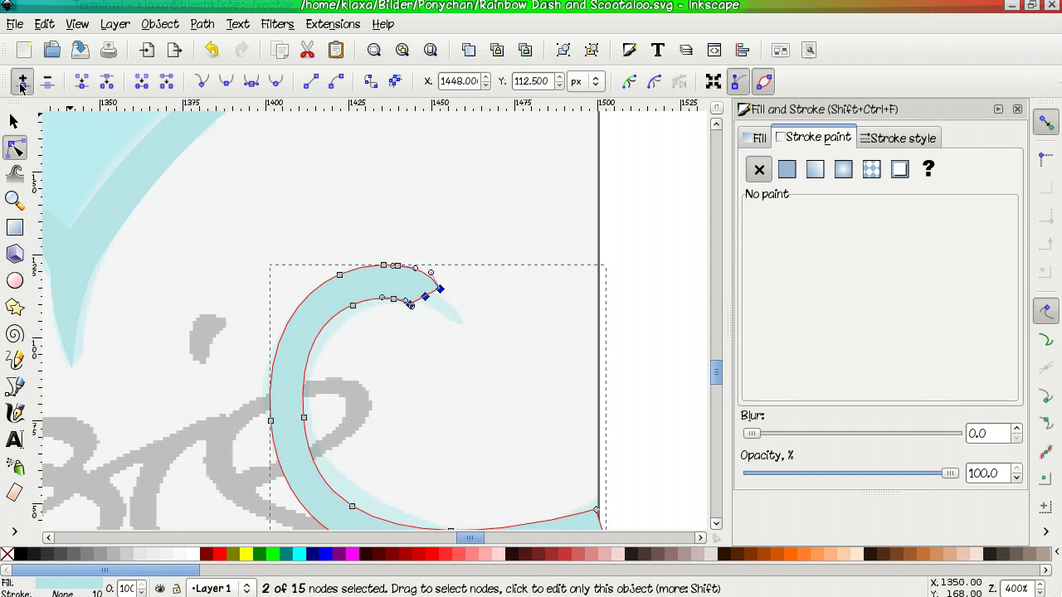
{"action": "scroll", "coordinate": [413, 305], "scroll_direction": "up", "scroll_amount": 2}
{"action": "key", "text": "Escape"}
{"action": "scroll", "coordinate": [487, 280], "scroll_direction": "down", "scroll_amount": 8}
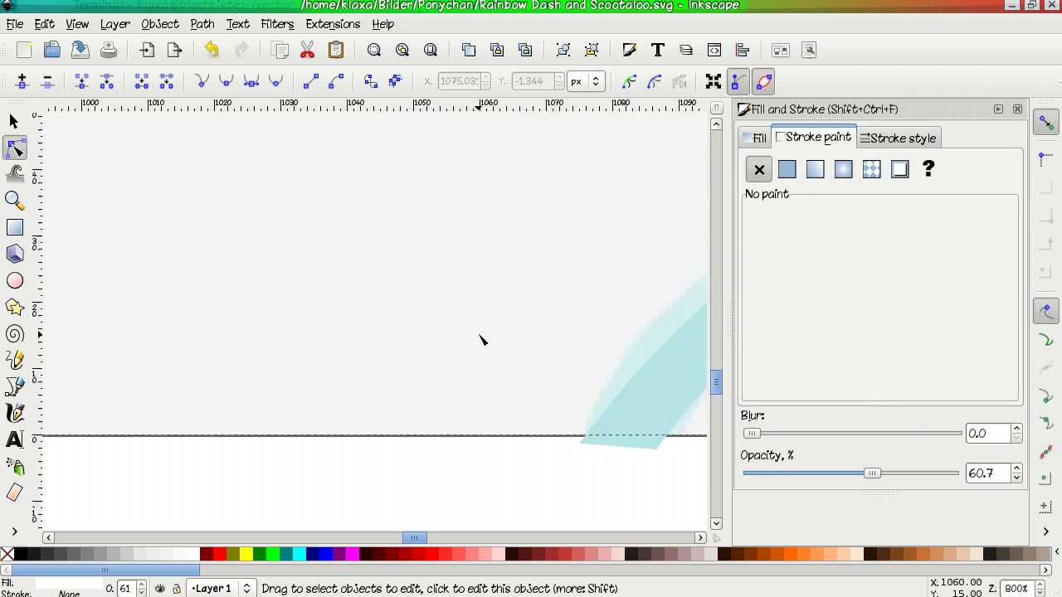
Trace the bottom centre cloud outline with straight segments along its bumps and around the inner swirl.
{"action": "key", "text": "b"}
{"action": "scroll", "coordinate": [481, 341], "scroll_direction": "up", "scroll_amount": 4}
{"action": "left_click", "coordinate": [83, 403]}
{"action": "left_click", "coordinate": [502, 279]}
{"action": "key", "text": "Return"}
{"action": "key", "text": "n"}
Curve the bottom centre cloud path's segments to follow each bump and the inner swirl.
{"action": "left_click_drag", "start_coordinate": [184, 397], "coordinate": [271, 193]}
{"action": "left_click_drag", "start_coordinate": [500, 338], "coordinate": [467, 284]}
{"action": "scroll", "coordinate": [256, 315], "scroll_direction": "right", "scroll_amount": 8}
{"action": "left_click_drag", "start_coordinate": [325, 210], "coordinate": [541, 158]}
{"action": "scroll", "coordinate": [541, 158], "scroll_direction": "right", "scroll_amount": 4}
{"action": "scroll", "coordinate": [541, 157], "scroll_direction": "up", "scroll_amount": 1}
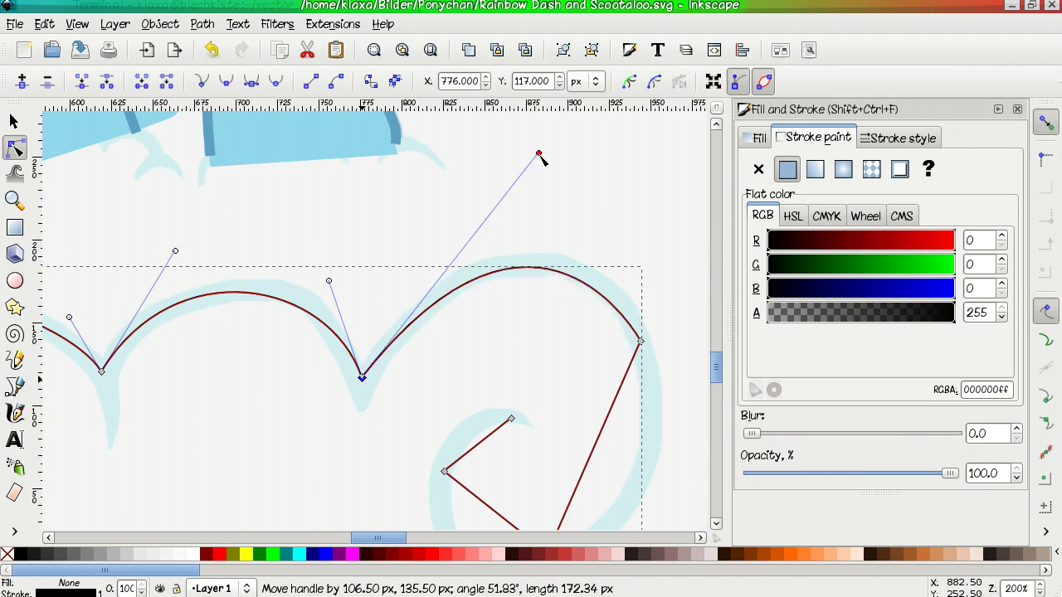
{"action": "scroll", "coordinate": [590, 229], "scroll_direction": "down", "scroll_amount": 2}
{"action": "left_click", "coordinate": [549, 493]}
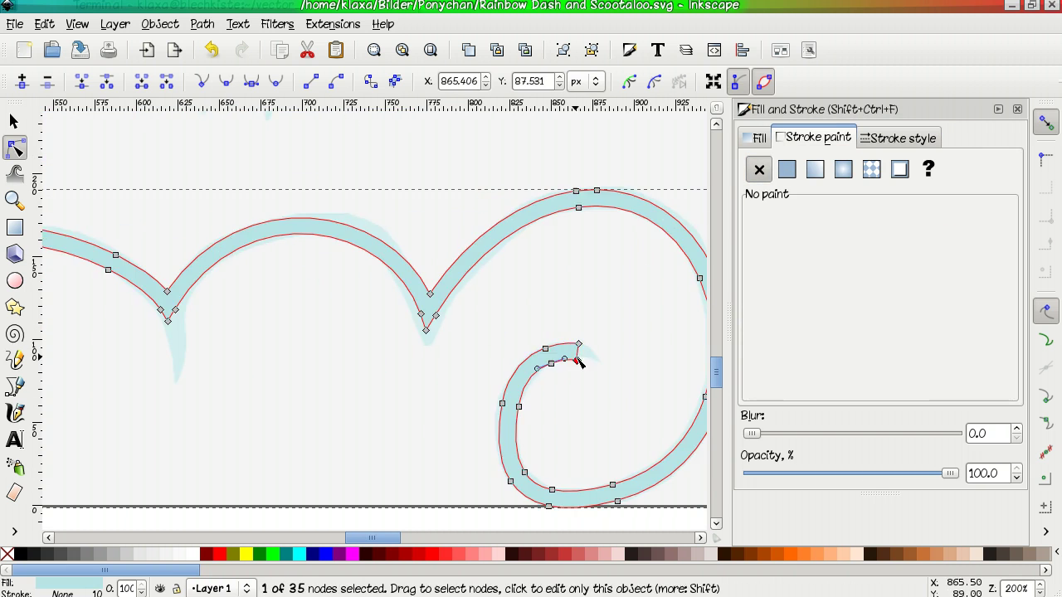
Extend the bottom centre cloud's swirl end and the corner between its bumps into curved pointed tips.
{"action": "scroll", "coordinate": [576, 356], "scroll_direction": "up", "scroll_amount": 4}
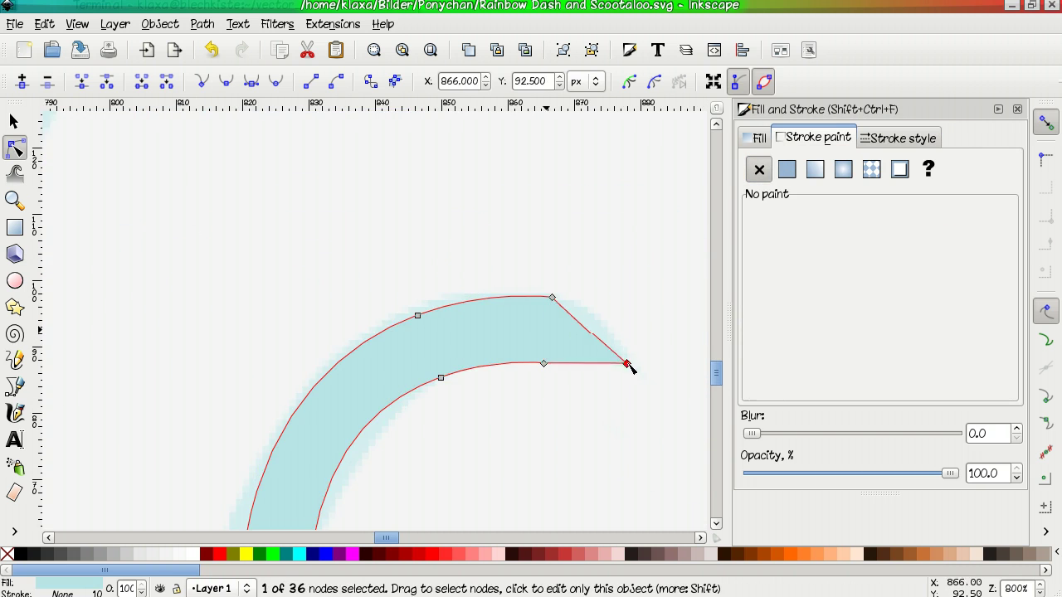
{"action": "scroll", "coordinate": [624, 307], "scroll_direction": "down", "scroll_amount": 4}
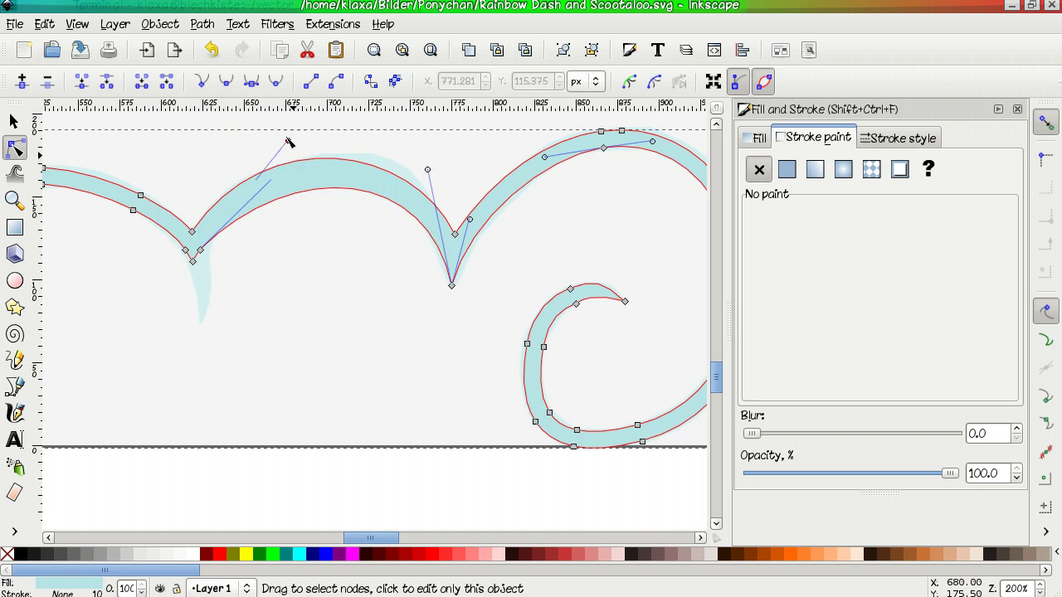
{"action": "left_click_drag", "start_coordinate": [278, 132], "coordinate": [226, 238]}
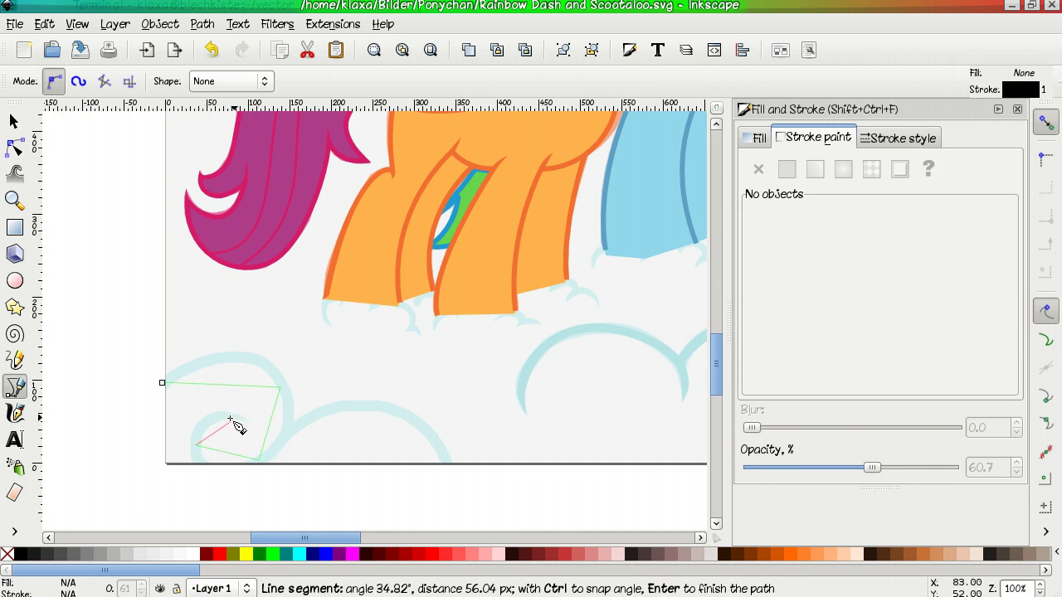
Finish the bottom-left cloud swirl as a curved five-node path, colour its stroke pale blue (b7e3e6ff) and convert the stroke to a path.
{"action": "left_click", "coordinate": [226, 417]}
{"action": "key", "text": "n"}
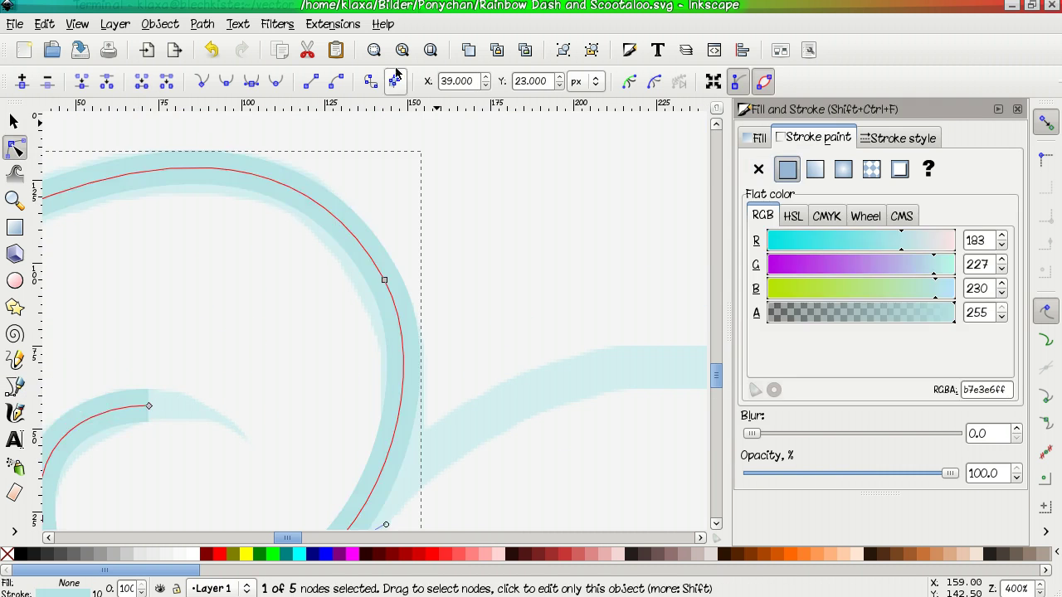
{"action": "key", "text": "ctrl+alt+c"}
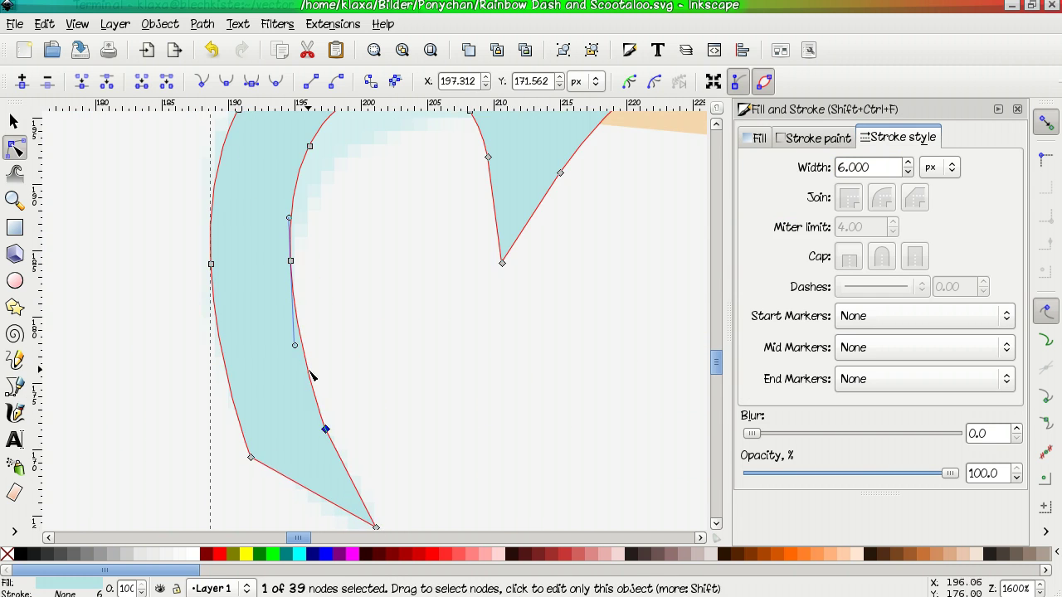
Trace the cloud edge under Scootaloo's nearer front hoof as a curved six-node path and set its stroke width to 8 px.
{"action": "scroll", "coordinate": [311, 376], "scroll_direction": "down", "scroll_amount": 4}
{"action": "scroll", "coordinate": [311, 376], "scroll_direction": "left", "scroll_amount": 2}
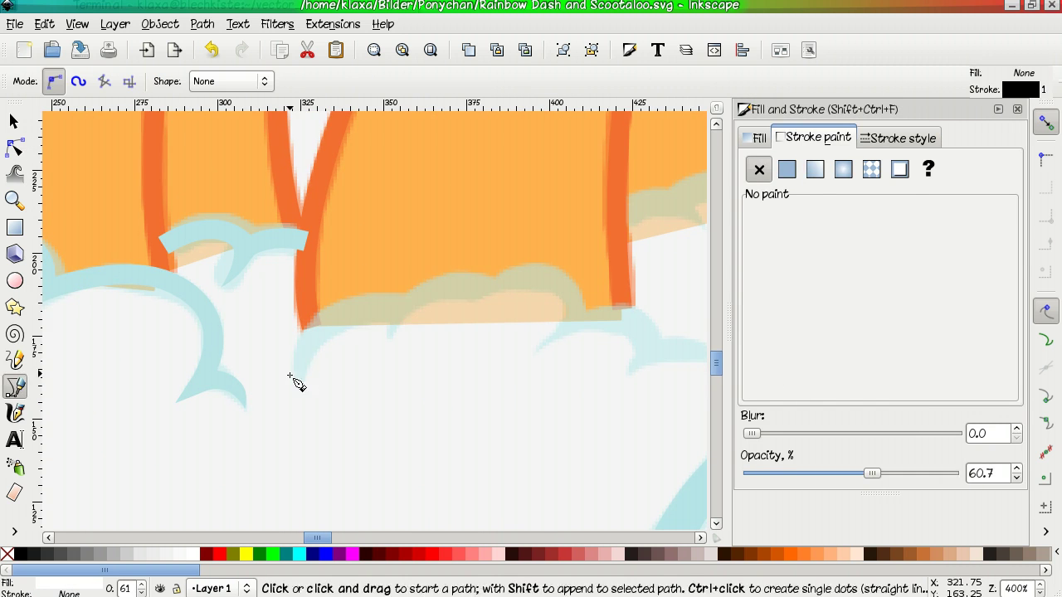
{"action": "left_click", "coordinate": [297, 375]}
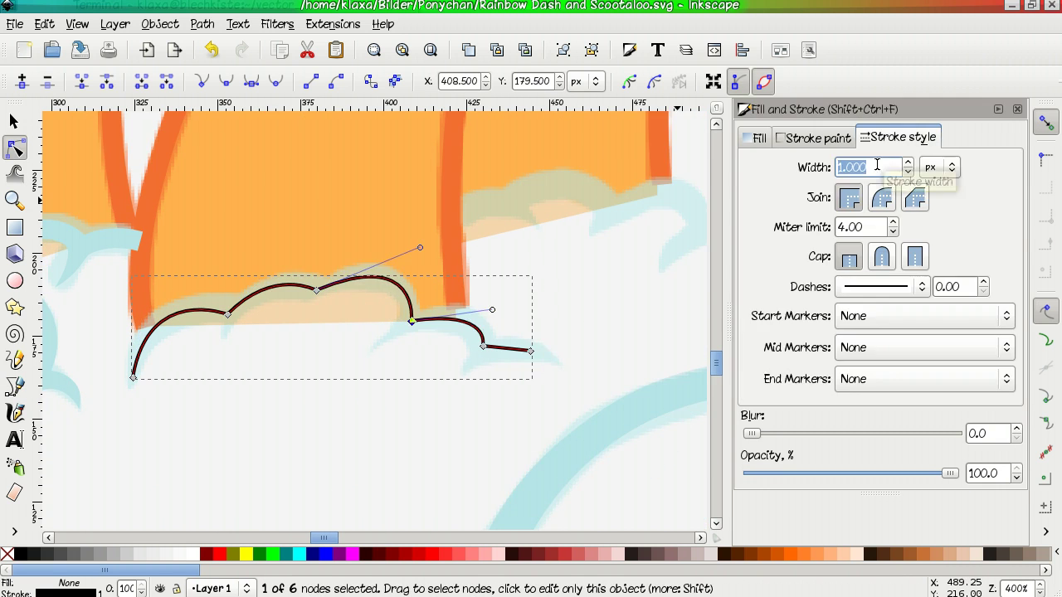
{"action": "type", "text": "8"}
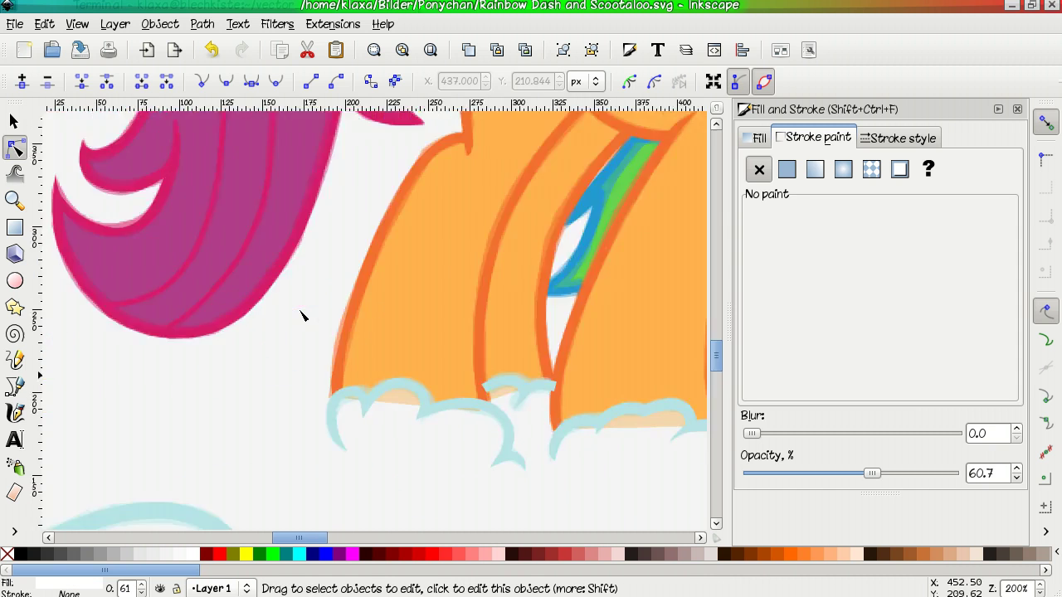
Trace the cloud edge under Rainbow Dash's hind hoof as a curved six-node path with a pale blue stroke (b7e3e6ff).
{"action": "scroll", "coordinate": [301, 310], "scroll_direction": "down", "scroll_amount": 12}
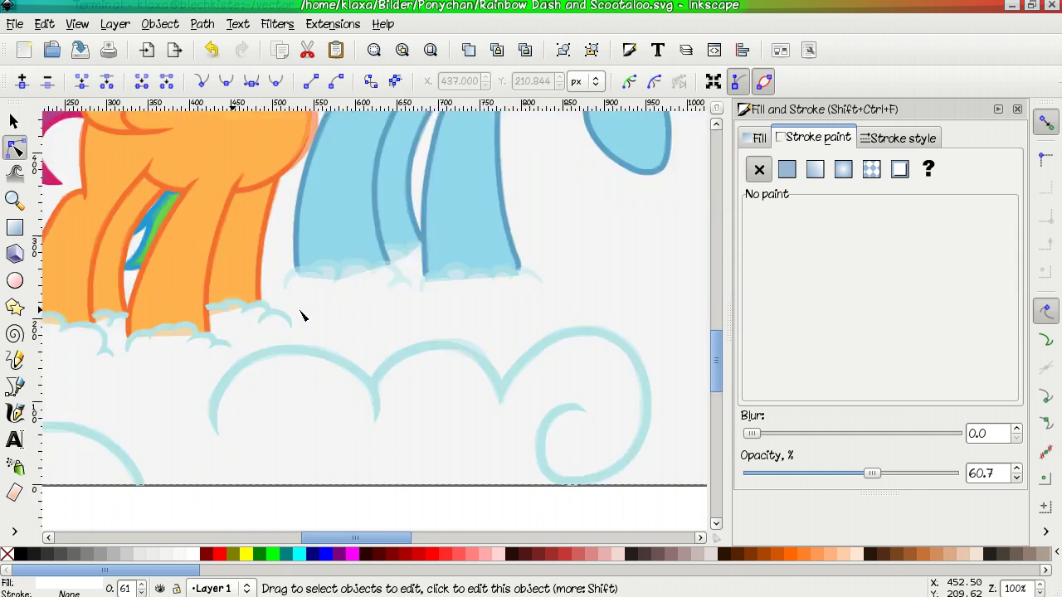
{"action": "left_click", "coordinate": [14, 387]}
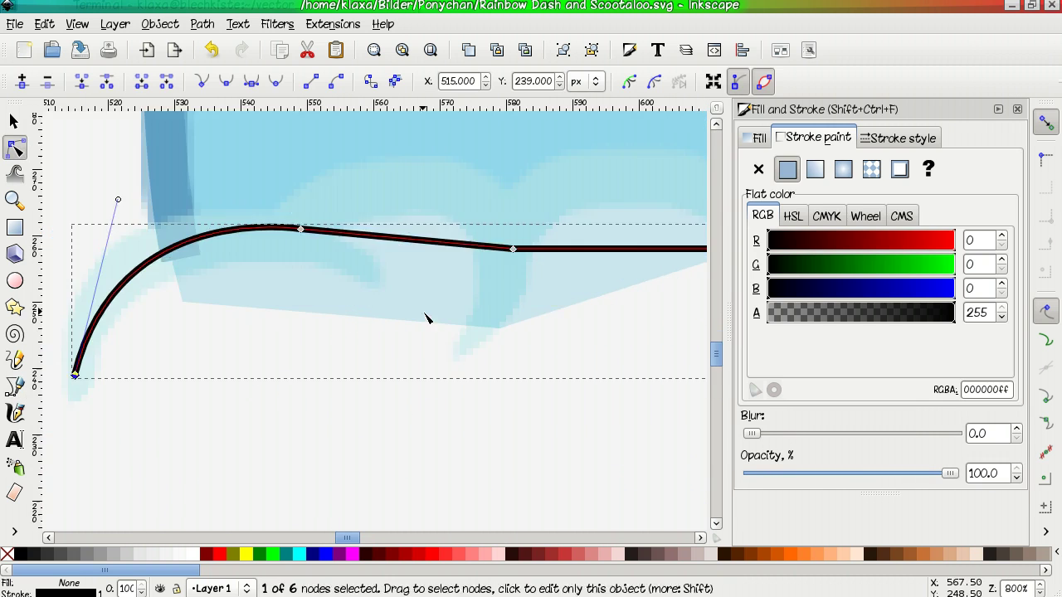
{"action": "scroll", "coordinate": [429, 316], "scroll_direction": "right", "scroll_amount": 3}
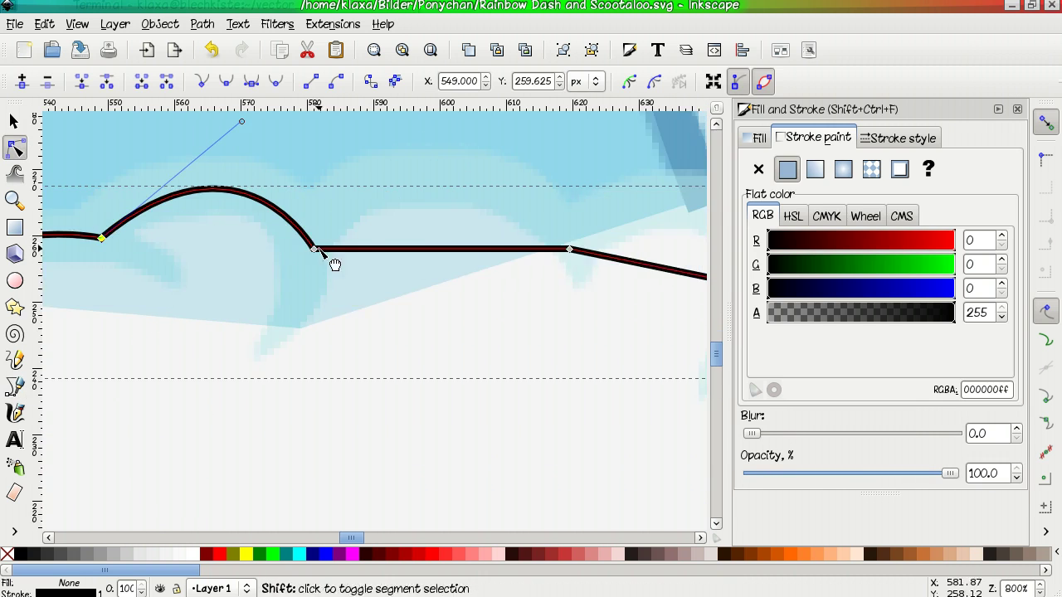
{"action": "scroll", "coordinate": [334, 263], "scroll_direction": "up", "scroll_amount": 2}
{"action": "key", "text": "Tab"}
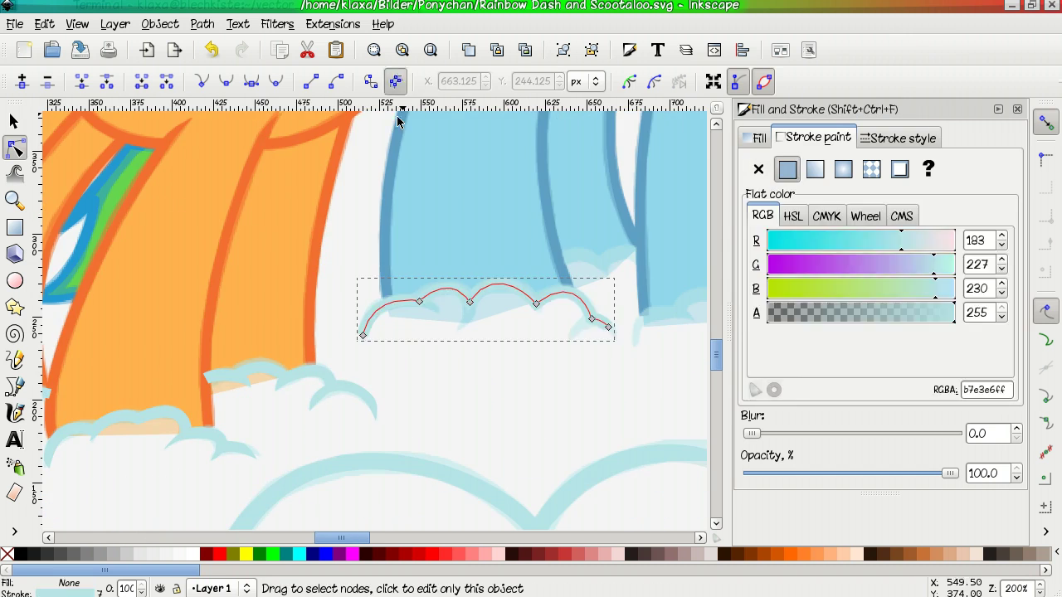
Convert the hind hoof cloud's stroke to a path, taper its left end and extend its lower corners into pointed tips.
{"action": "left_click", "coordinate": [365, 366]}
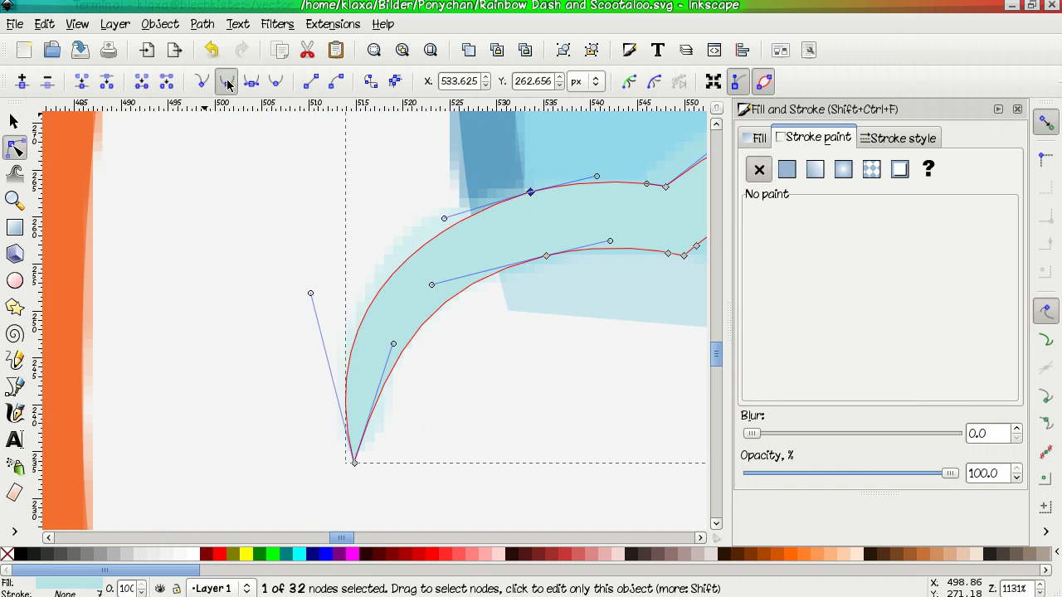
{"action": "key", "text": "Tab"}
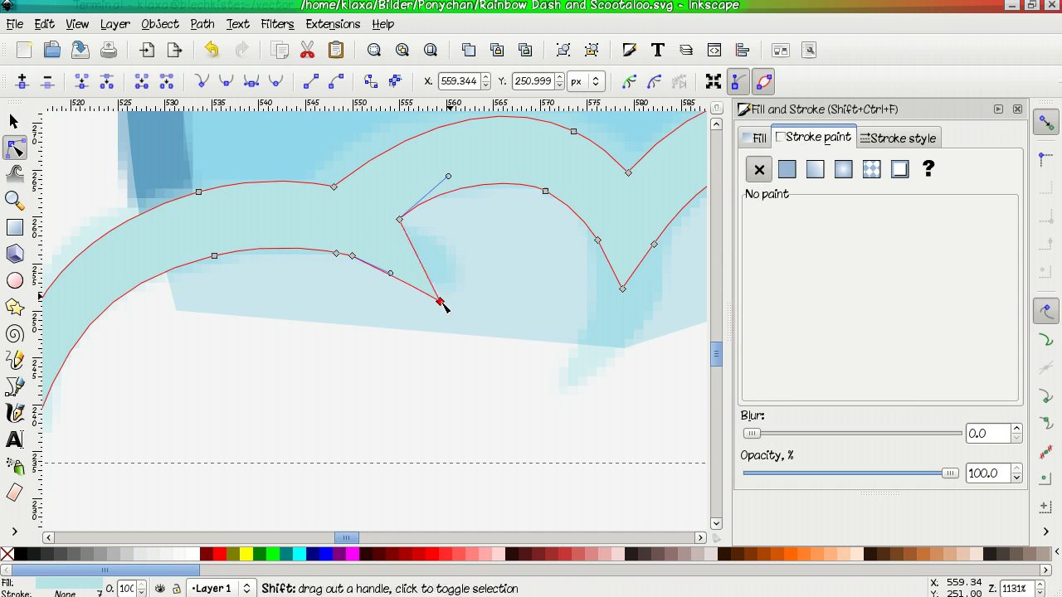
{"action": "key", "text": "Tab"}
{"action": "left_click_drag", "start_coordinate": [452, 288], "coordinate": [457, 300]}
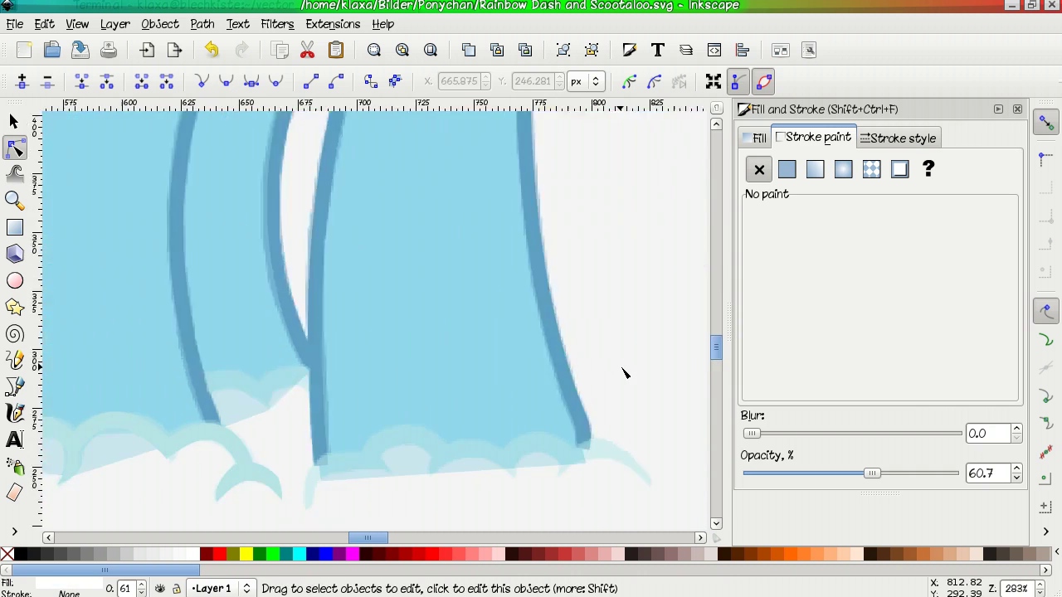
Trace the small cloud edge between Rainbow Dash's legs as a curved three-node path with a pale blue stroke (b7e3e6ff).
{"action": "scroll", "coordinate": [182, 256], "scroll_direction": "down", "scroll_amount": 3}
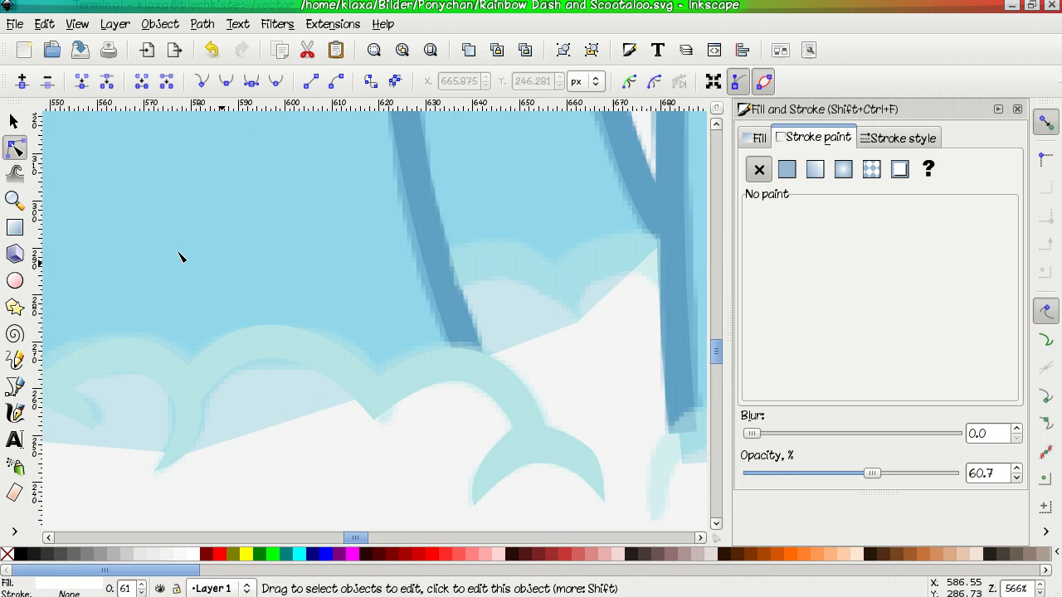
{"action": "key", "text": "b"}
{"action": "left_click", "coordinate": [440, 268]}
{"action": "left_click", "coordinate": [560, 290]}
{"action": "left_click", "coordinate": [665, 264]}
{"action": "key", "text": "Return"}
{"action": "key", "text": "n"}
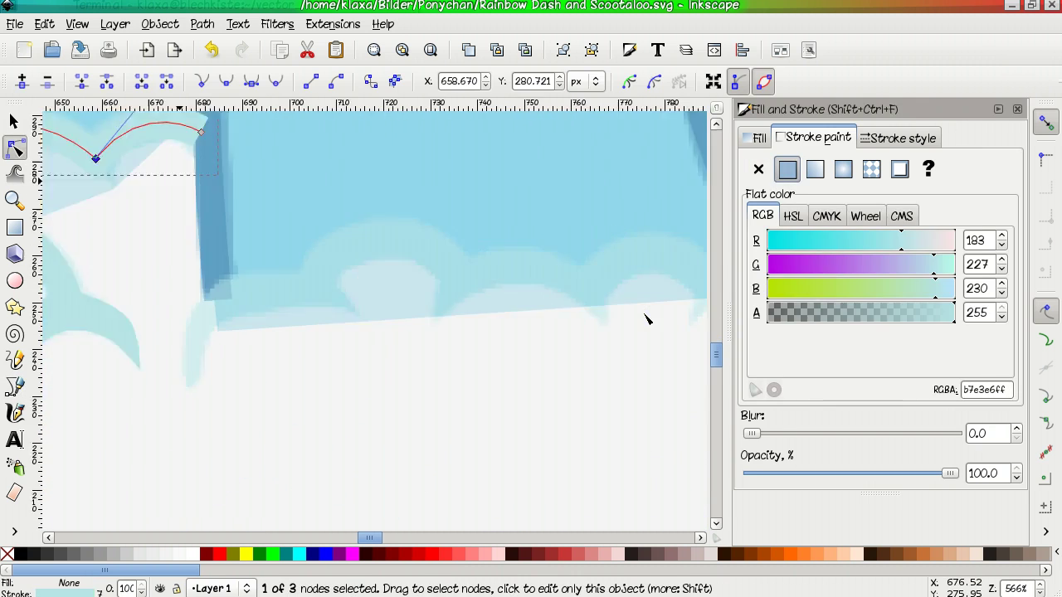
Trace the cloud edge under Rainbow Dash's front hoof, convert its stroke to a path and extend the first two lower corners into tips.
{"action": "key", "text": "b"}
{"action": "left_click", "coordinate": [355, 297]}
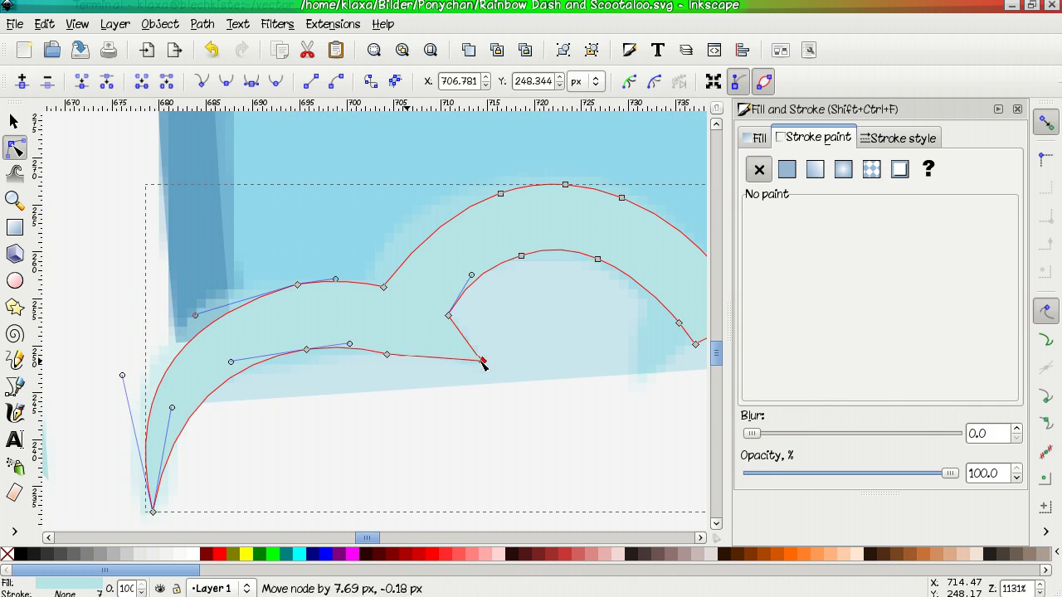
{"action": "scroll", "coordinate": [425, 346], "scroll_direction": "right", "scroll_amount": 5}
{"action": "left_click", "coordinate": [431, 345]}
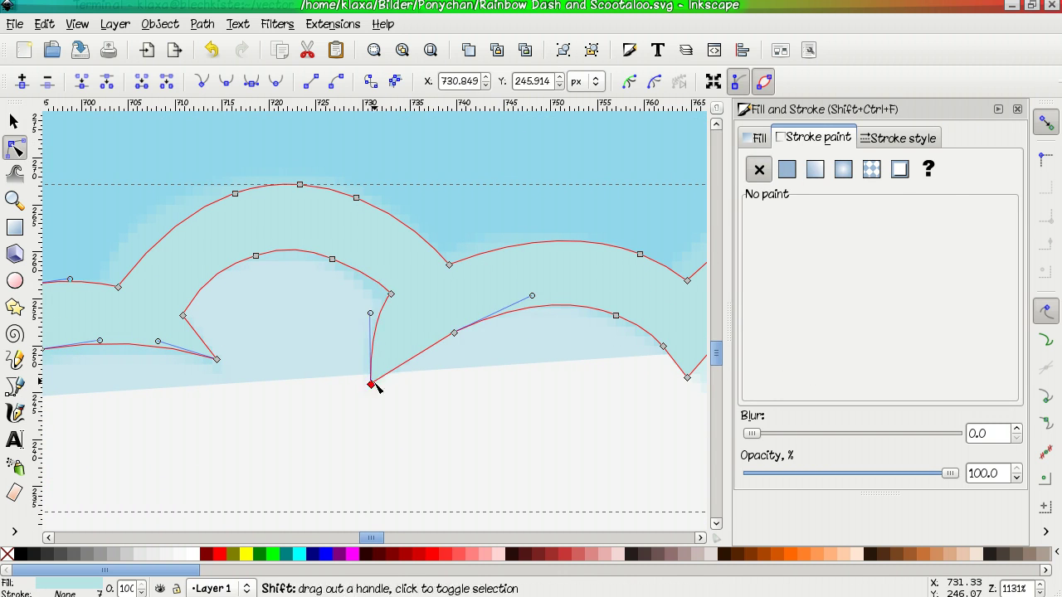
{"action": "key", "text": "Delete"}
Shape the front hoof cloud's remaining lower corners into points and taper its right end to a curved tip.
{"action": "scroll", "coordinate": [574, 373], "scroll_direction": "right", "scroll_amount": 6}
{"action": "left_click", "coordinate": [448, 347]}
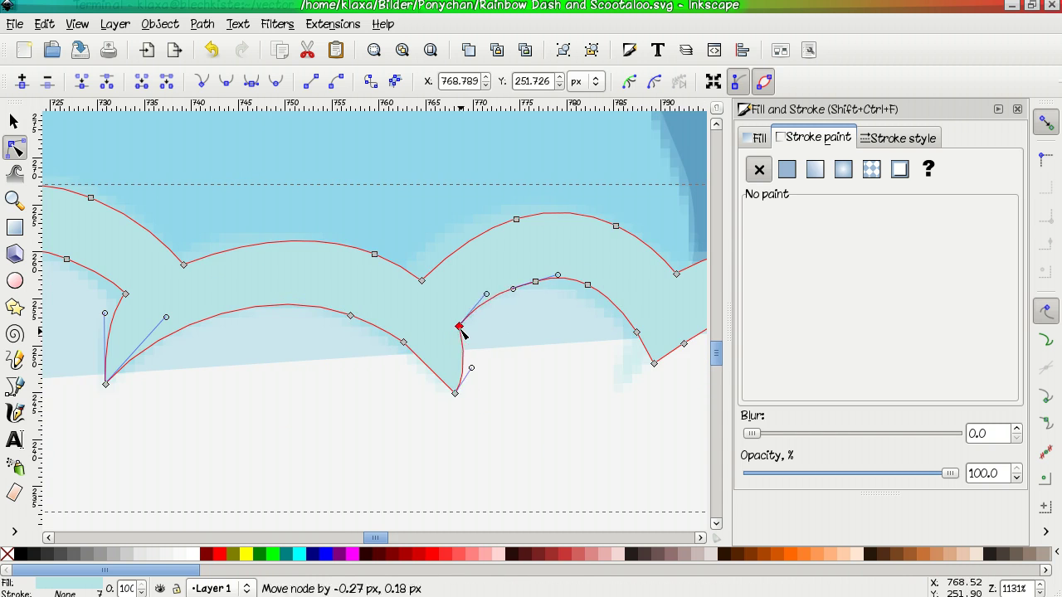
{"action": "scroll", "coordinate": [462, 332], "scroll_direction": "right", "scroll_amount": 4}
{"action": "key", "text": "minus"}
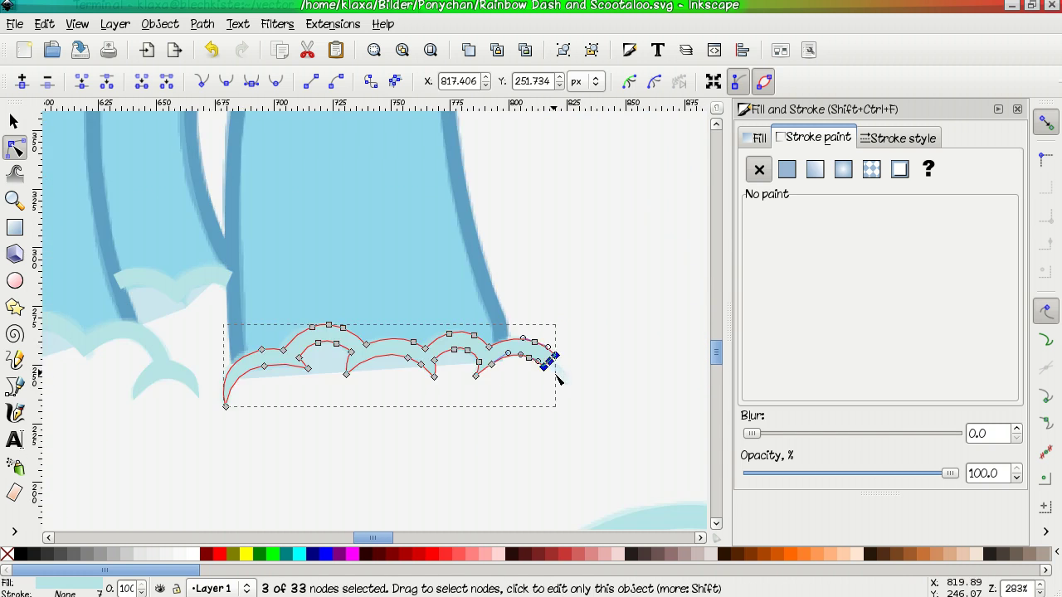
{"action": "key", "text": "plus"}
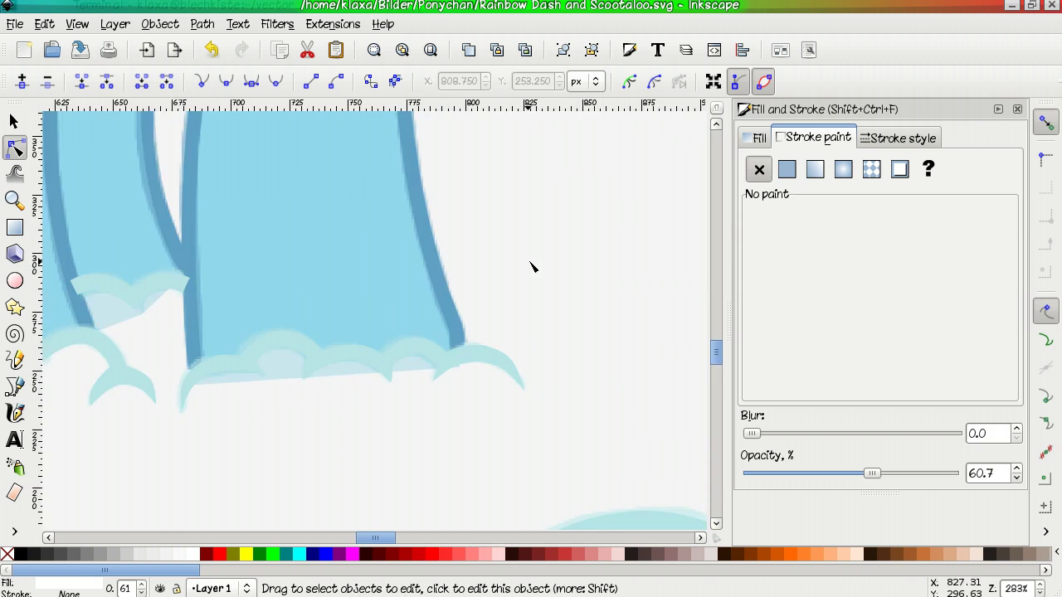
Extend the upper-right cloud swirl's blunt right end into a pointed tip and curve the edges leading to it.
{"action": "left_click", "coordinate": [899, 138]}
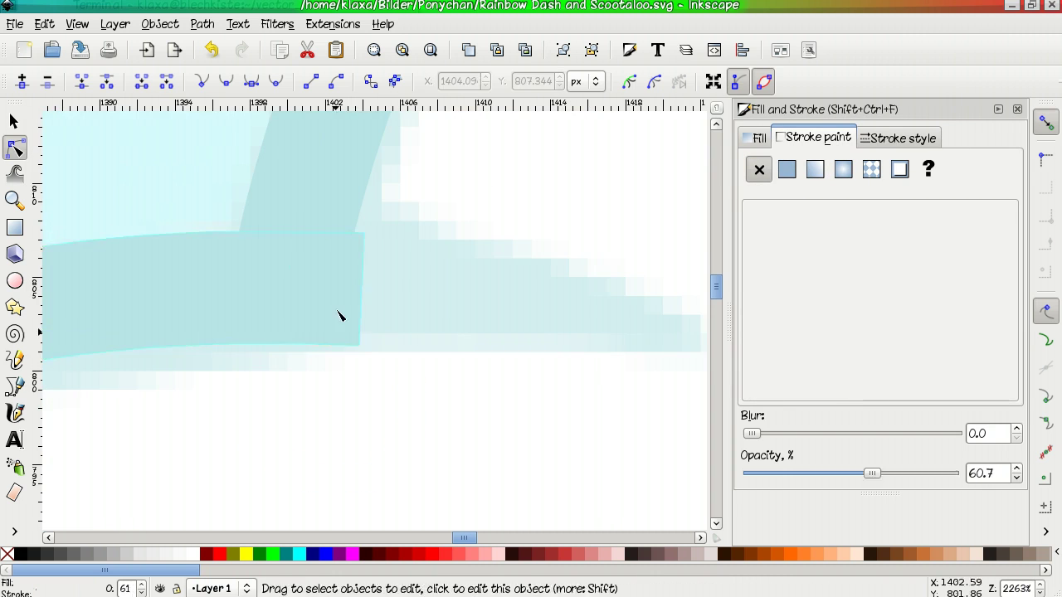
{"action": "left_click_drag", "start_coordinate": [340, 315], "coordinate": [591, 354]}
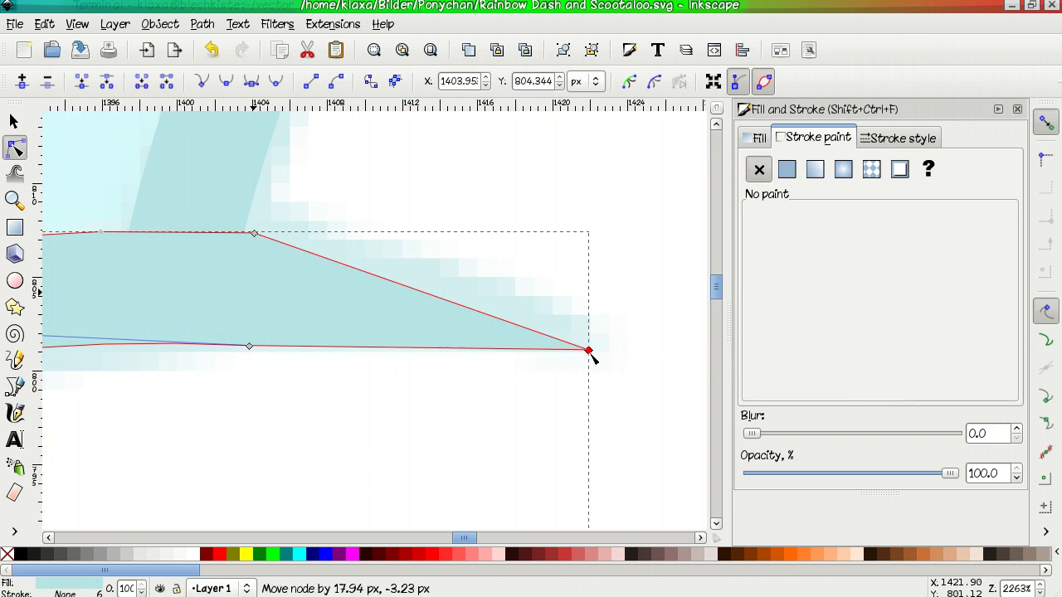
{"action": "left_click", "coordinate": [225, 82]}
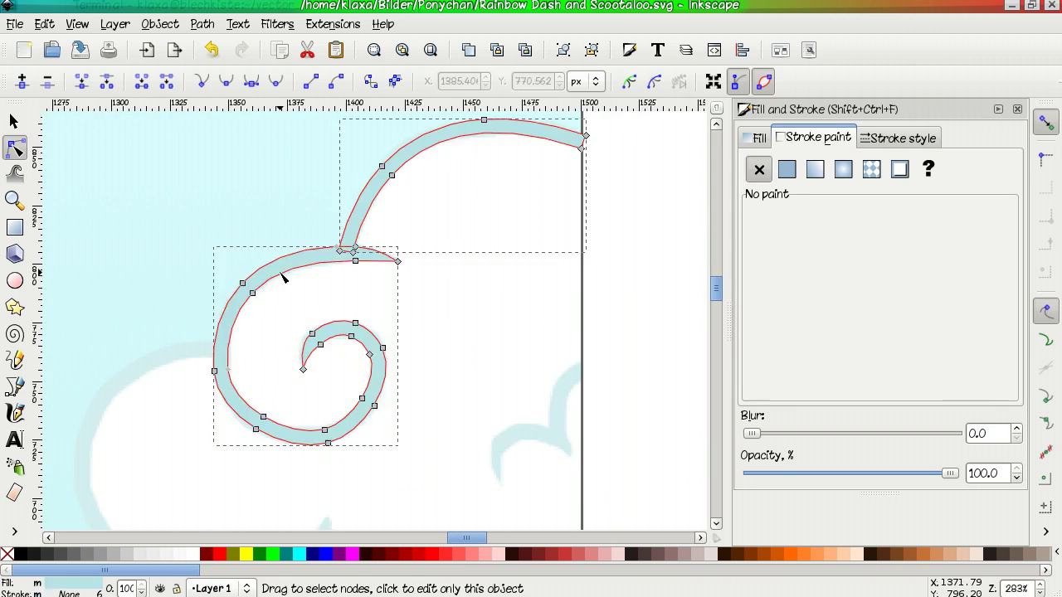
{"action": "left_click", "coordinate": [14, 148]}
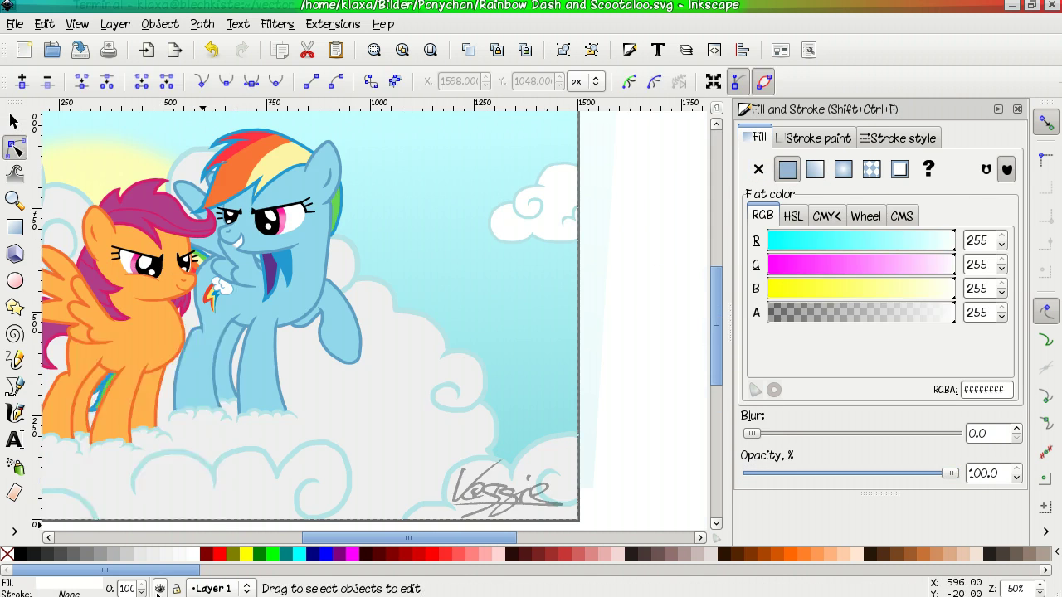
Trace the large cloud bank's silhouette as a path from the picture's right edge up behind the ponies and round to the left edge.
{"action": "key", "text": "b"}
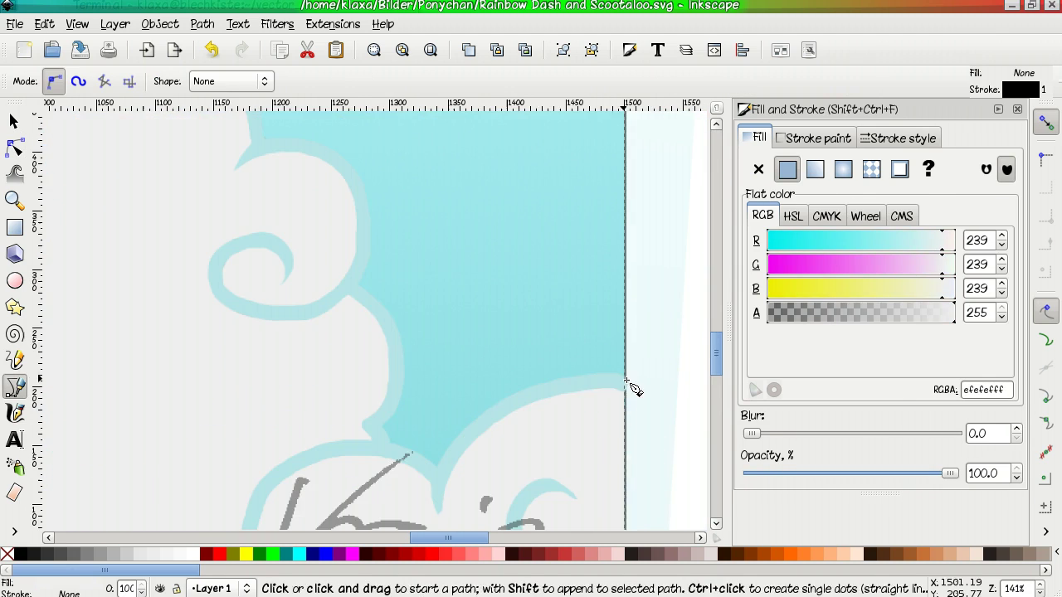
{"action": "left_click", "coordinate": [626, 384]}
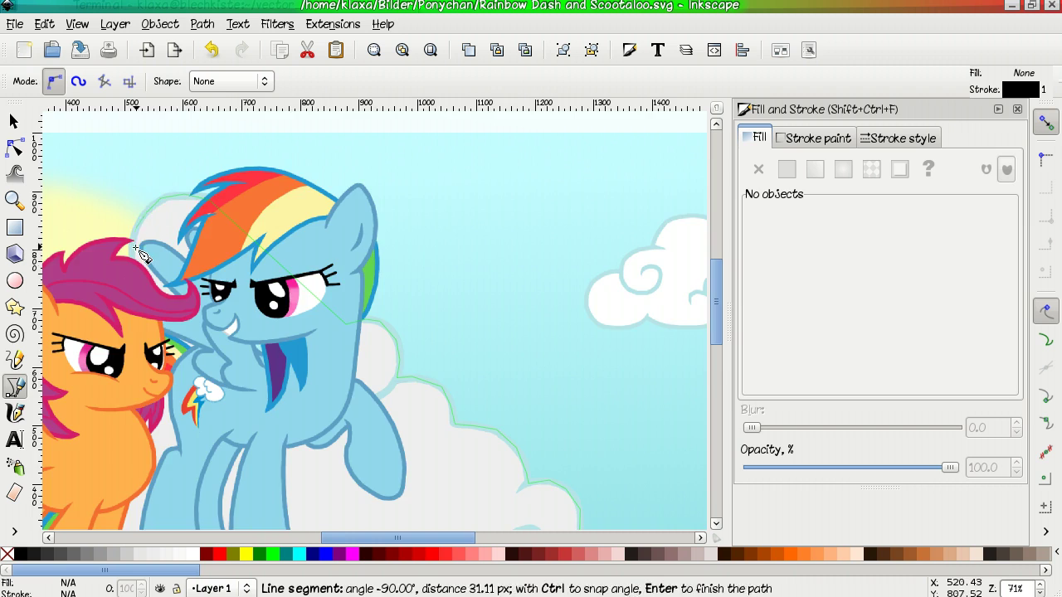
{"action": "scroll", "coordinate": [141, 257], "scroll_direction": "left", "scroll_amount": 5}
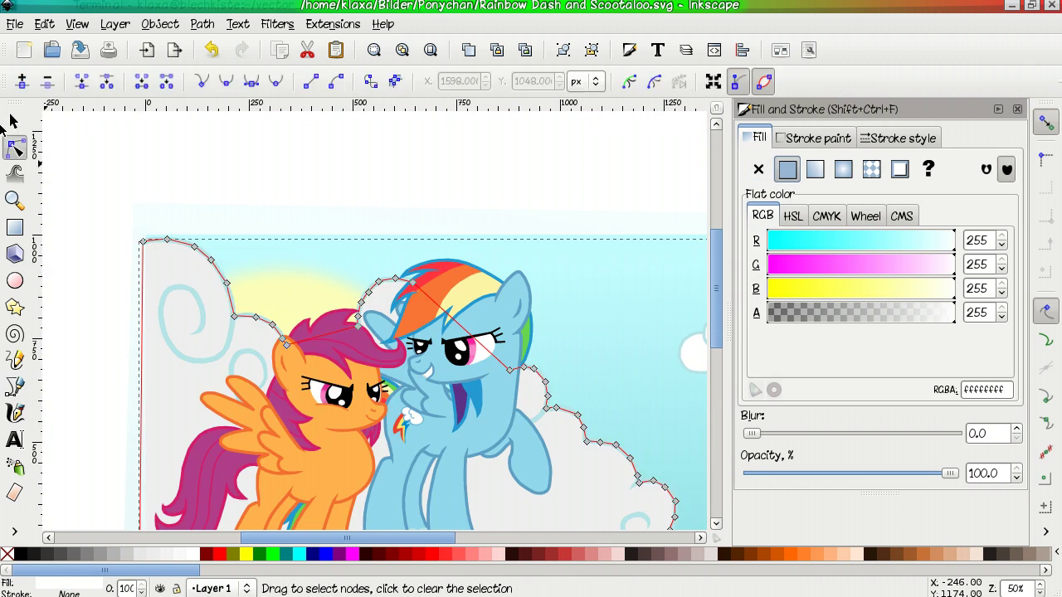
Draw a large ellipse for the sun with a pale yellow fill (feffb9ff) and a blur of 11.5.
{"action": "left_click", "coordinate": [14, 281]}
{"action": "left_click_drag", "start_coordinate": [161, 273], "coordinate": [356, 404]}
{"action": "key", "text": "space"}
{"action": "mouse_move", "coordinate": [335, 274]}
{"action": "left_mouse_down"}
{"action": "mouse_move", "coordinate": [312, 348]}
{"action": "mouse_move", "coordinate": [288, 365]}
{"action": "left_mouse_up"}
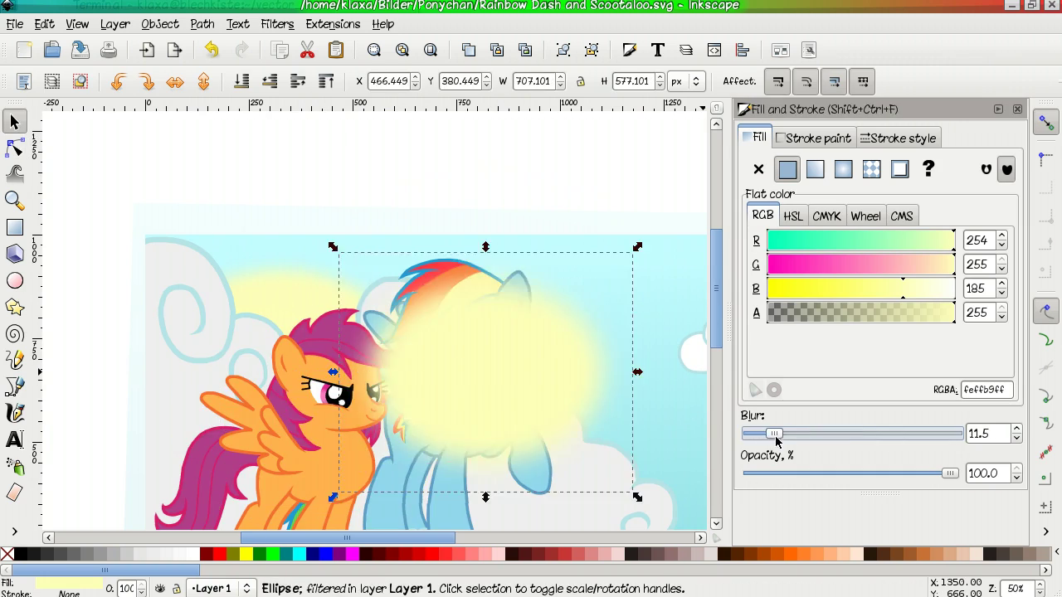
Move the blurred sun over the reference picture's yellow glow behind Scootaloo, lower its upper edge and set its blur to 8.6.
{"action": "left_click_drag", "start_coordinate": [526, 374], "coordinate": [308, 379]}
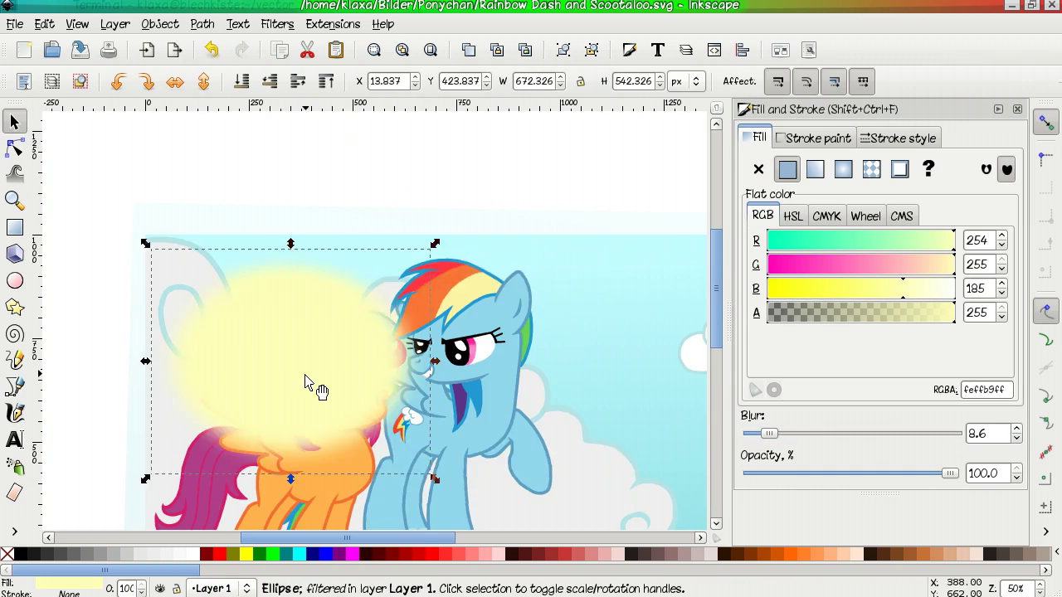
{"action": "left_click_drag", "start_coordinate": [288, 239], "coordinate": [287, 266]}
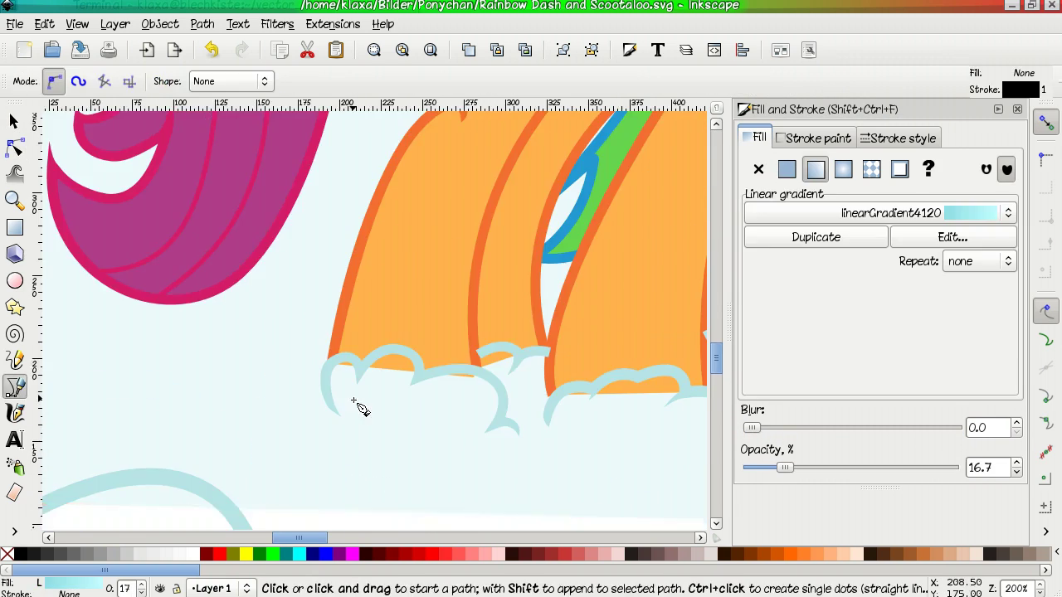
Trace a closed shape inside Scootaloo's leftmost hoof cloud and fill it with the cloud's pale color without a stroke.
{"action": "left_click", "coordinate": [302, 347]}
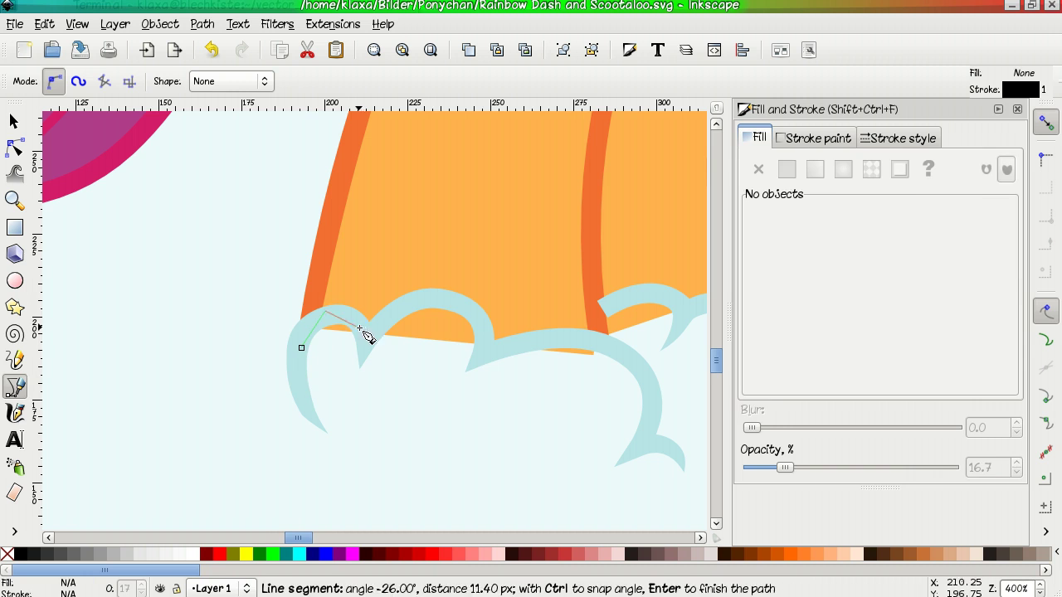
{"action": "left_click", "coordinate": [299, 365]}
{"action": "key", "text": "d"}
{"action": "scroll", "coordinate": [454, 366], "scroll_direction": "right", "scroll_amount": 5}
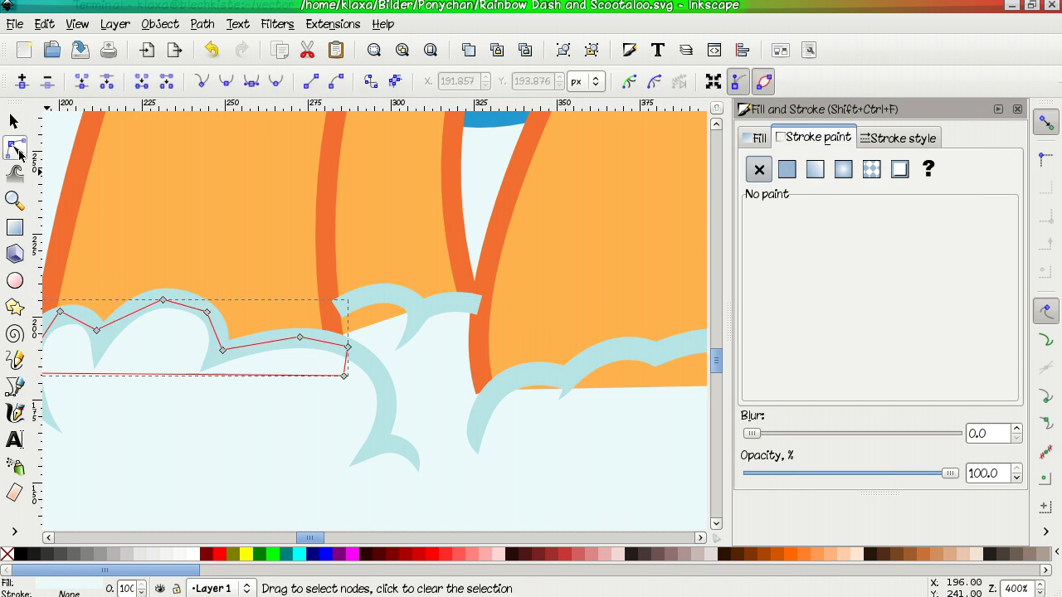
Trace a pale fill shape along the small cloud outline between Scootaloo's left legs, covering the leg's lower edge.
{"action": "key", "text": "b"}
{"action": "left_click", "coordinate": [334, 312]}
{"action": "left_click", "coordinate": [390, 289]}
{"action": "left_click", "coordinate": [424, 306]}
{"action": "left_click", "coordinate": [478, 306]}
{"action": "left_click", "coordinate": [478, 339]}
{"action": "key", "text": "s"}
{"action": "left_click", "coordinate": [406, 301], "text": "shift"}
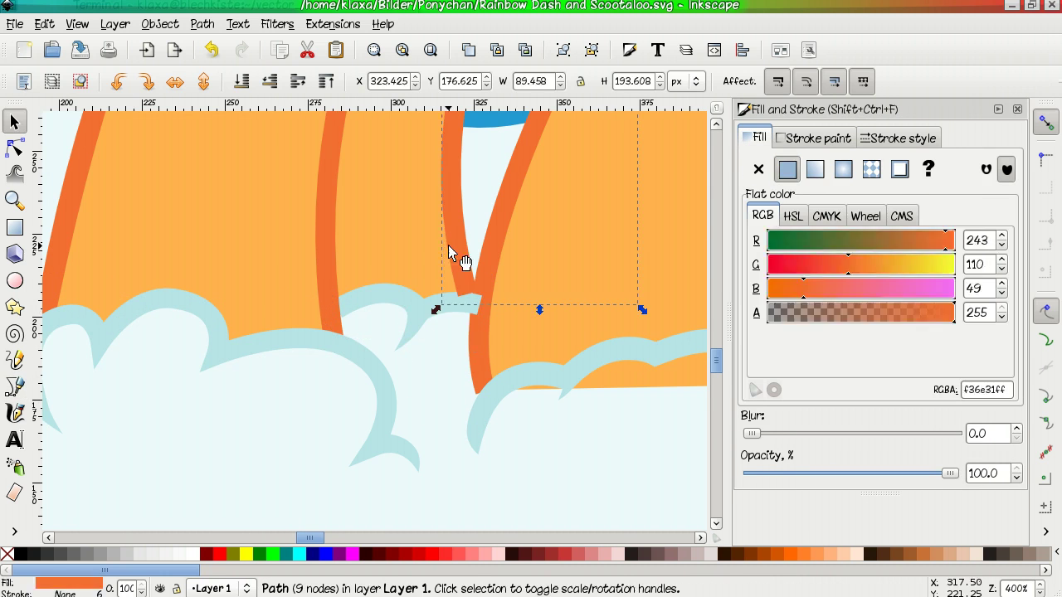
Trace a shape beneath Scootaloo's large front hoof cloud outline and fill it with the sampled cloud color edfafb.
{"action": "scroll", "coordinate": [448, 249], "scroll_direction": "right", "scroll_amount": 5}
{"action": "scroll", "coordinate": [448, 249], "scroll_direction": "down", "scroll_amount": 2}
{"action": "key", "text": "b"}
{"action": "left_click", "coordinate": [213, 346]}
{"action": "left_click", "coordinate": [253, 307]}
{"action": "left_click", "coordinate": [298, 311]}
{"action": "key", "text": "d"}
{"action": "left_click", "coordinate": [415, 337]}
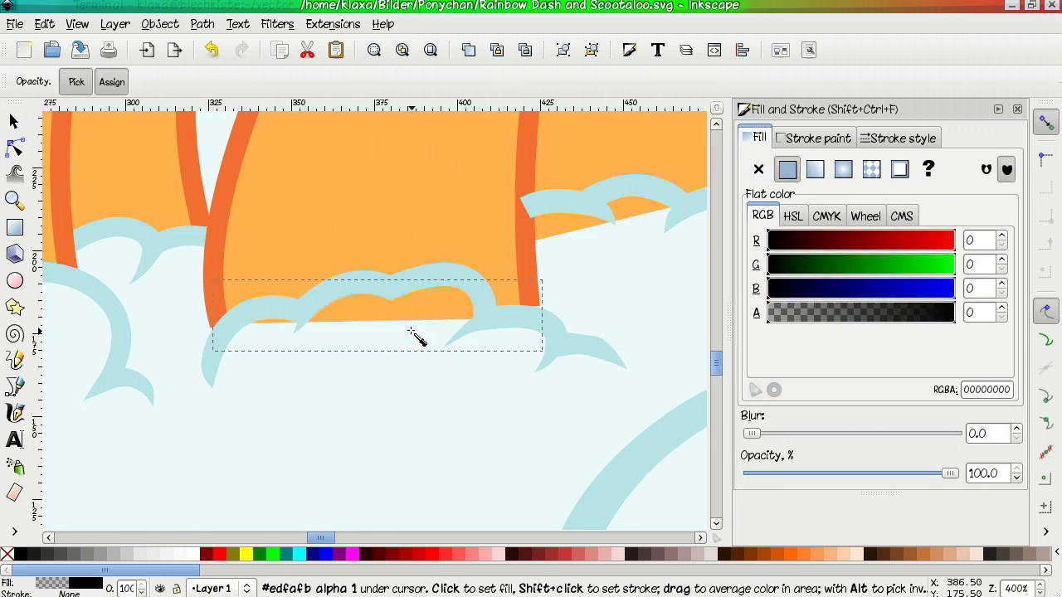
{"action": "key", "text": "ctrl+shift+v"}
{"action": "key", "text": "n"}
Trace a pale fill shape beneath the cloud outline at Scootaloo's rightmost hoof, hiding the bottom of the leg.
{"action": "scroll", "coordinate": [560, 297], "scroll_direction": "right", "scroll_amount": 4}
{"action": "scroll", "coordinate": [559, 296], "scroll_direction": "up", "scroll_amount": 2}
{"action": "key", "text": "b"}
{"action": "key", "text": "s"}
{"action": "left_click", "coordinate": [351, 289]}
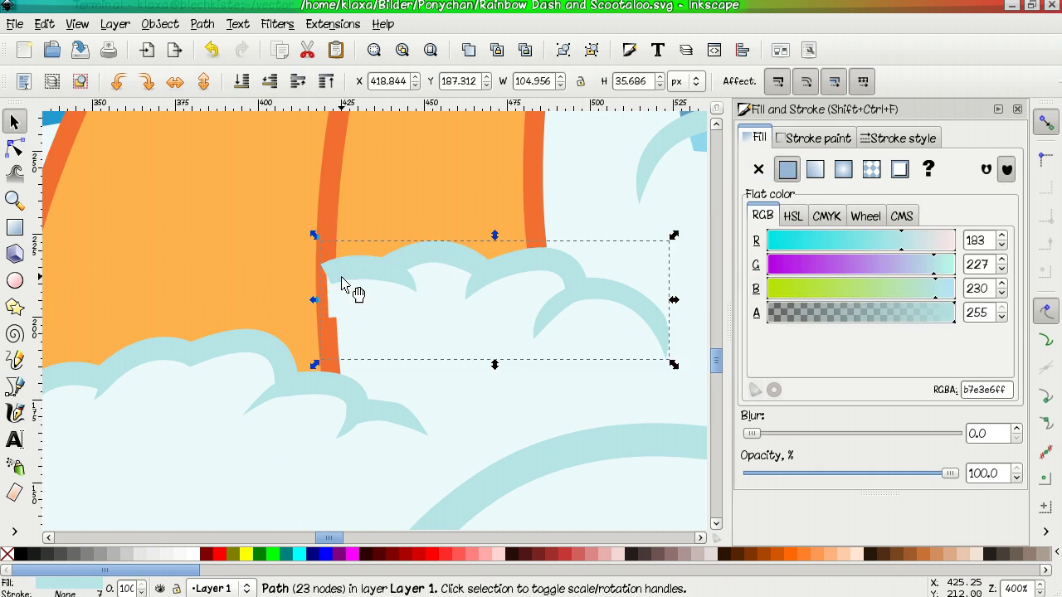
{"action": "left_click", "coordinate": [457, 368]}
Trace a shape along the cloud outline at Rainbow Dash's rear hoof and fill it with the cloud color edfafbff.
{"action": "key", "text": "b"}
{"action": "scroll", "coordinate": [457, 368], "scroll_direction": "right", "scroll_amount": 3}
{"action": "left_click", "coordinate": [141, 359]}
{"action": "left_click", "coordinate": [326, 262]}
{"action": "left_click", "coordinate": [493, 289]}
{"action": "key", "text": "Return"}
{"action": "key", "text": "d"}
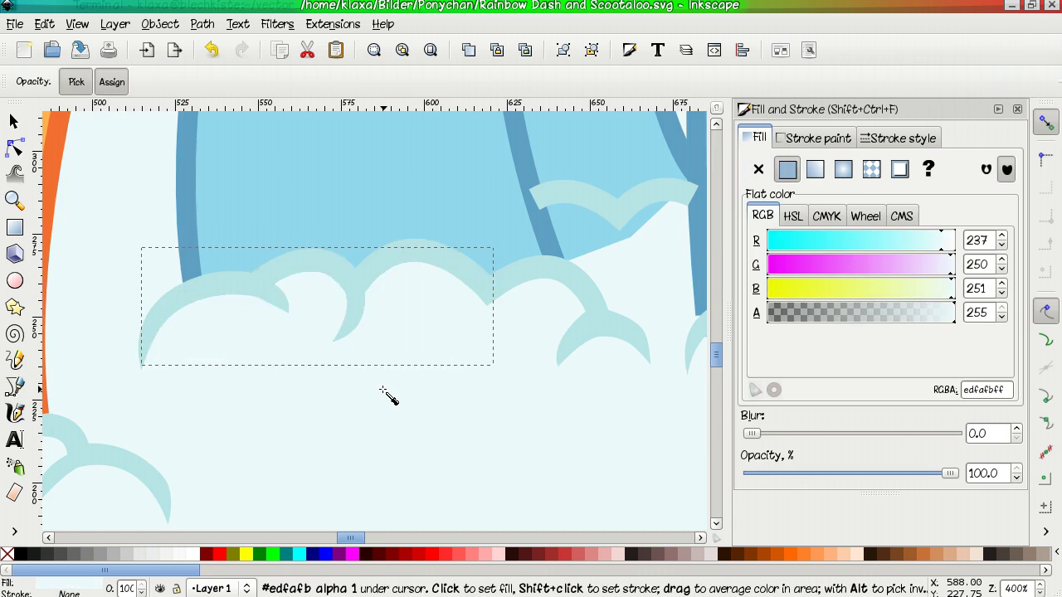
Trace a shape under the small cloud outline between Rainbow Dash's legs and give it the pale cloud fill.
{"action": "scroll", "coordinate": [386, 393], "scroll_direction": "right", "scroll_amount": 4}
{"action": "scroll", "coordinate": [386, 393], "scroll_direction": "up", "scroll_amount": 3}
{"action": "key", "text": "b"}
{"action": "left_click", "coordinate": [330, 333]}
{"action": "left_click", "coordinate": [330, 333]}
{"action": "key", "text": "n"}
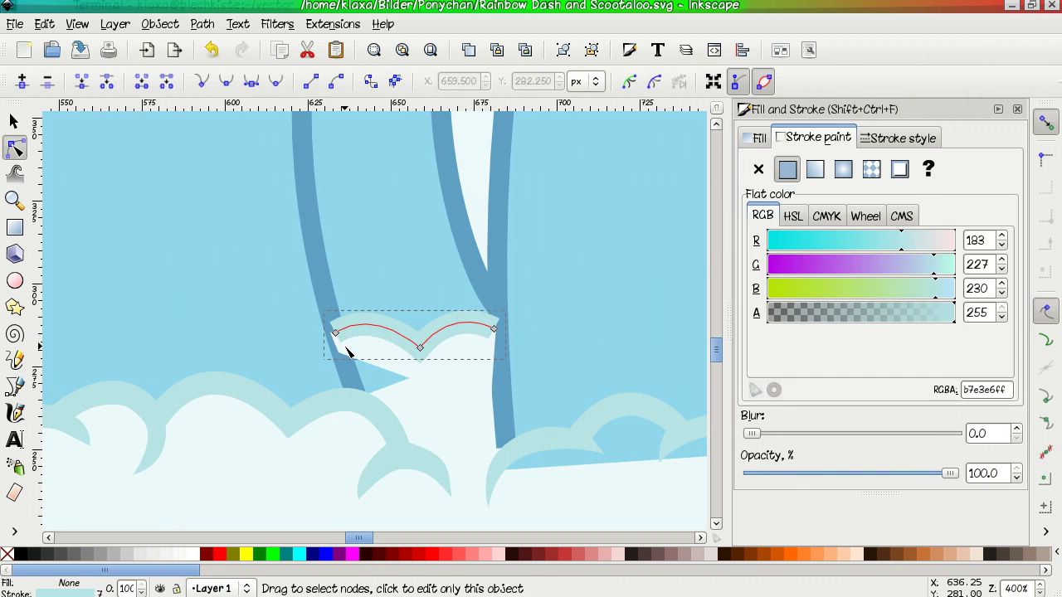
{"action": "key", "text": "ctrl+shift+v"}
Trace a closed shape beneath Rainbow Dash's front hoof cloud outline and fill it with the sampled color edfafbff.
{"action": "scroll", "coordinate": [357, 402], "scroll_direction": "right", "scroll_amount": 5}
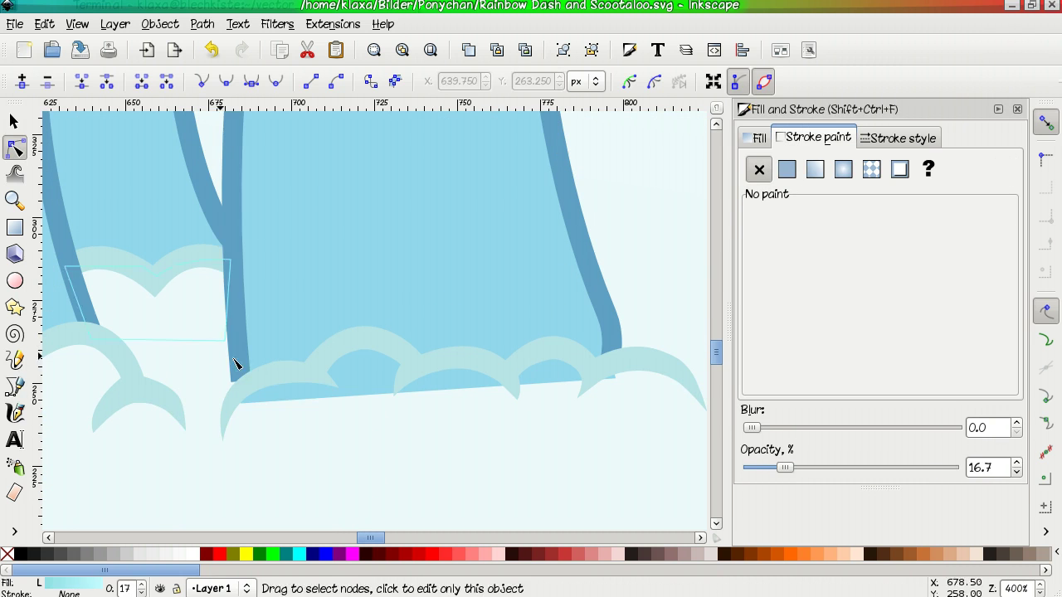
{"action": "key", "text": "b"}
{"action": "left_click", "coordinate": [227, 411]}
{"action": "left_click", "coordinate": [340, 341]}
{"action": "left_click", "coordinate": [564, 351]}
{"action": "left_click", "coordinate": [646, 446]}
{"action": "left_click", "coordinate": [227, 411]}
{"action": "key", "text": "n"}
{"action": "key", "text": "d"}
{"action": "left_click", "coordinate": [427, 438]}
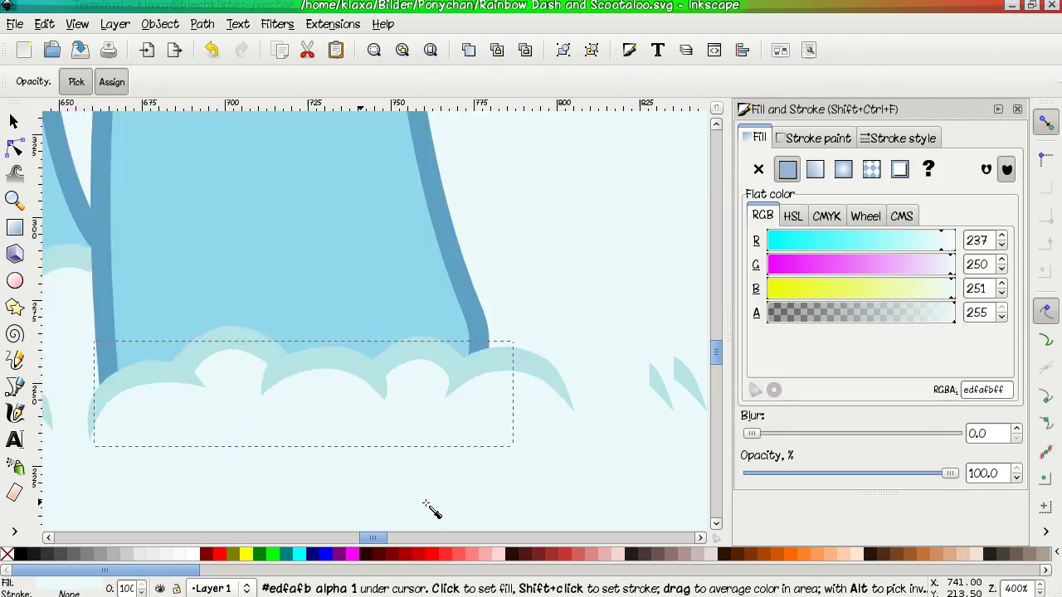
Fill the large cloud bank behind the ponies with solid white (ffffffff).
{"action": "key", "text": "F1"}
{"action": "key", "text": "5"}
{"action": "left_click", "coordinate": [498, 398]}
{"action": "left_click_drag", "start_coordinate": [197, 237], "coordinate": [349, 507]}
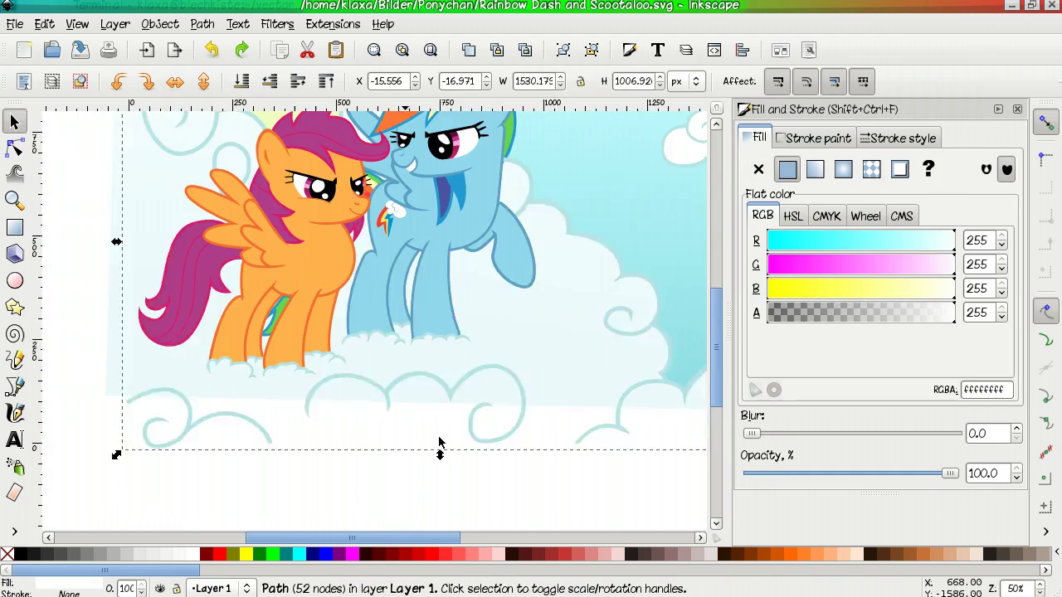
Select the blue gradient sky behind the clouds and set its opacity to 100%.
{"action": "left_click", "coordinate": [541, 403]}
{"action": "scroll", "coordinate": [526, 344], "scroll_direction": "up", "scroll_amount": 4}
{"action": "scroll", "coordinate": [526, 343], "scroll_direction": "right", "scroll_amount": 4}
{"action": "left_click", "coordinate": [439, 421], "text": "alt"}
{"action": "scroll", "coordinate": [439, 421], "scroll_direction": "down", "scroll_amount": 3}
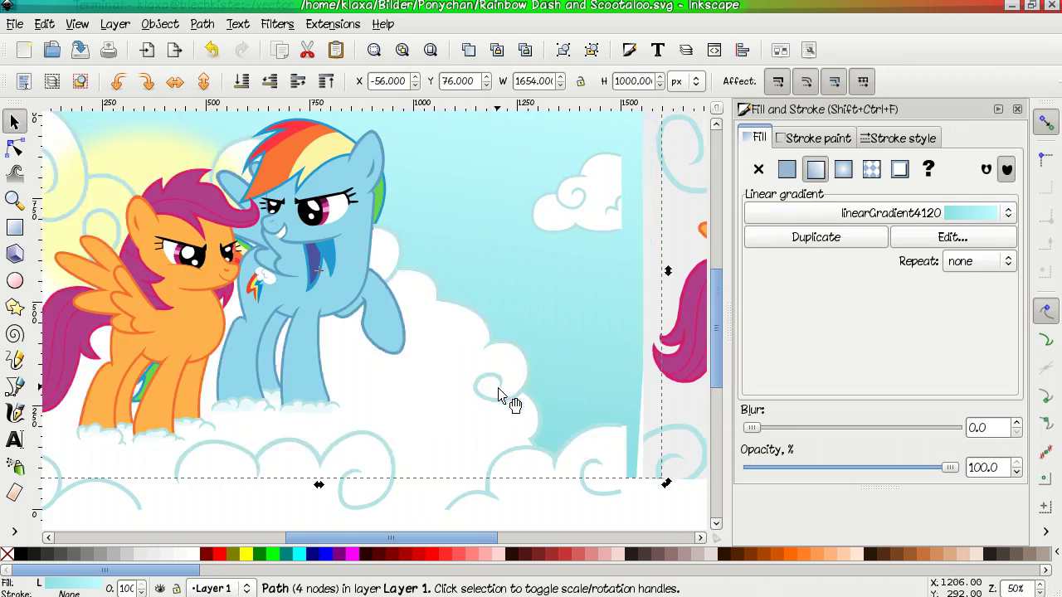
Delete the reference picture beside the drawing and save the document.
{"action": "left_click", "coordinate": [505, 399], "text": "alt"}
{"action": "scroll", "coordinate": [456, 285], "scroll_direction": "right", "scroll_amount": 4}
{"action": "scroll", "coordinate": [447, 272], "scroll_direction": "down", "scroll_amount": 2}
{"action": "key", "text": "Delete"}
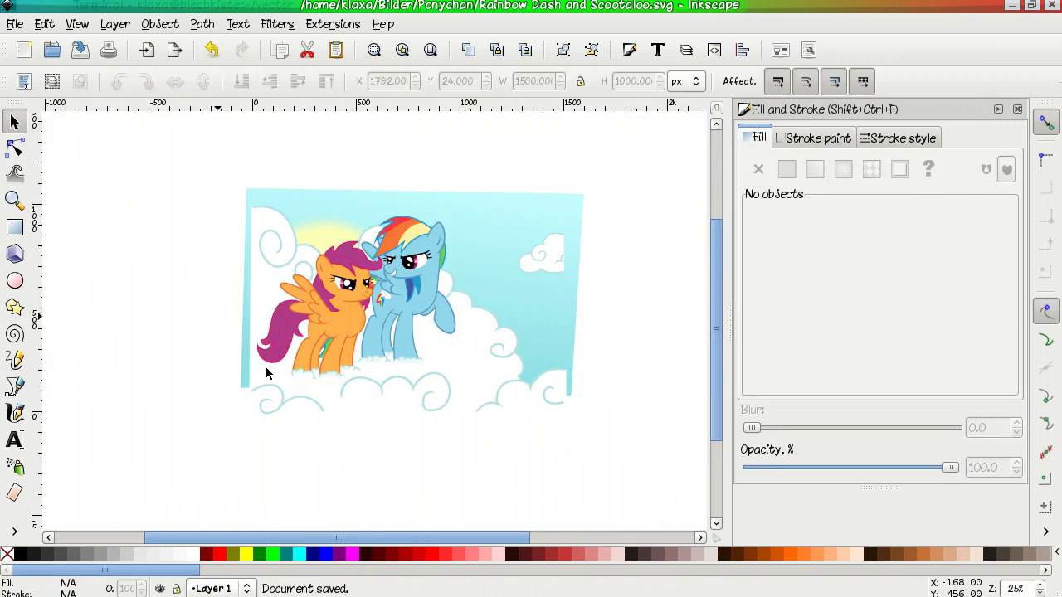
Recolor the fill shape of the cloud at Scootaloo's rightmost hoof to the cloud bank's white (ffffffff).
{"action": "left_click", "coordinate": [266, 368]}
{"action": "scroll", "coordinate": [265, 368], "scroll_direction": "up", "scroll_amount": 5}
{"action": "key", "text": "d"}
{"action": "left_click", "coordinate": [314, 408]}
{"action": "scroll", "coordinate": [249, 374], "scroll_direction": "down", "scroll_amount": 2}
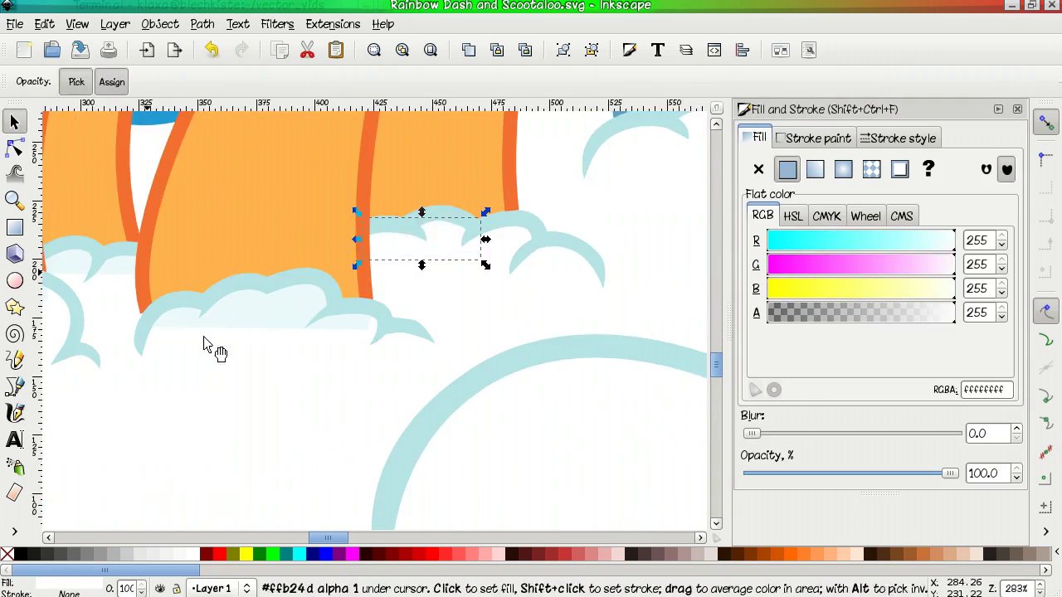
Recolor the fill shapes of Scootaloo's large front and leftmost hoof clouds to white (ffffffff).
{"action": "key", "text": "s"}
{"action": "left_click", "coordinate": [185, 290]}
{"action": "key", "text": "d"}
{"action": "left_click", "coordinate": [260, 420]}
{"action": "scroll", "coordinate": [297, 422], "scroll_direction": "down", "scroll_amount": 2}
{"action": "key", "text": "s"}
{"action": "left_click", "coordinate": [297, 421]}
{"action": "scroll", "coordinate": [421, 261], "scroll_direction": "up", "scroll_amount": 4}
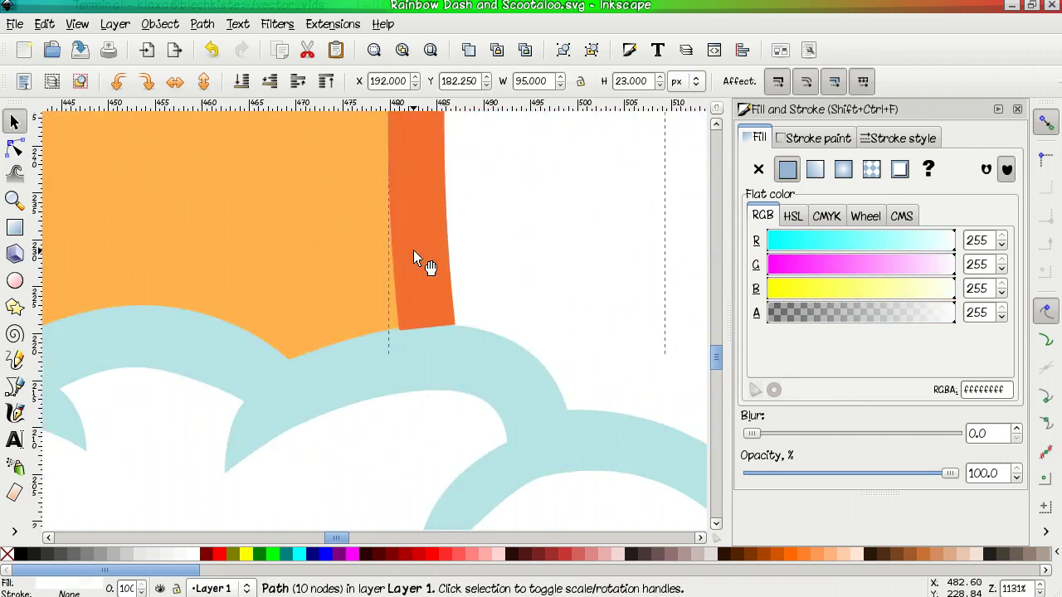
Reshape the notch of the green tail section between Scootaloo's legs by repositioning its nodes.
{"action": "scroll", "coordinate": [421, 261], "scroll_direction": "down", "scroll_amount": 4}
{"action": "left_click", "coordinate": [422, 260]}
{"action": "scroll", "coordinate": [203, 444], "scroll_direction": "up", "scroll_amount": 5}
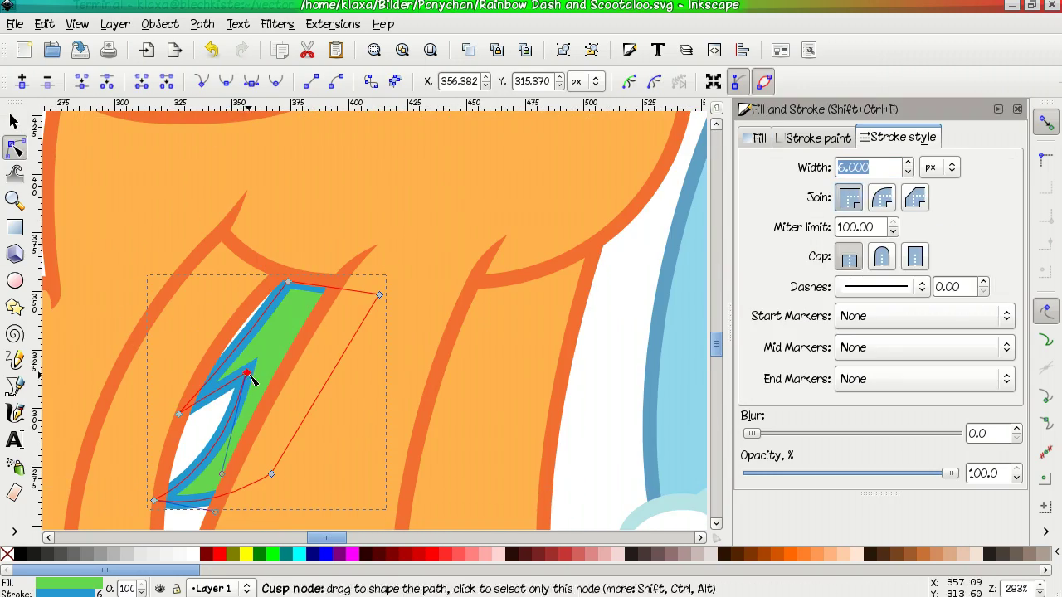
{"action": "scroll", "coordinate": [249, 372], "scroll_direction": "down", "scroll_amount": 3}
{"action": "scroll", "coordinate": [202, 434], "scroll_direction": "up", "scroll_amount": 3}
{"action": "scroll", "coordinate": [225, 398], "scroll_direction": "down", "scroll_amount": 2}
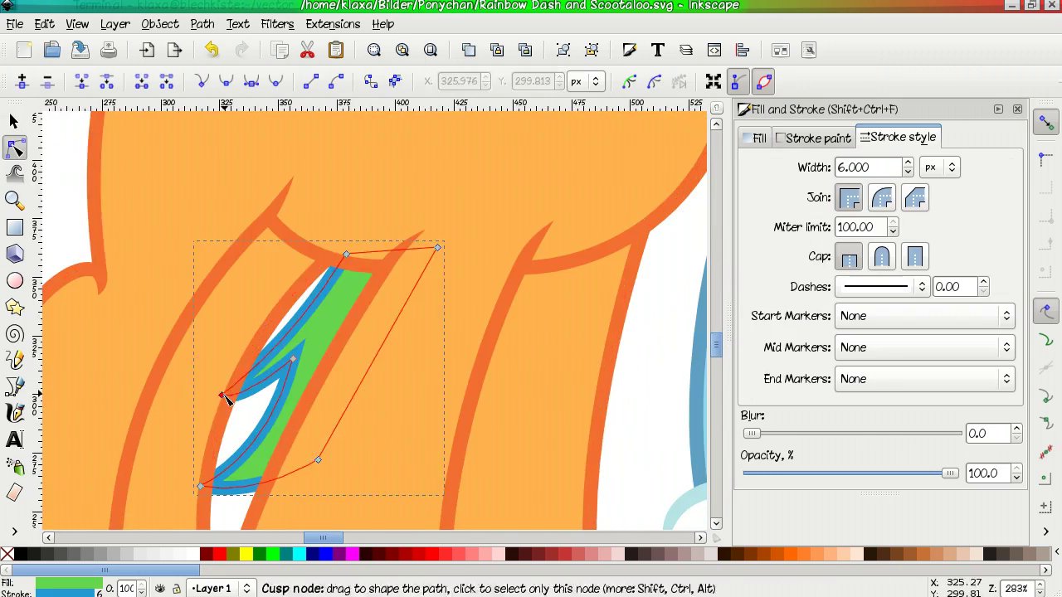